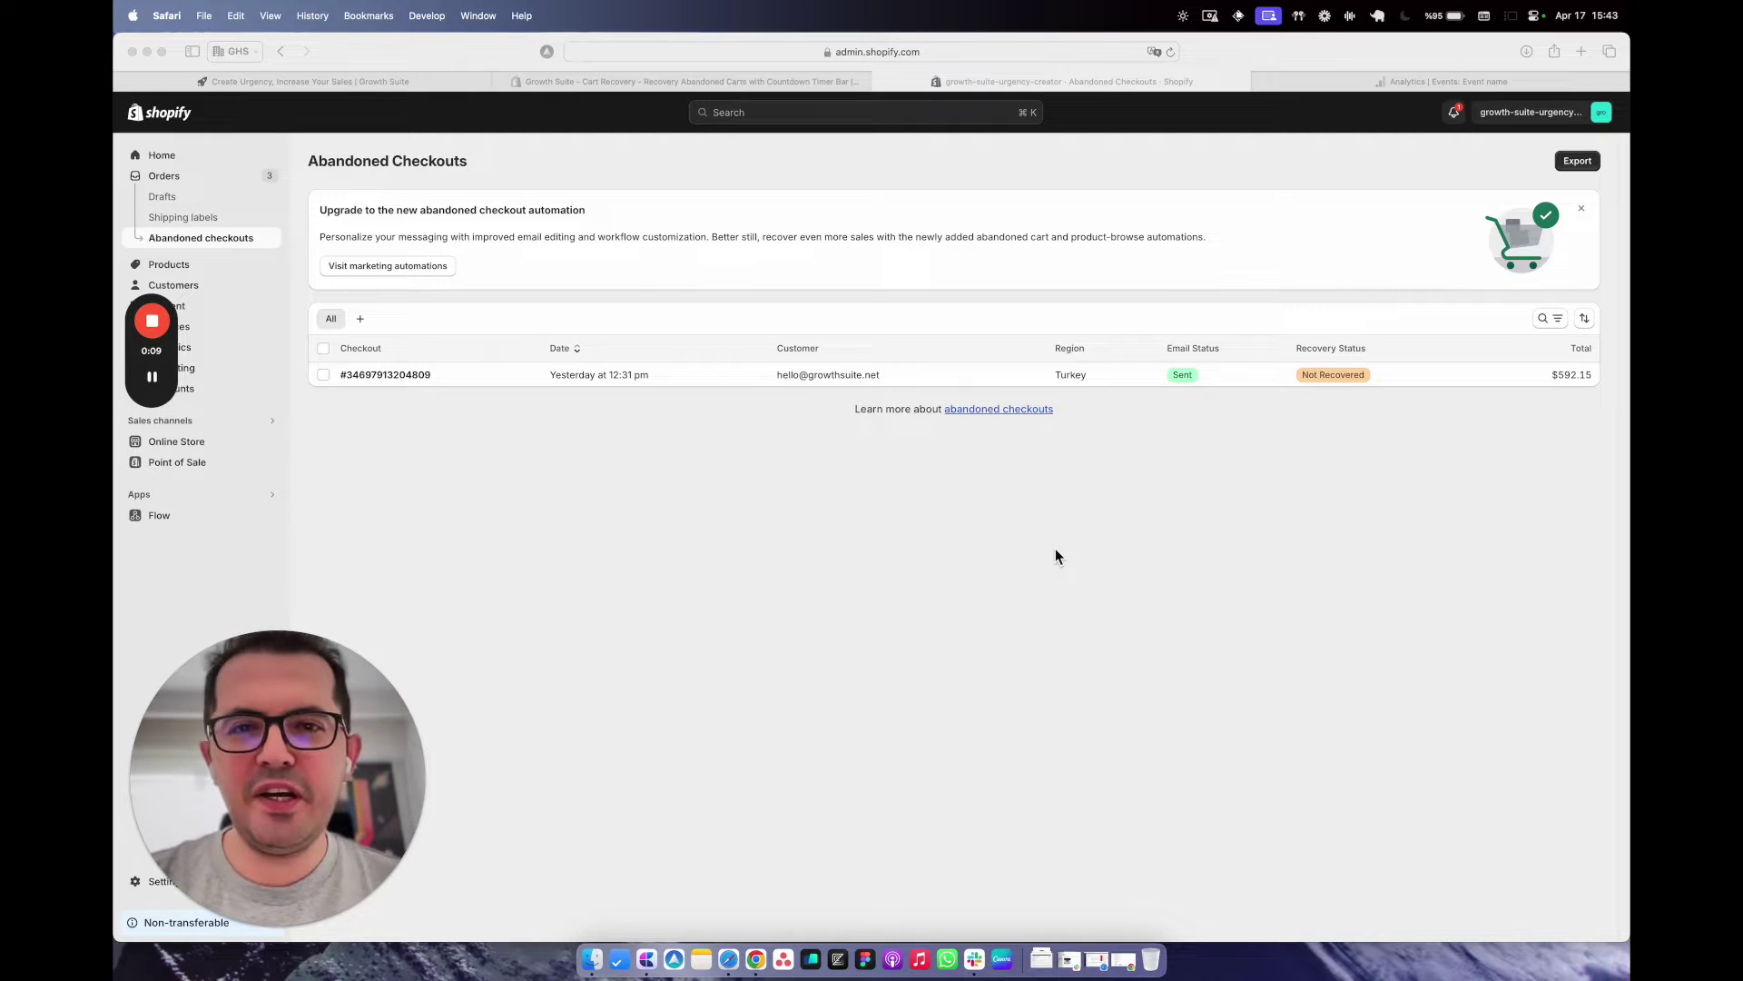
# Switch to the Google Analytics Events report by event name, then start a new browser tab.
pyautogui.click(1055, 549)
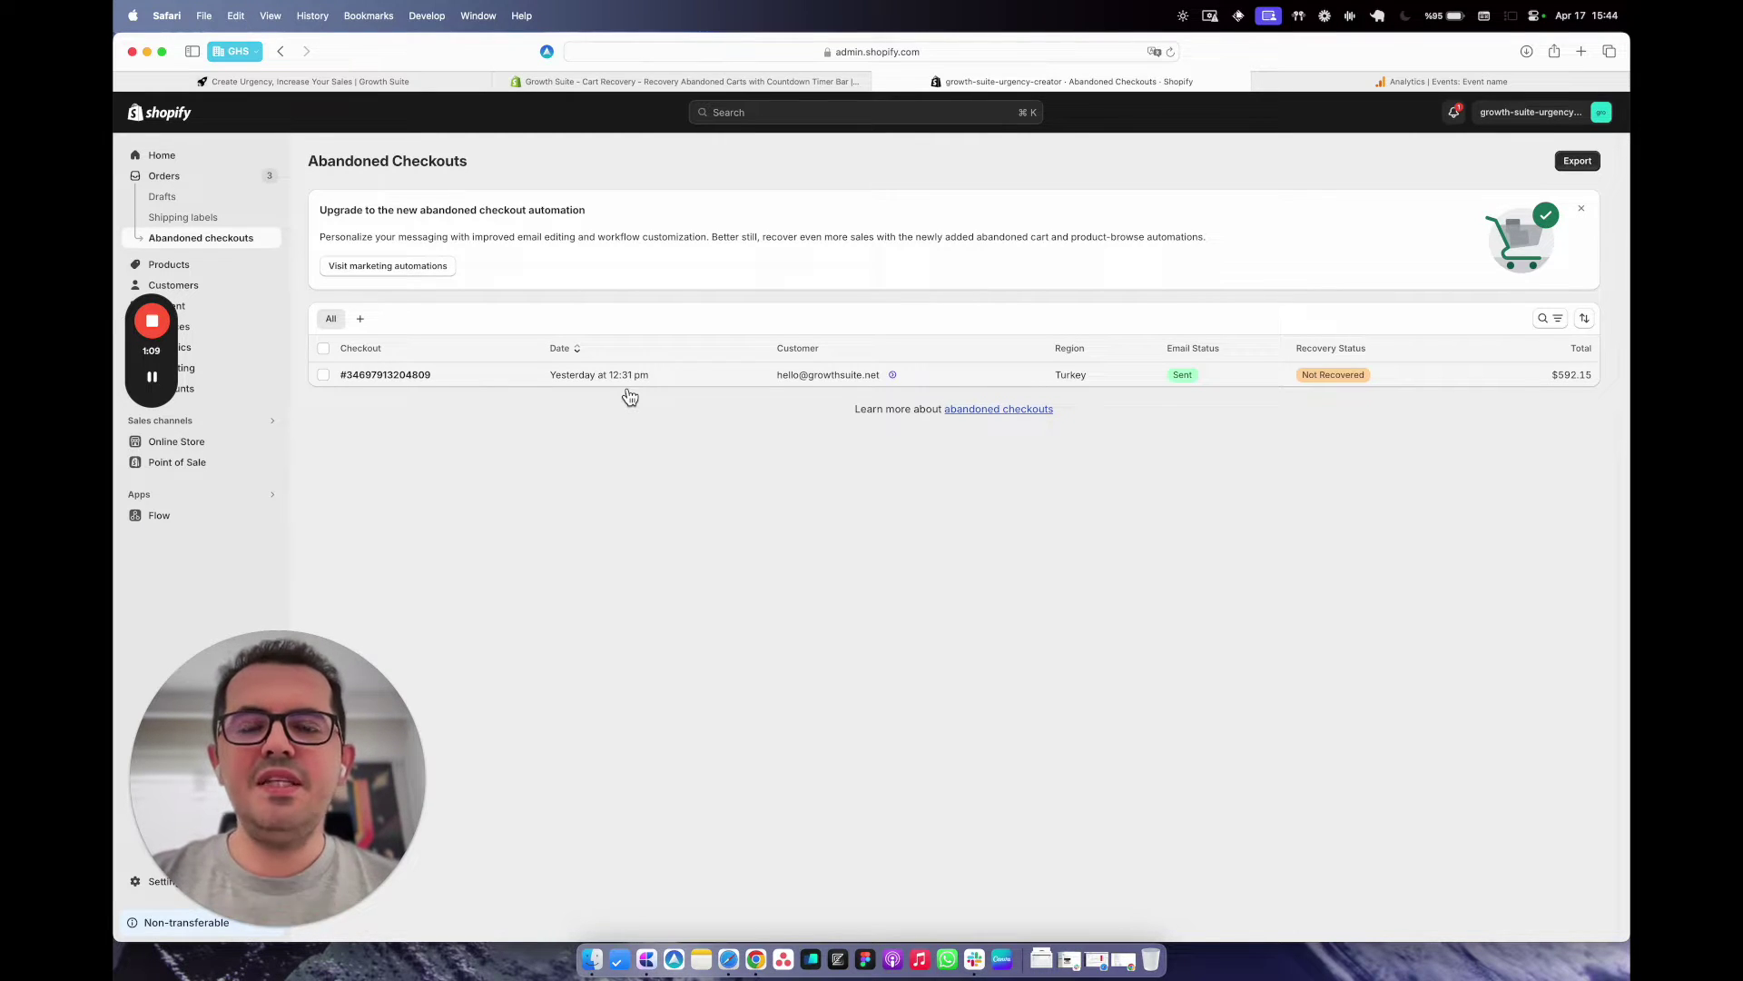
pyautogui.click(1365, 84)
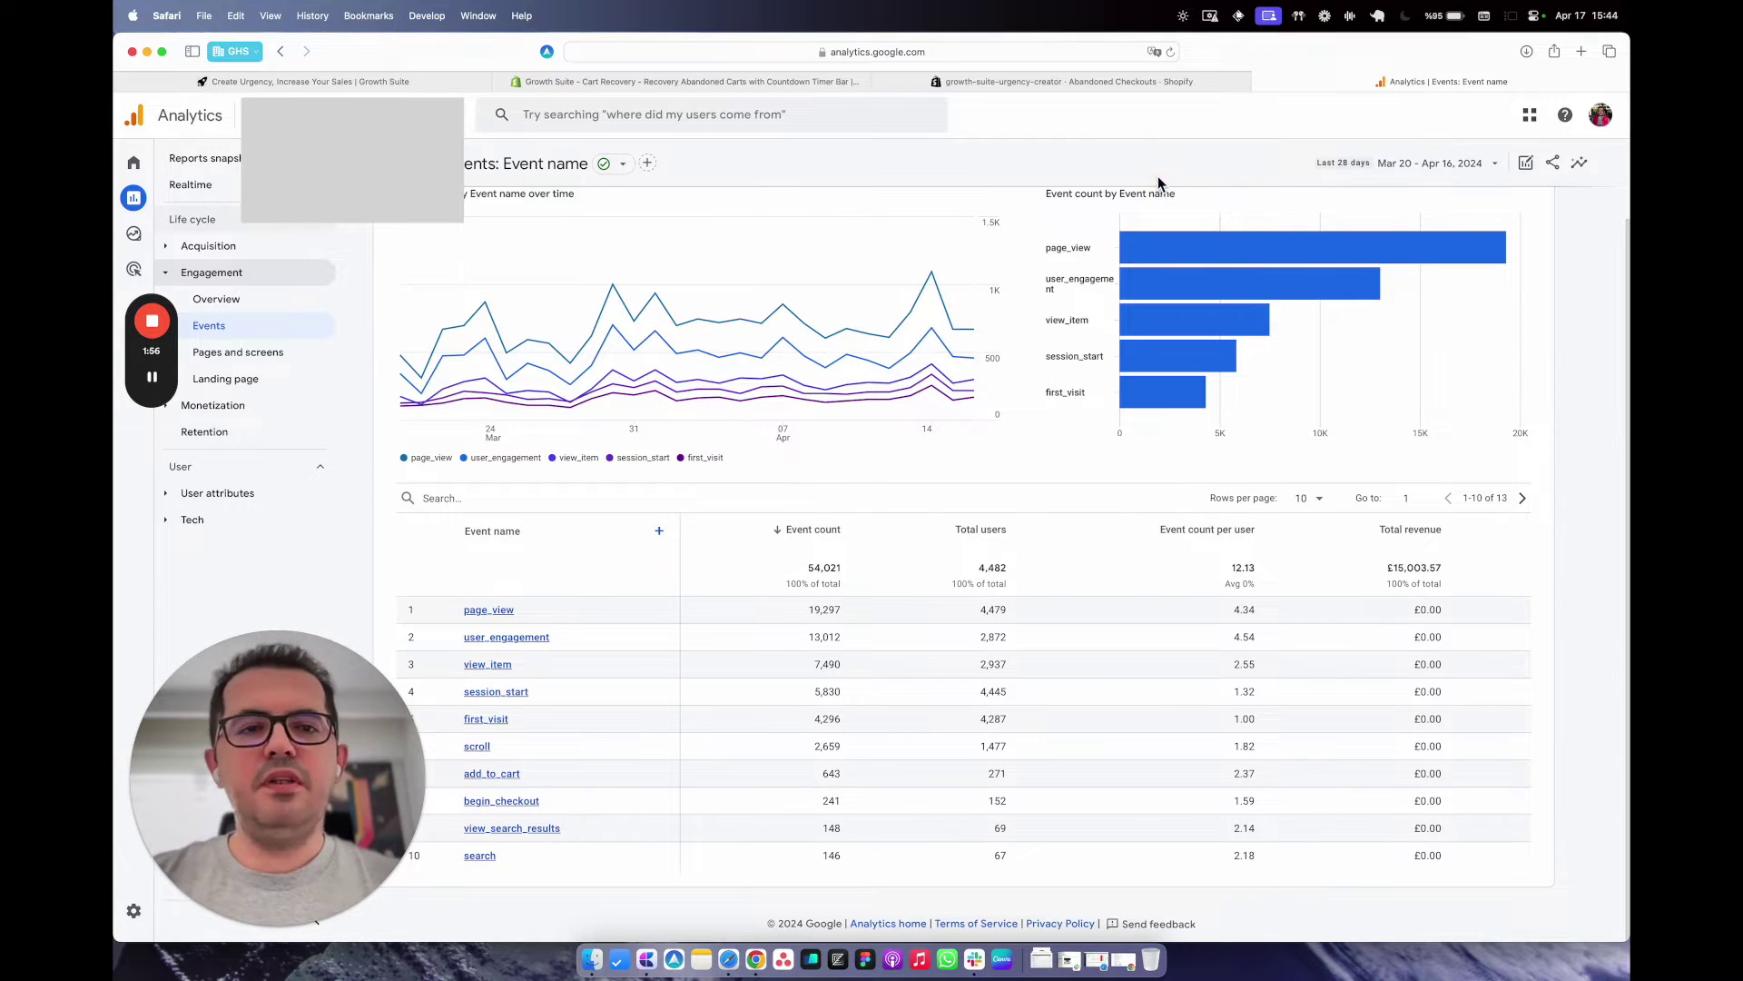
pyautogui.press('super+t')
# Load lookerstudio.google.com and create a blank report connected to the Google Analytics data source.
pyautogui.write('lo')
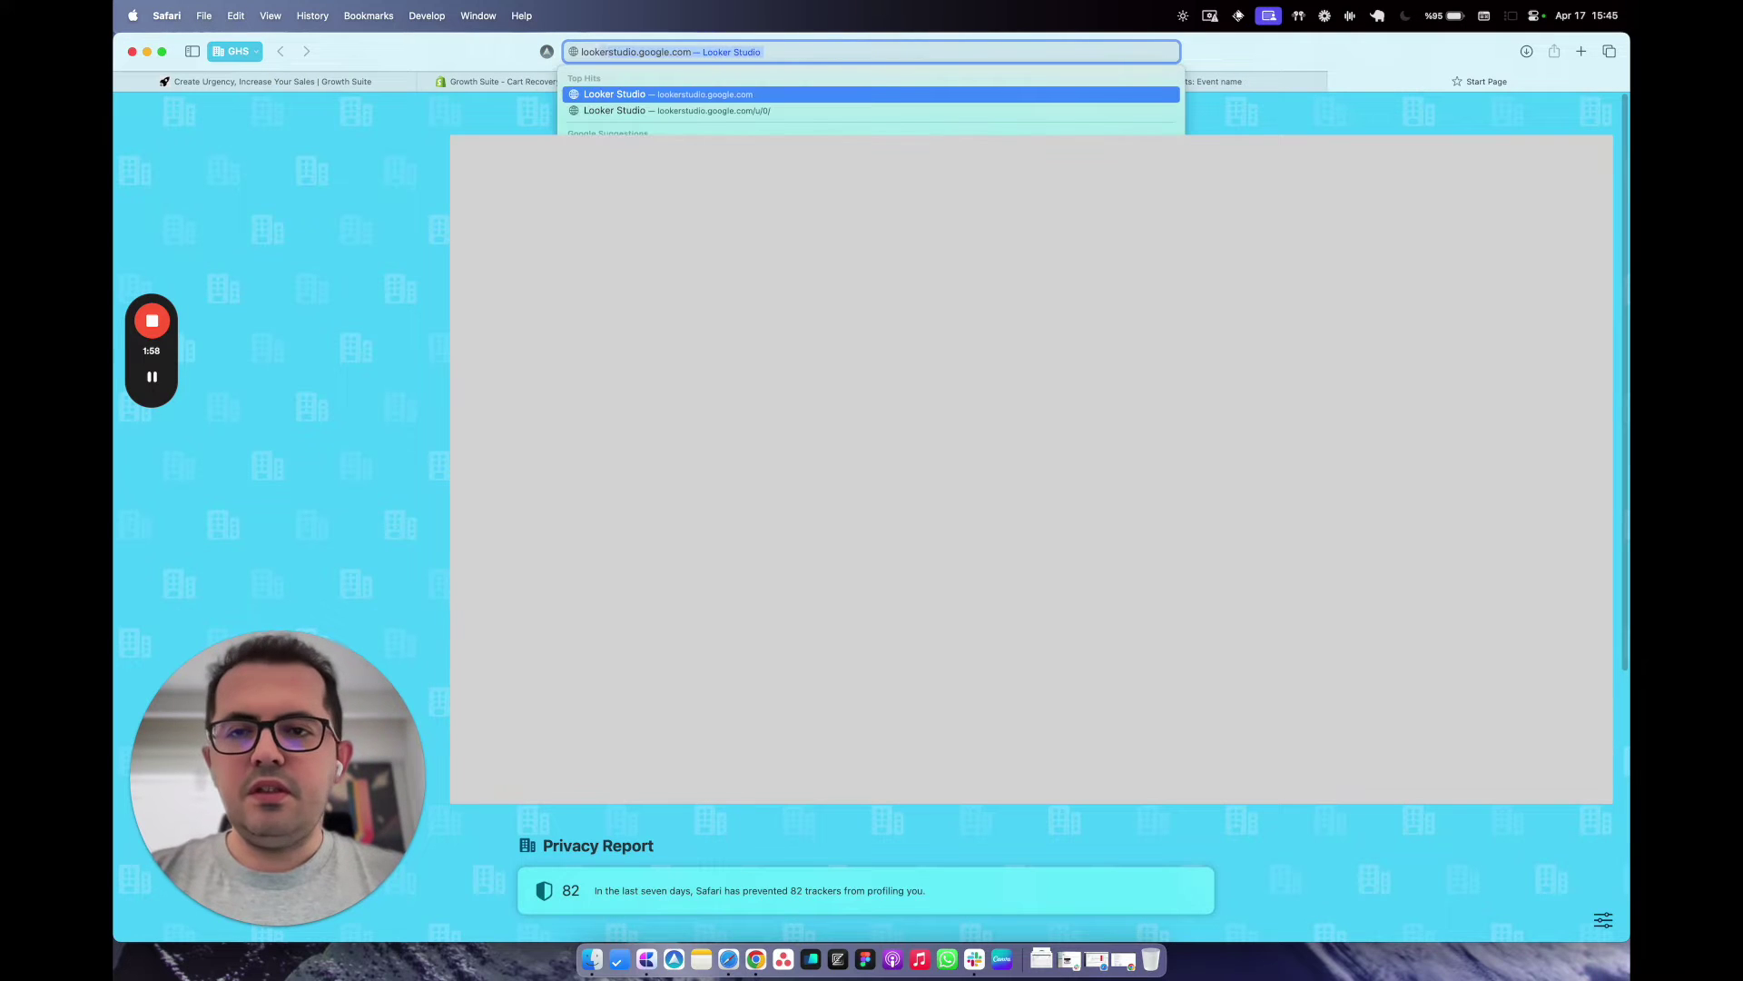
pyautogui.write('oker')
pyautogui.press('Return')
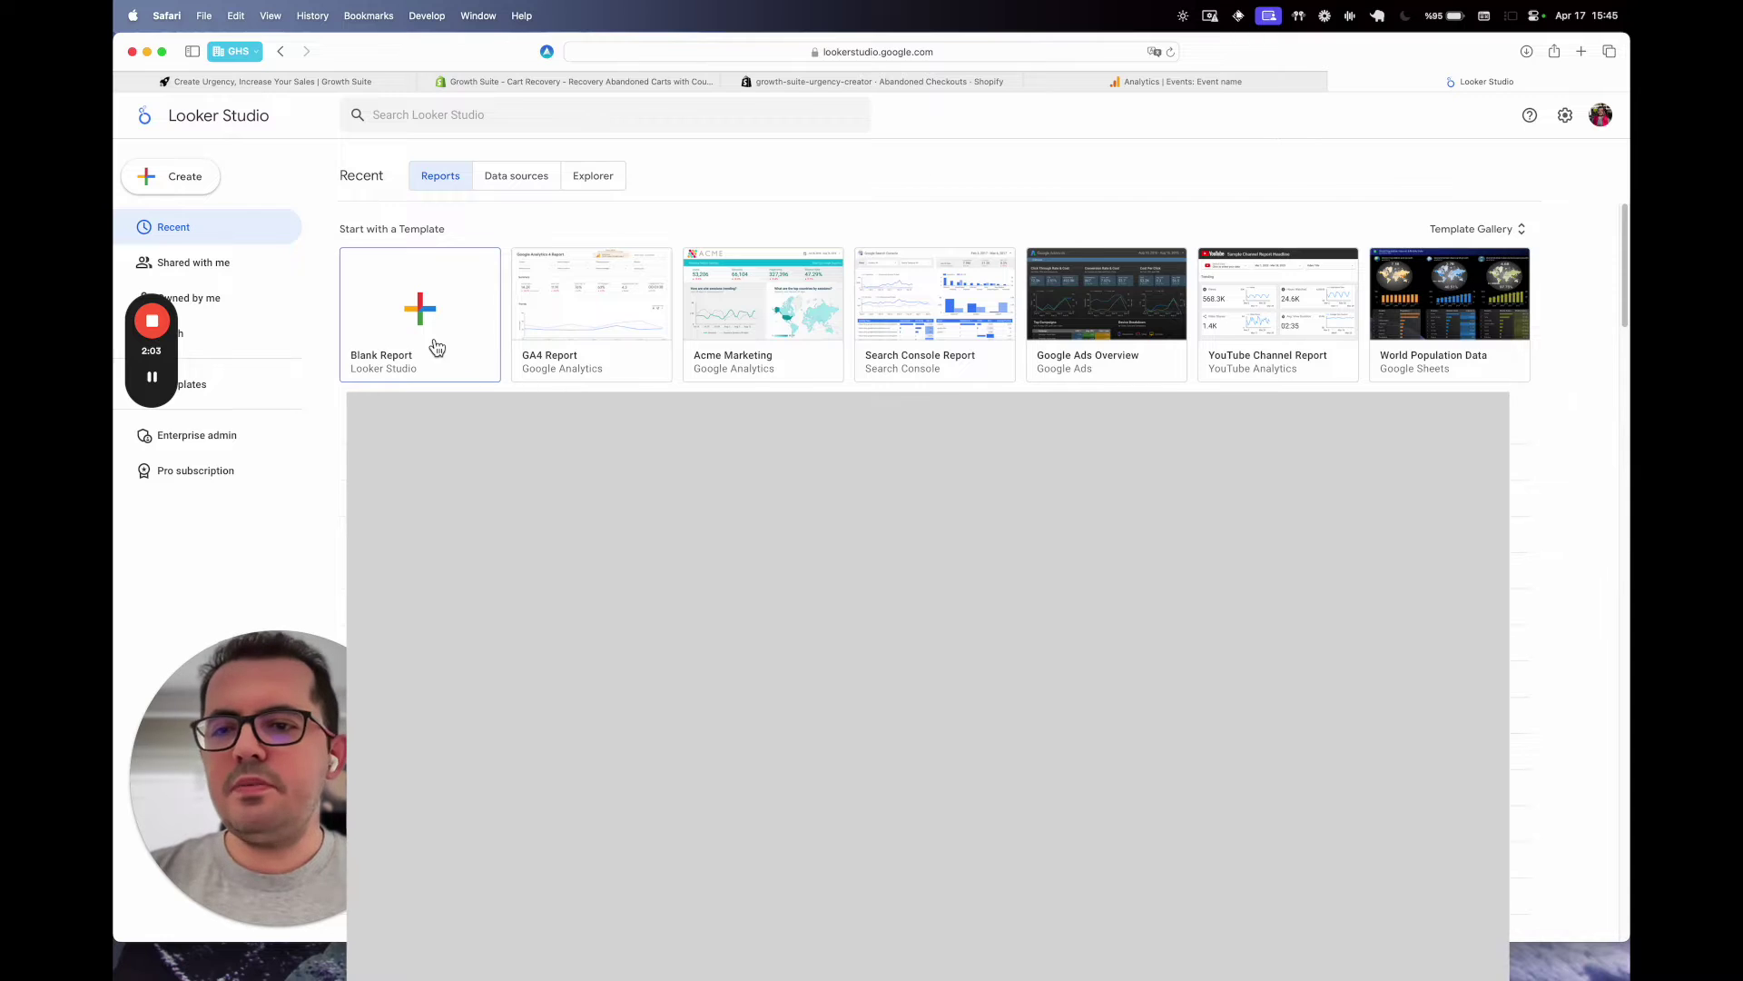
pyautogui.click(434, 344)
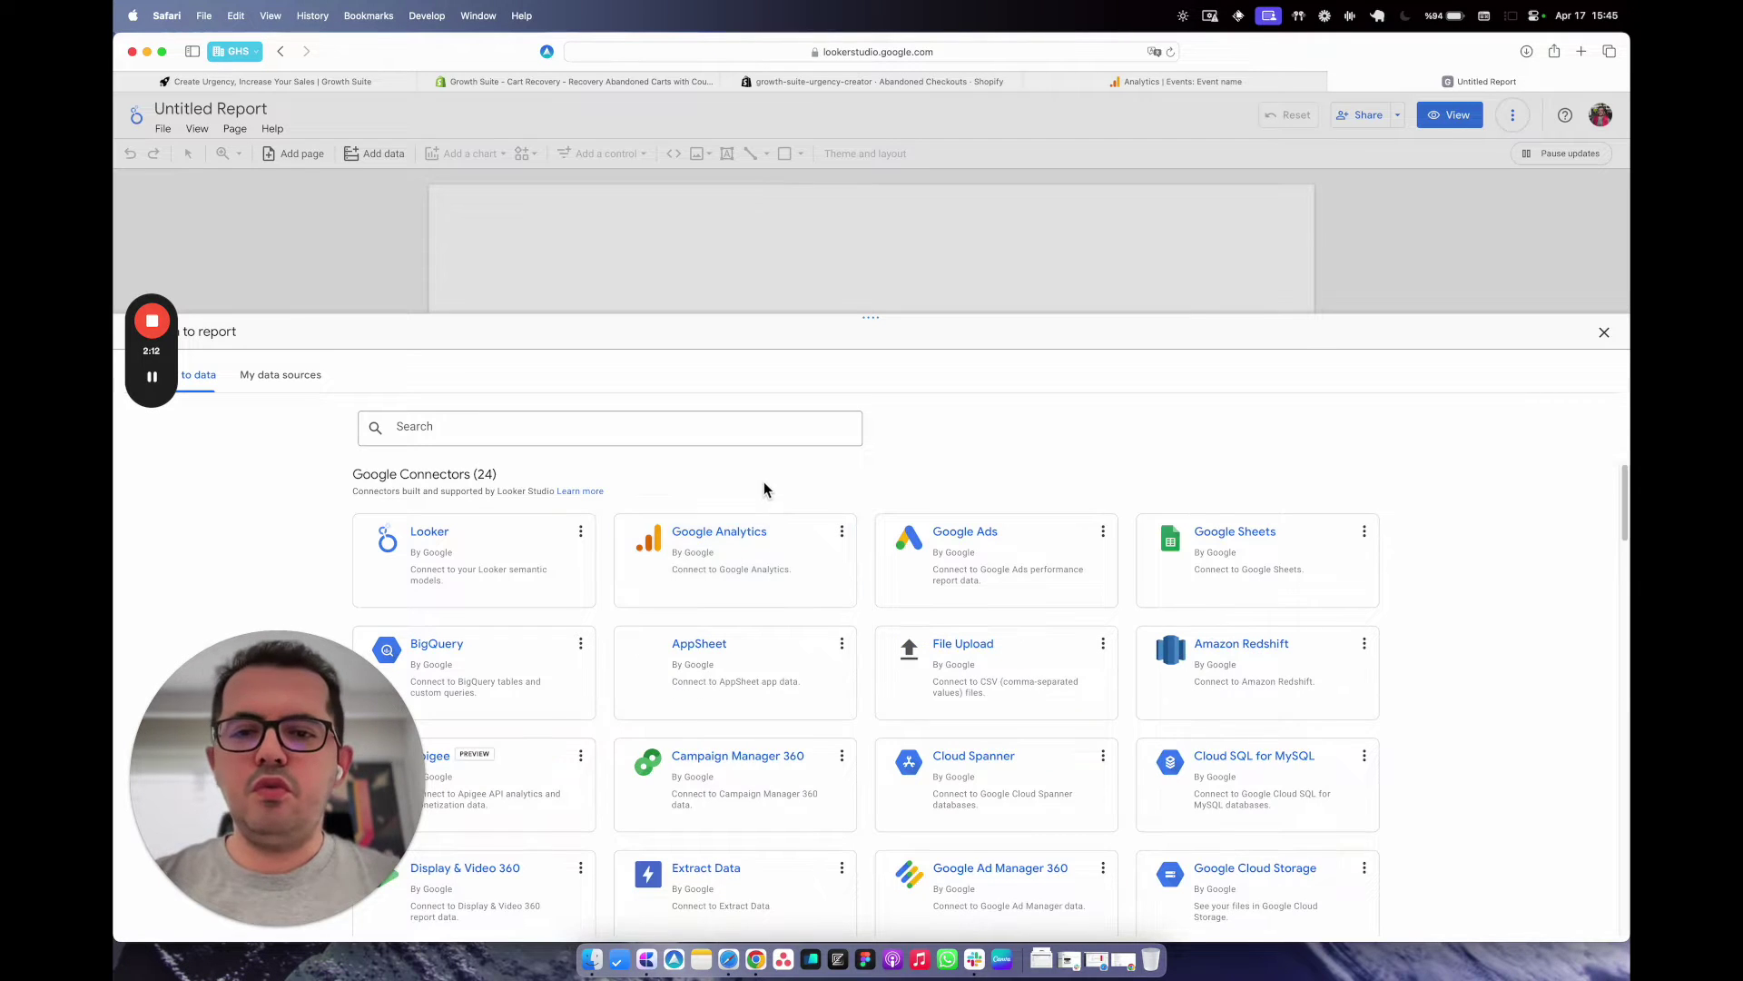
pyautogui.click(760, 556)
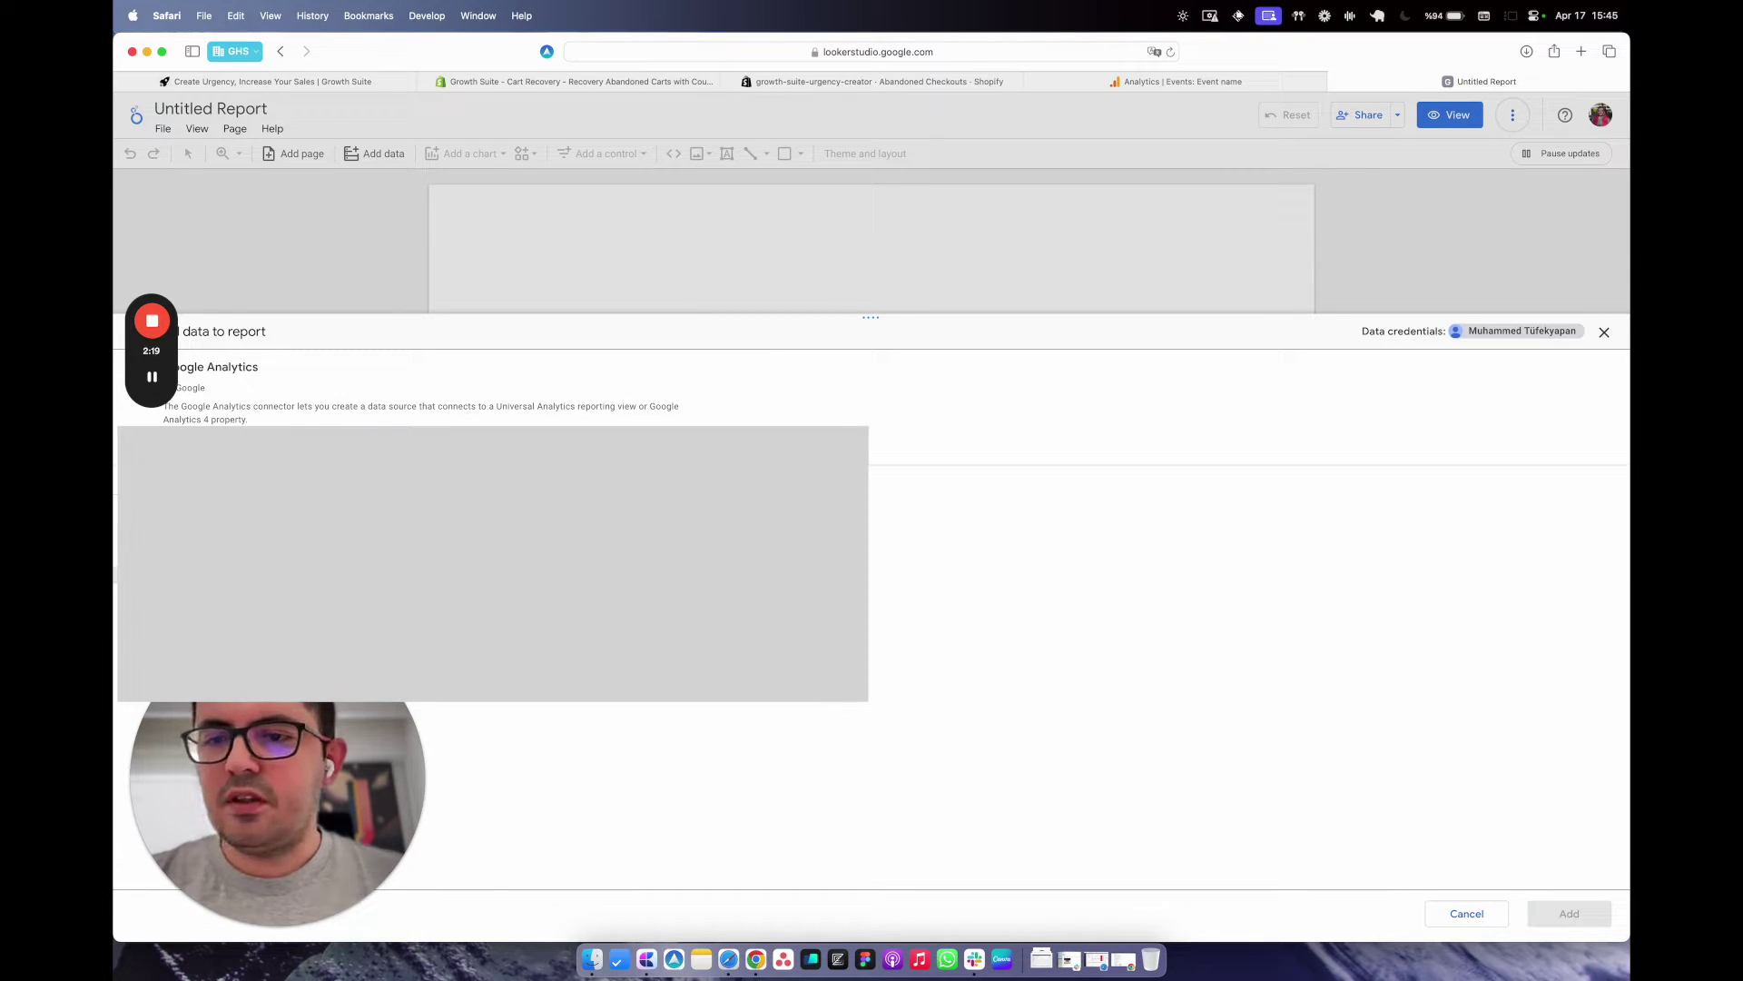
pyautogui.click(1560, 914)
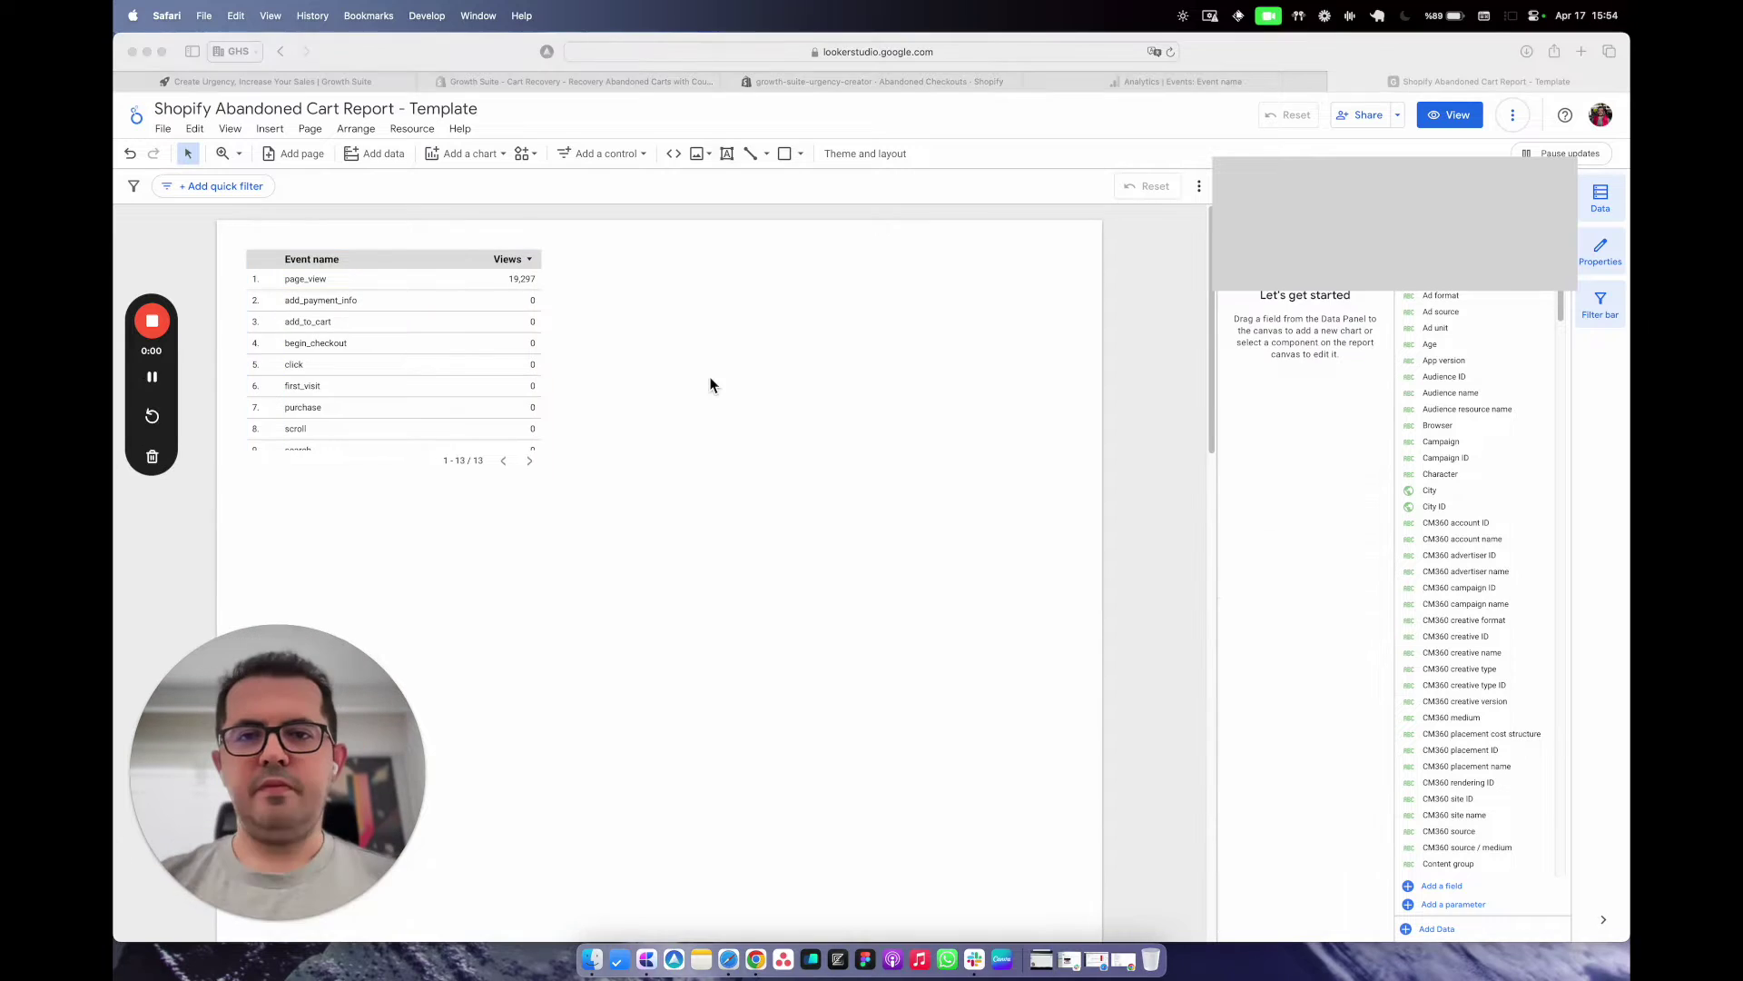
# Delete the default events table and place a date range control at the page's top right.
pyautogui.click(490, 352)
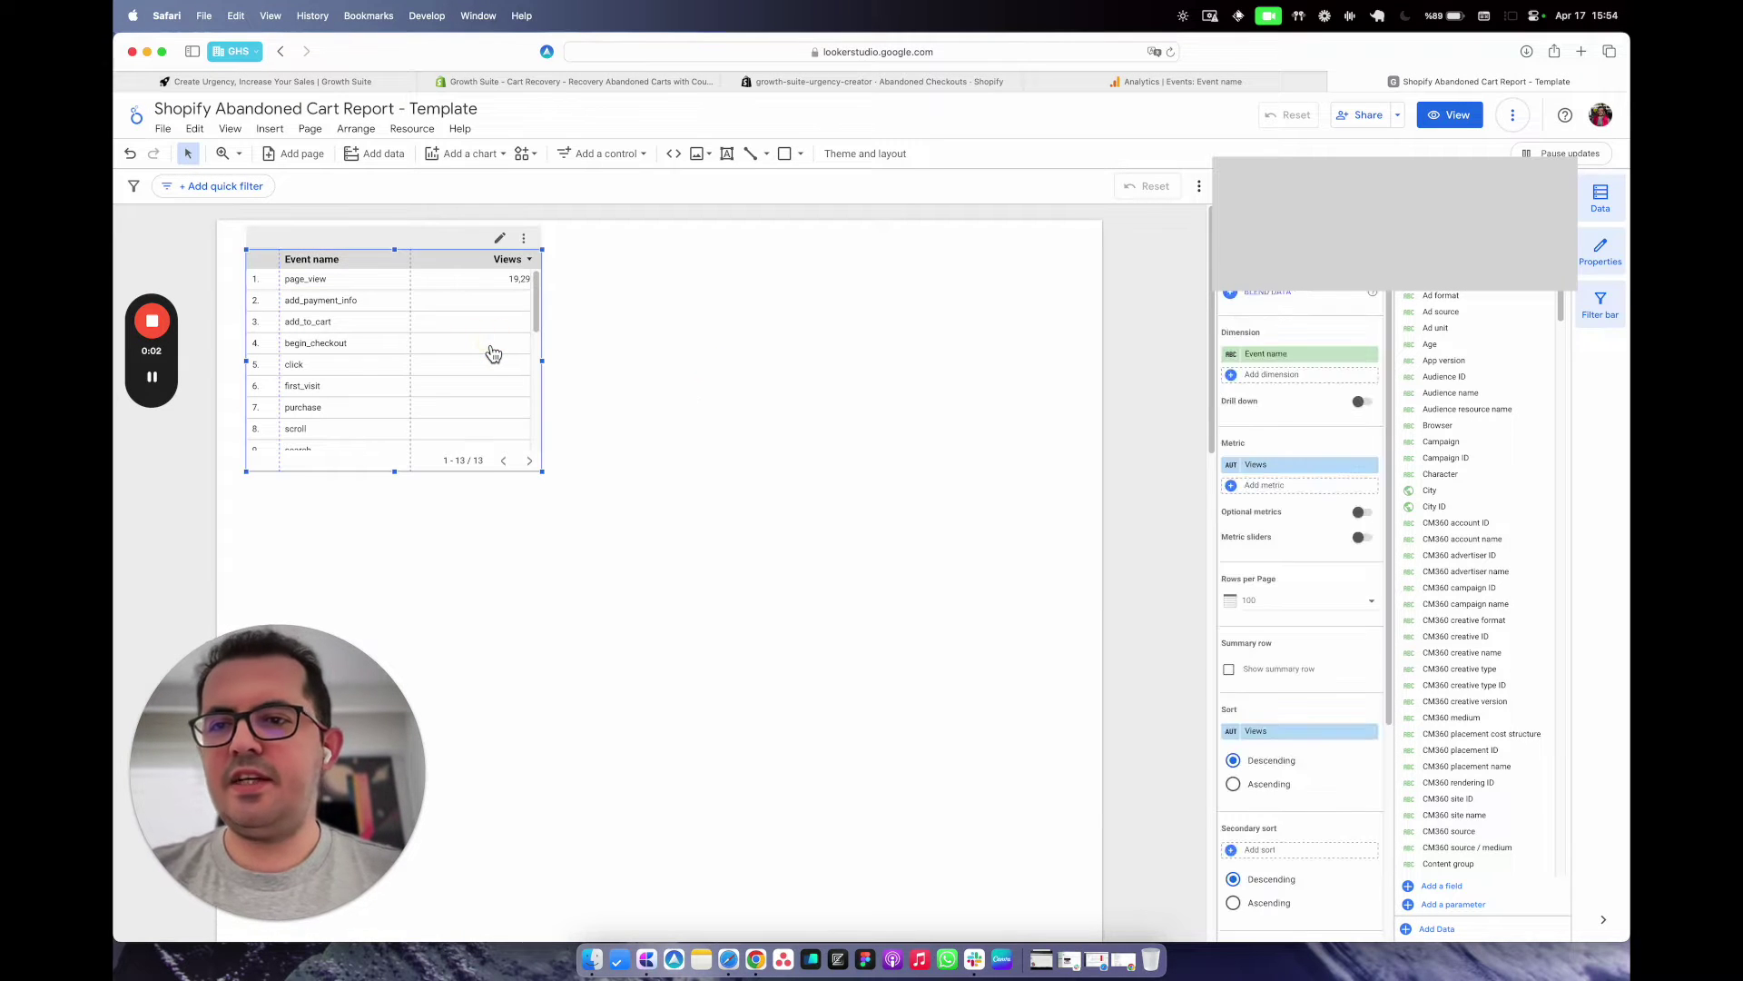
pyautogui.press('Delete')
pyautogui.click(607, 155)
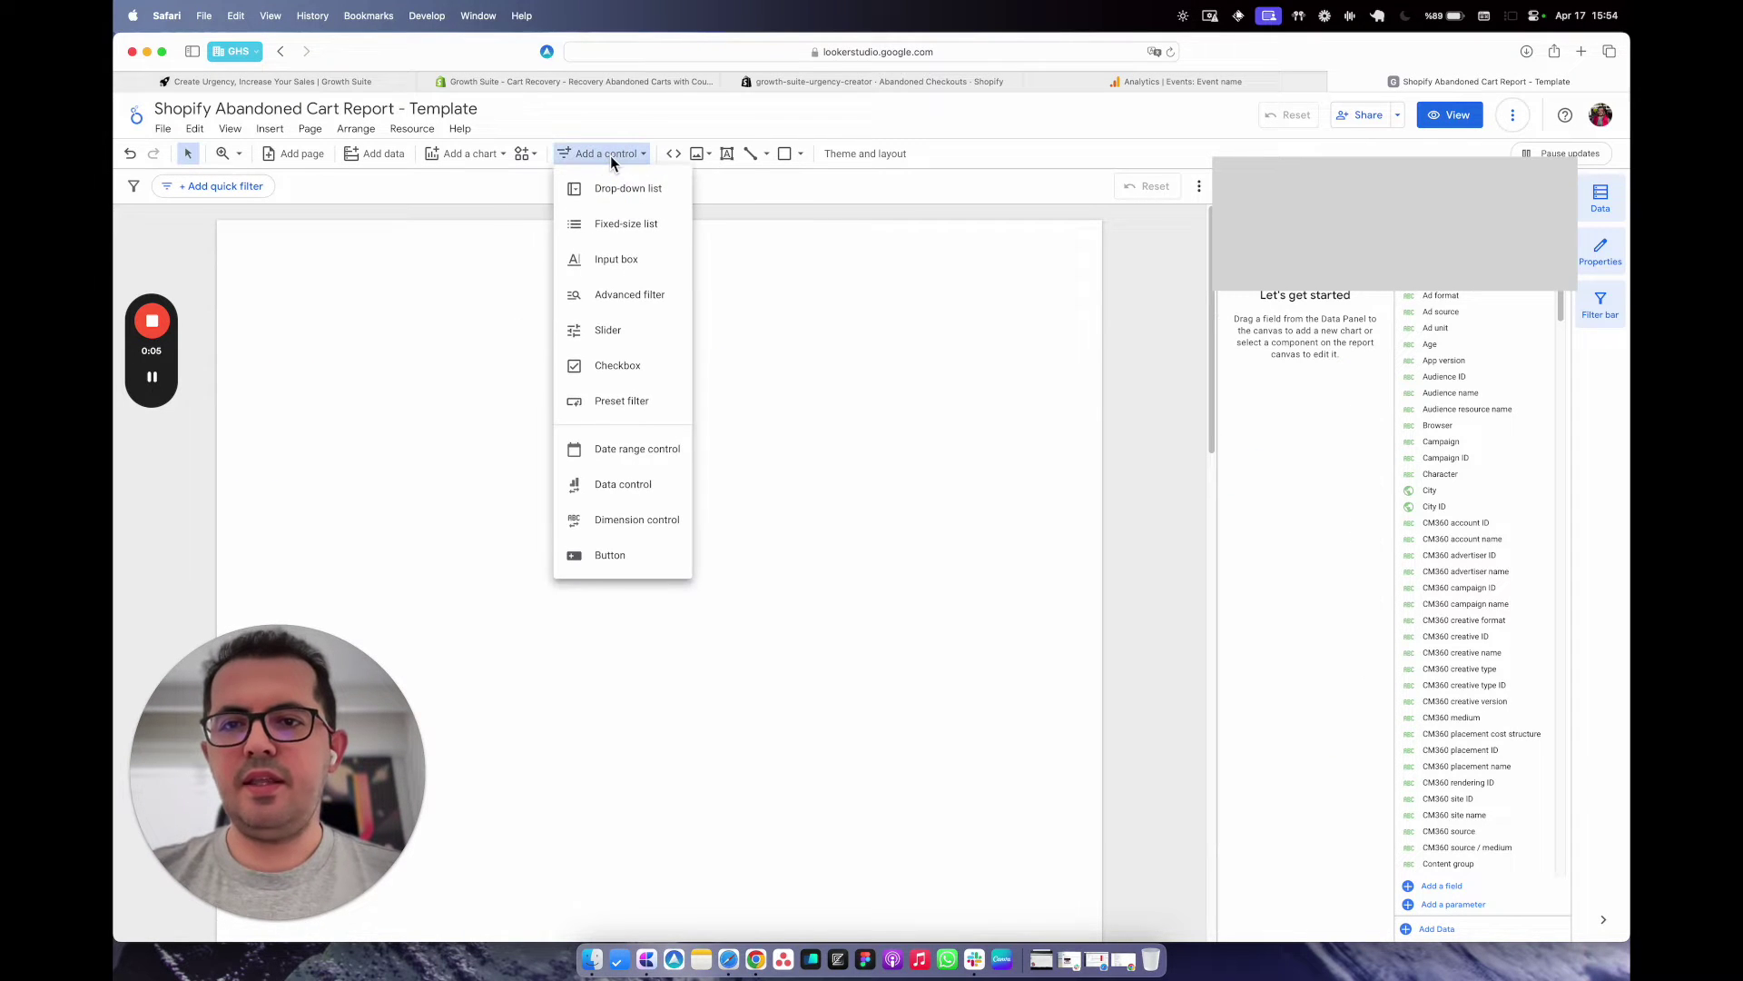
pyautogui.click(617, 452)
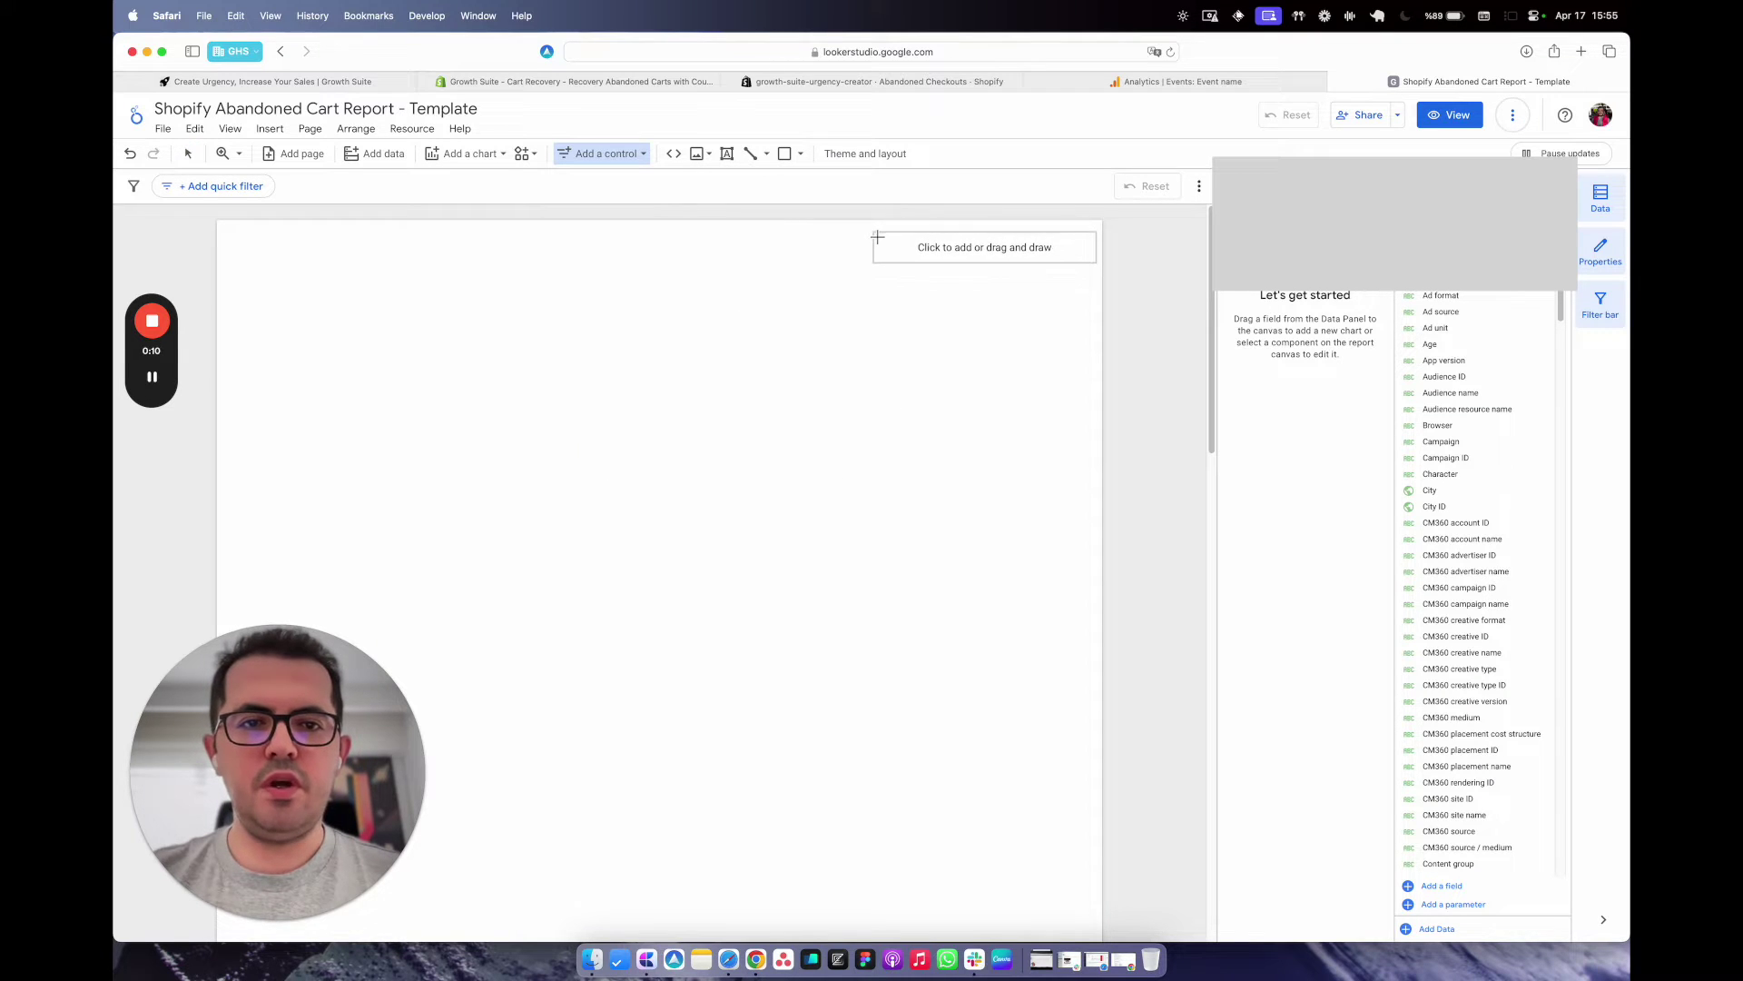
pyautogui.click(874, 236)
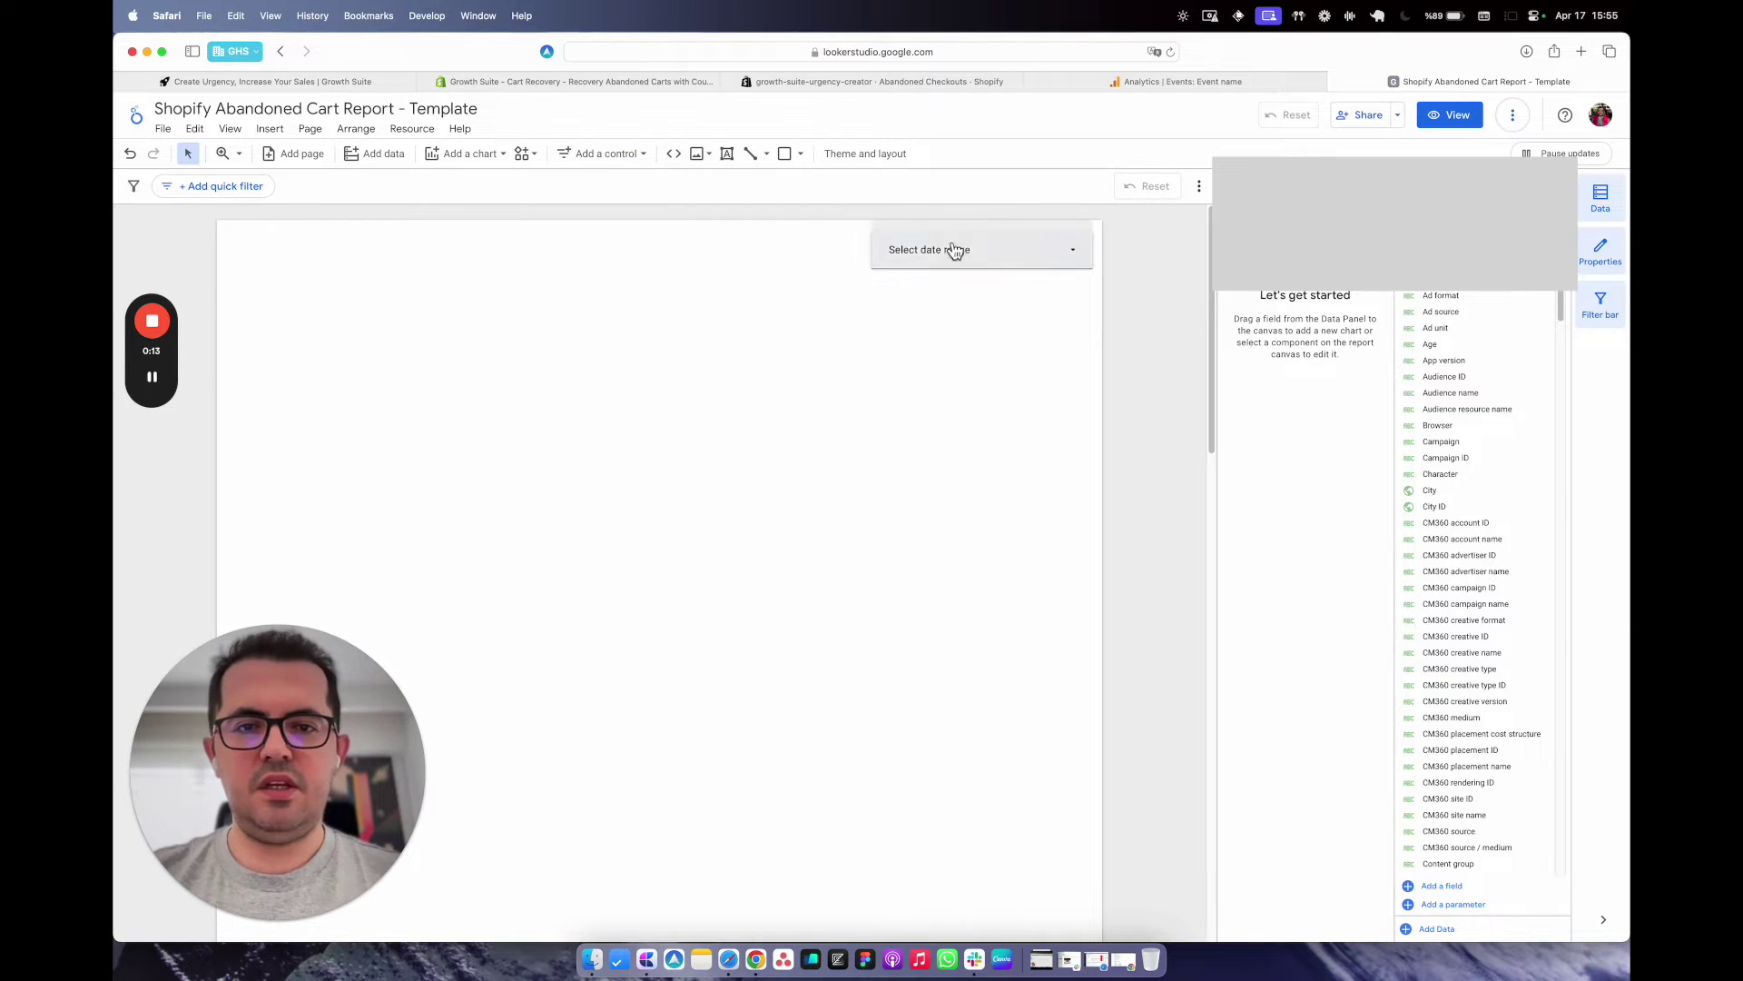
pyautogui.scroll(-1, 759, 363)
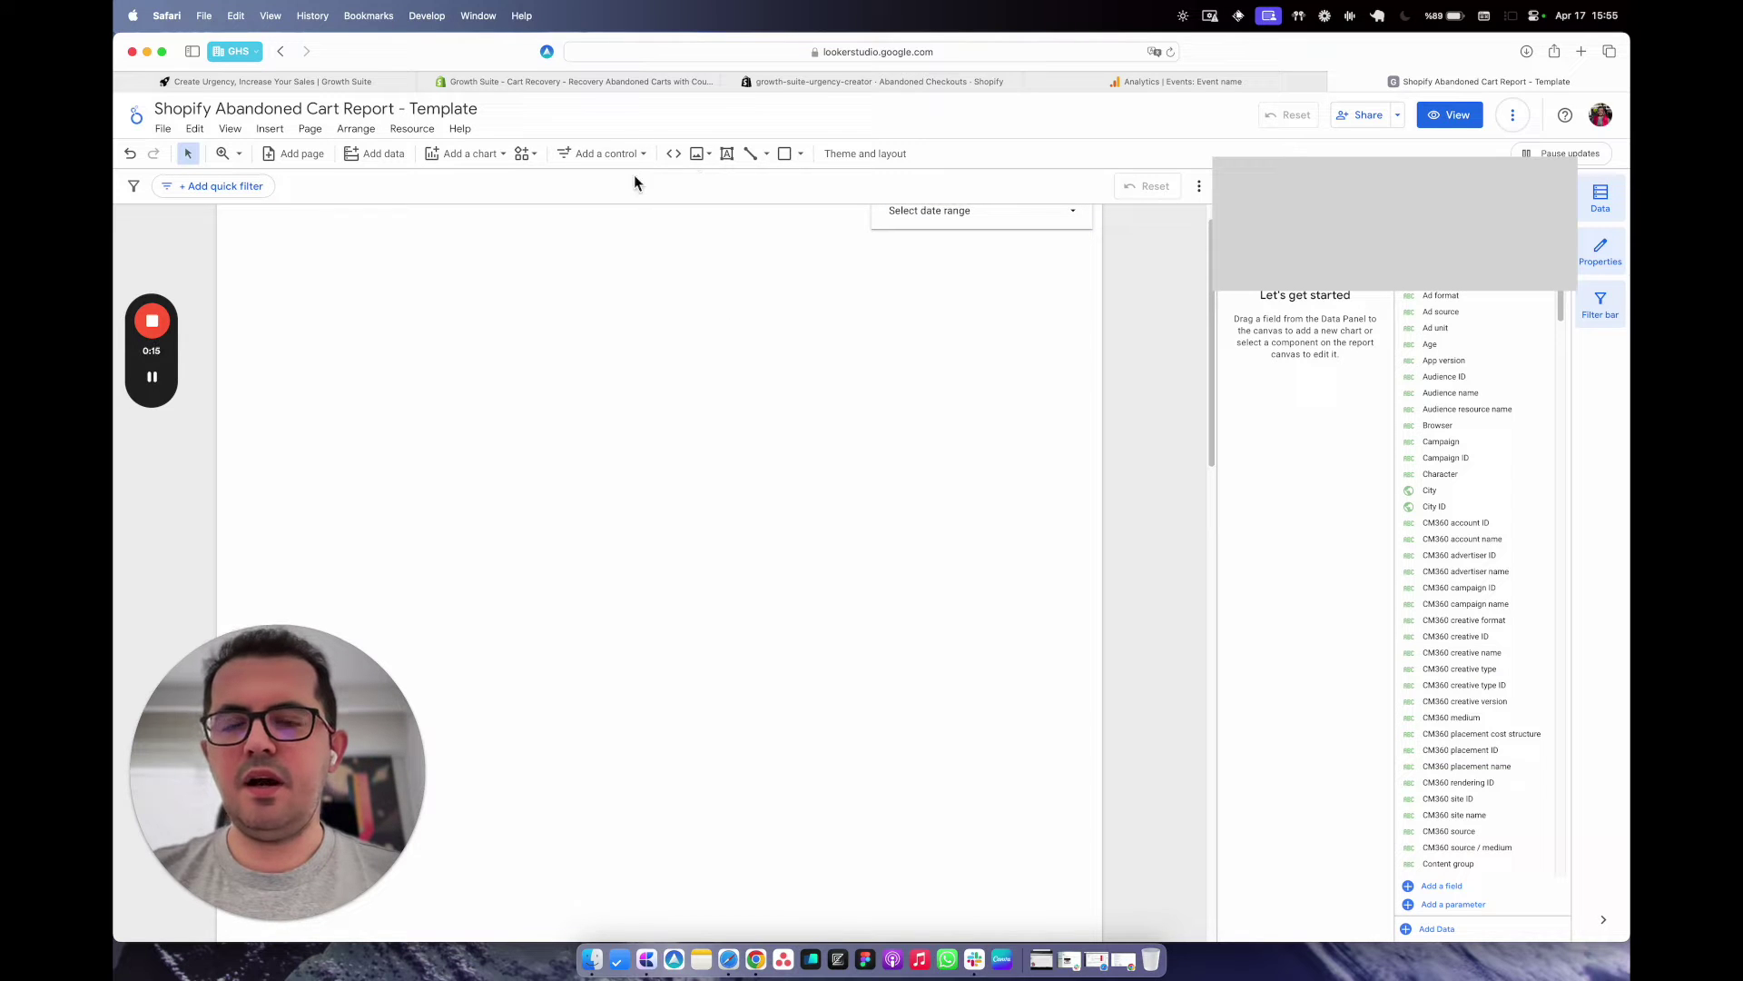
pyautogui.click(469, 153)
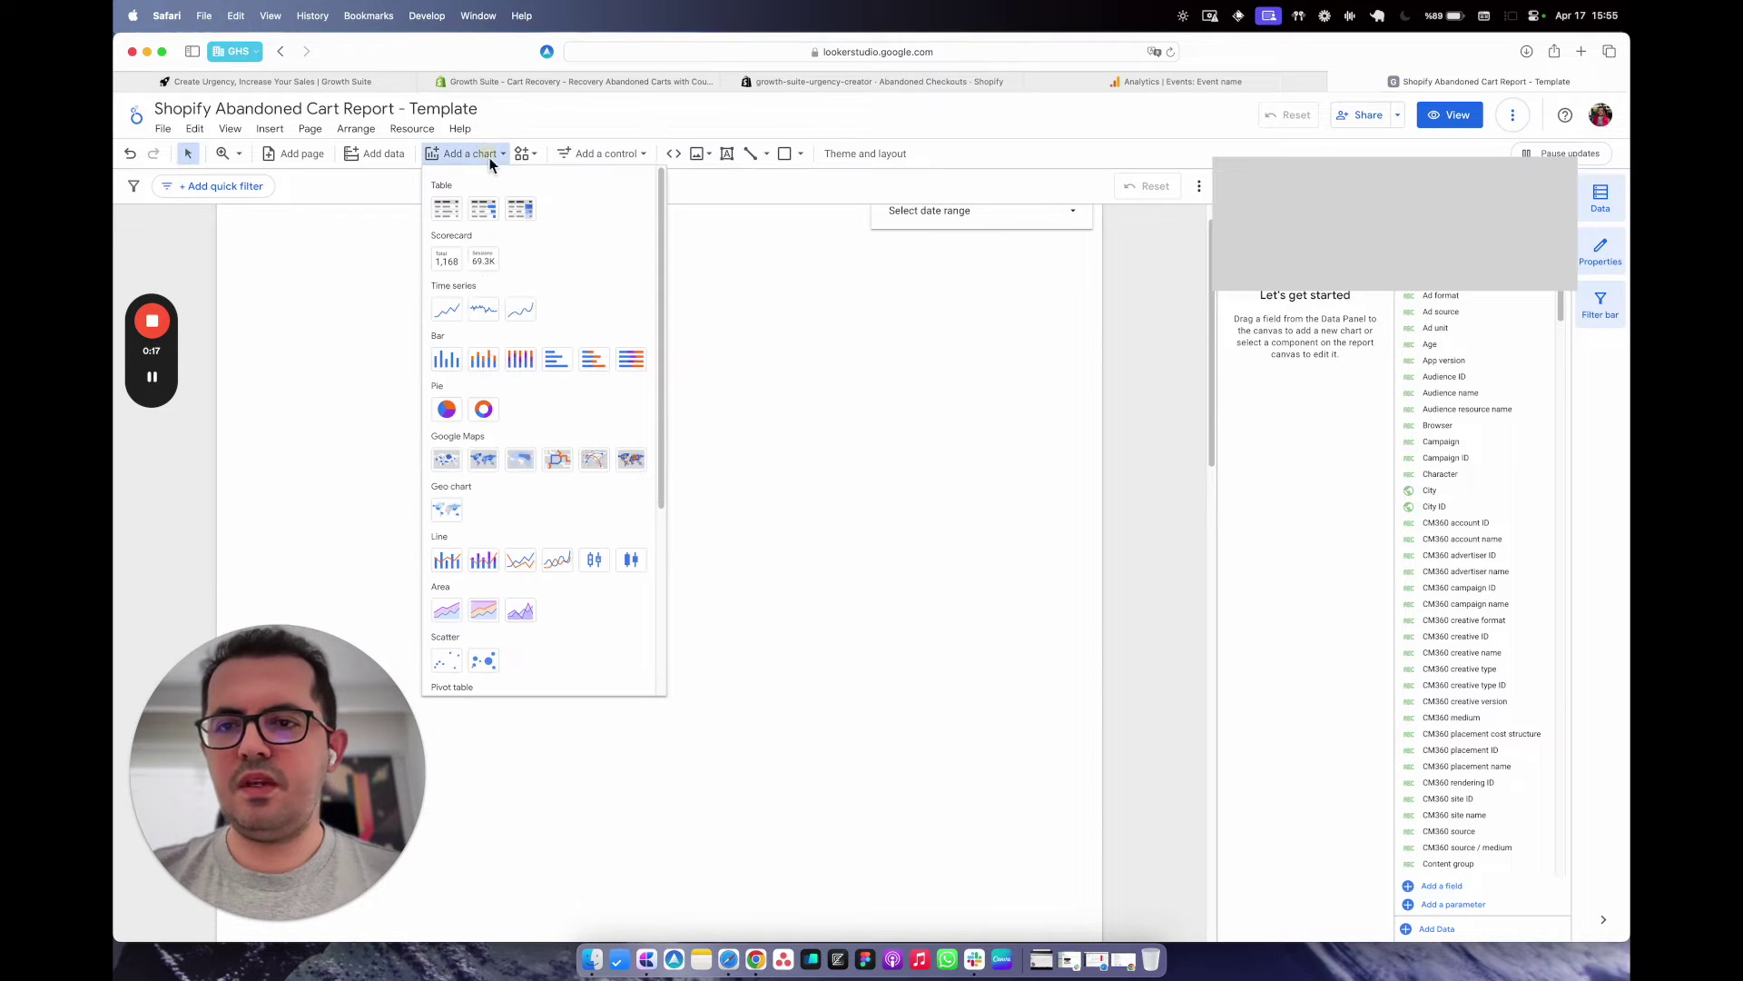
# Place a scorecard at the upper left showing Event count (54,021) and begin a filter for it.
pyautogui.click(454, 262)
pyautogui.click(263, 256)
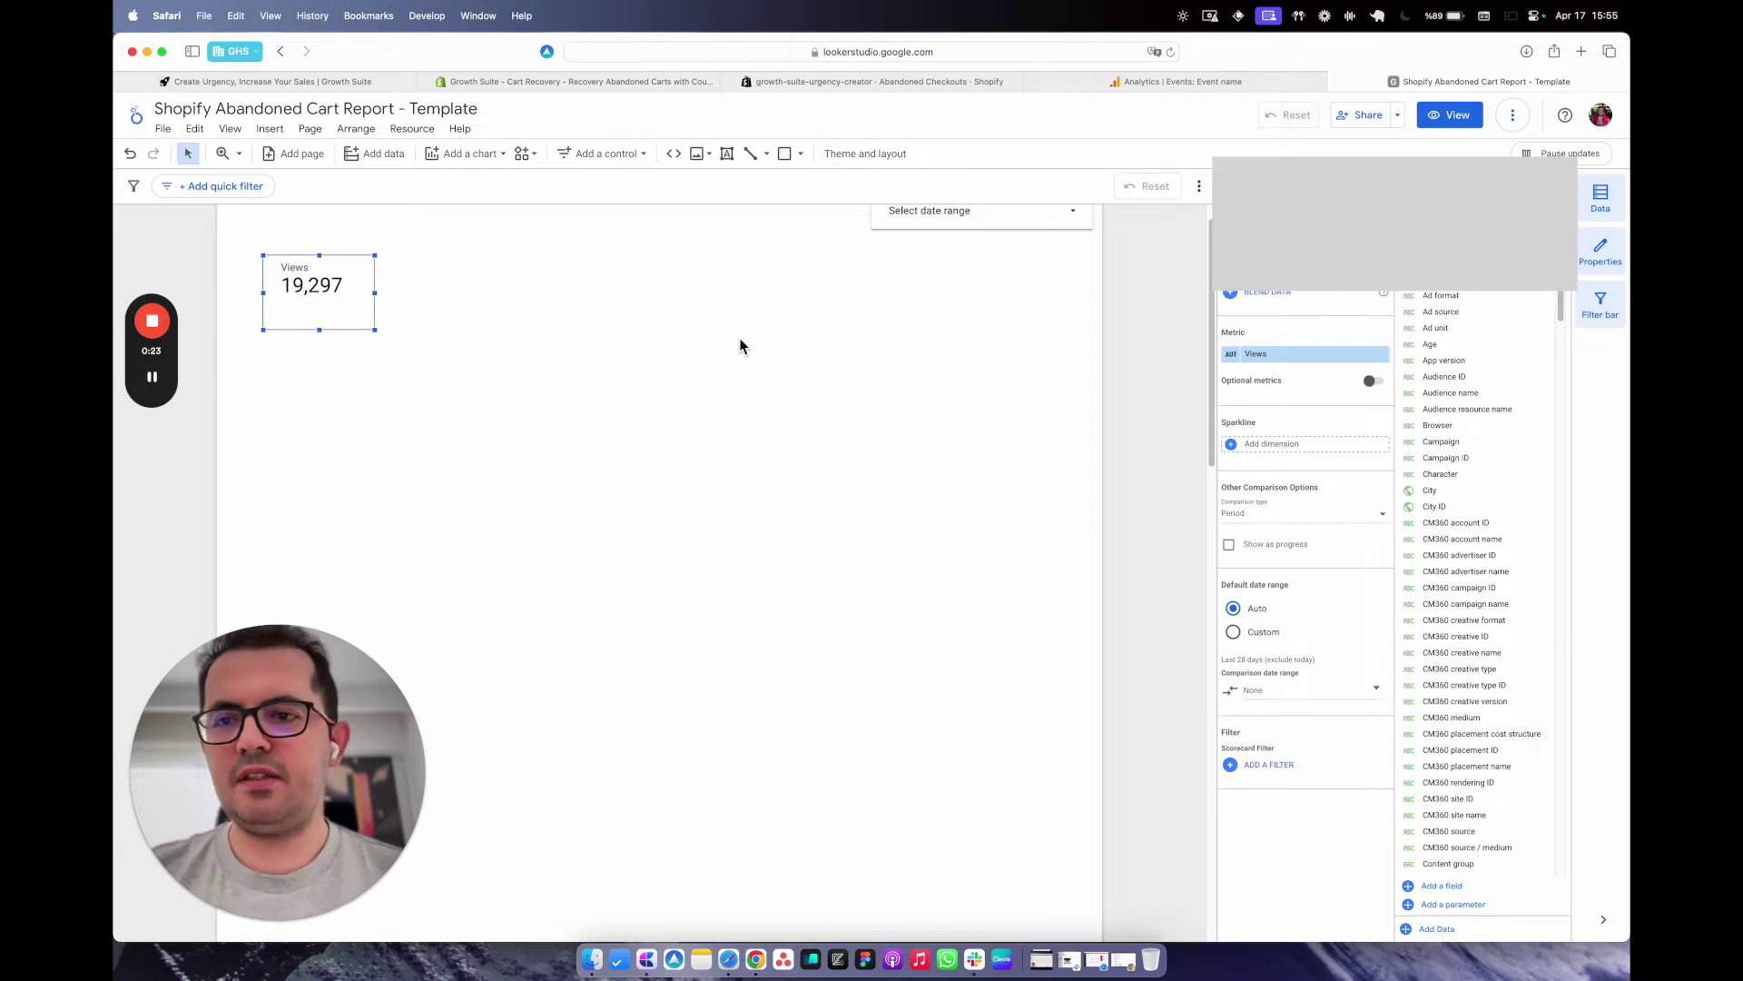
pyautogui.click(1273, 354)
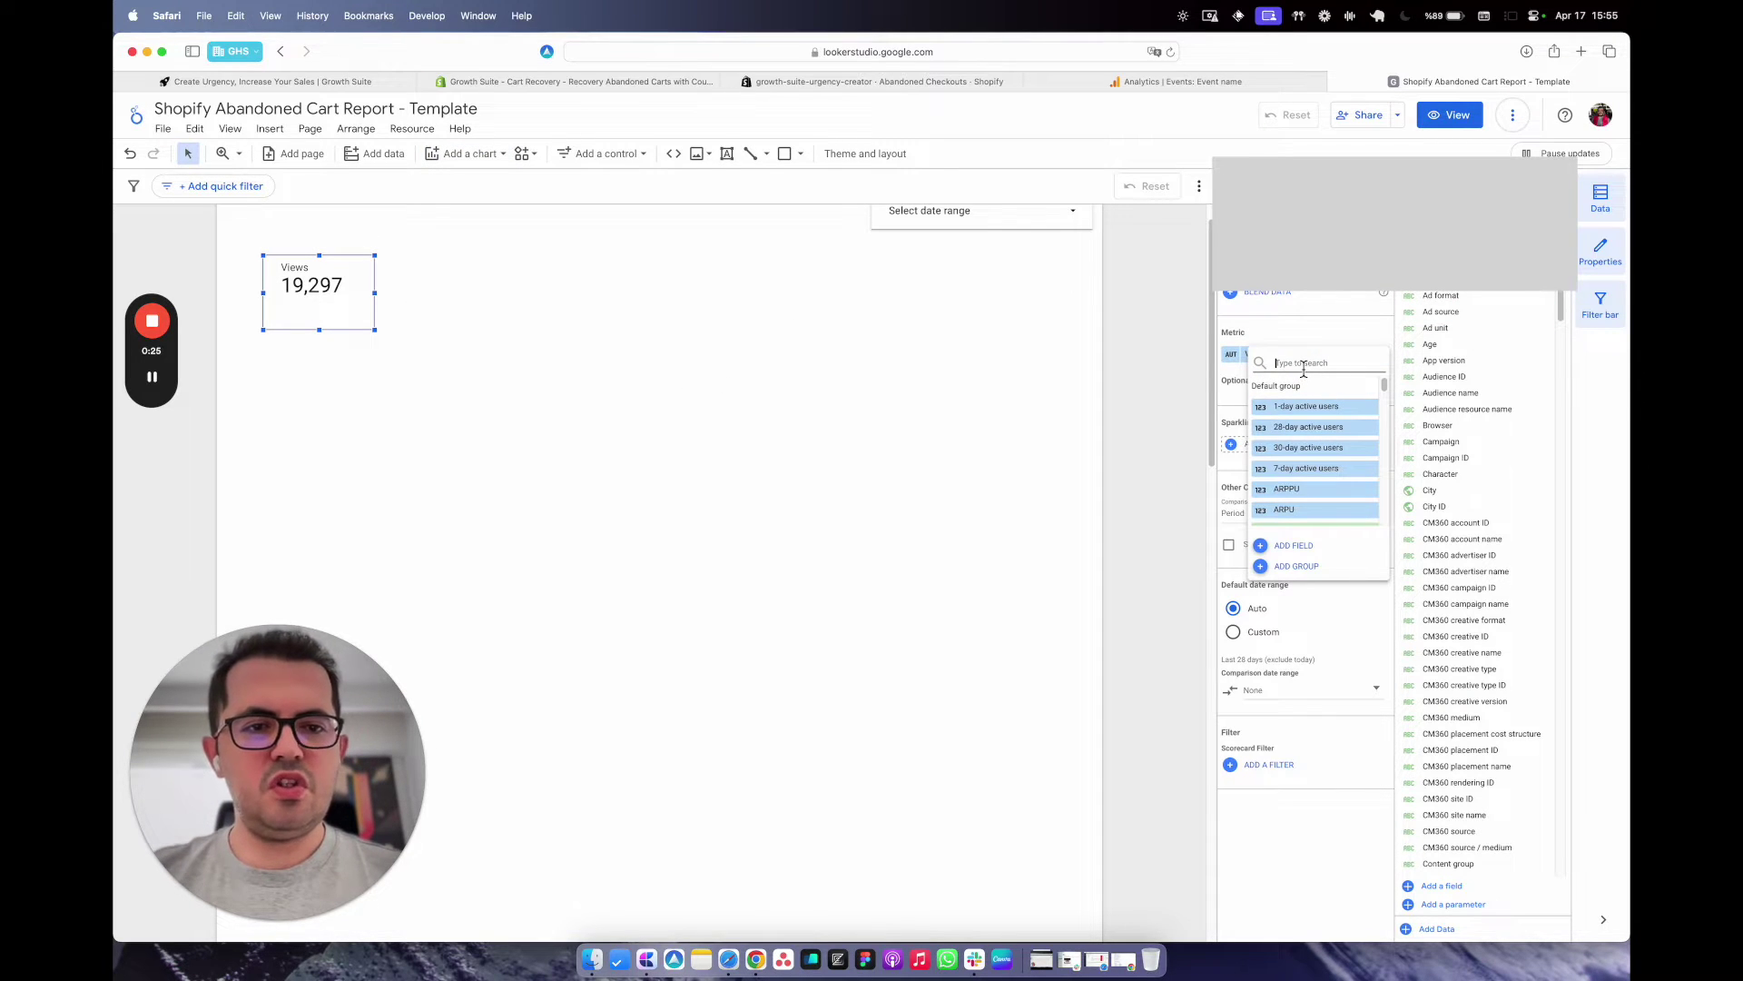
pyautogui.write('total')
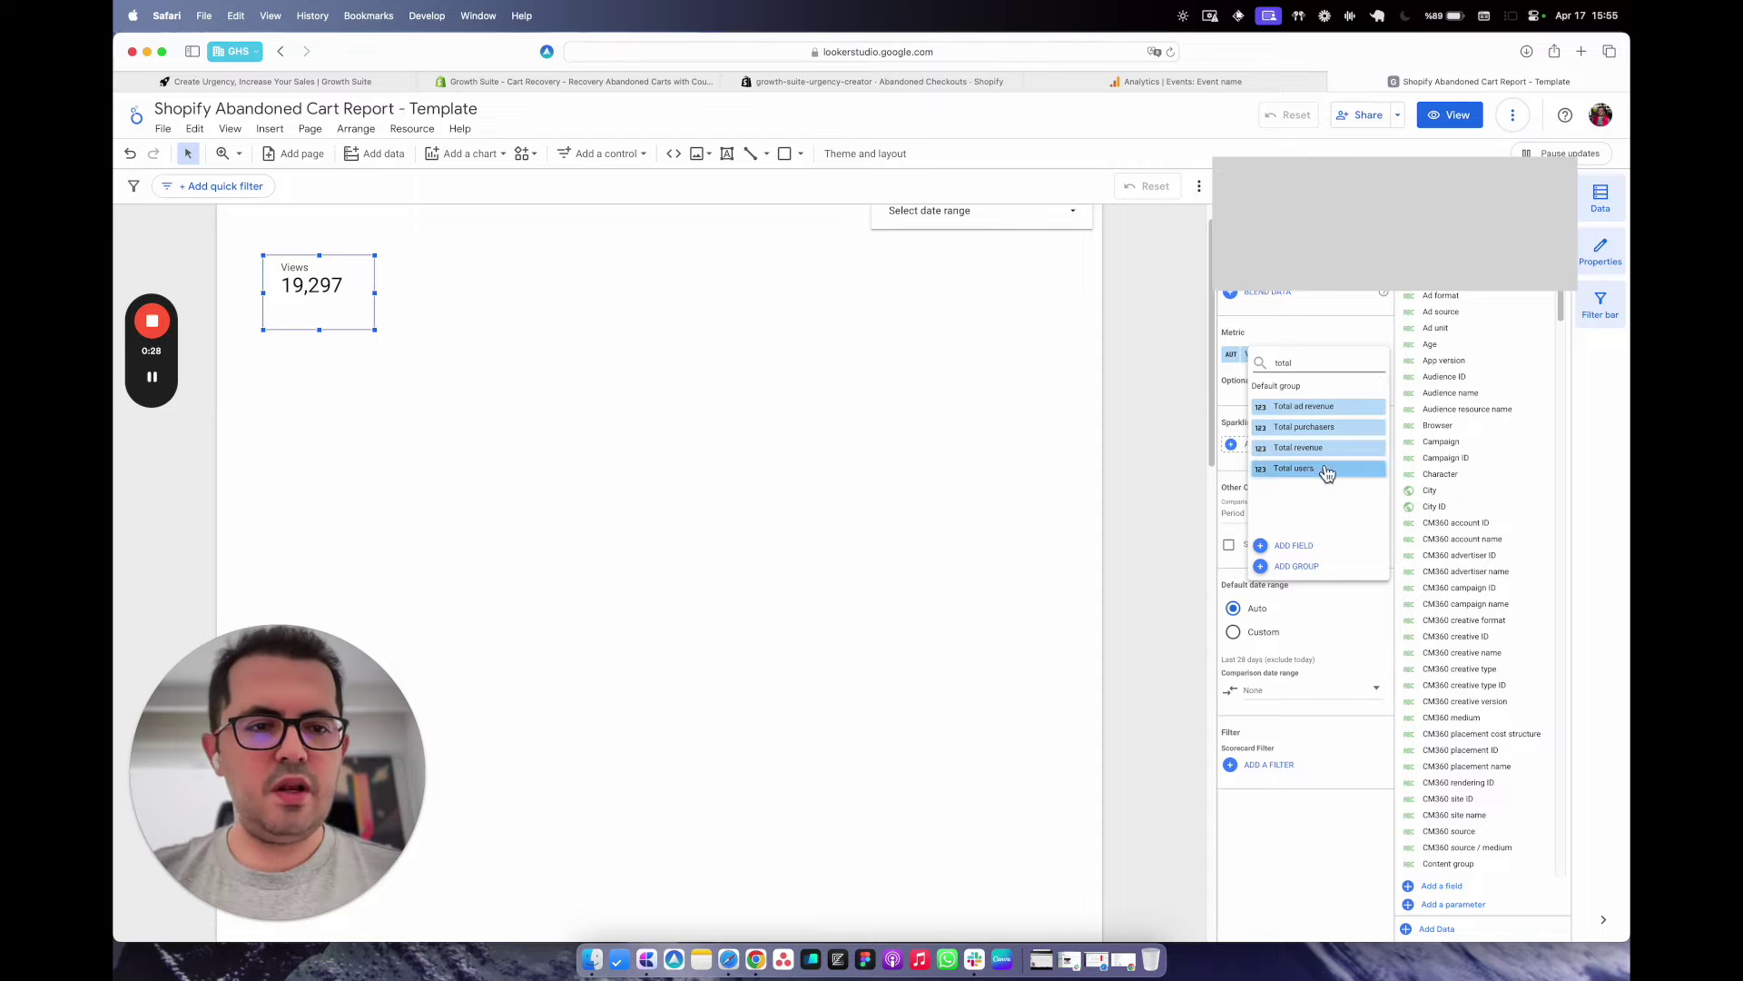
pyautogui.press('BackSpace')
pyautogui.press('BackSpace')
pyautogui.press('BackSpace')
pyautogui.press('BackSpace')
pyautogui.press('BackSpace')
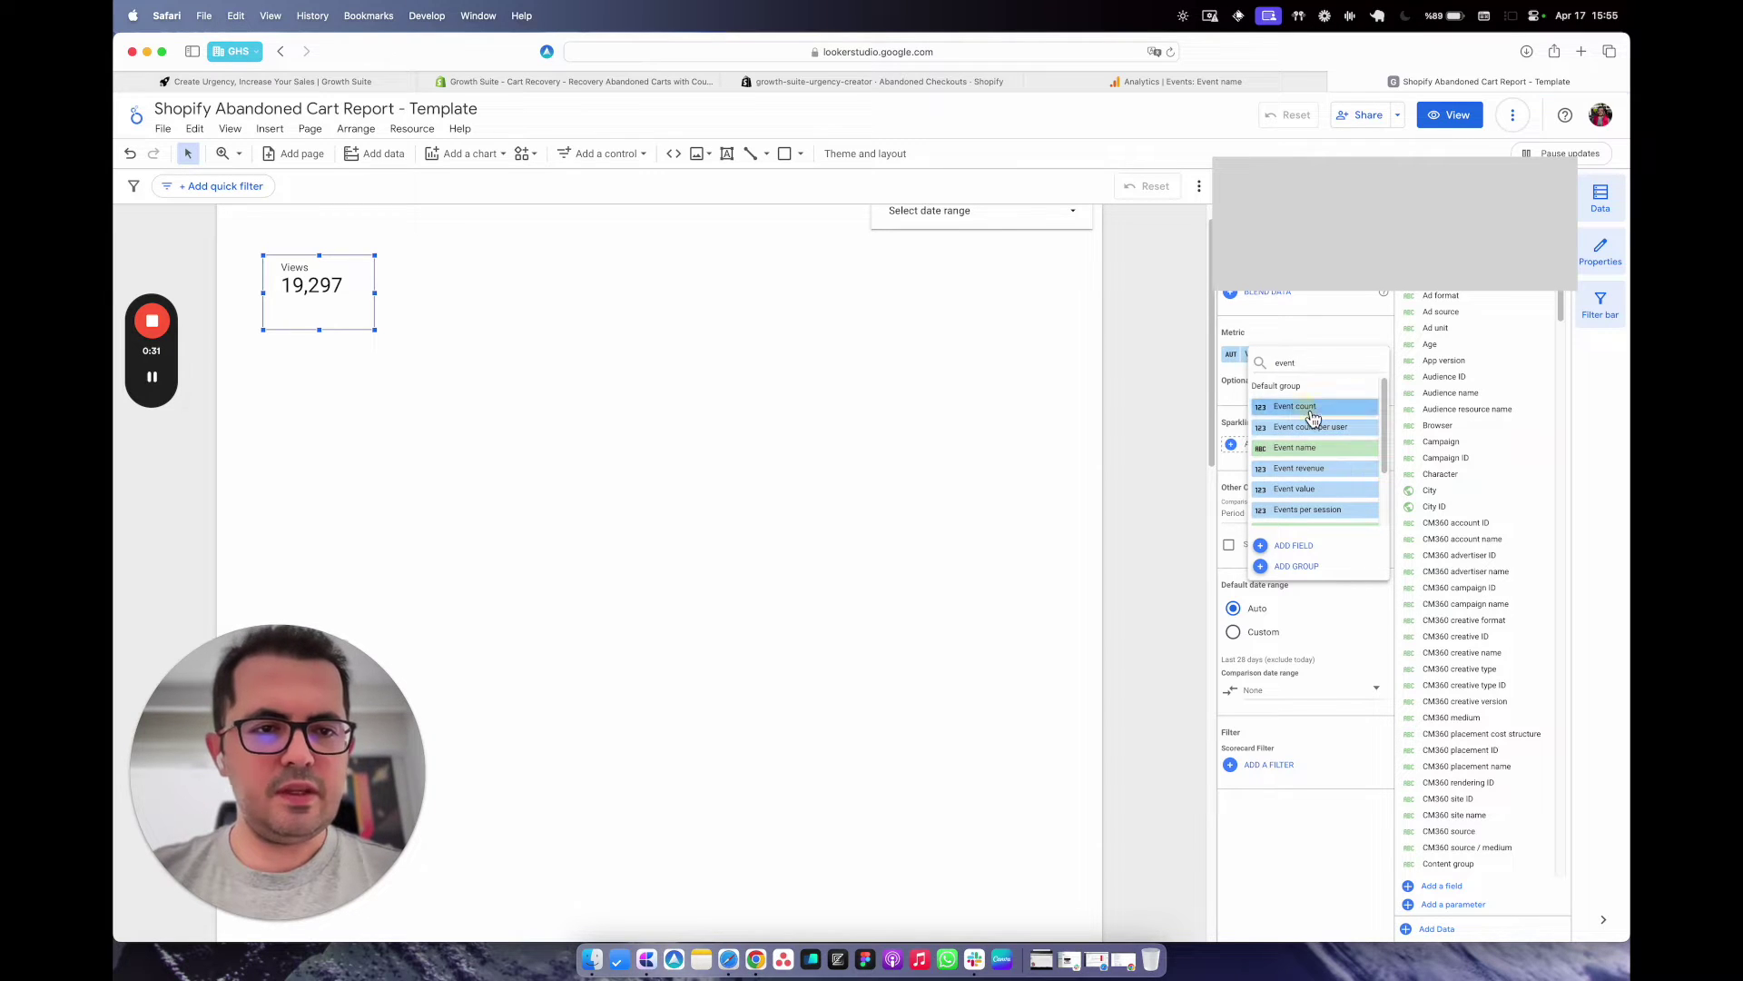
pyautogui.click(1311, 411)
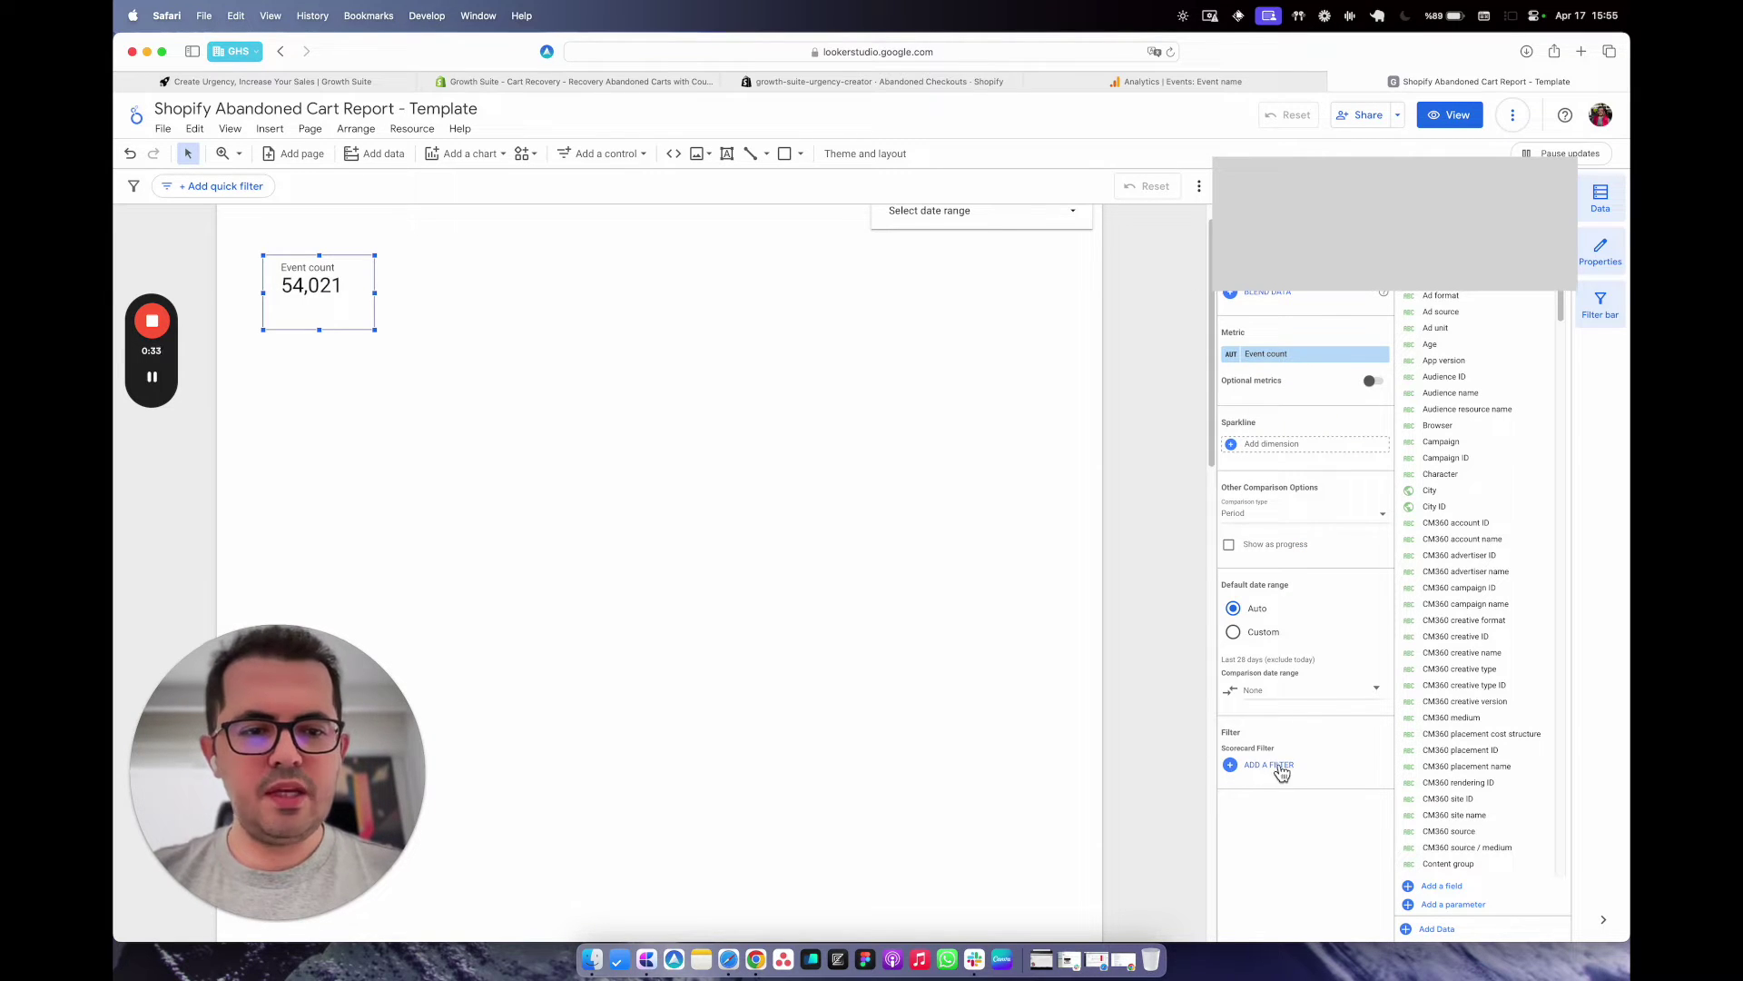
pyautogui.scroll(5, 1280, 770)
pyautogui.scroll(-5, 1281, 770)
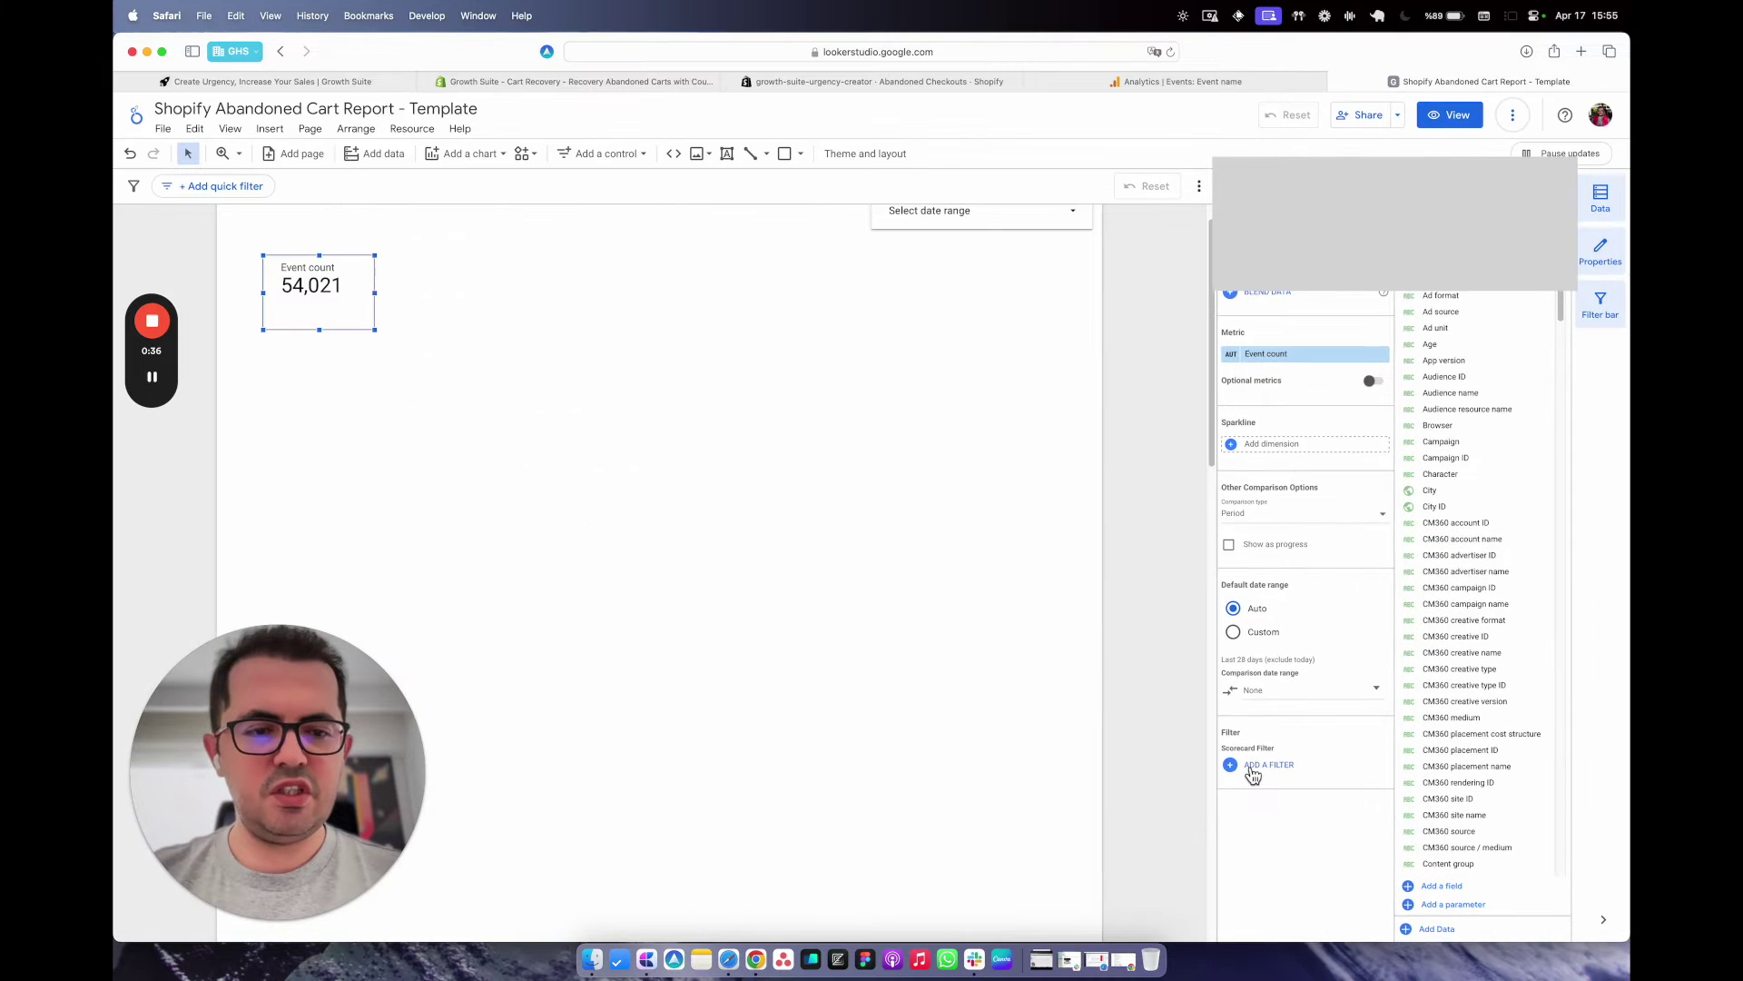
pyautogui.click(1259, 772)
# Set the new filter to include Event name Equal to add_to_cart.
pyautogui.moveTo(358, 684); pyautogui.dragTo(1618, 755)
pyautogui.moveTo(1457, 731)
pyautogui.mouseDown()
pyautogui.moveTo(1440, 728)
pyautogui.moveTo(1456, 728)
pyautogui.mouseUp()
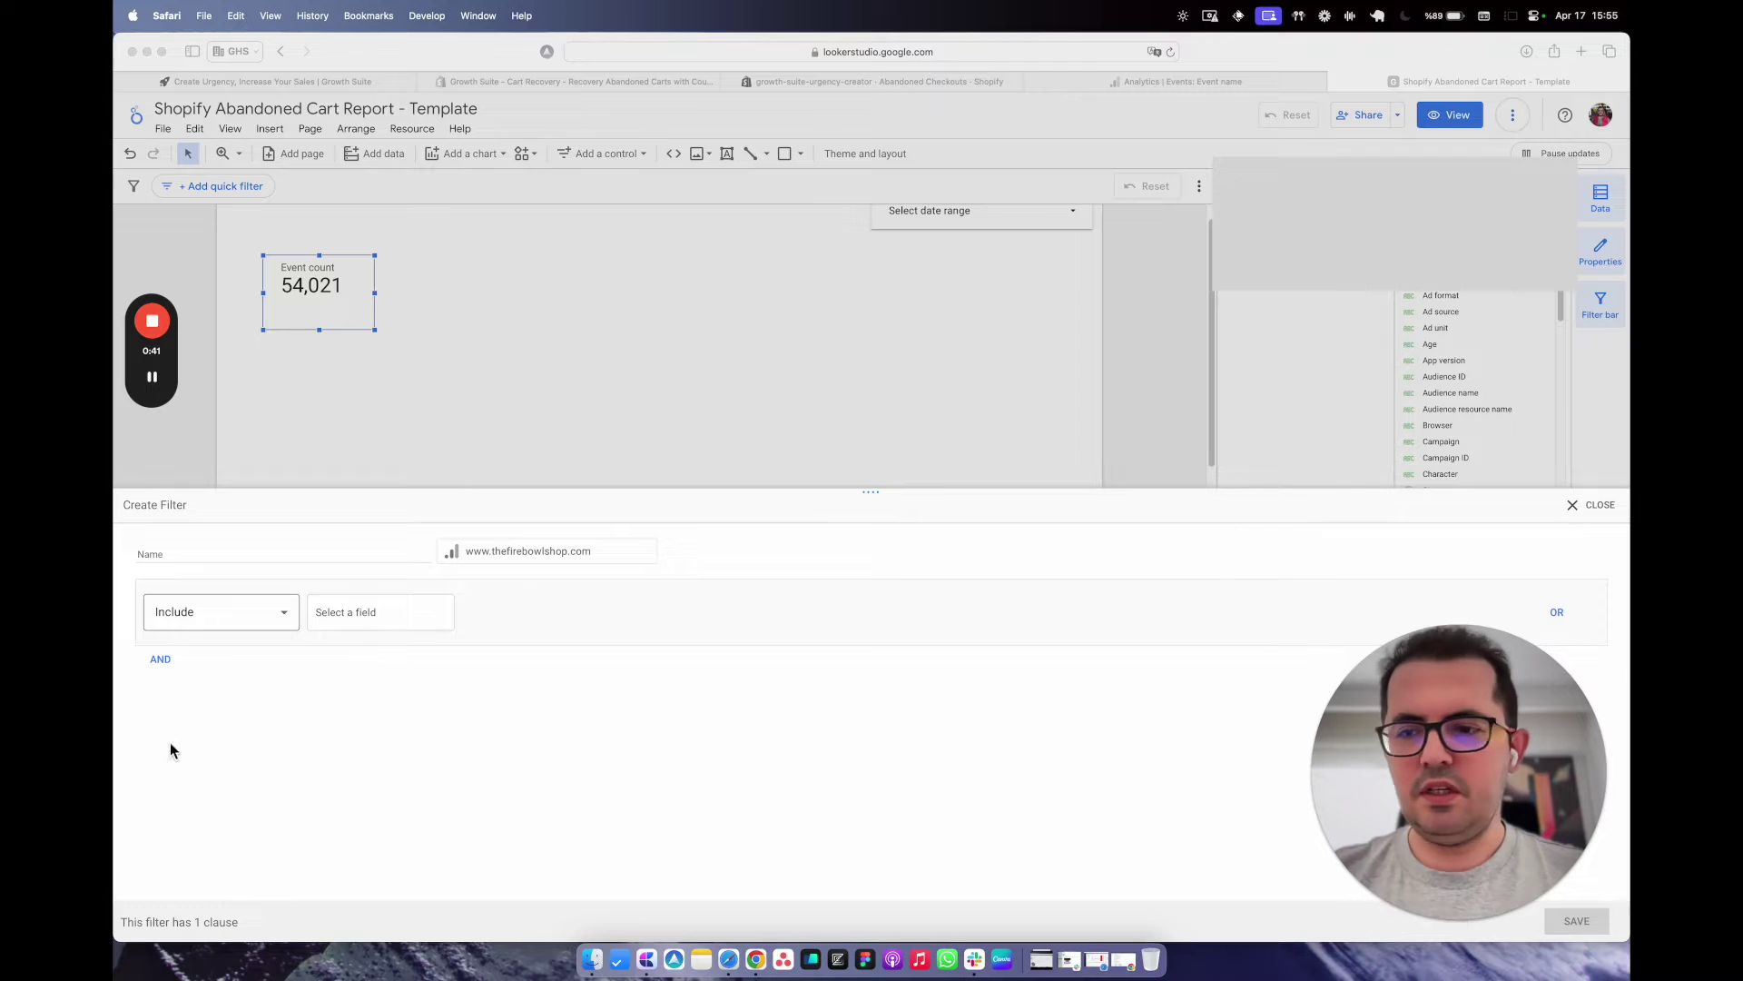
pyautogui.click(329, 608)
pyautogui.write('event name')
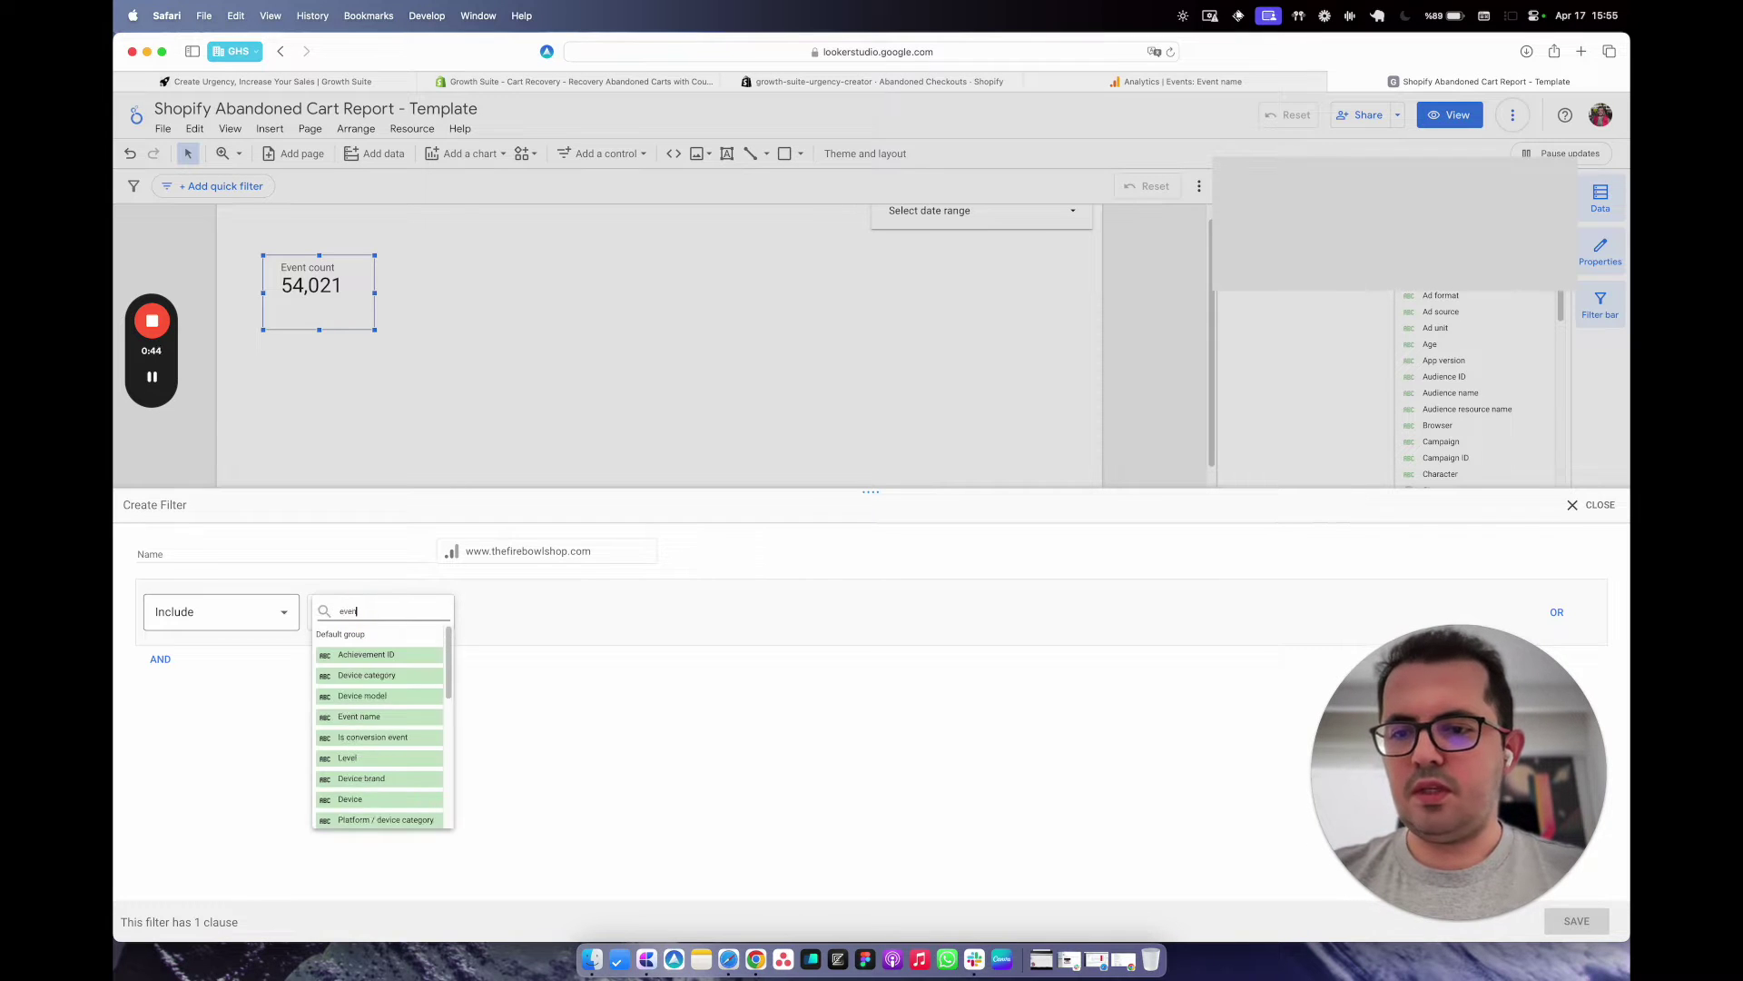
pyautogui.rightClick(372, 654)
pyautogui.click(339, 660)
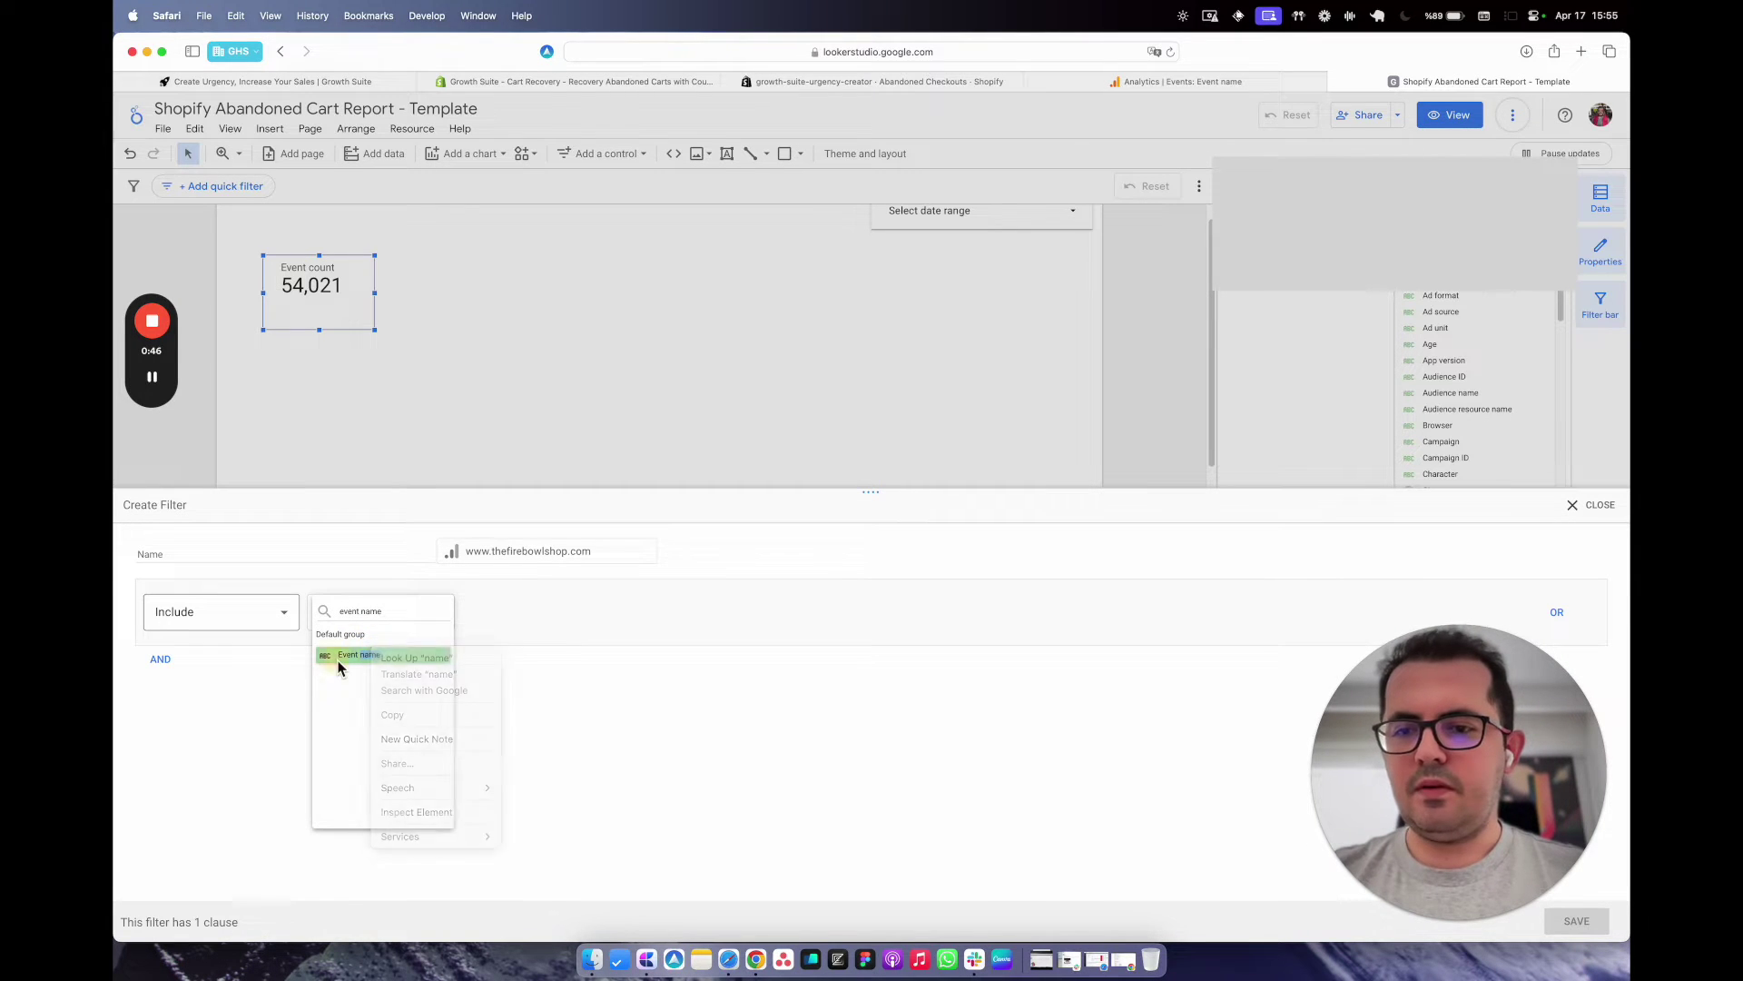
pyautogui.click(358, 657)
pyautogui.click(539, 625)
pyautogui.click(545, 650)
pyautogui.click(723, 611)
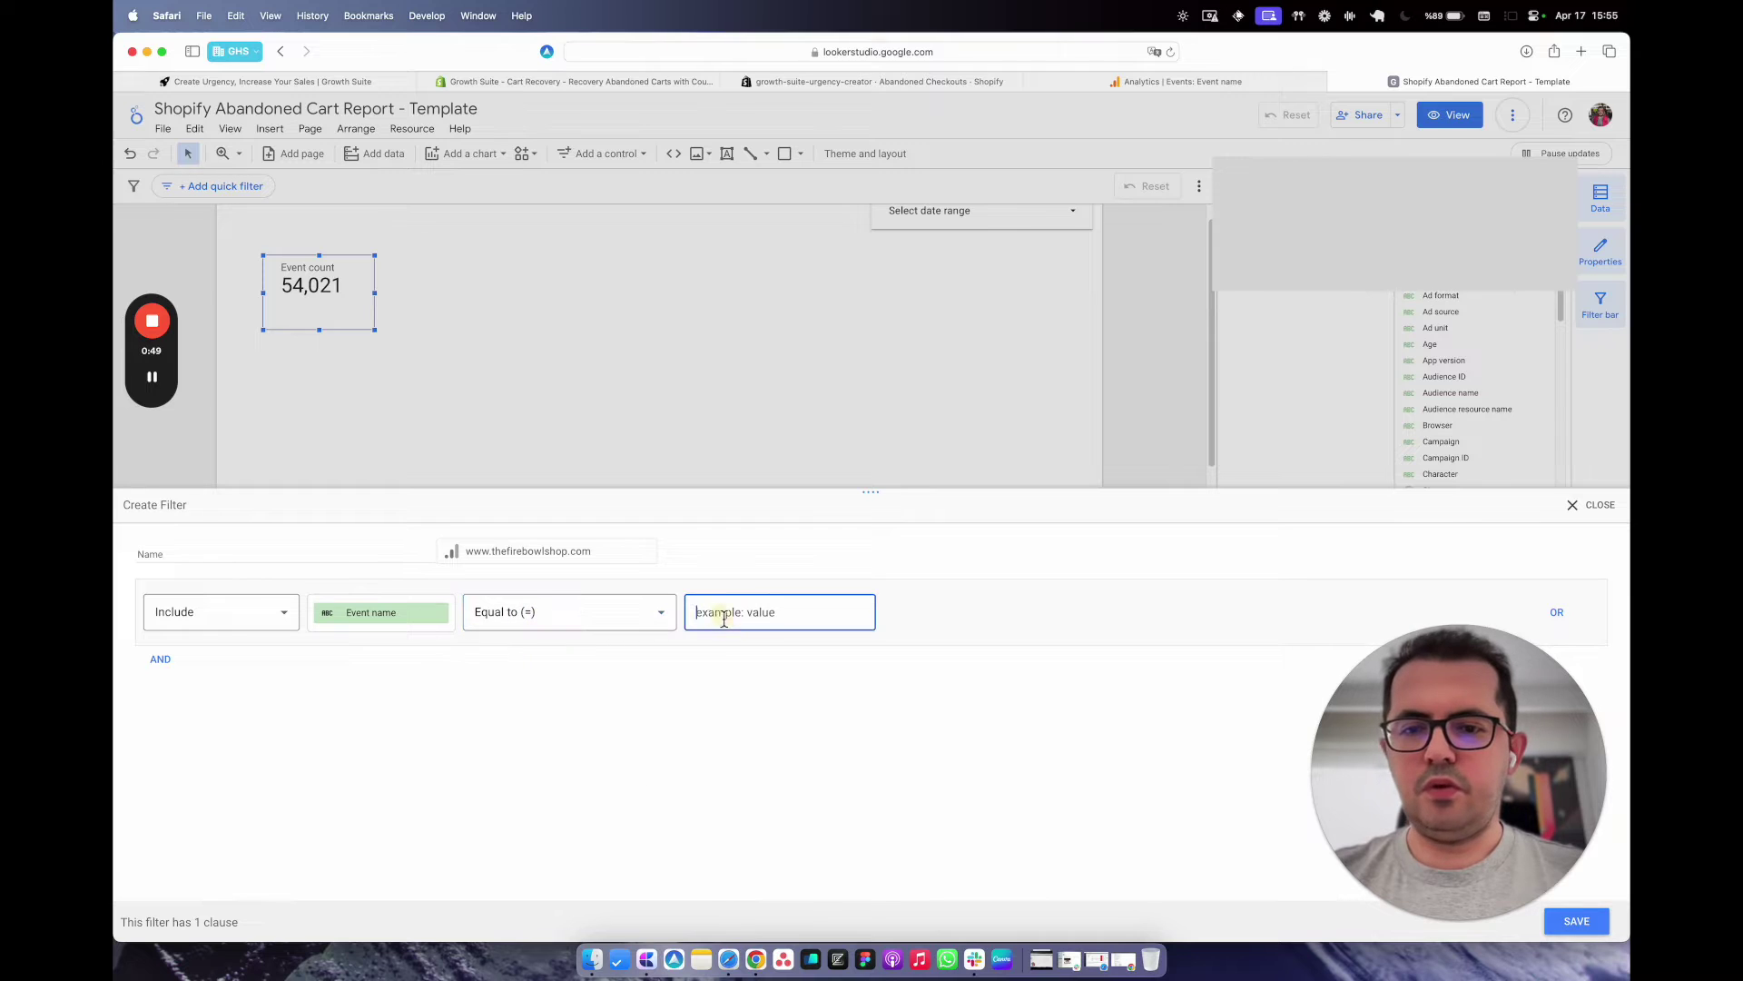
pyautogui.write('add_to_cart')
# Name the filter 'add_to_cart events' and save it.
pyautogui.click(334, 557)
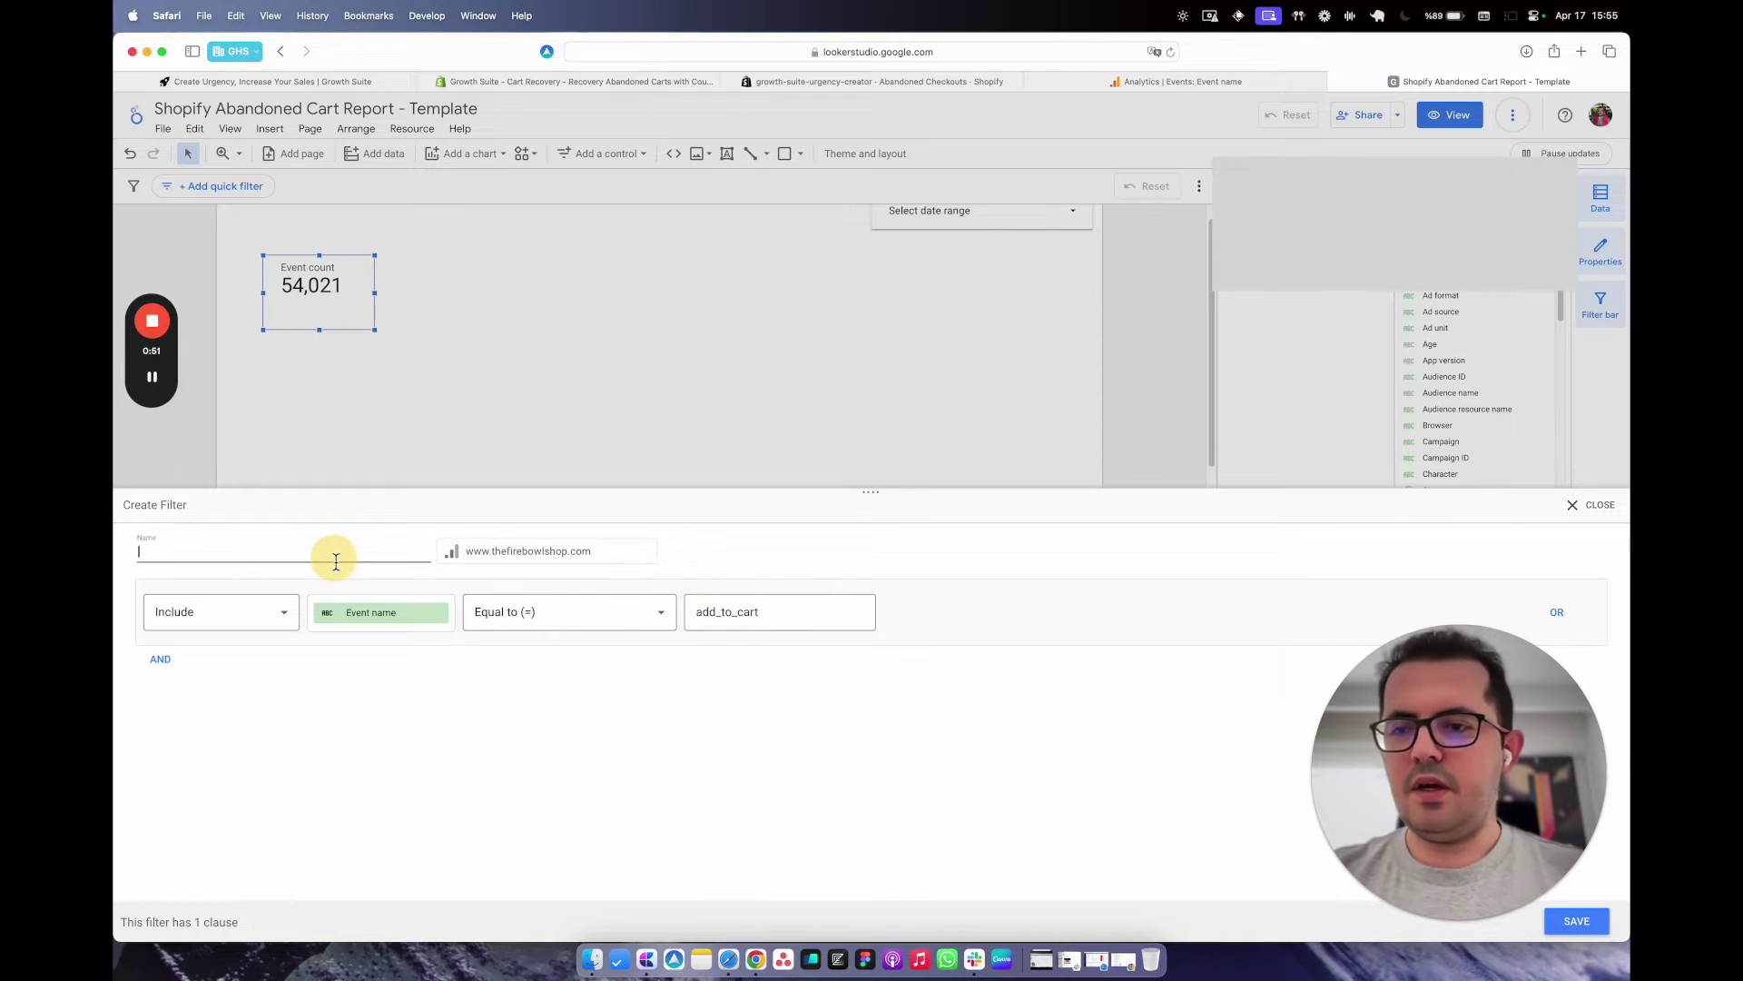
pyautogui.write('add_to_cart ev')
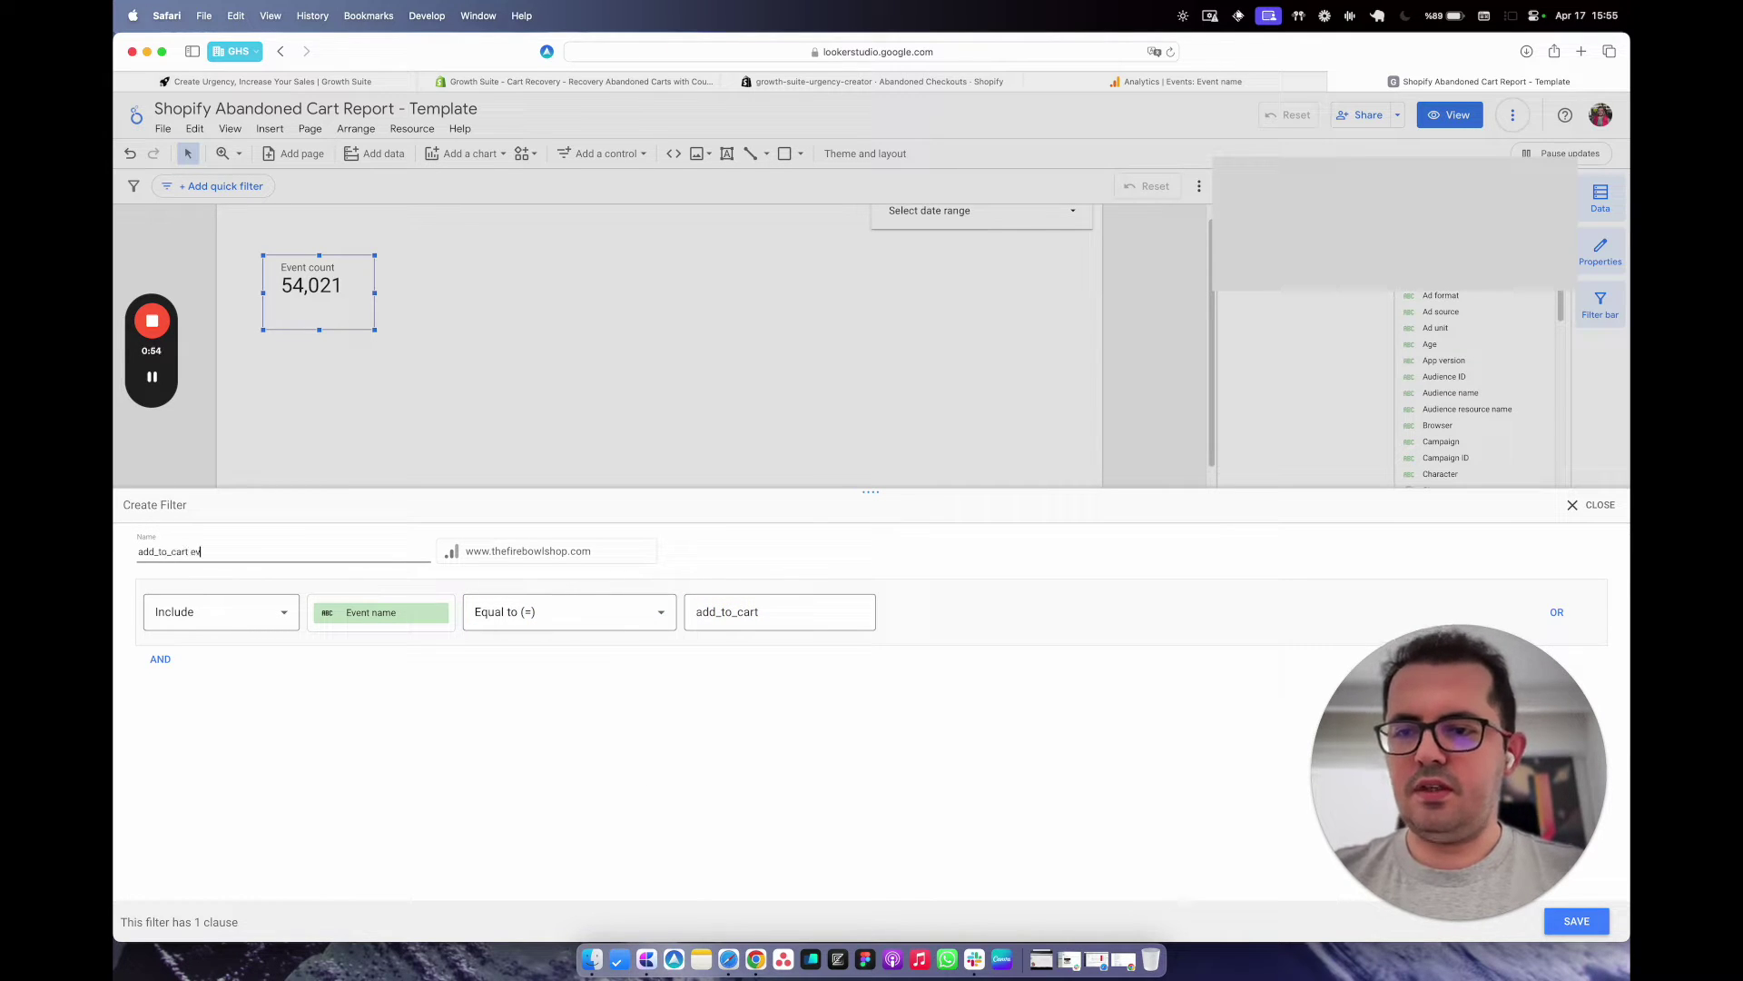
pyautogui.write('ents')
pyautogui.click(489, 738)
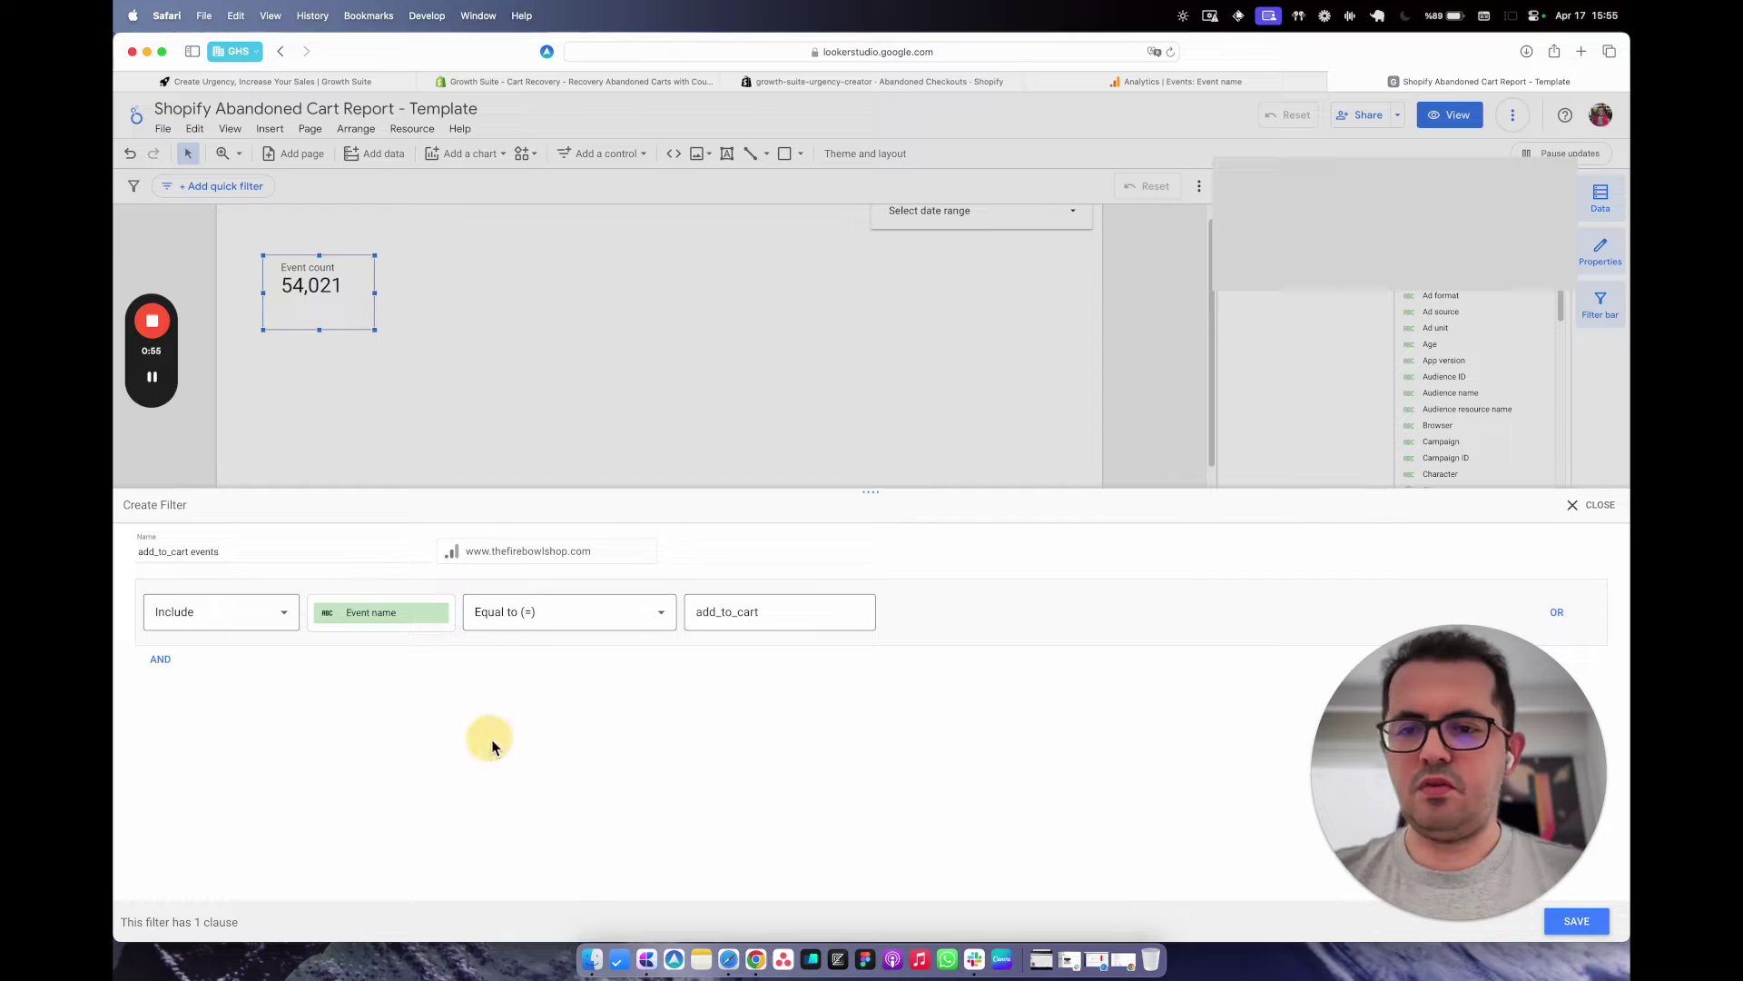
pyautogui.click(1581, 935)
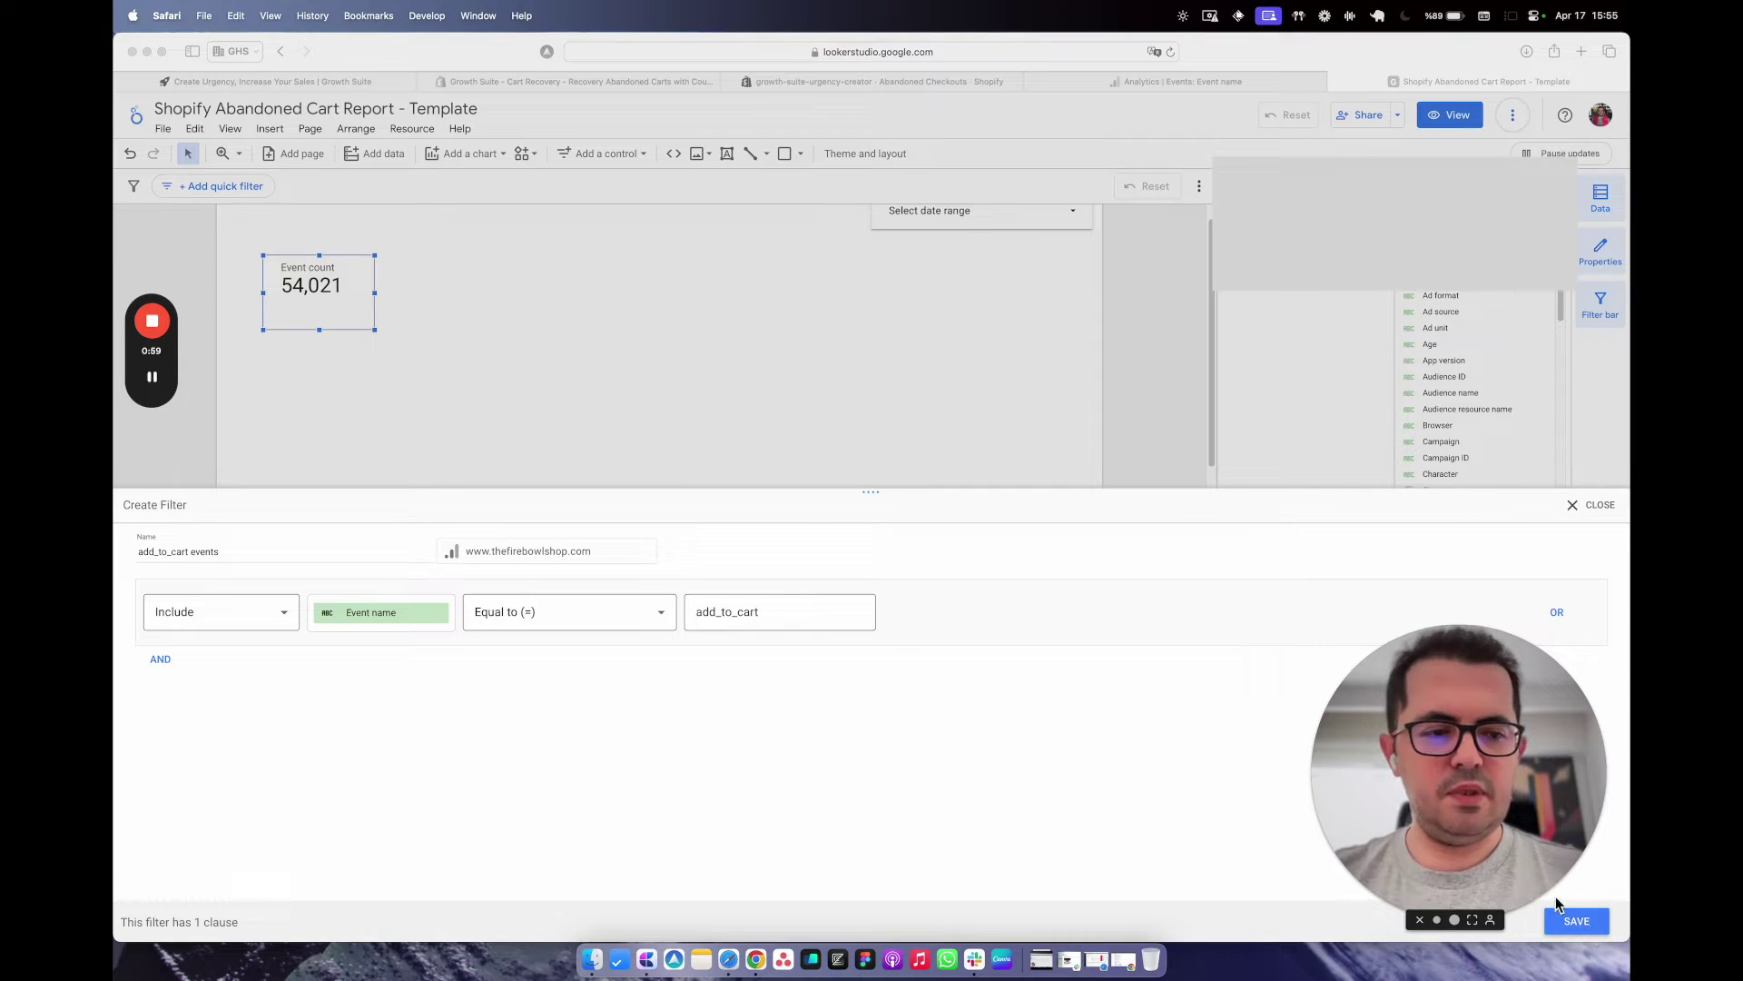
pyautogui.click(1585, 935)
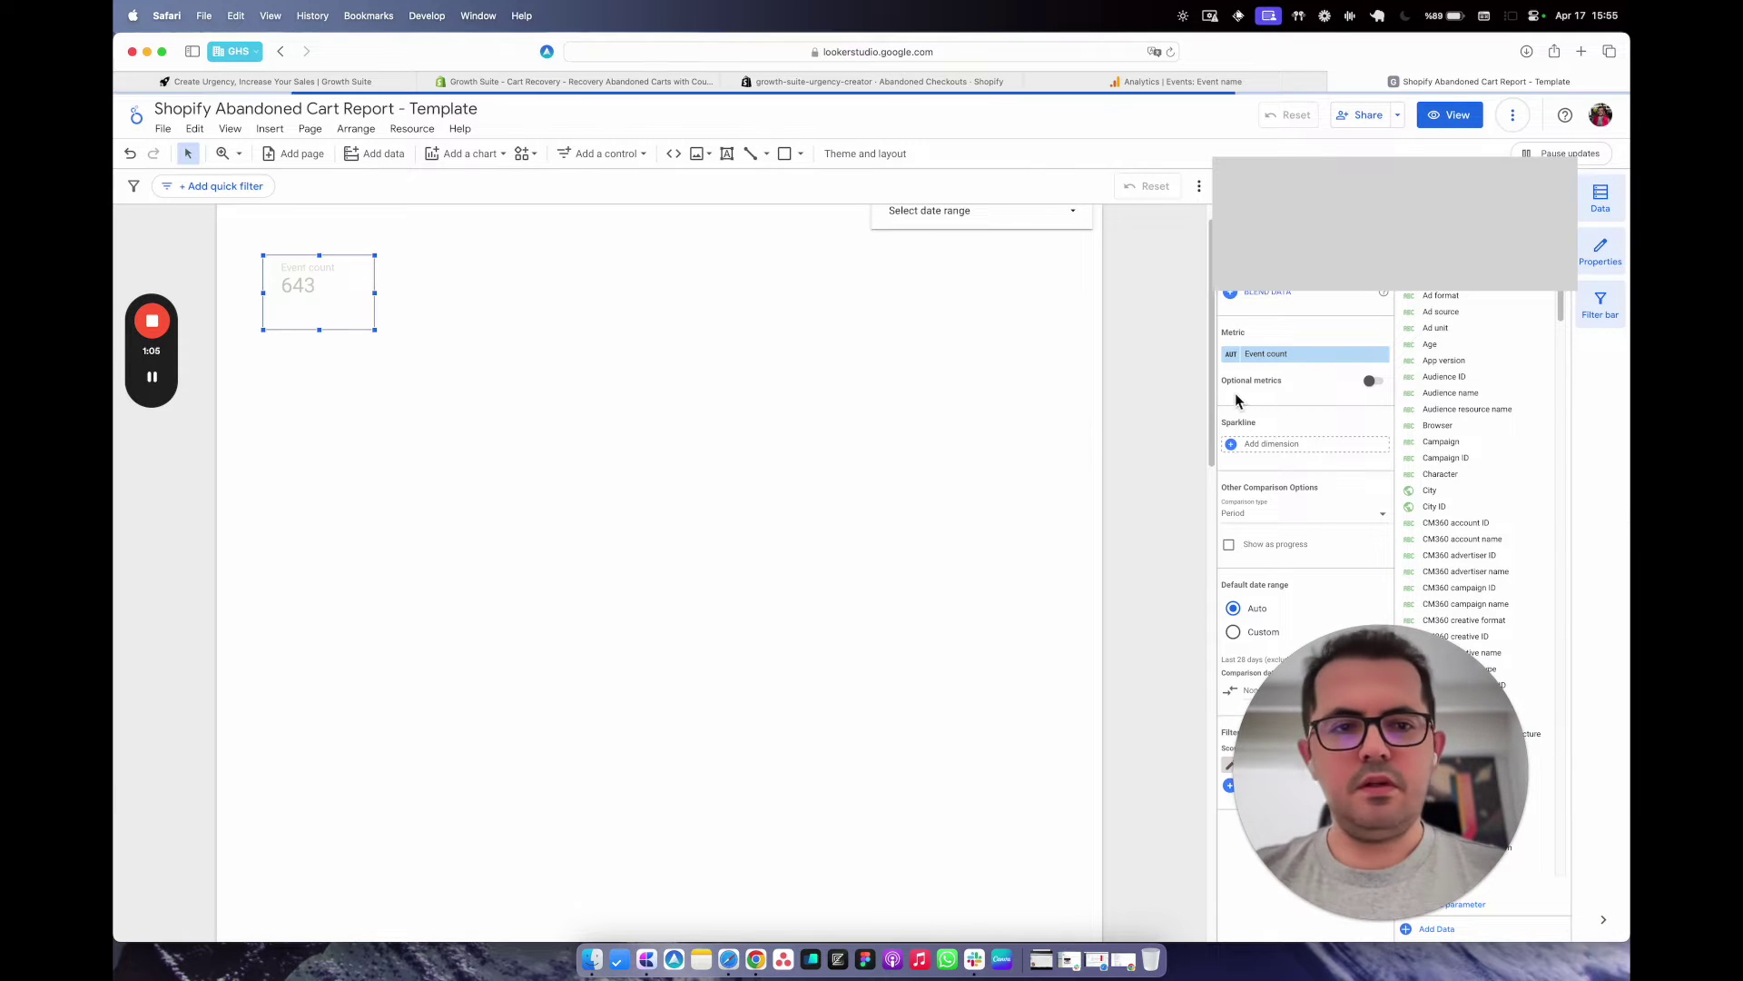
# Rename the scorecard metric to 'Add to Cart Events', now showing 643.
pyautogui.click(1233, 355)
pyautogui.tripleClick(1253, 391)
pyautogui.write('Ad')
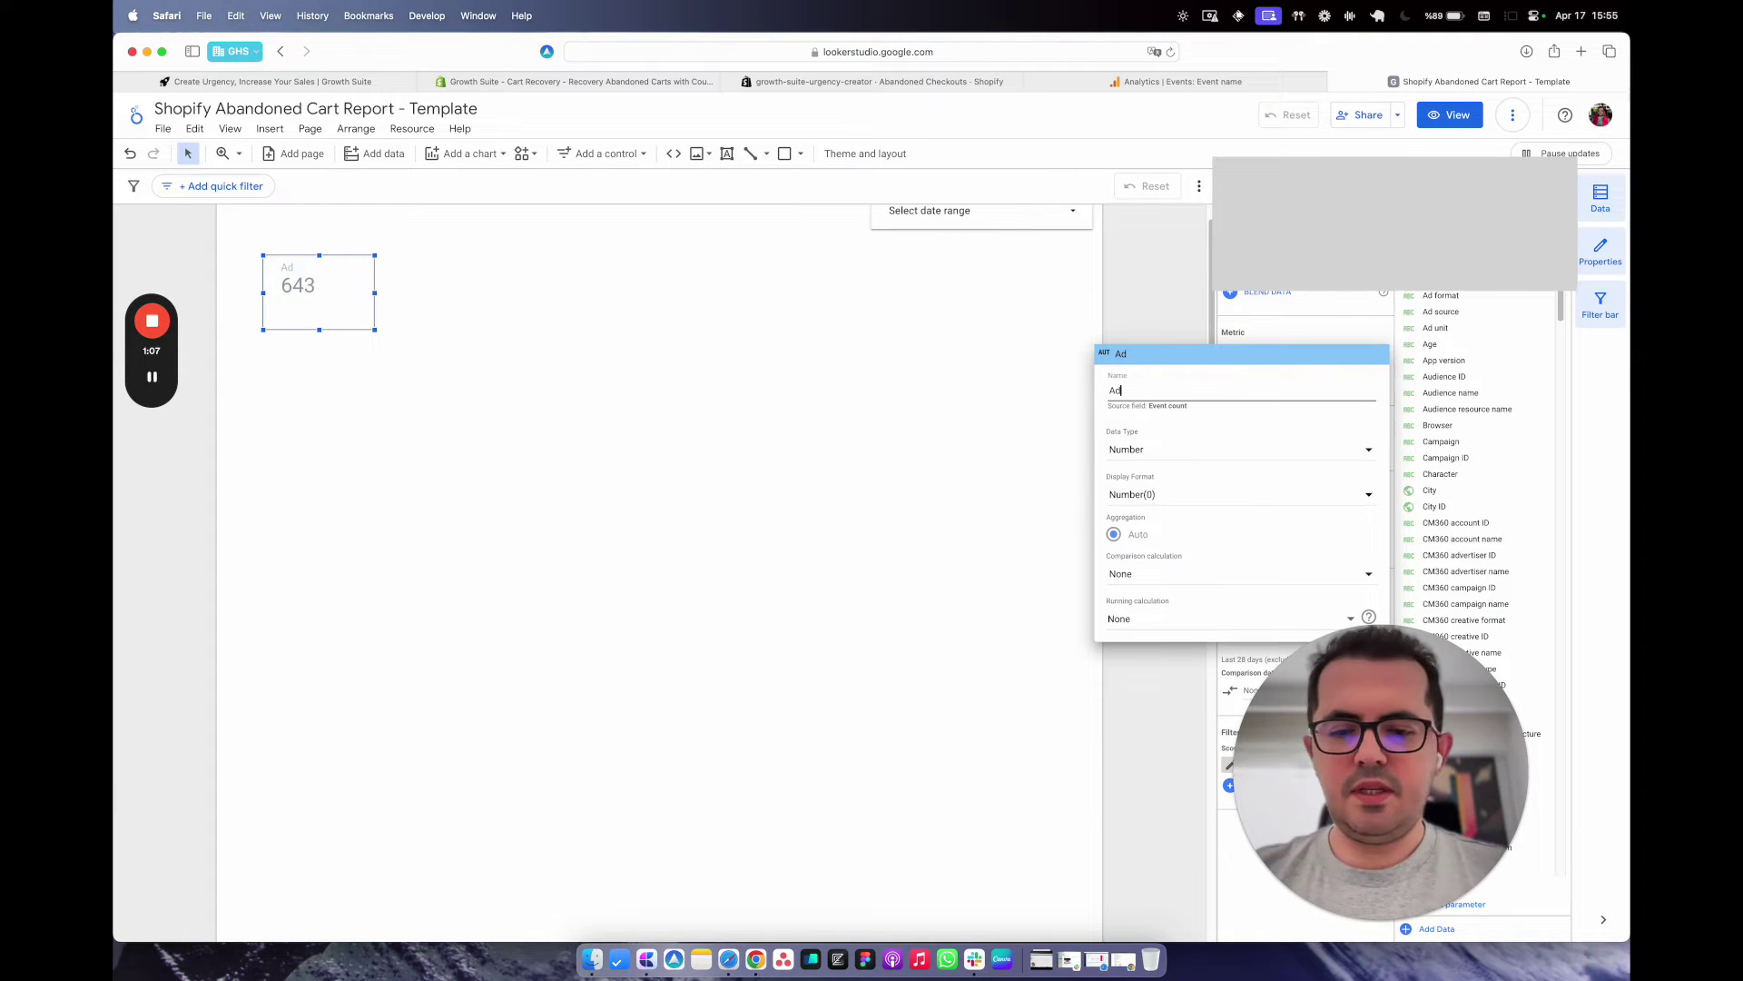
pyautogui.write('d to Cart Events')
pyautogui.click(712, 416)
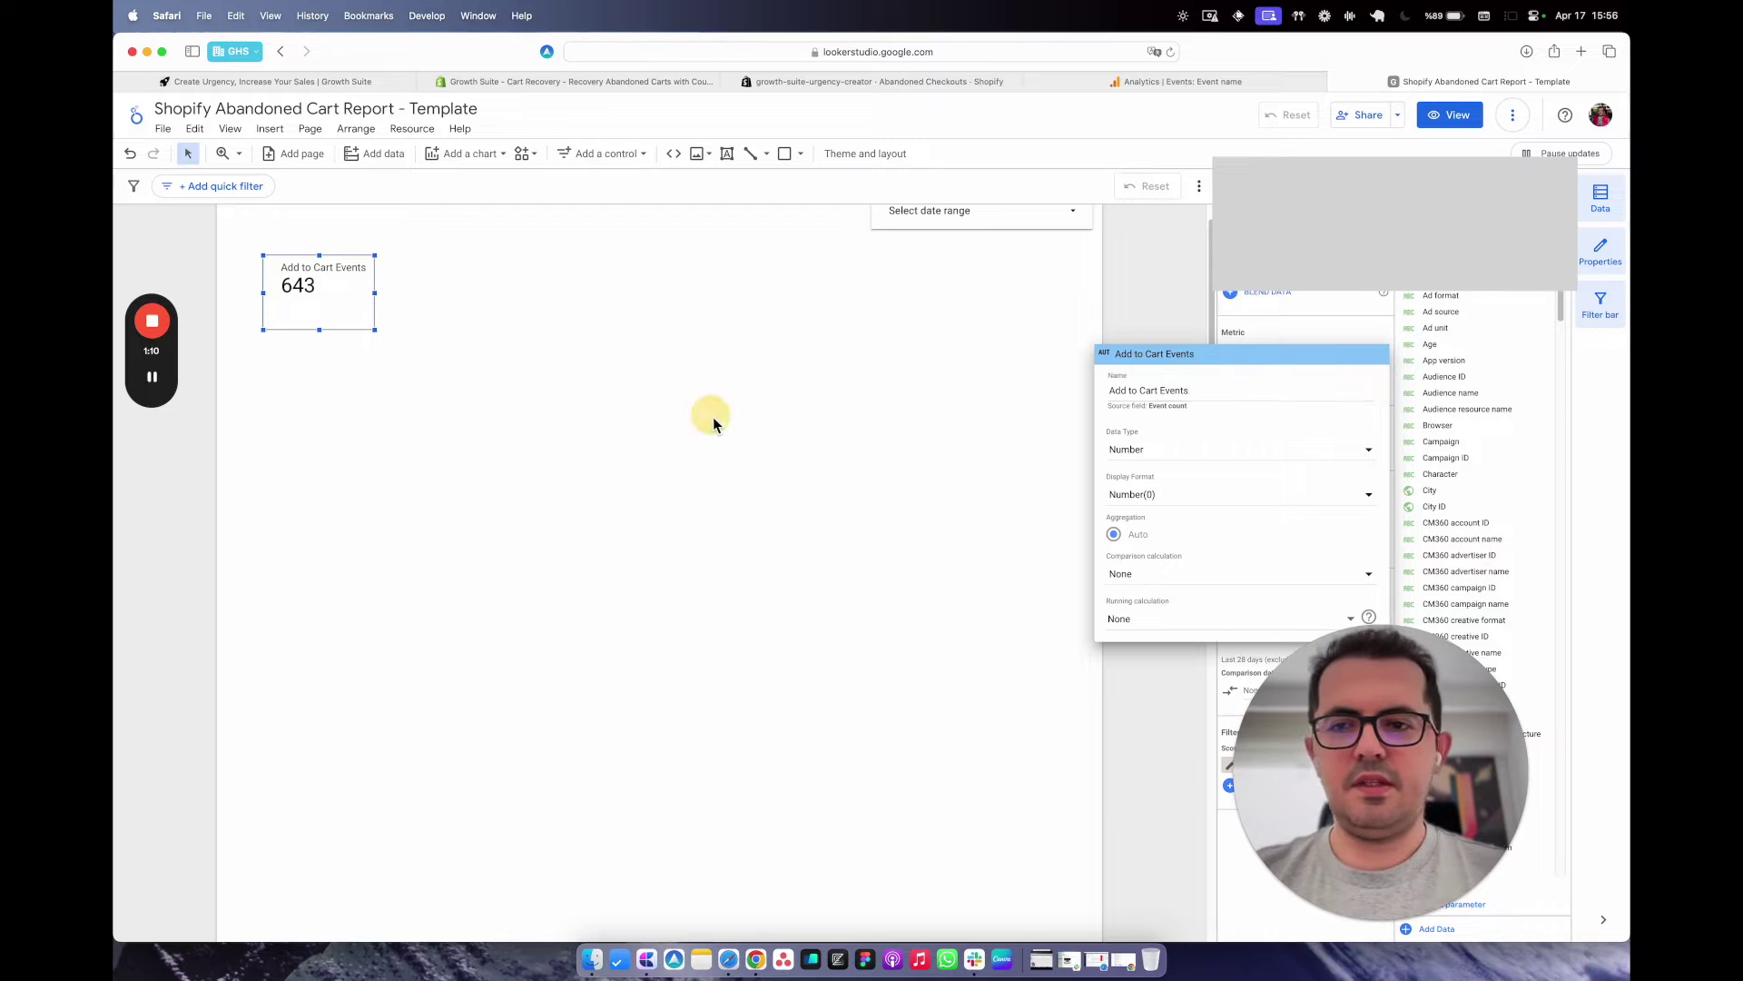
pyautogui.click(445, 268)
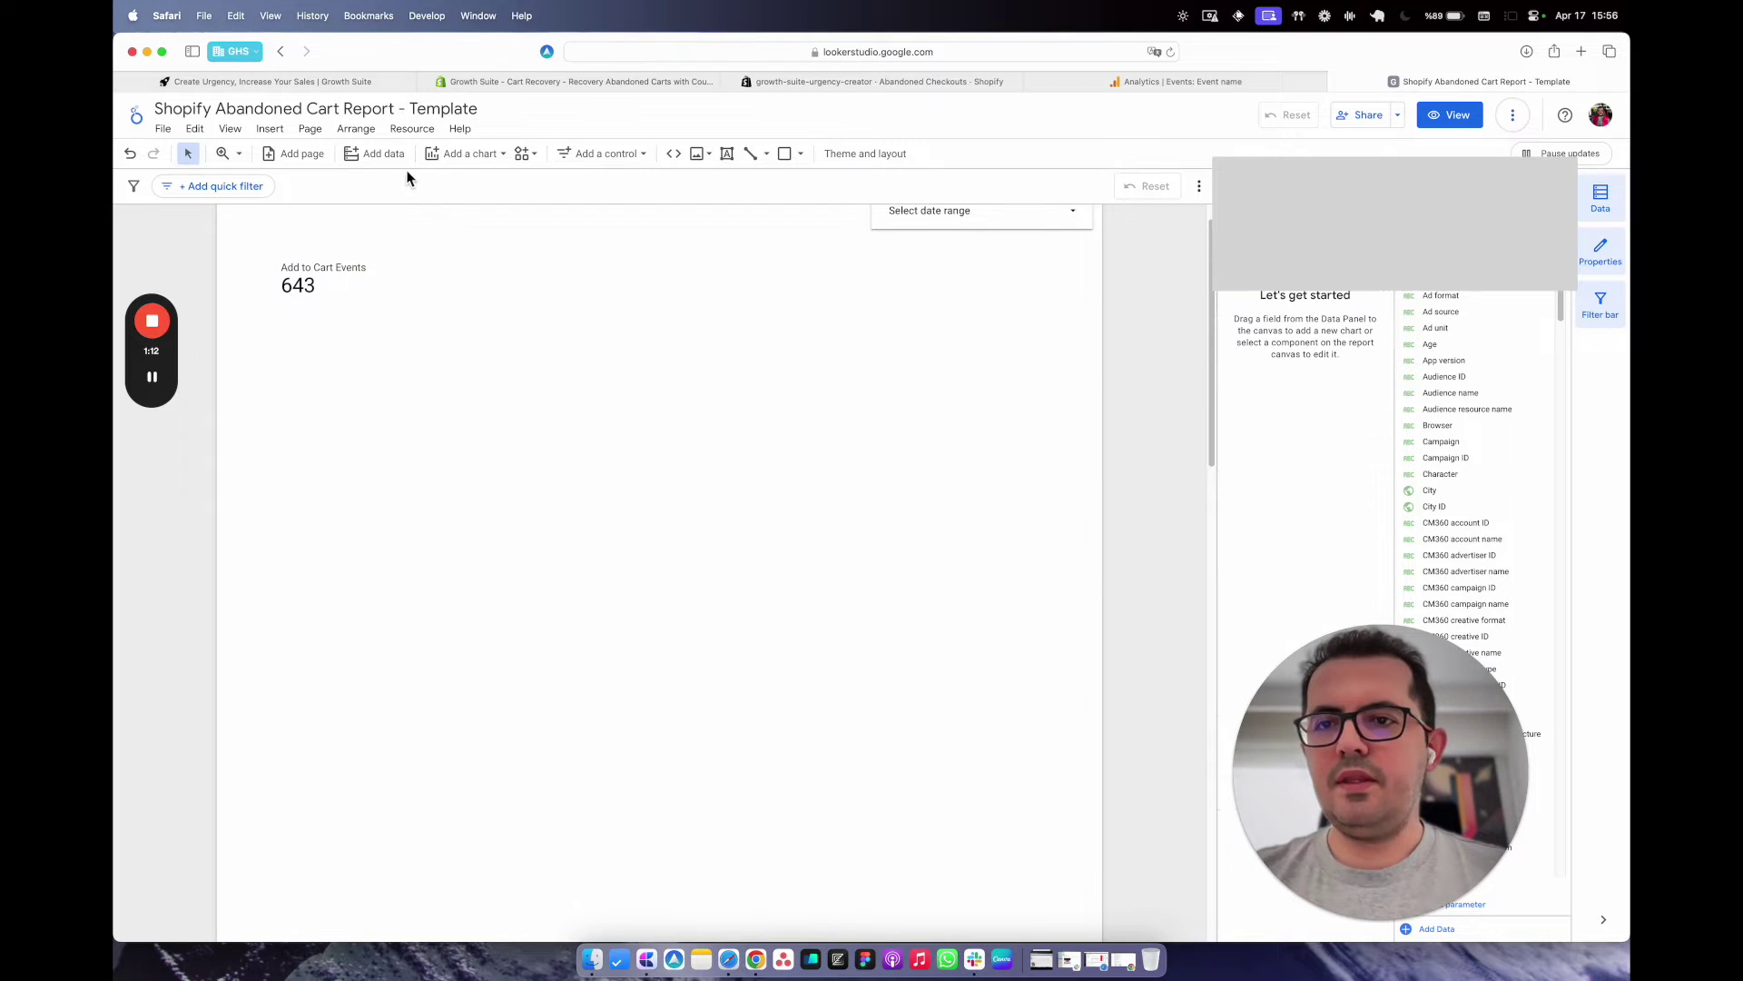
pyautogui.click(469, 154)
# Add a second scorecard aligned with the first and start a new filter for it.
pyautogui.click(459, 241)
pyautogui.moveTo(447, 250); pyautogui.dragTo(412, 264)
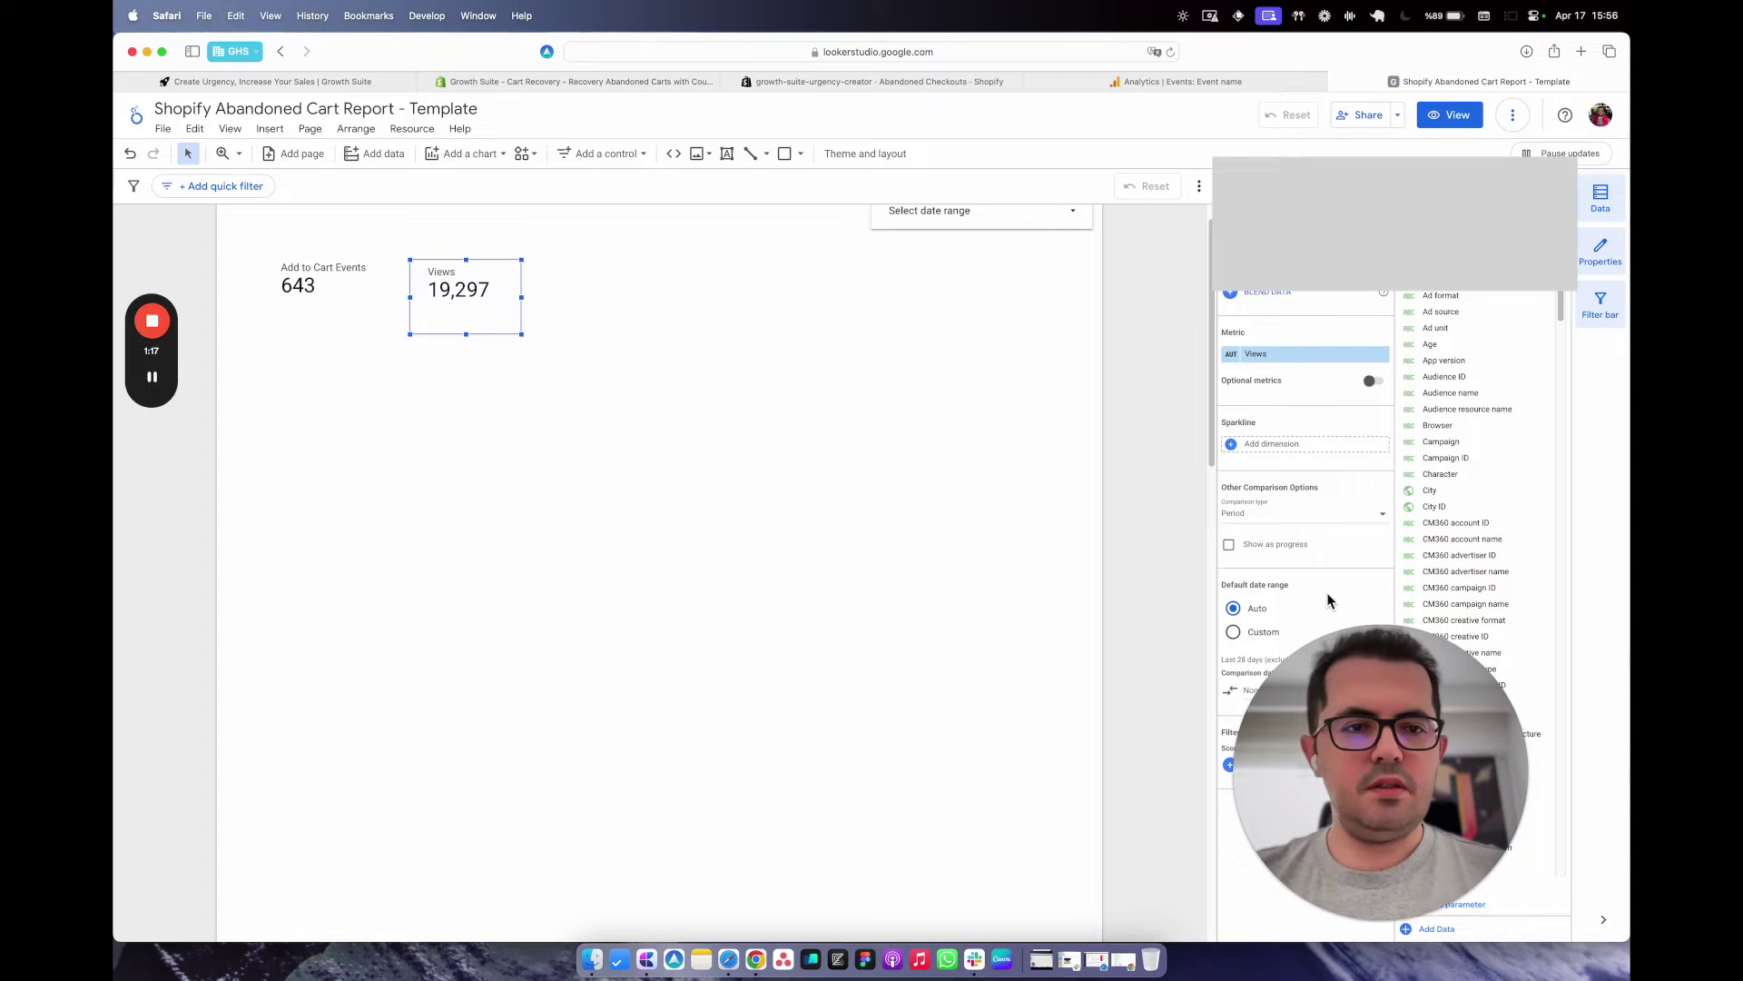
pyautogui.moveTo(1362, 669); pyautogui.dragTo(1026, 692)
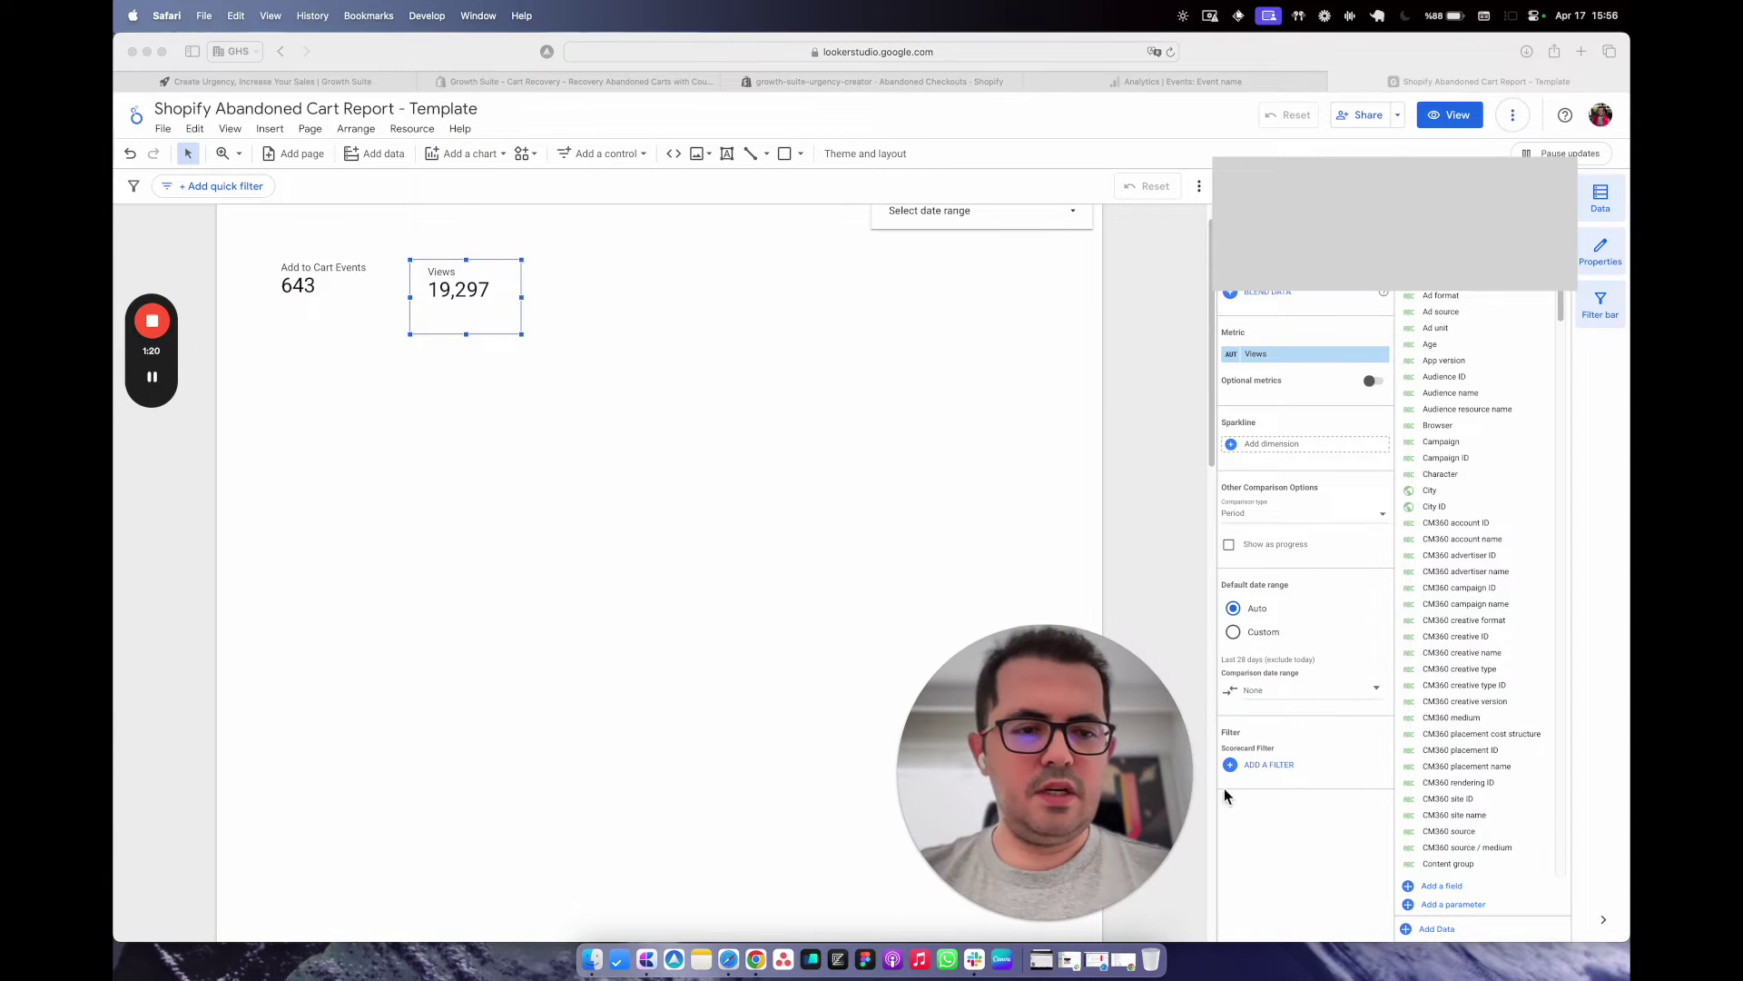
pyautogui.click(1270, 764)
pyautogui.click(1285, 929)
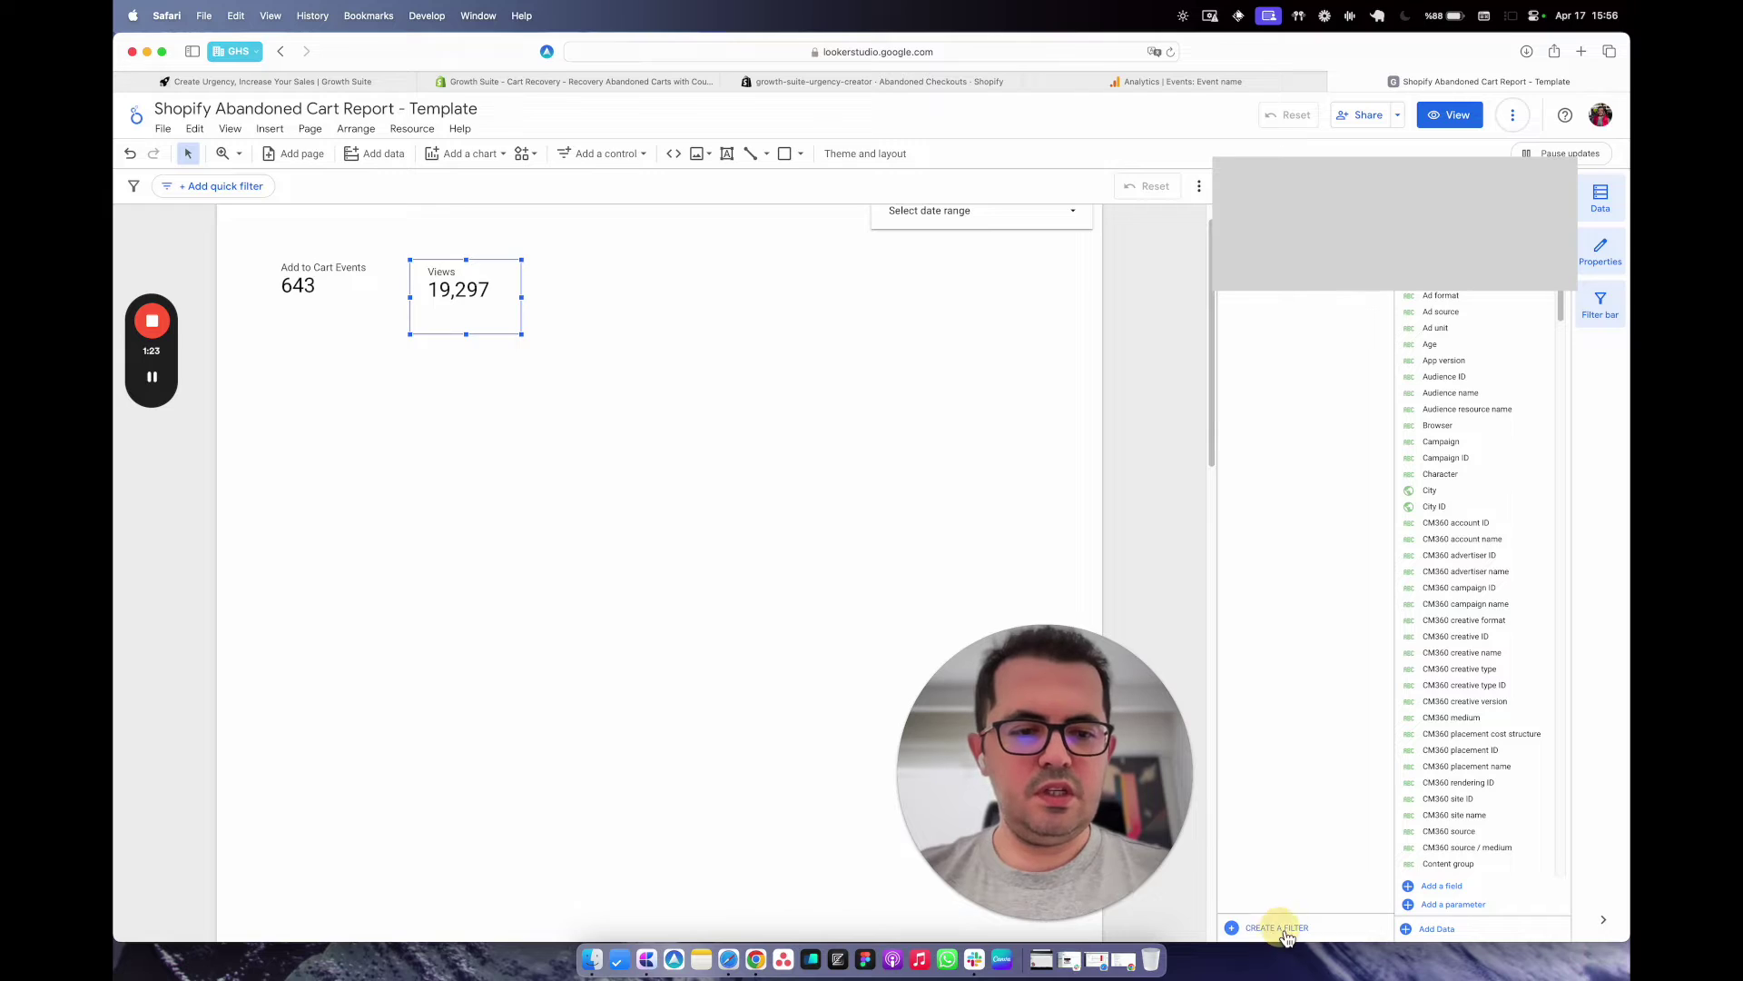
# Save a 'begin_checkout events' filter including Event name Equal to begin_checkout.
pyautogui.click(378, 619)
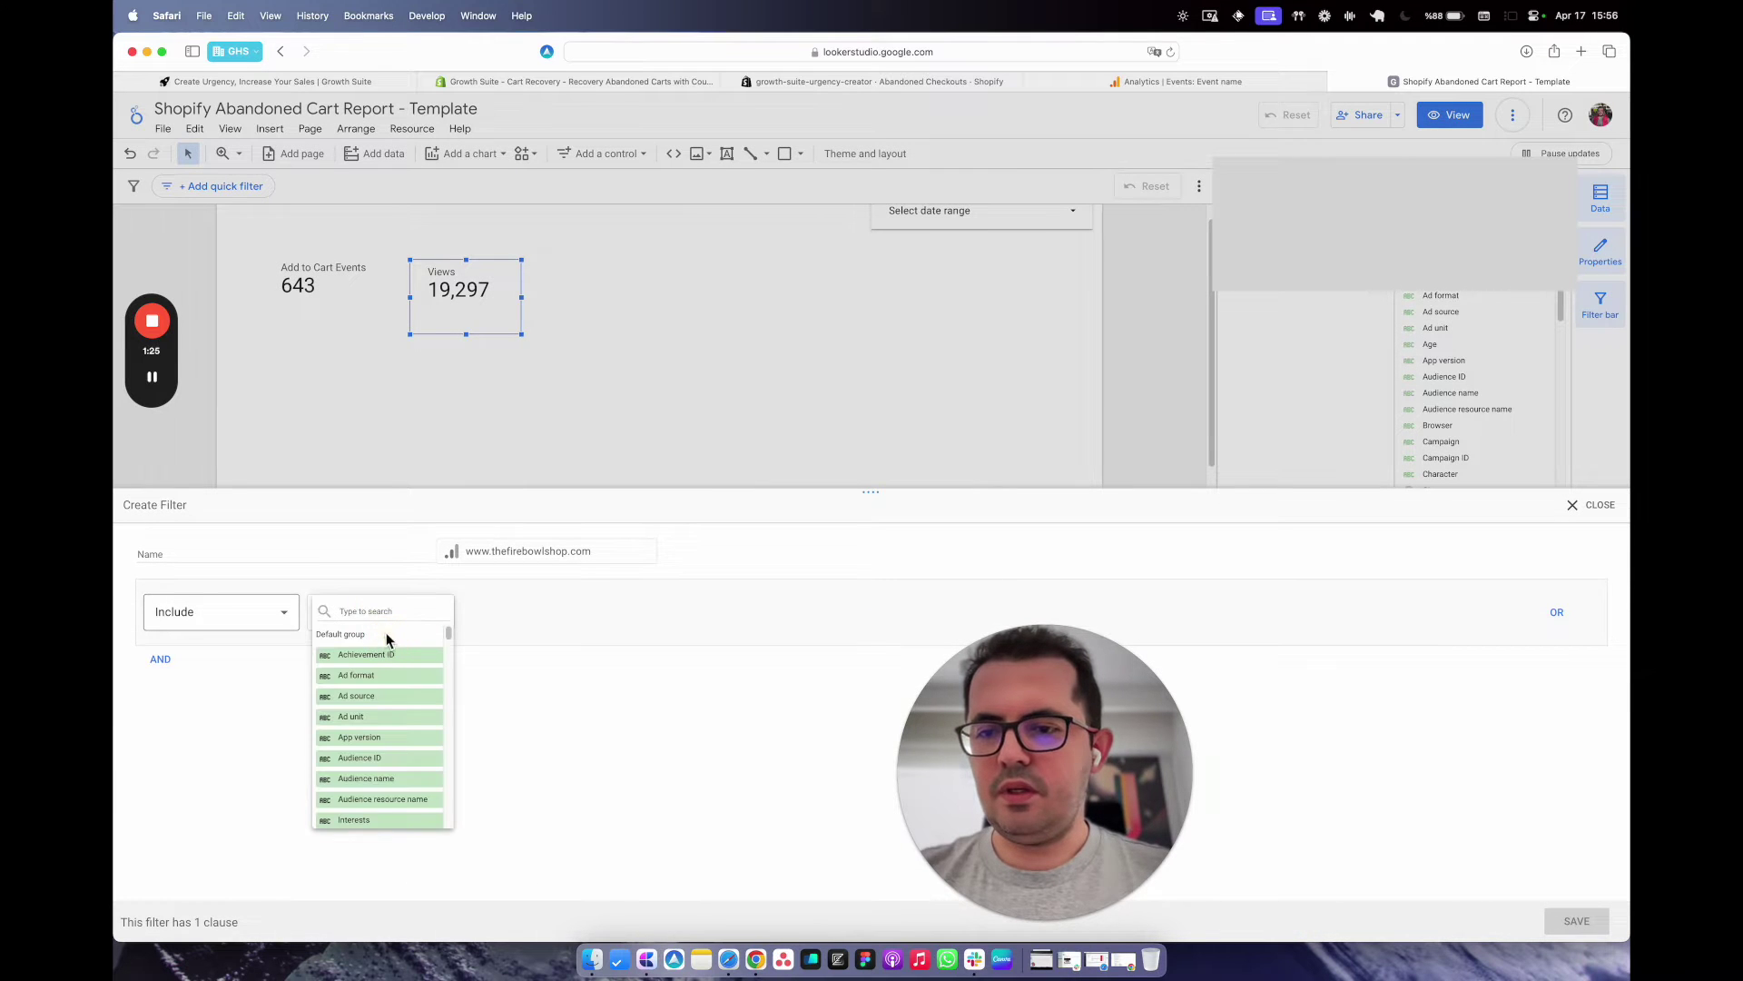
pyautogui.write('event name')
pyautogui.click(381, 655)
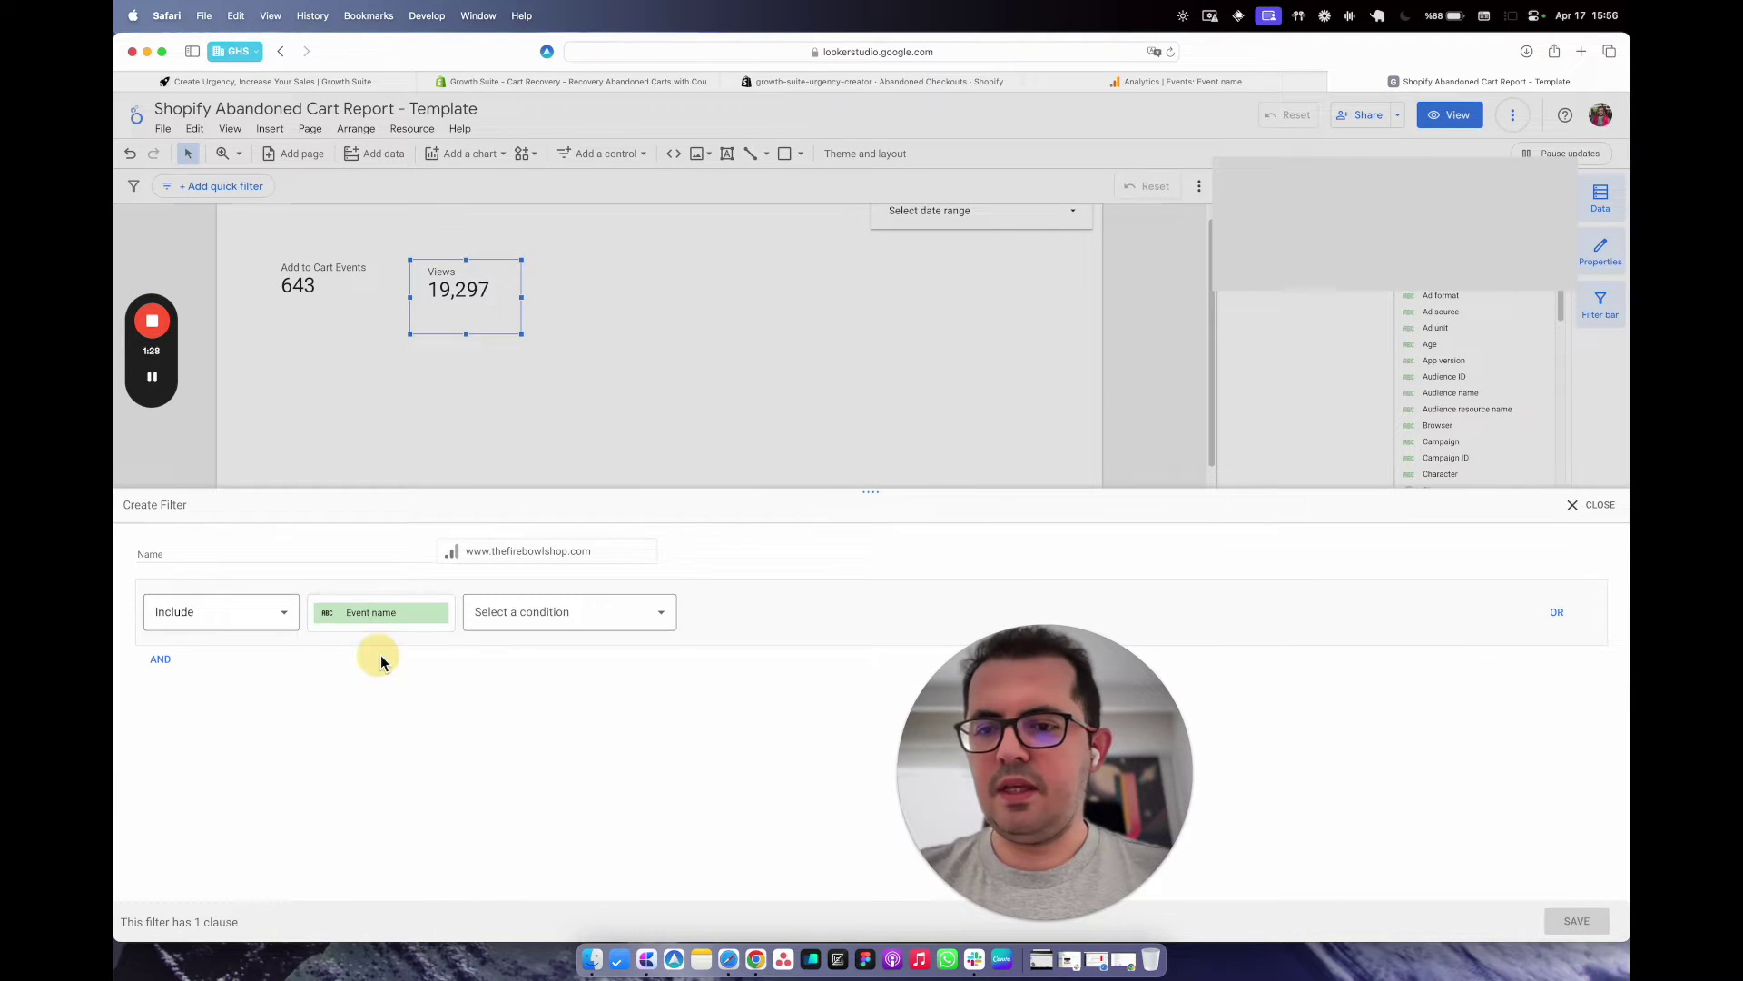
pyautogui.click(545, 611)
pyautogui.click(556, 662)
pyautogui.click(759, 618)
pyautogui.write('b')
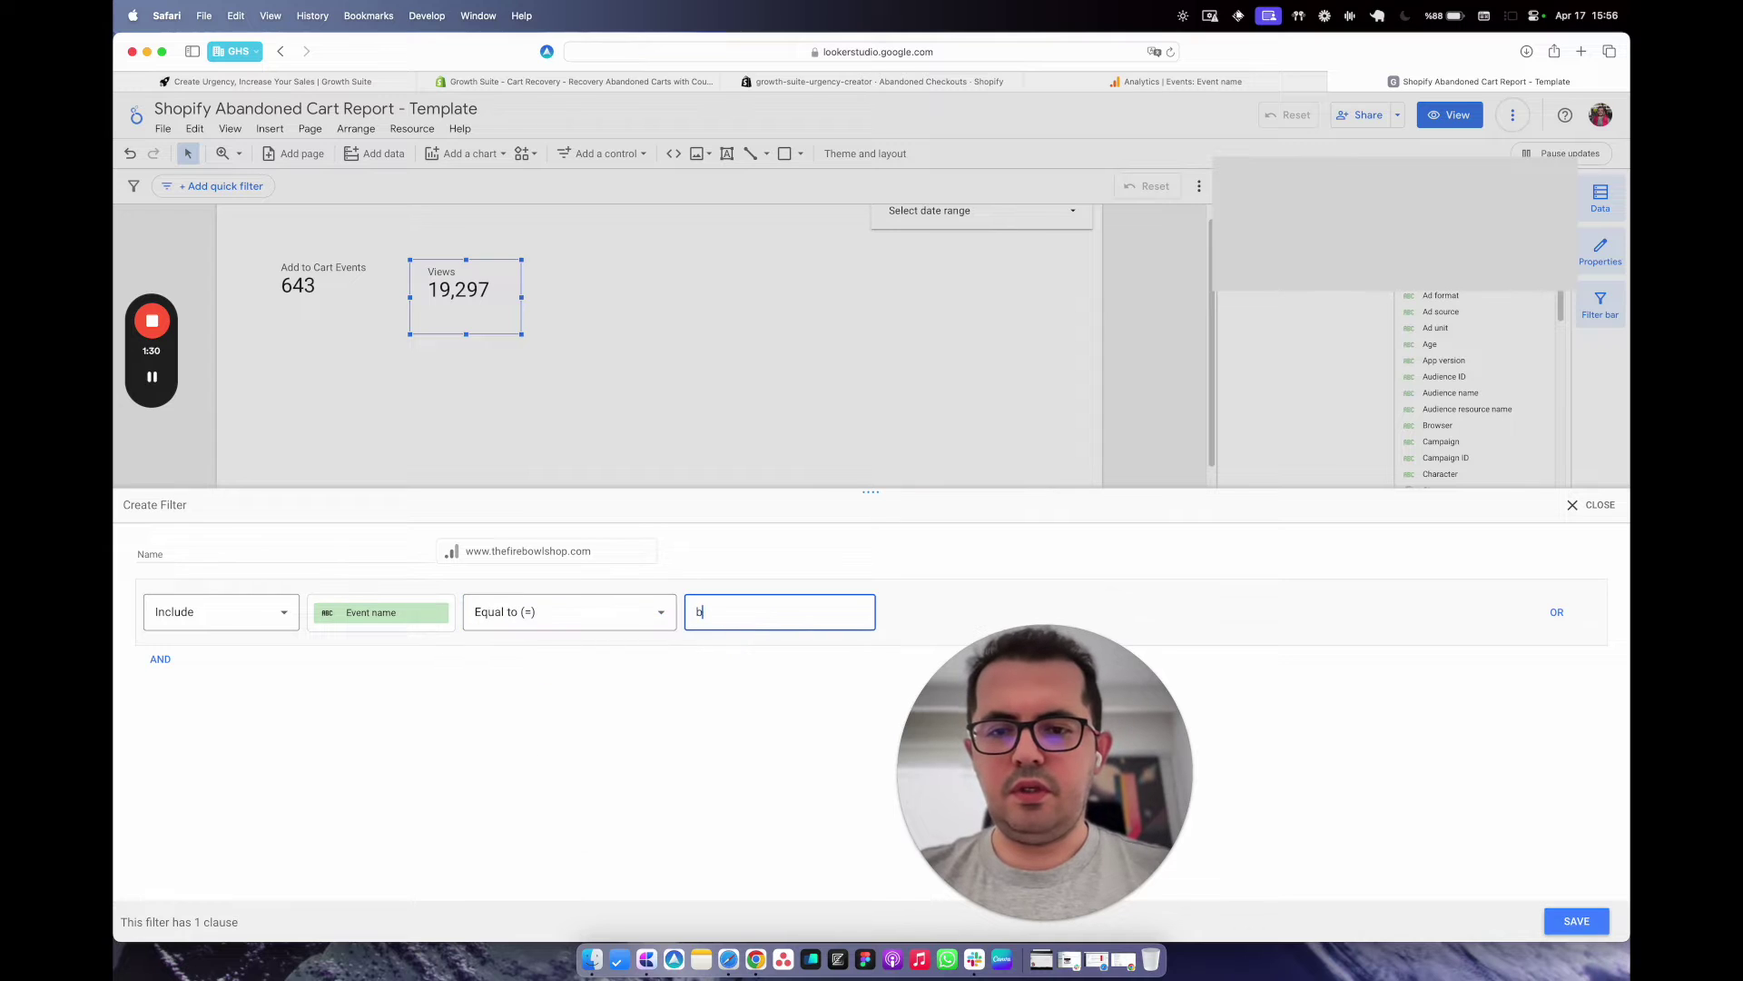
pyautogui.write('egin_checkout')
pyautogui.click(350, 559)
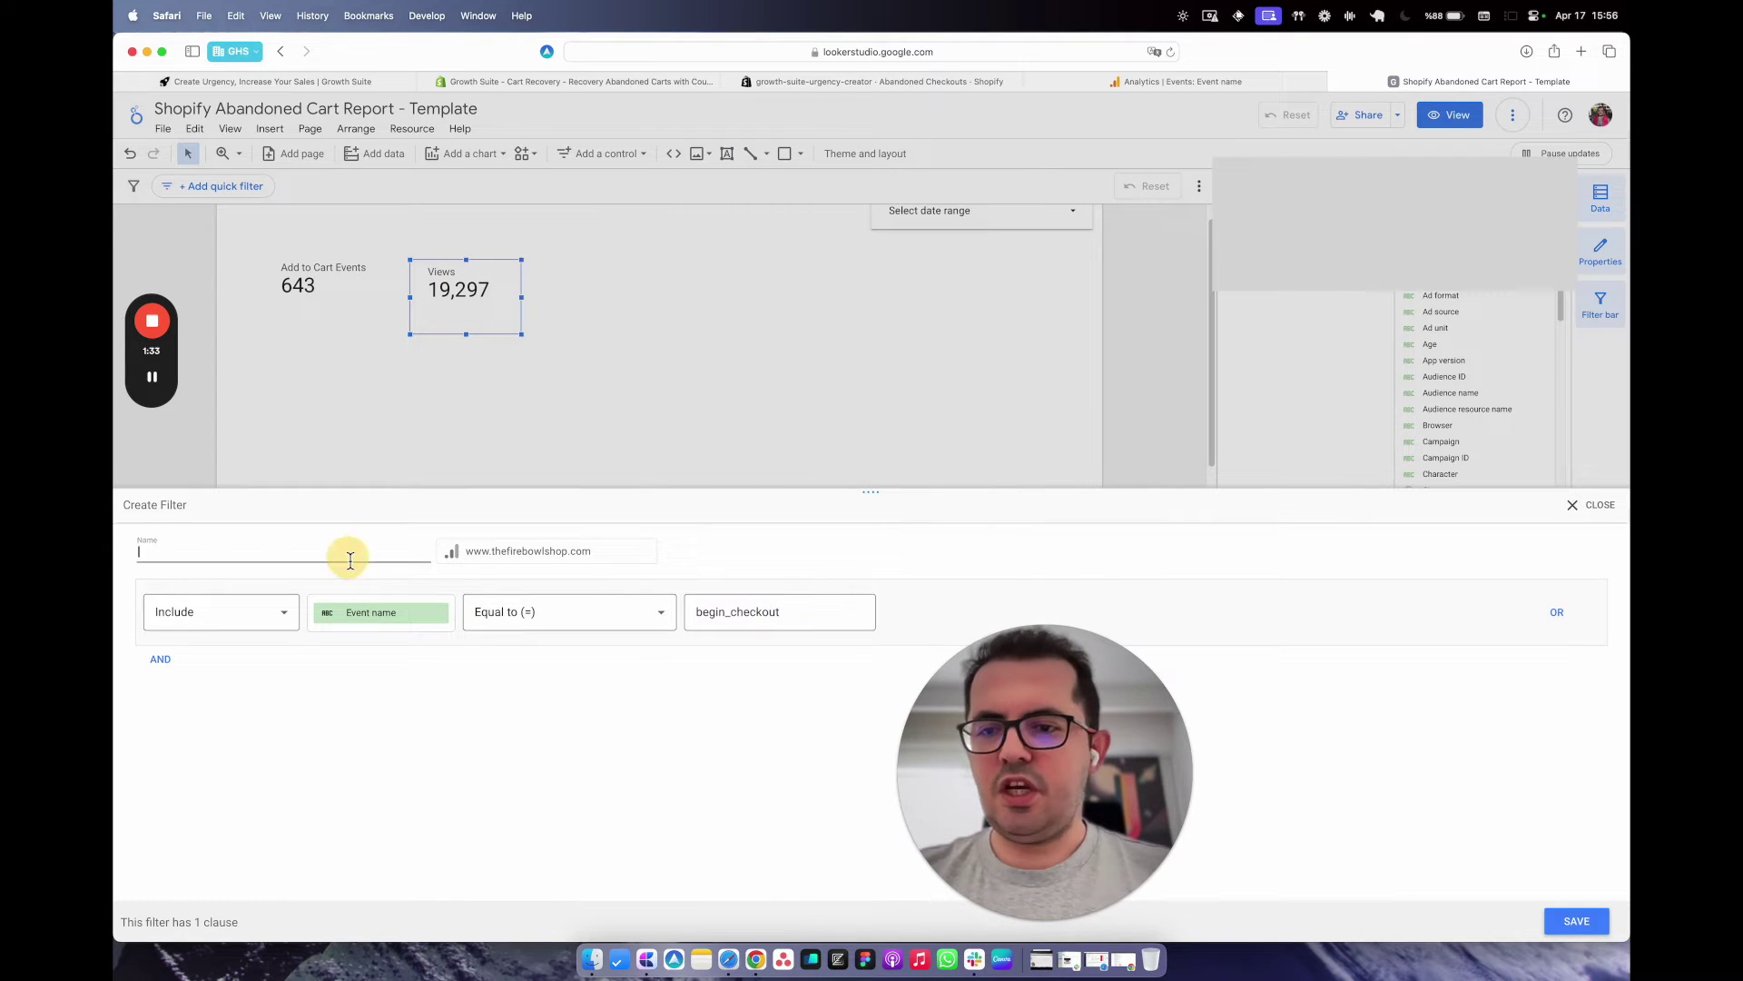
pyautogui.write('begin_checkout events')
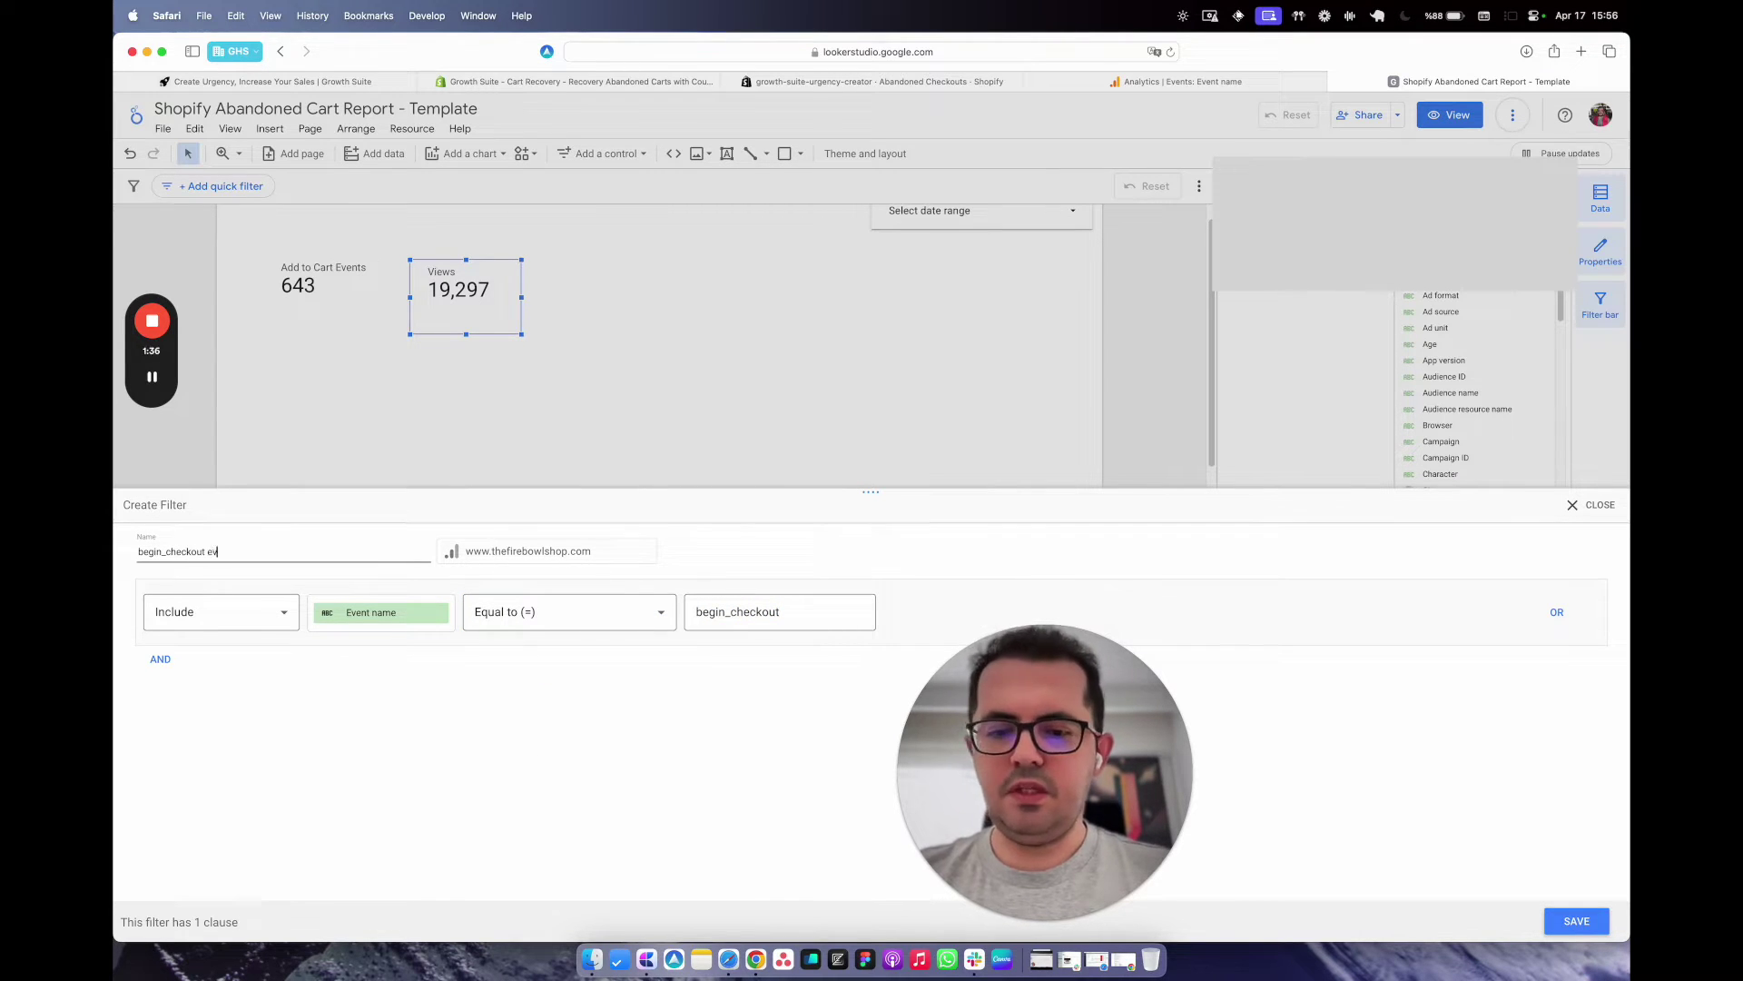
pyautogui.click(1587, 920)
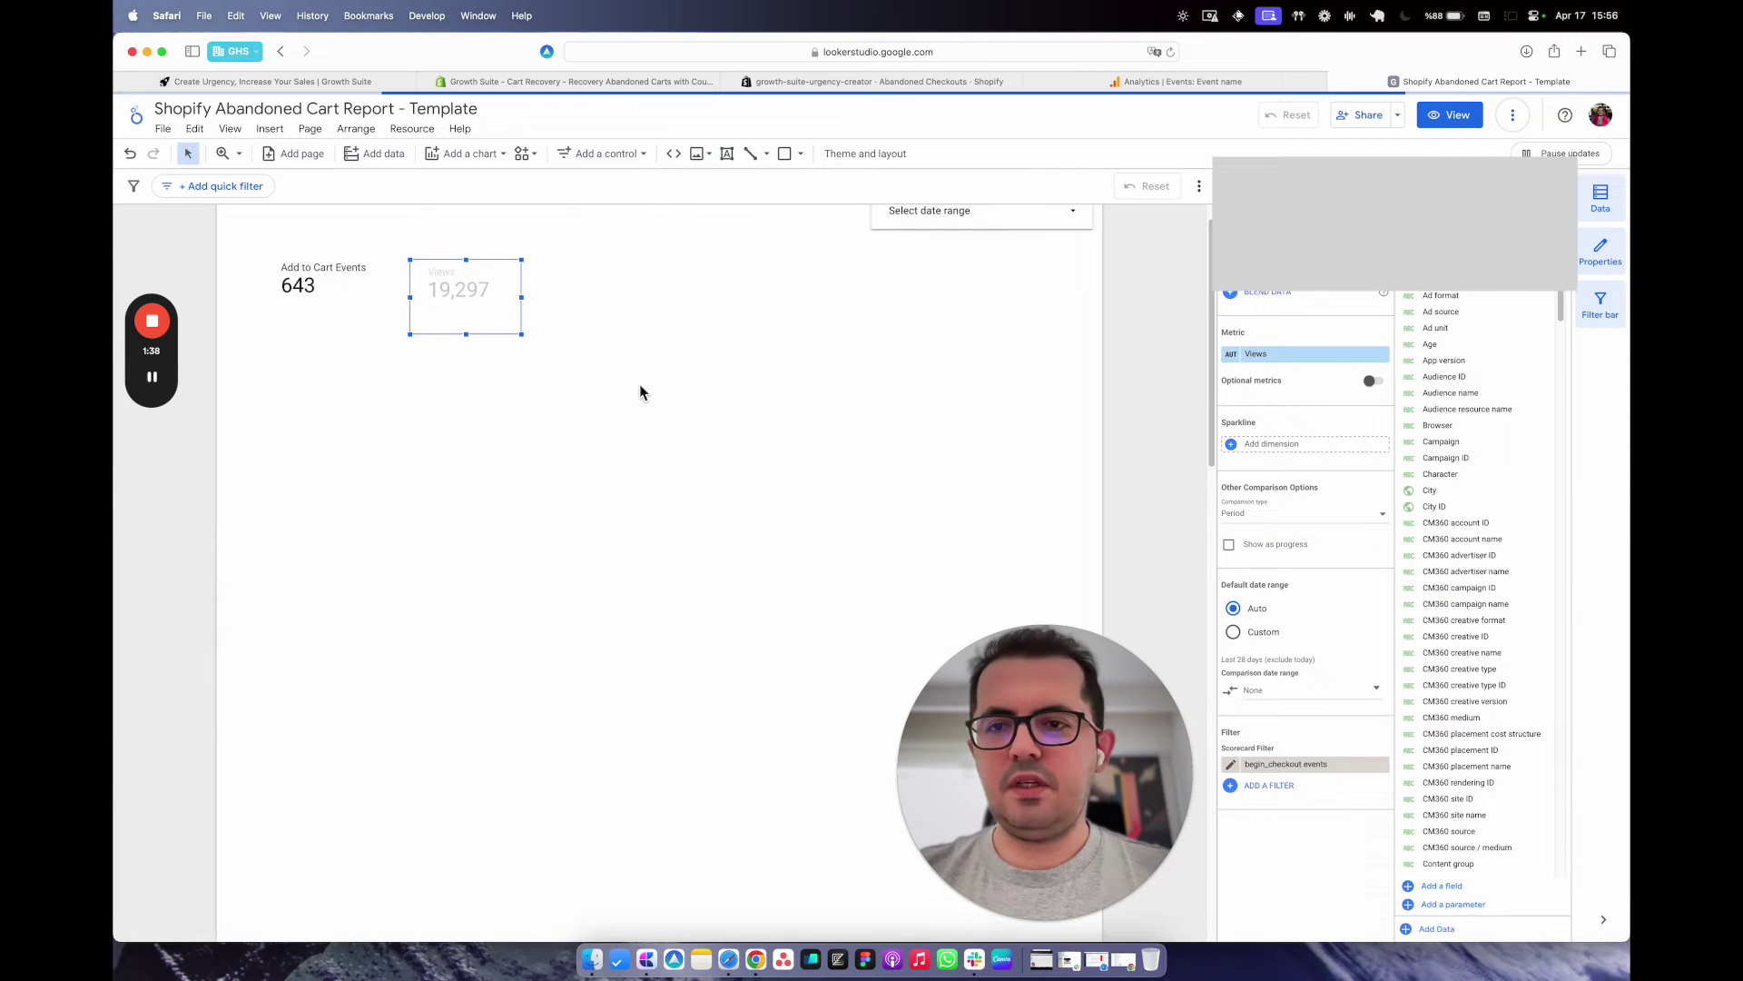
# Switch the metric to Event count and rename it 'Begin Checkout Events', showing 241.
pyautogui.click(1280, 356)
pyautogui.write('event count')
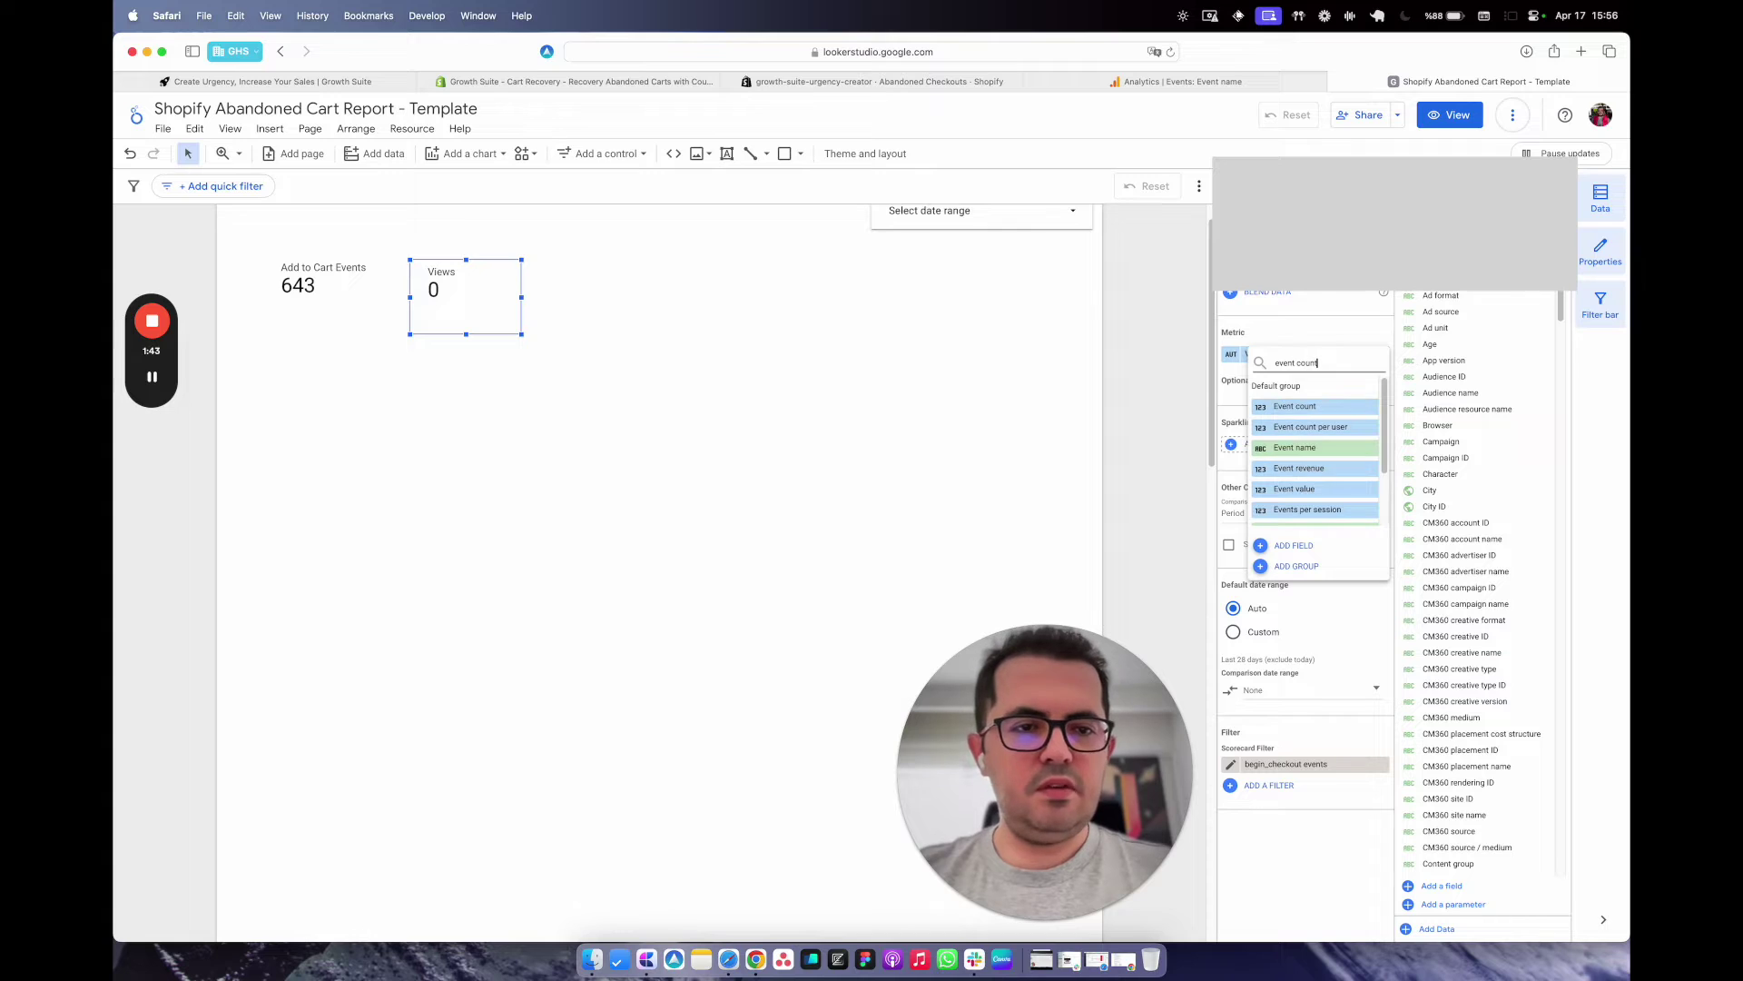
pyautogui.click(1307, 406)
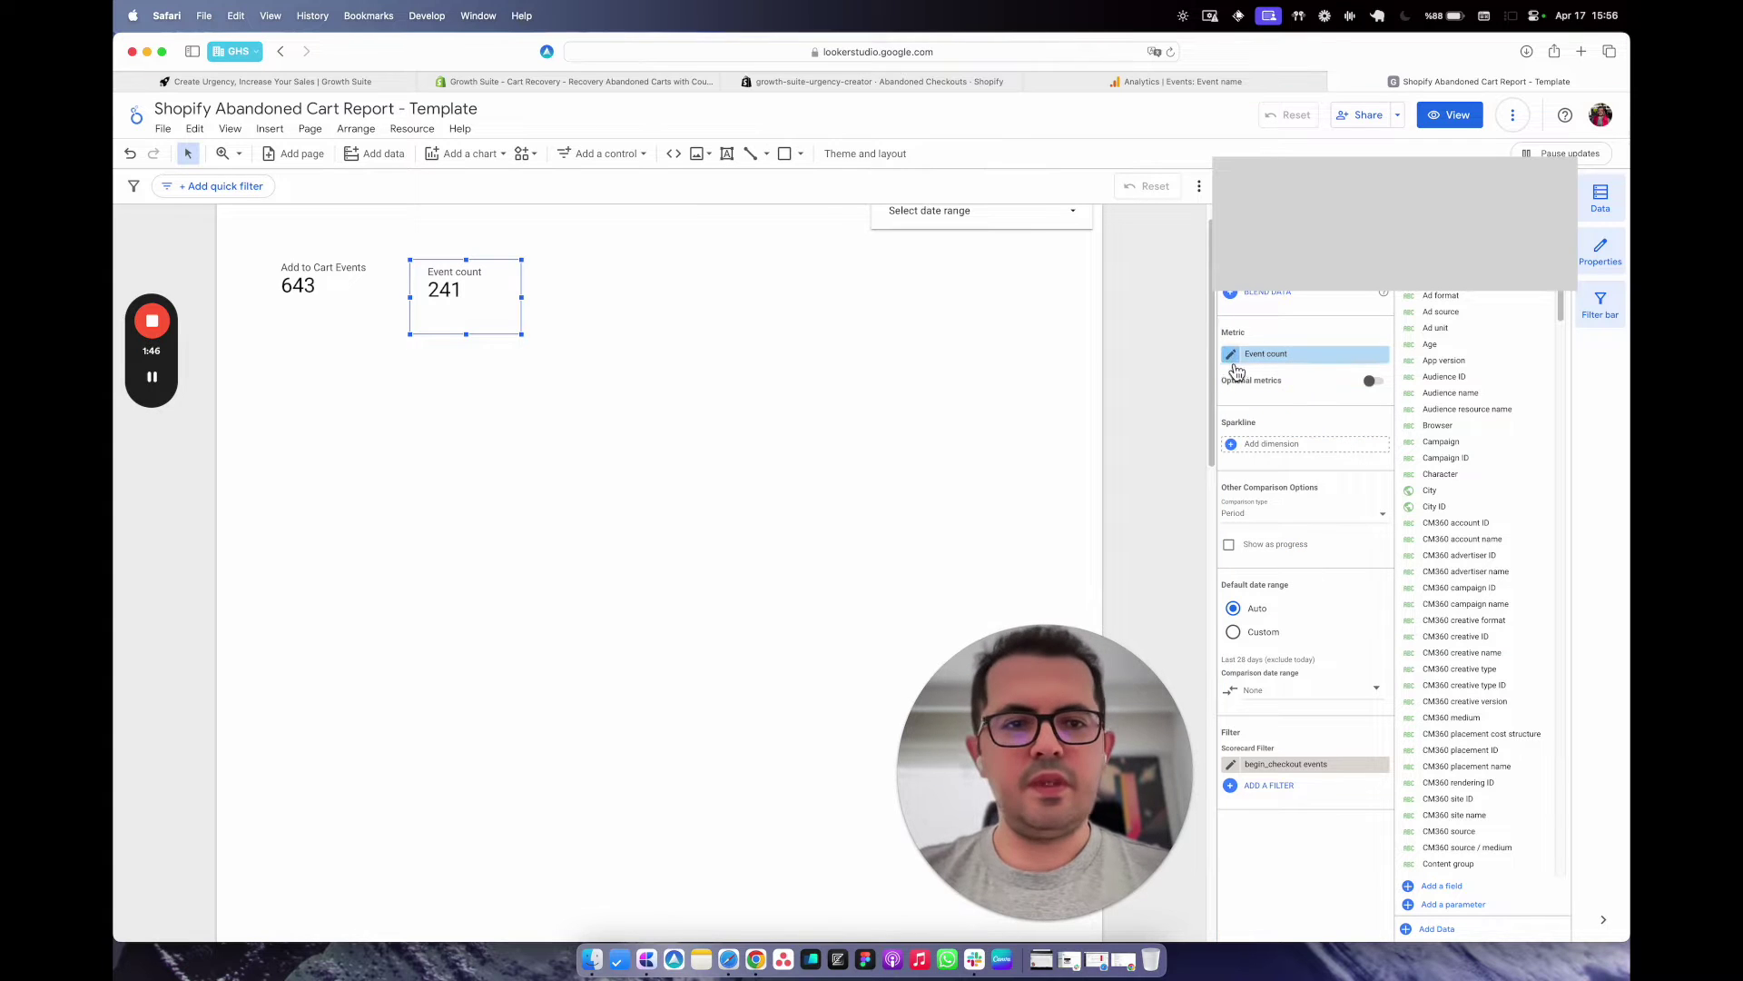
pyautogui.click(1235, 356)
pyautogui.click(1235, 385)
pyautogui.write('Be')
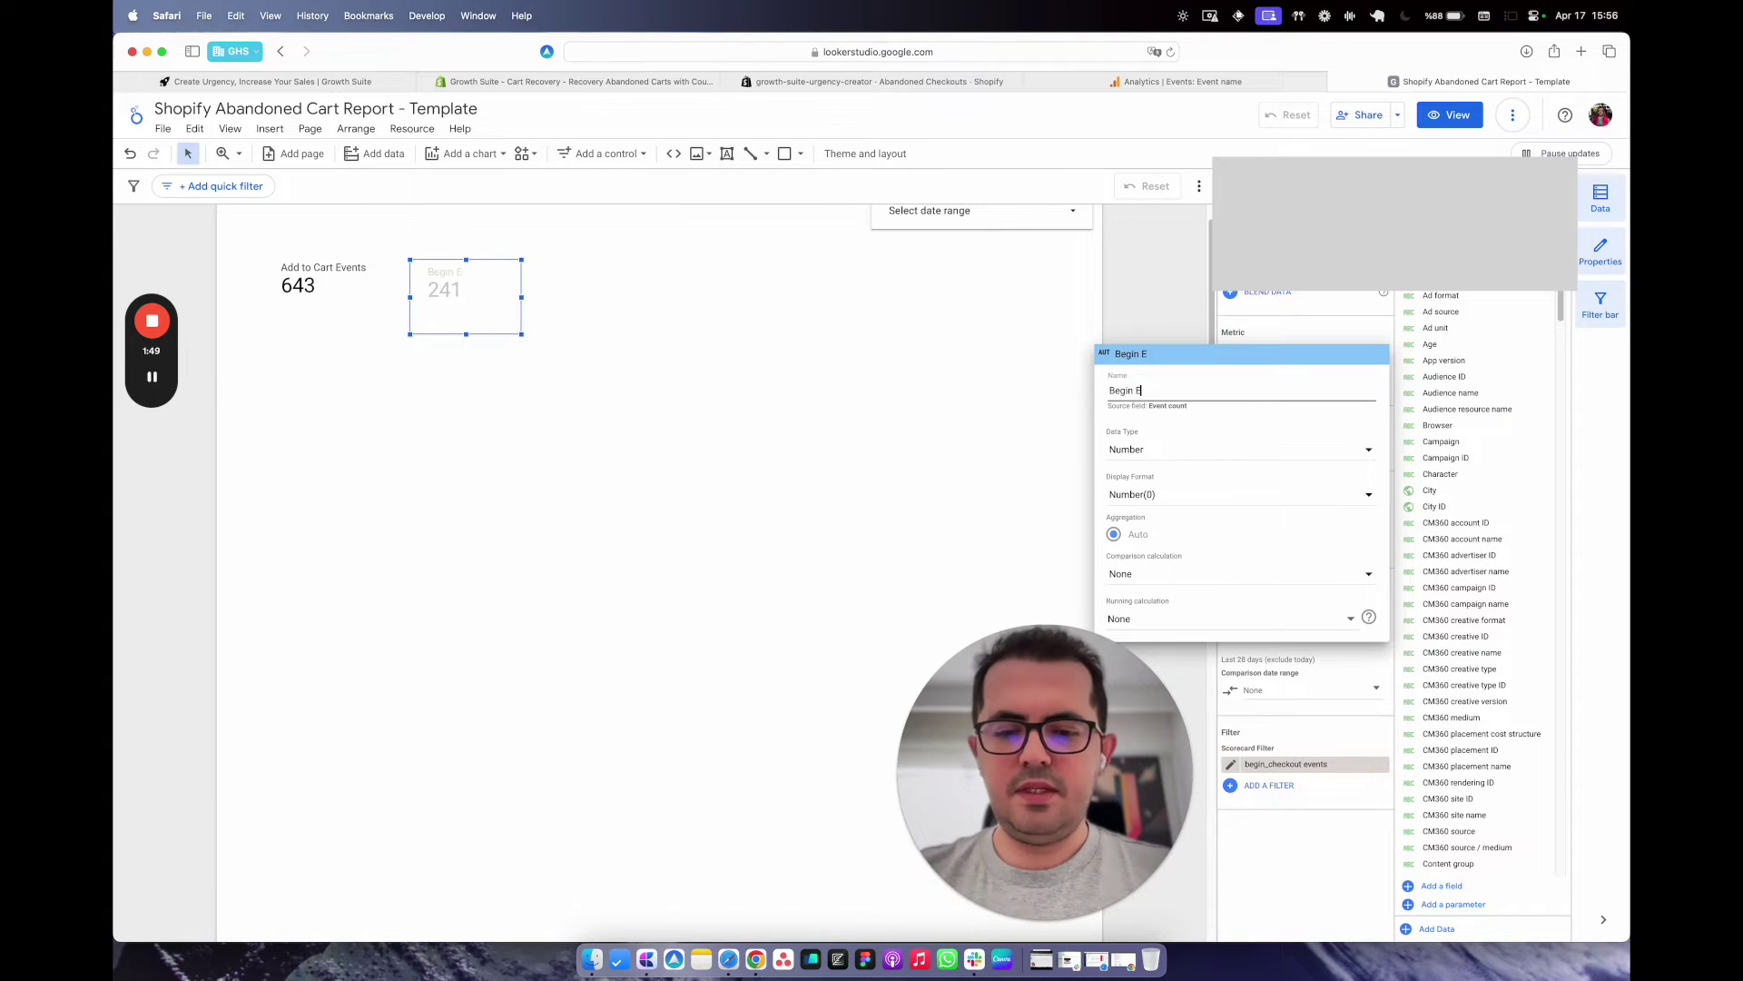
pyautogui.write('gin Checkout Events')
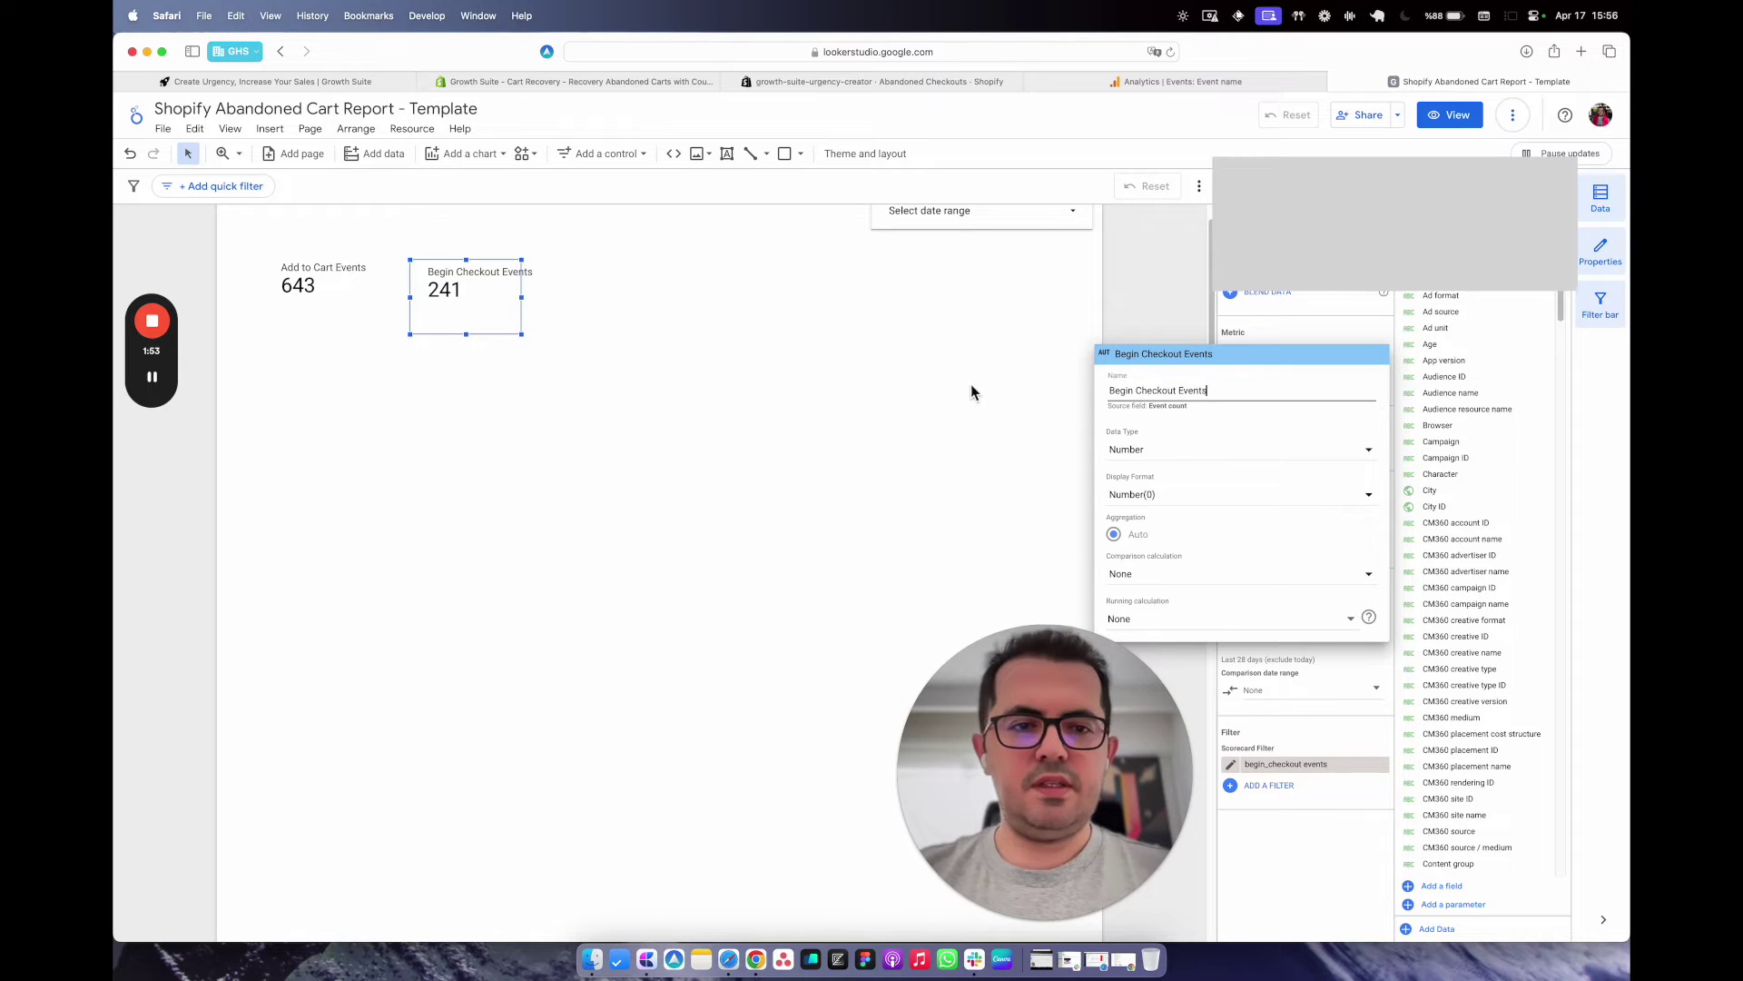
pyautogui.click(971, 392)
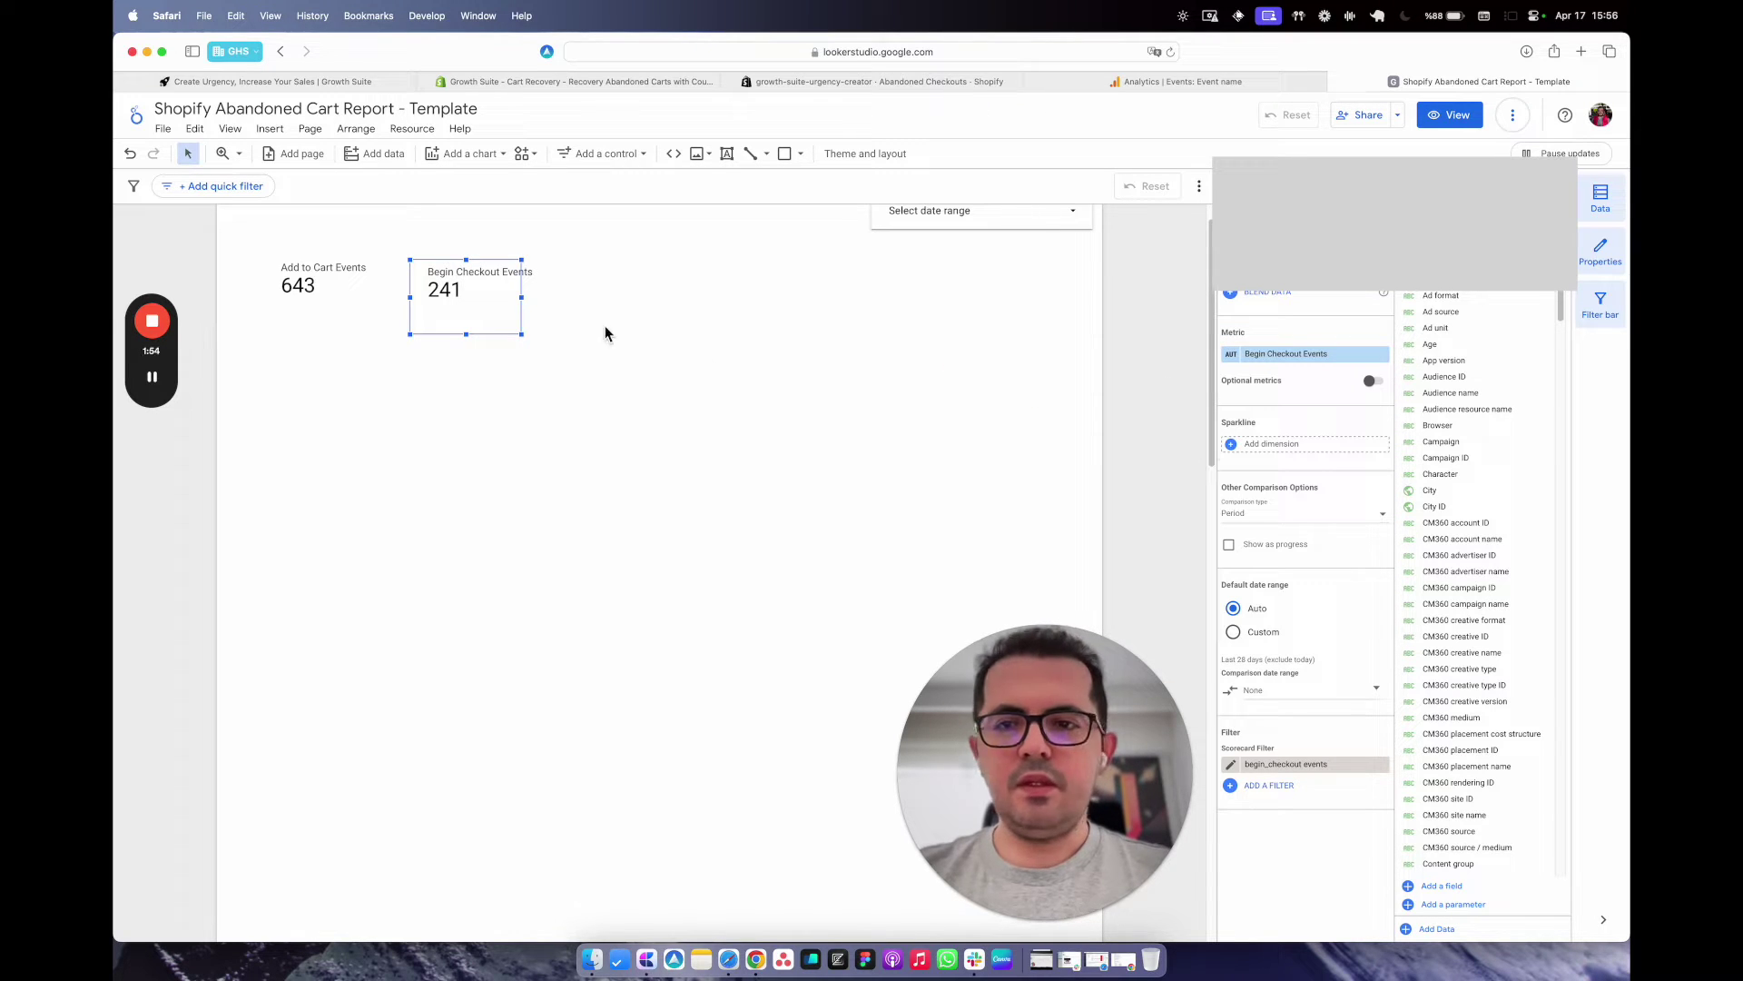
pyautogui.moveTo(439, 291); pyautogui.dragTo(440, 286)
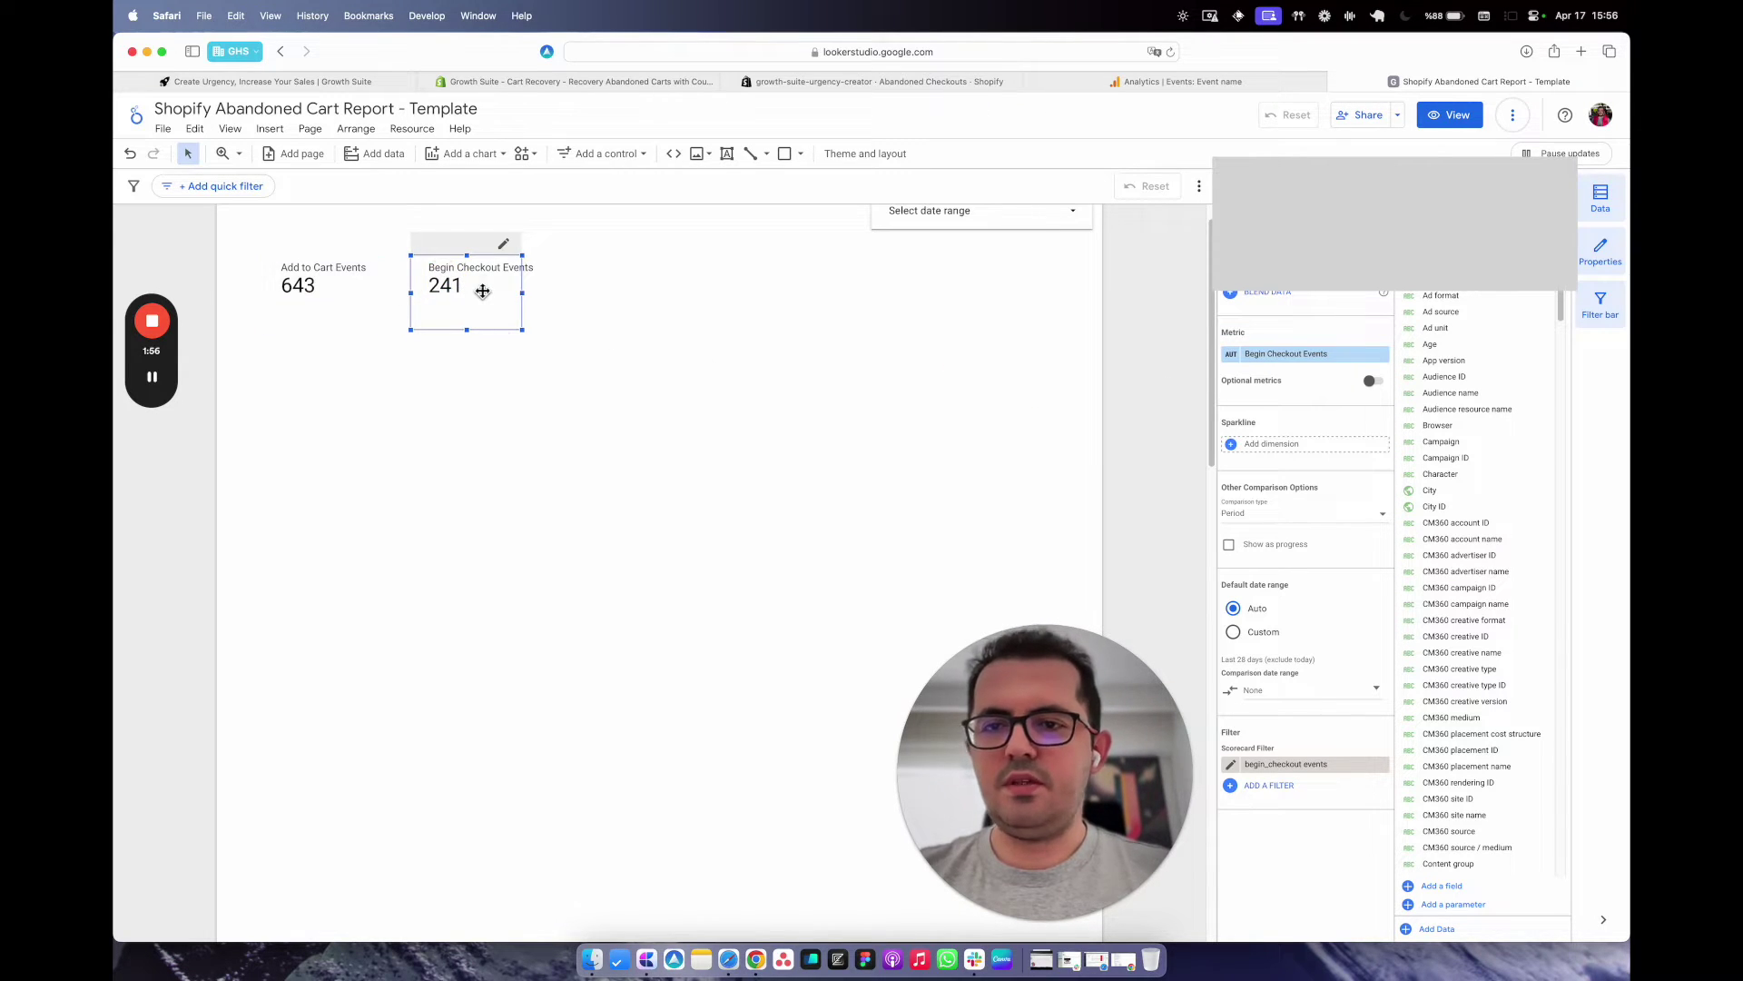
pyautogui.click(497, 355)
# Blend the Add to Cart and Begin Checkout scorecards into a new scorecard placed beside them.
pyautogui.click(458, 318)
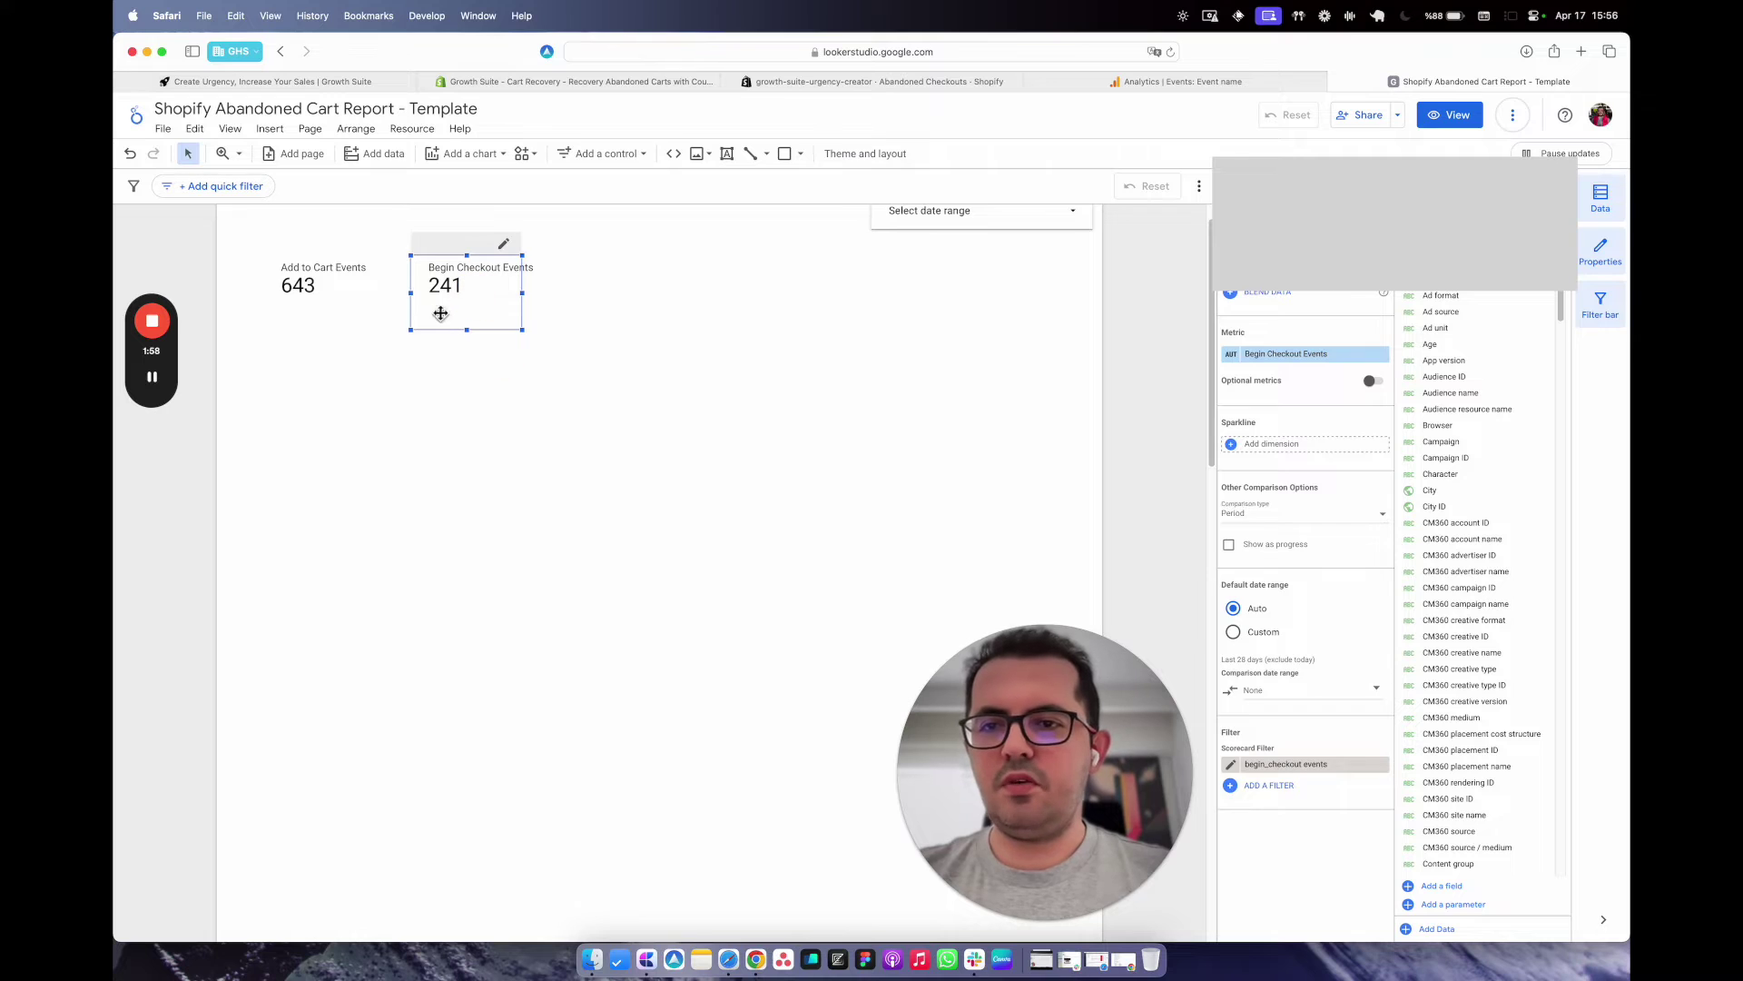
pyautogui.keyDown('shift'); pyautogui.click(330, 275); pyautogui.keyUp('shift')
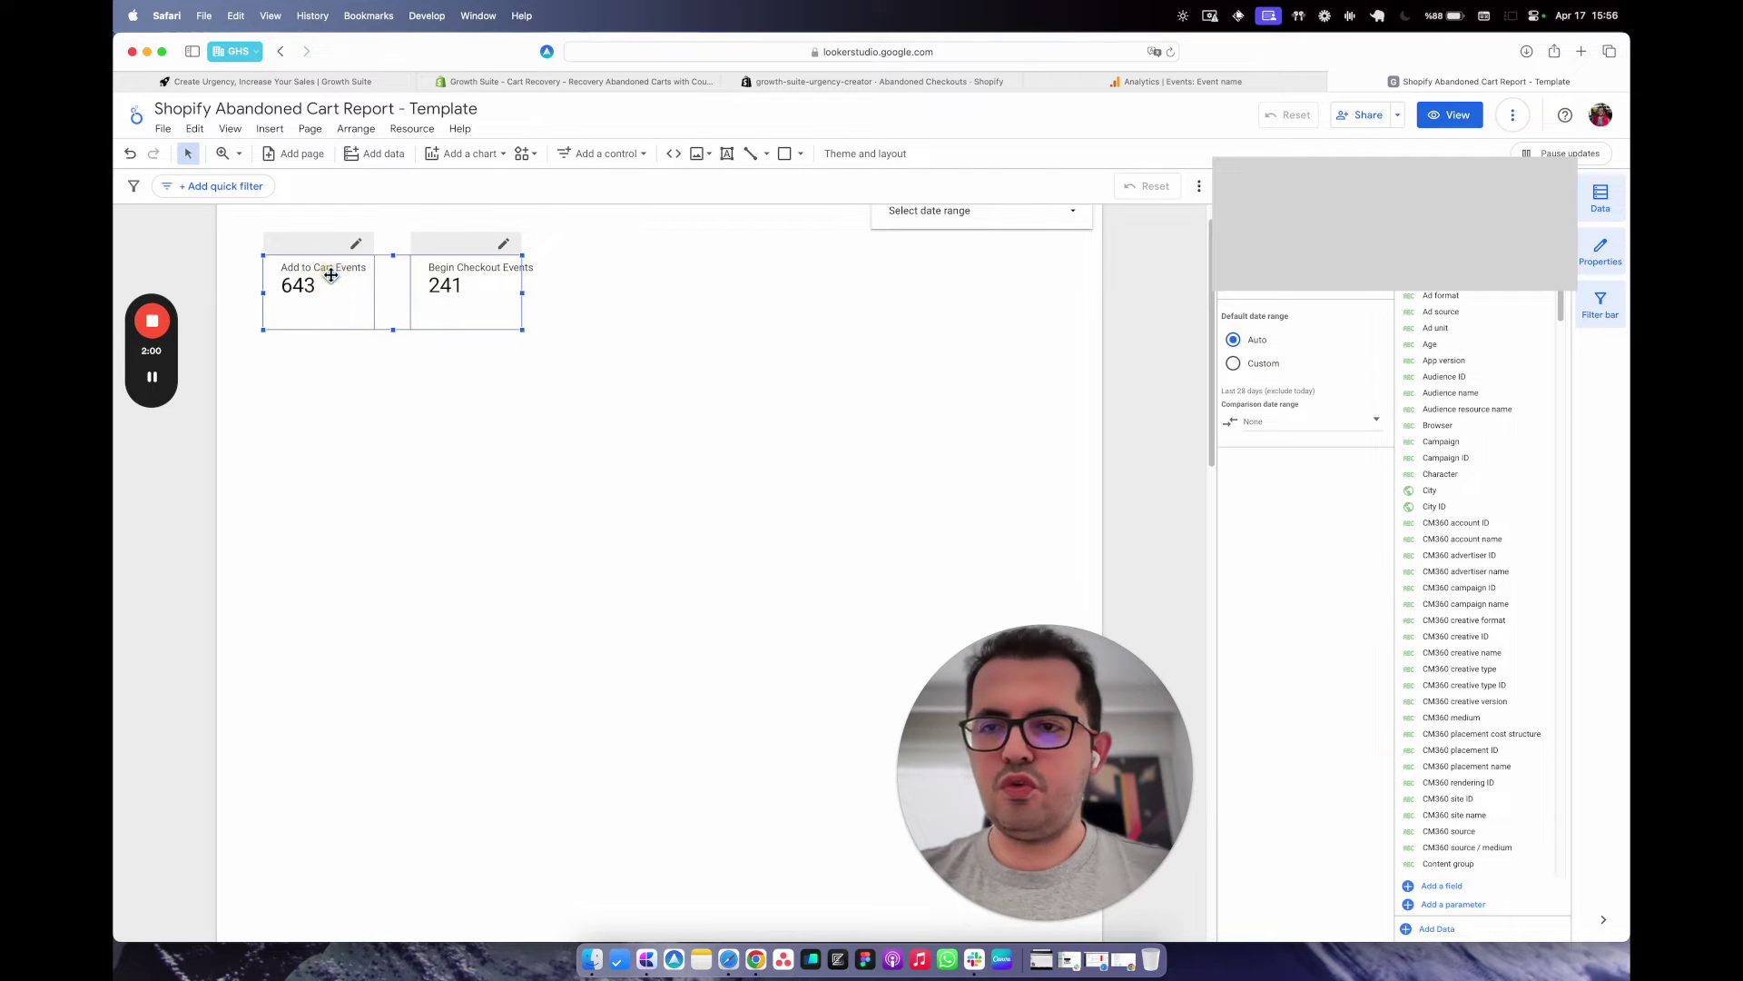
pyautogui.rightClick(457, 284)
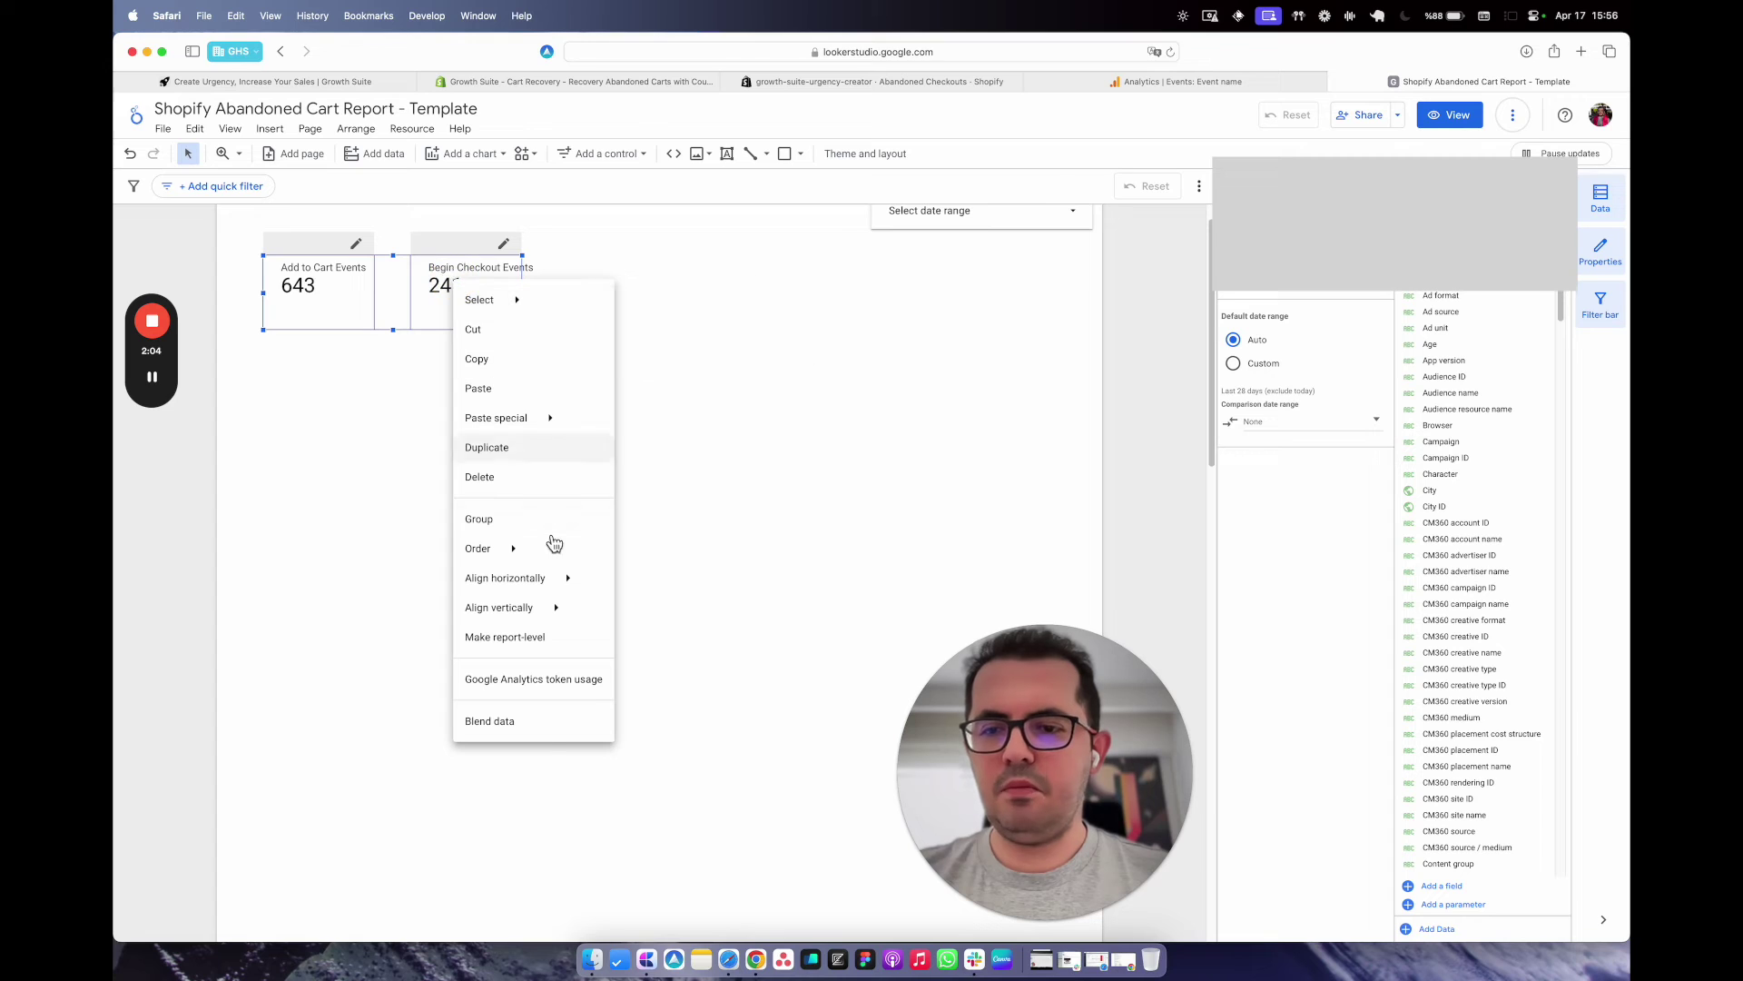
pyautogui.click(491, 721)
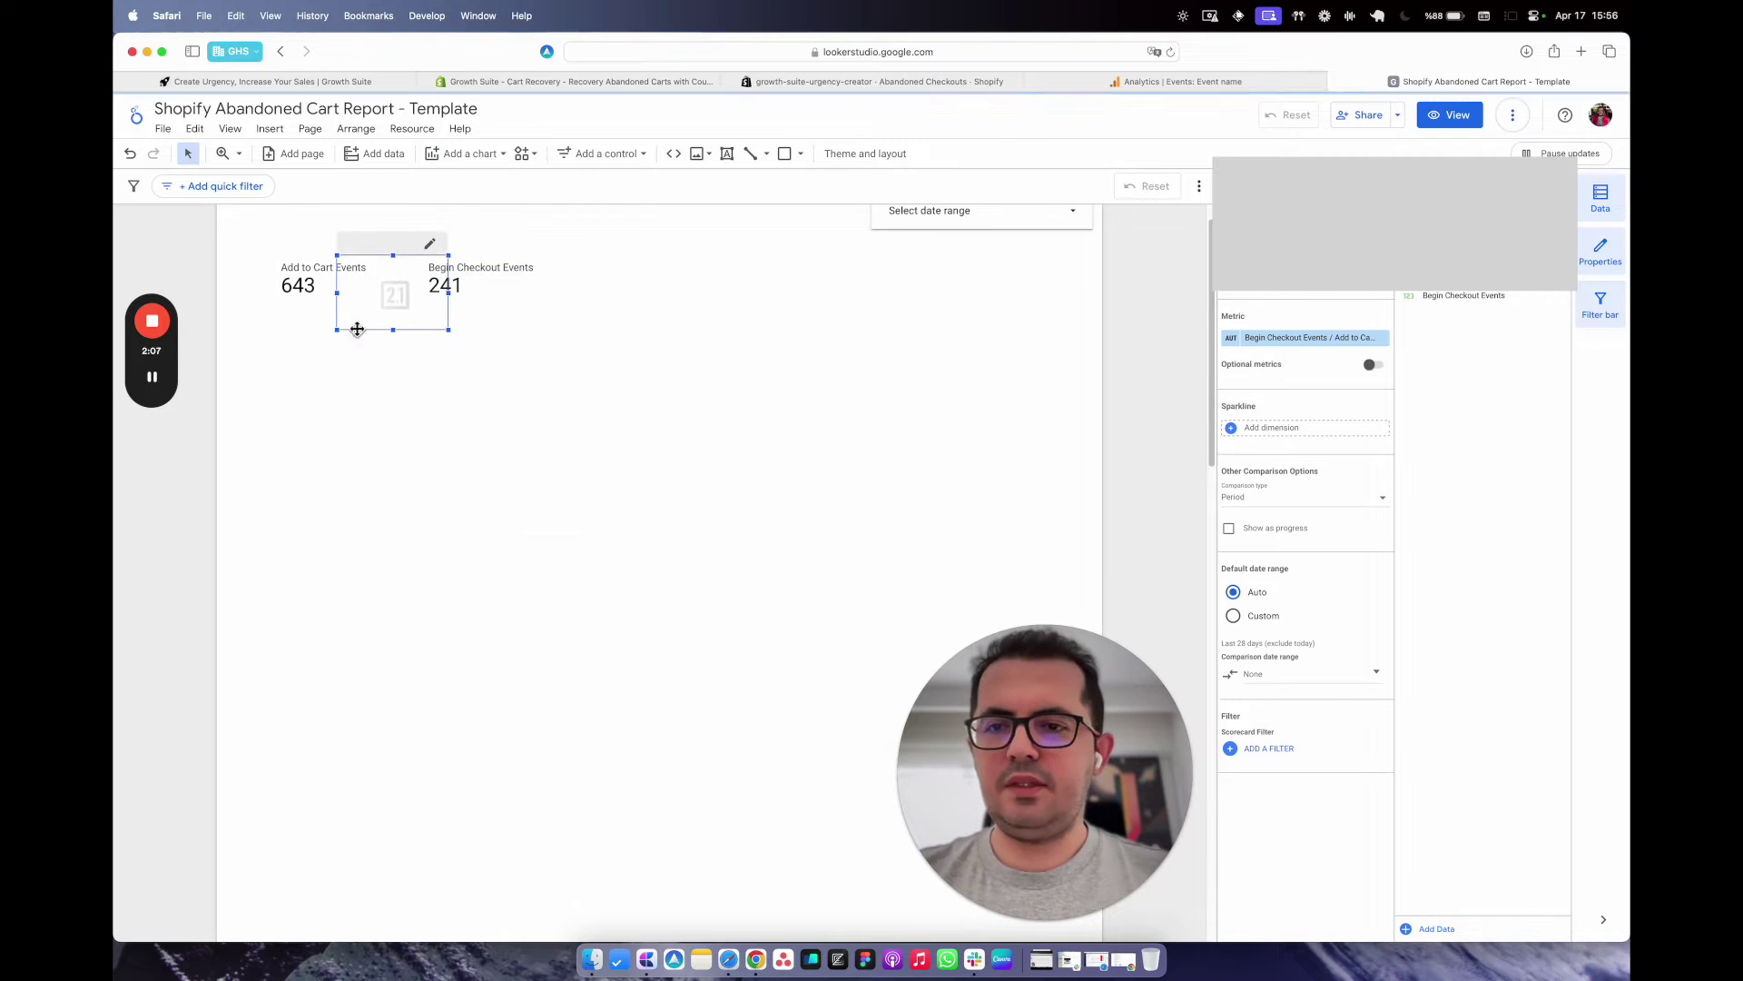
pyautogui.moveTo(364, 322); pyautogui.dragTo(631, 315)
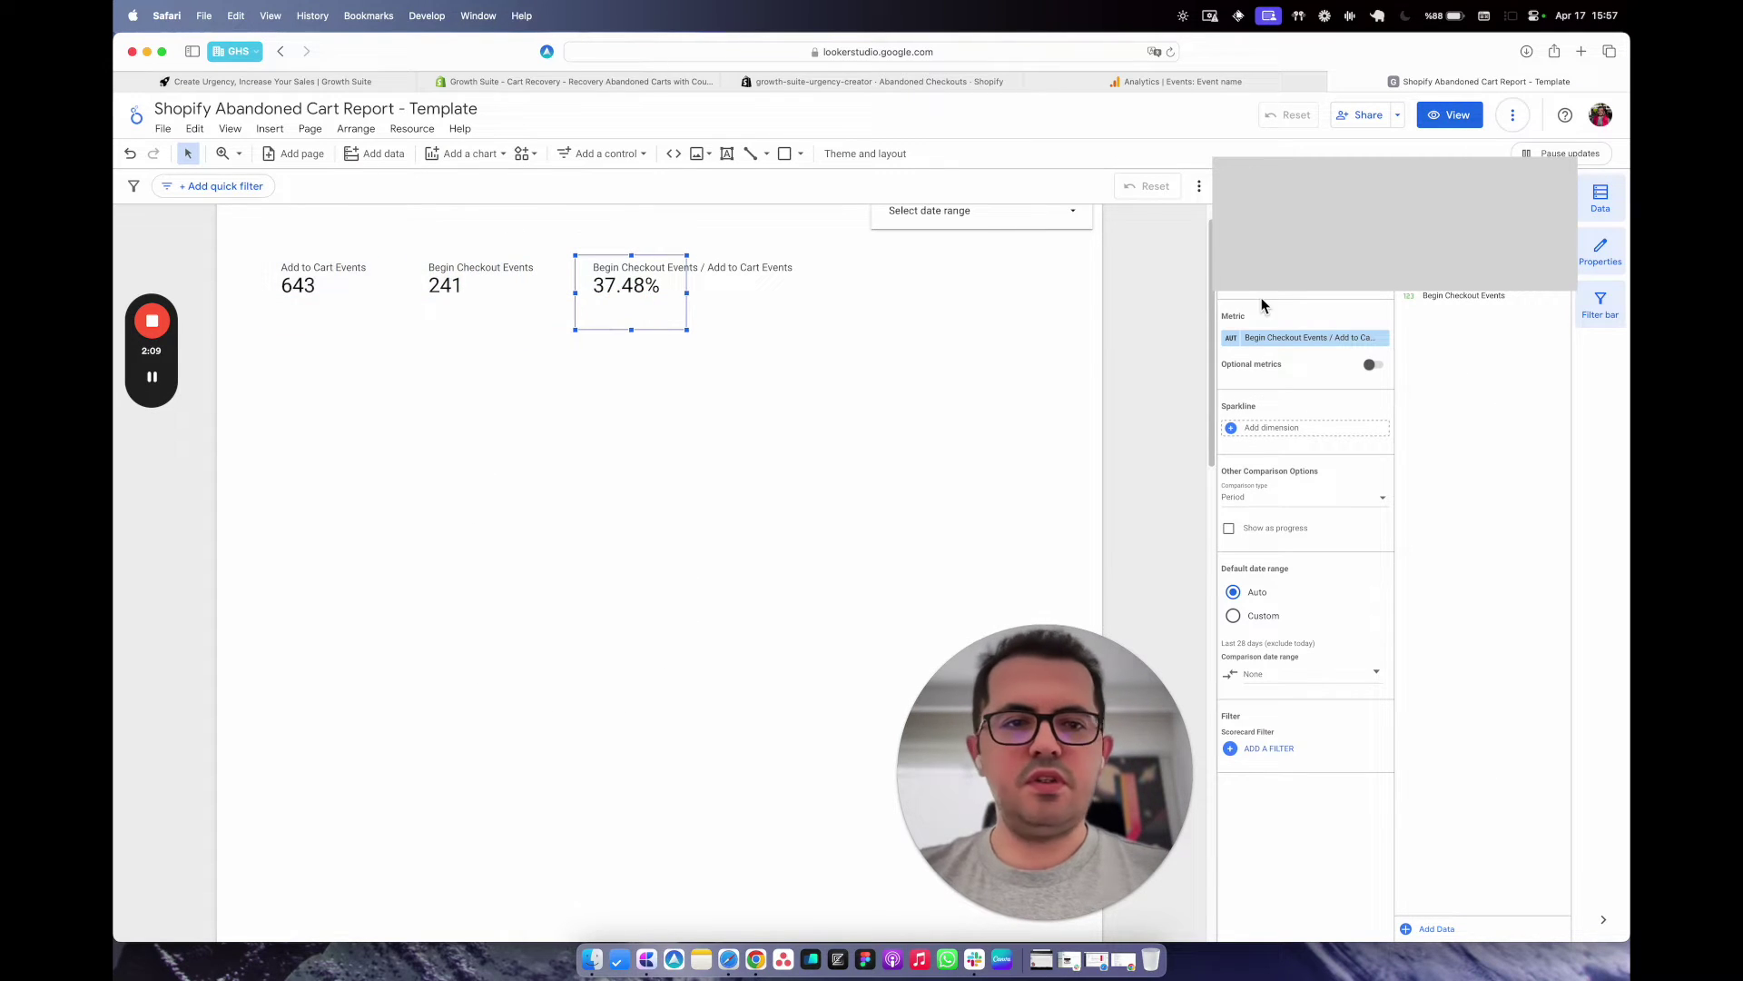
pyautogui.click(1237, 298)
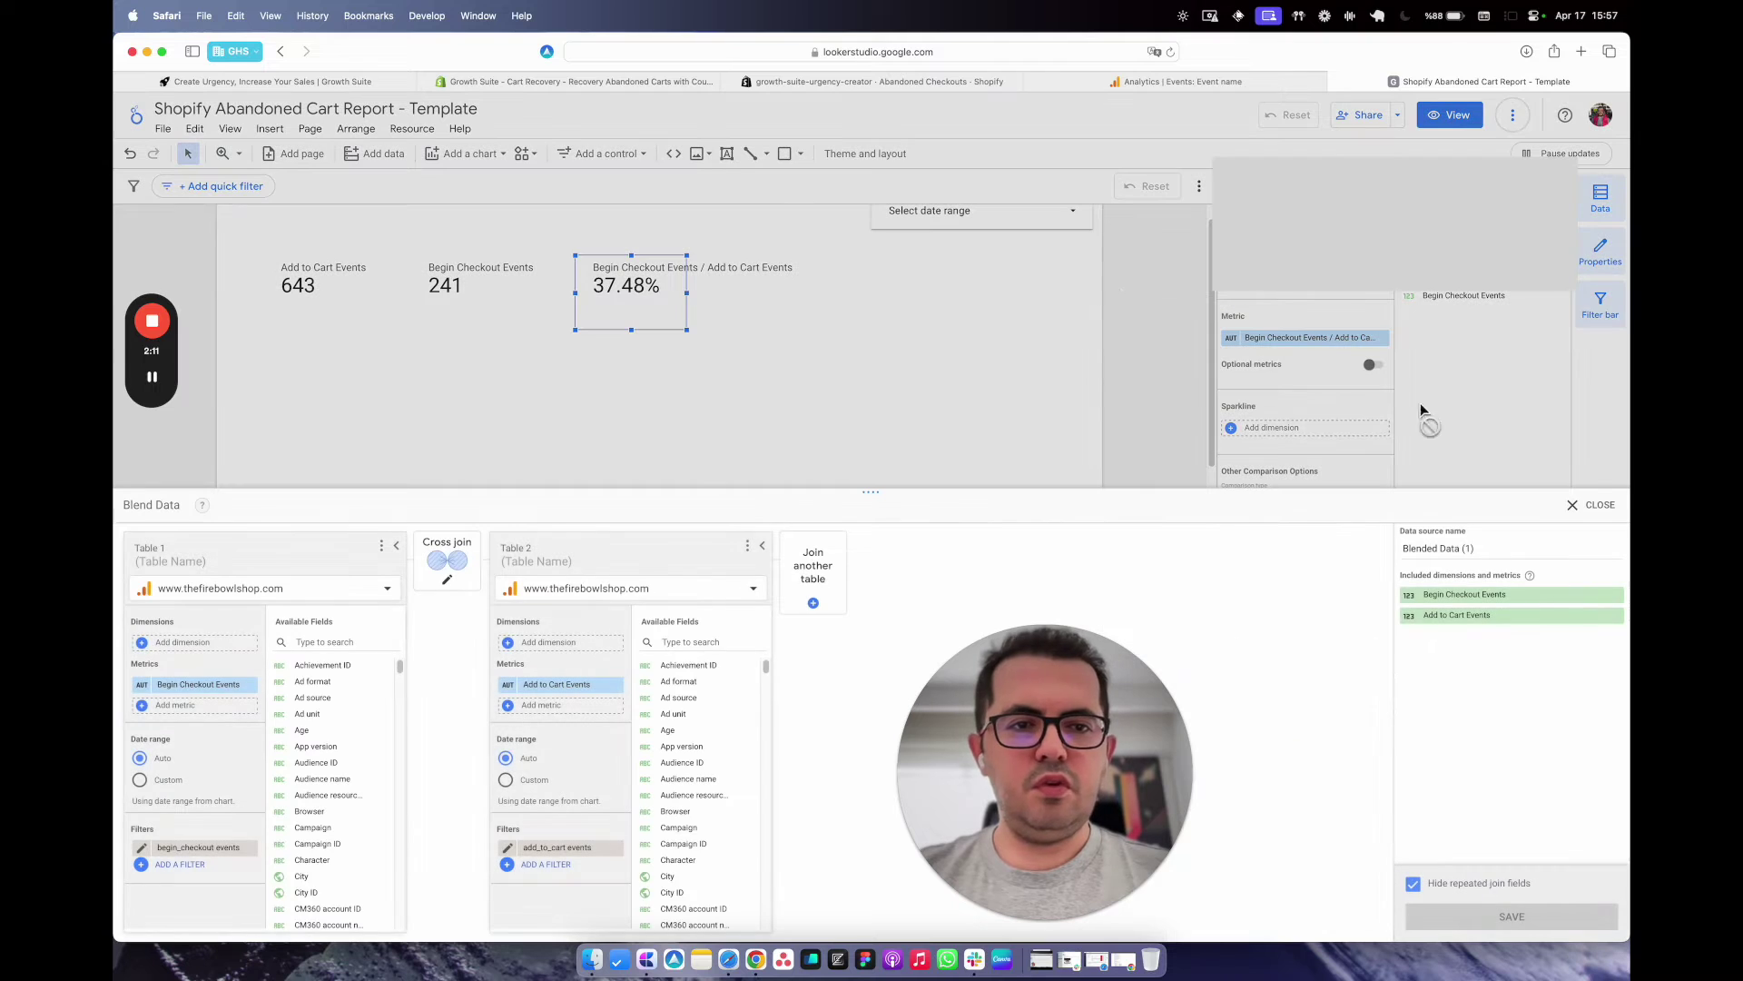
pyautogui.click(1595, 506)
# Rename the blended metric 'Percentage of People Proceeds to Checkout', showing 37%.
pyautogui.click(1232, 339)
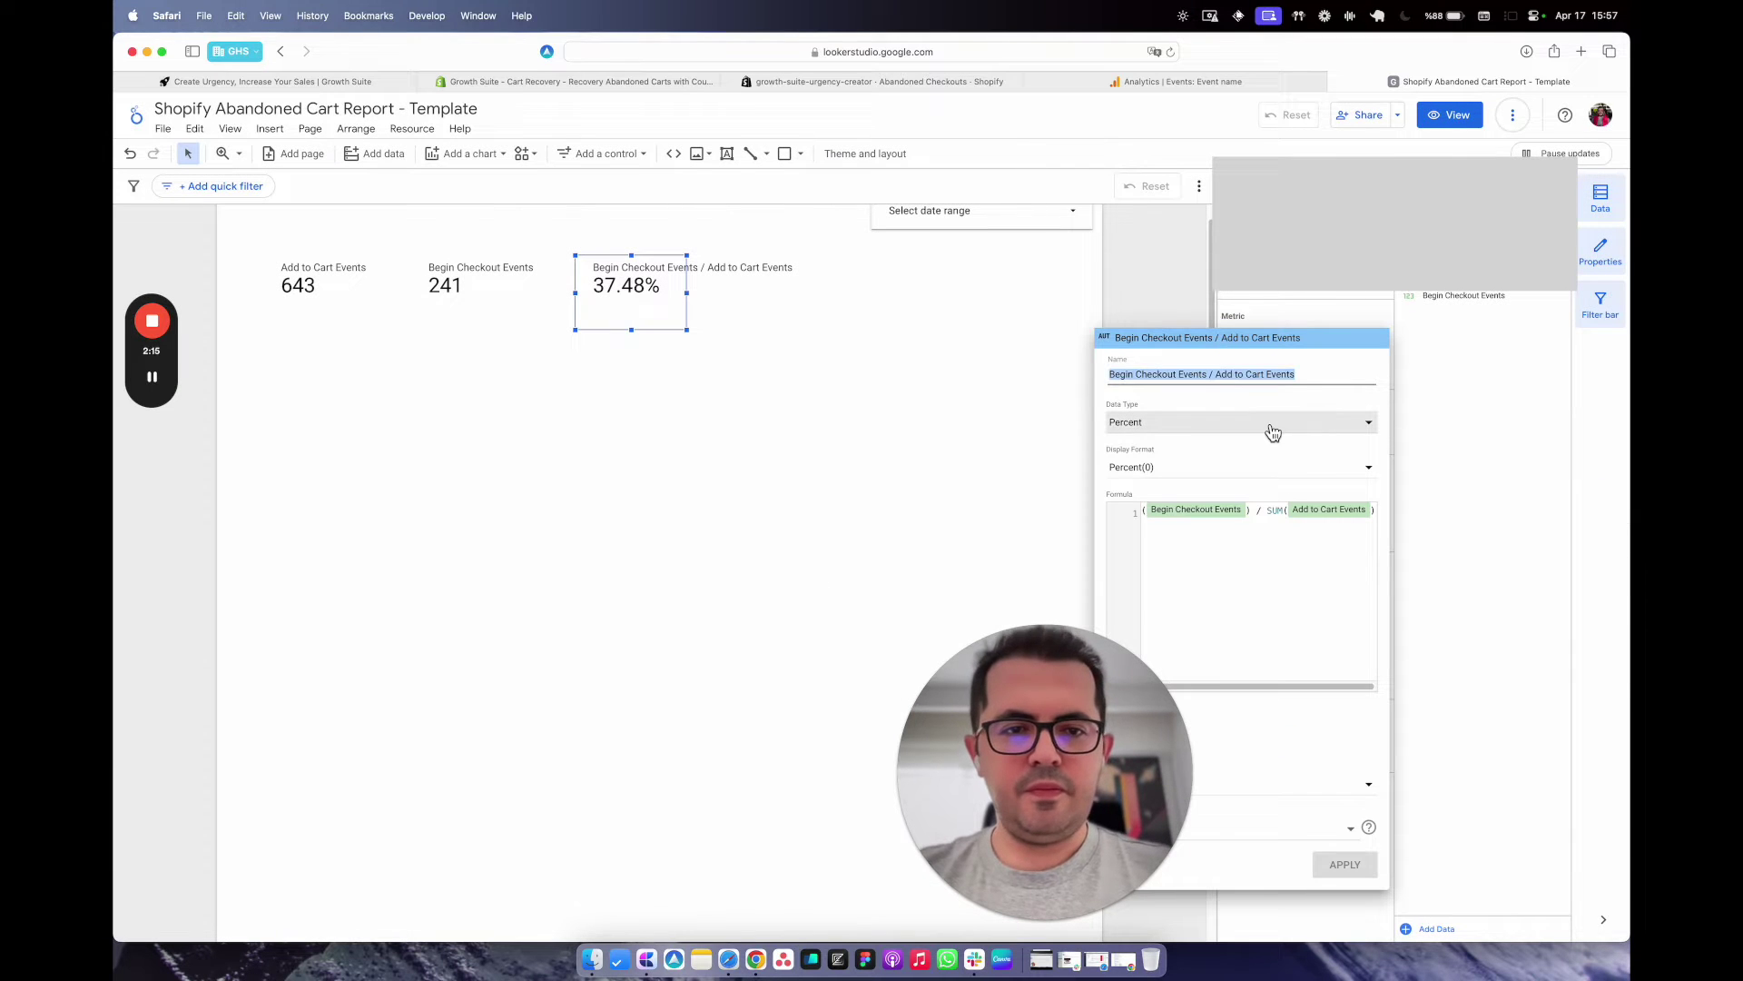
pyautogui.write('Percenta')
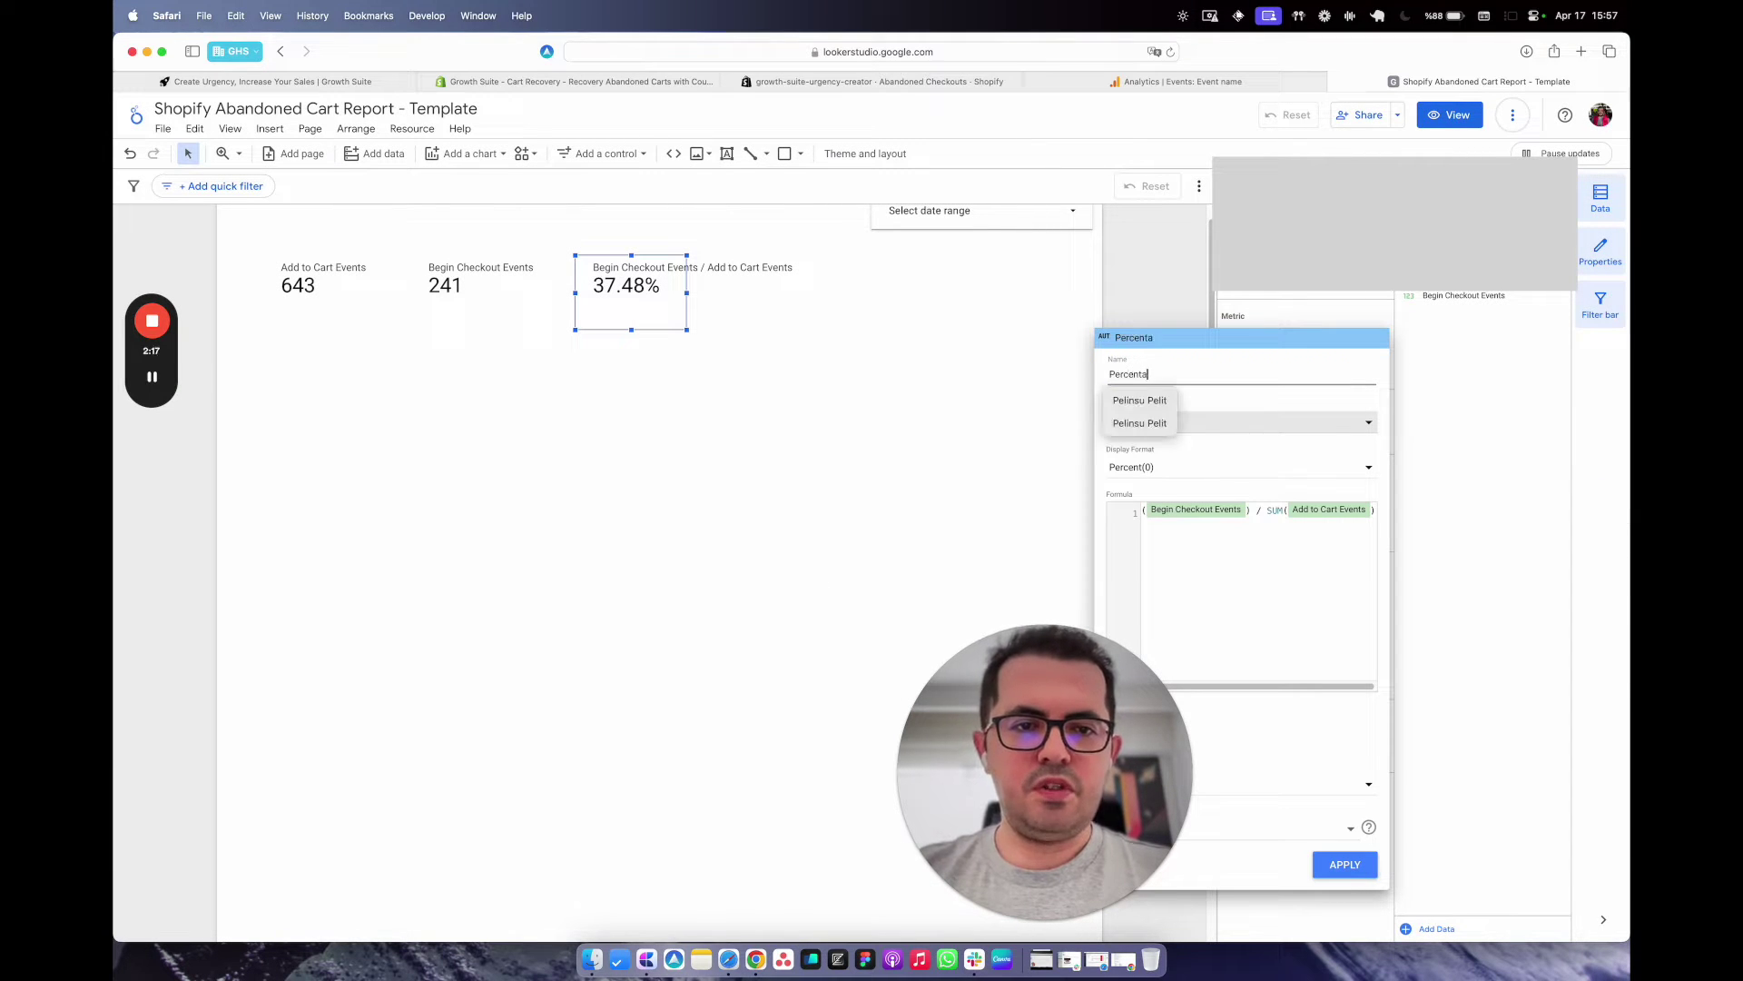
pyautogui.write('ge of People ')
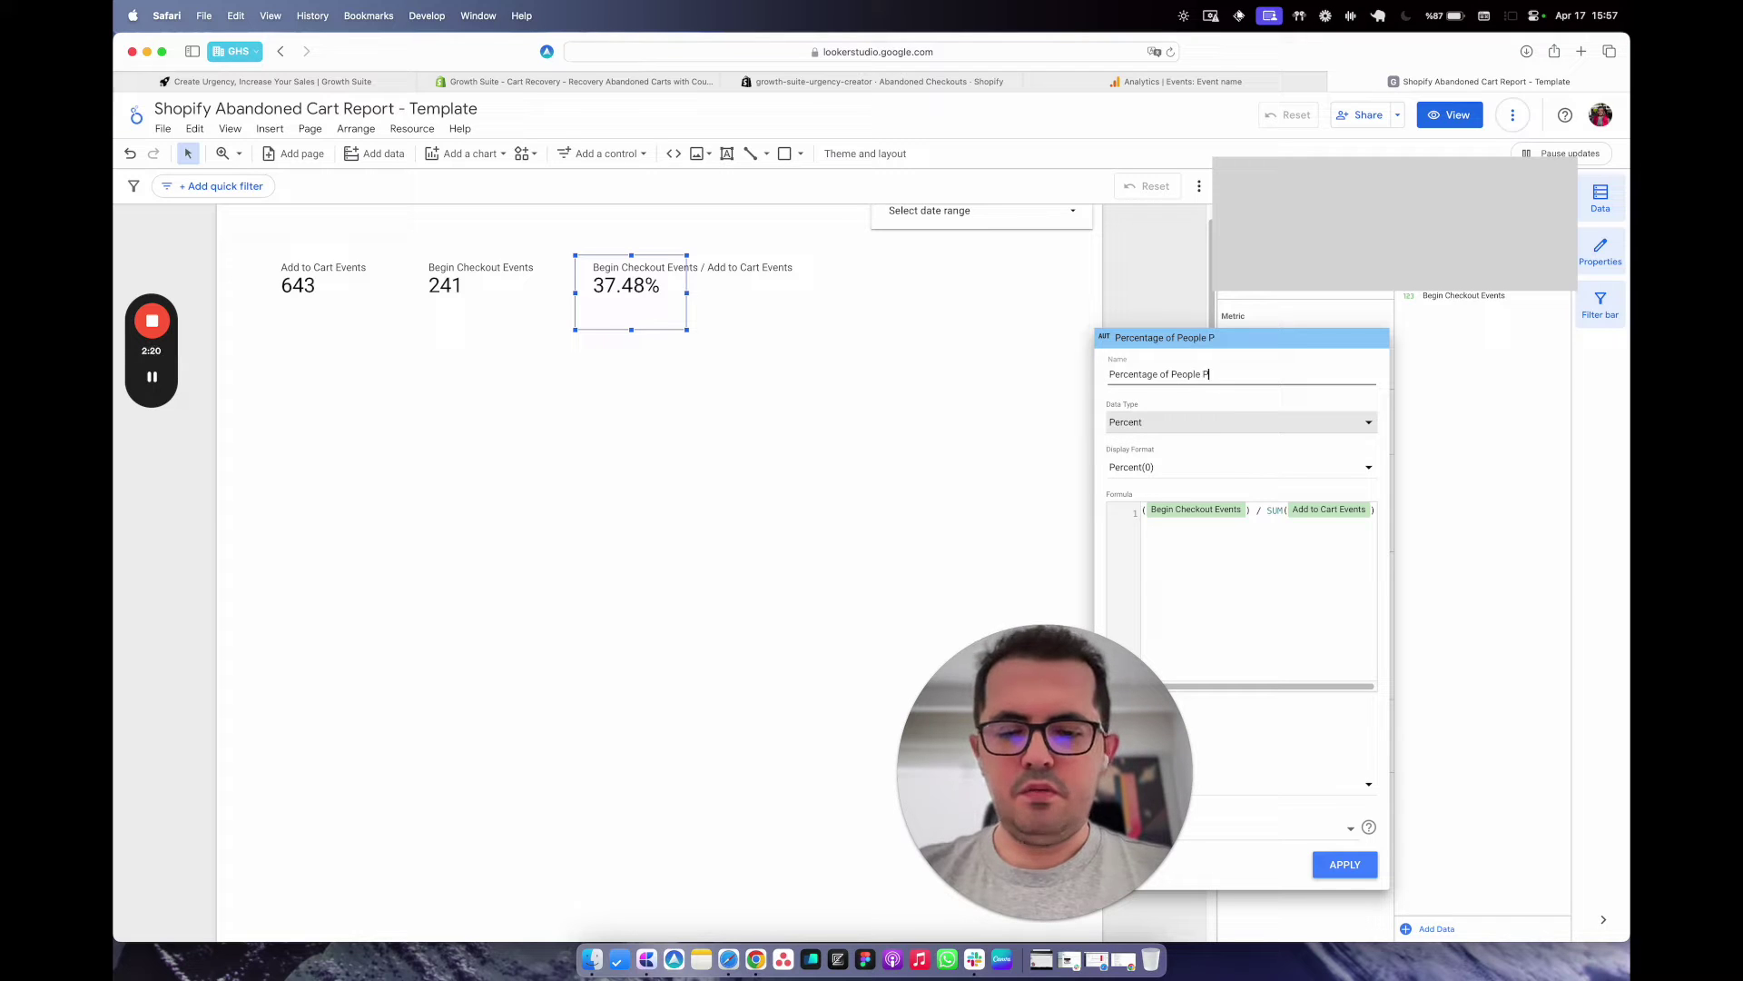
pyautogui.write('Proceeds to Checko')
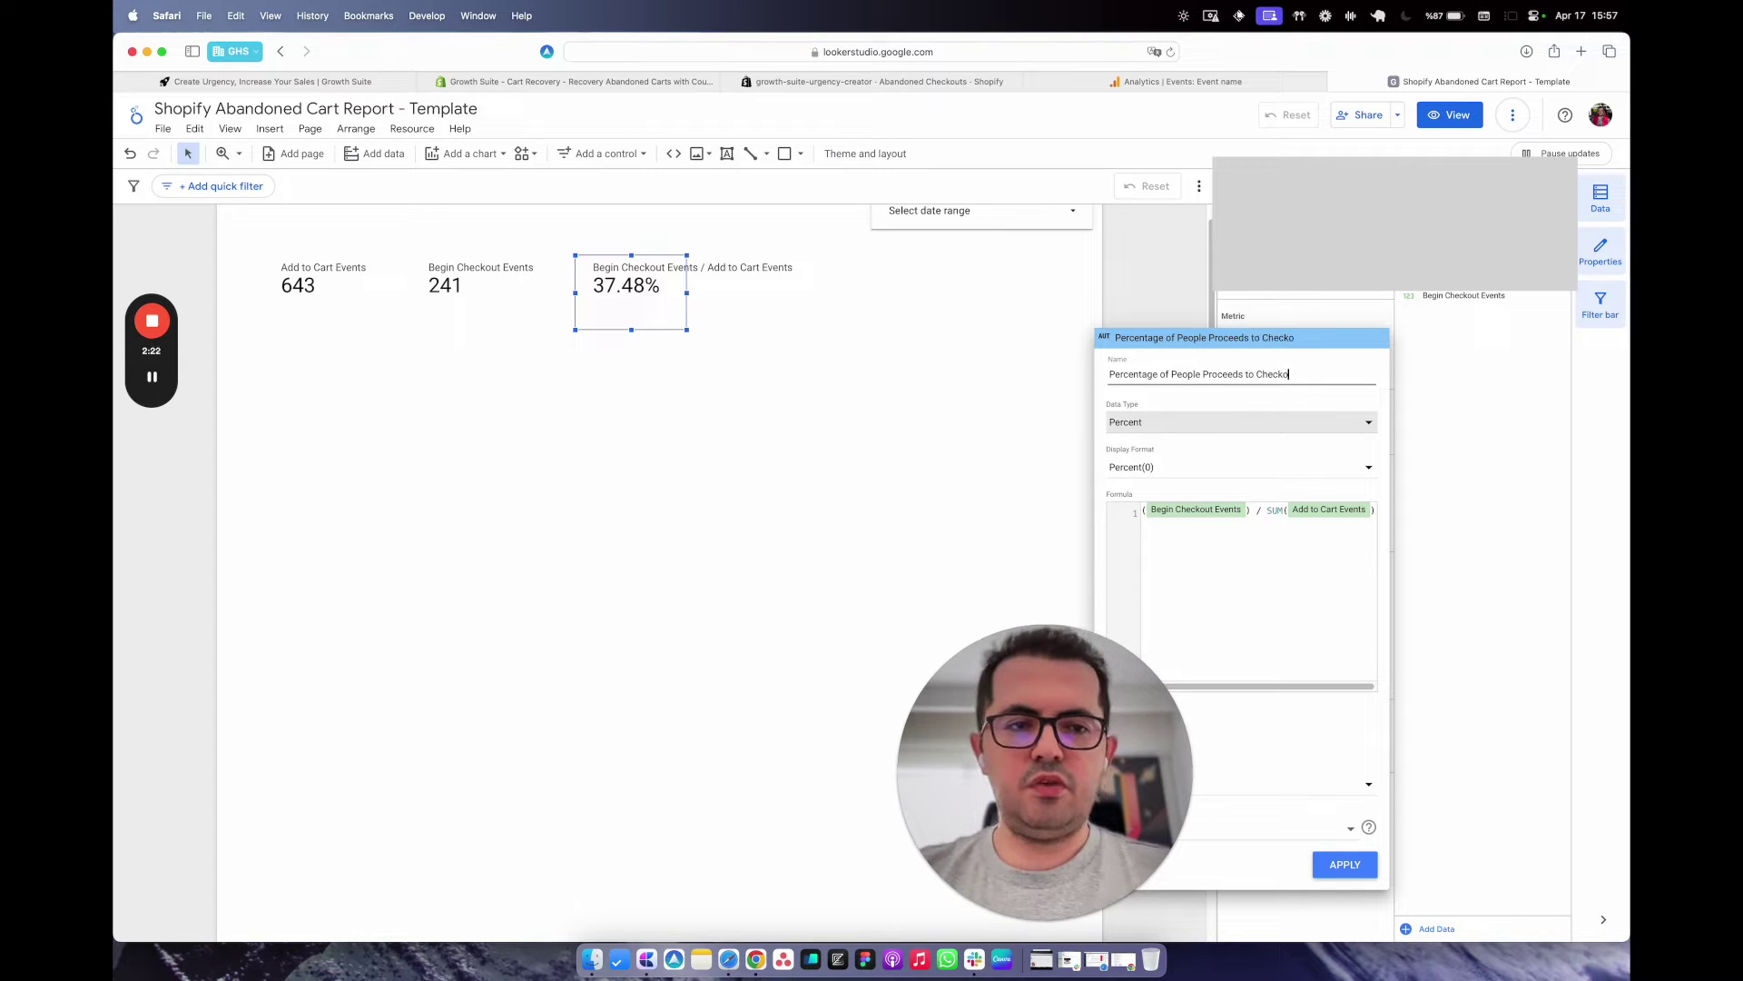
pyautogui.write('ut')
pyautogui.click(1344, 864)
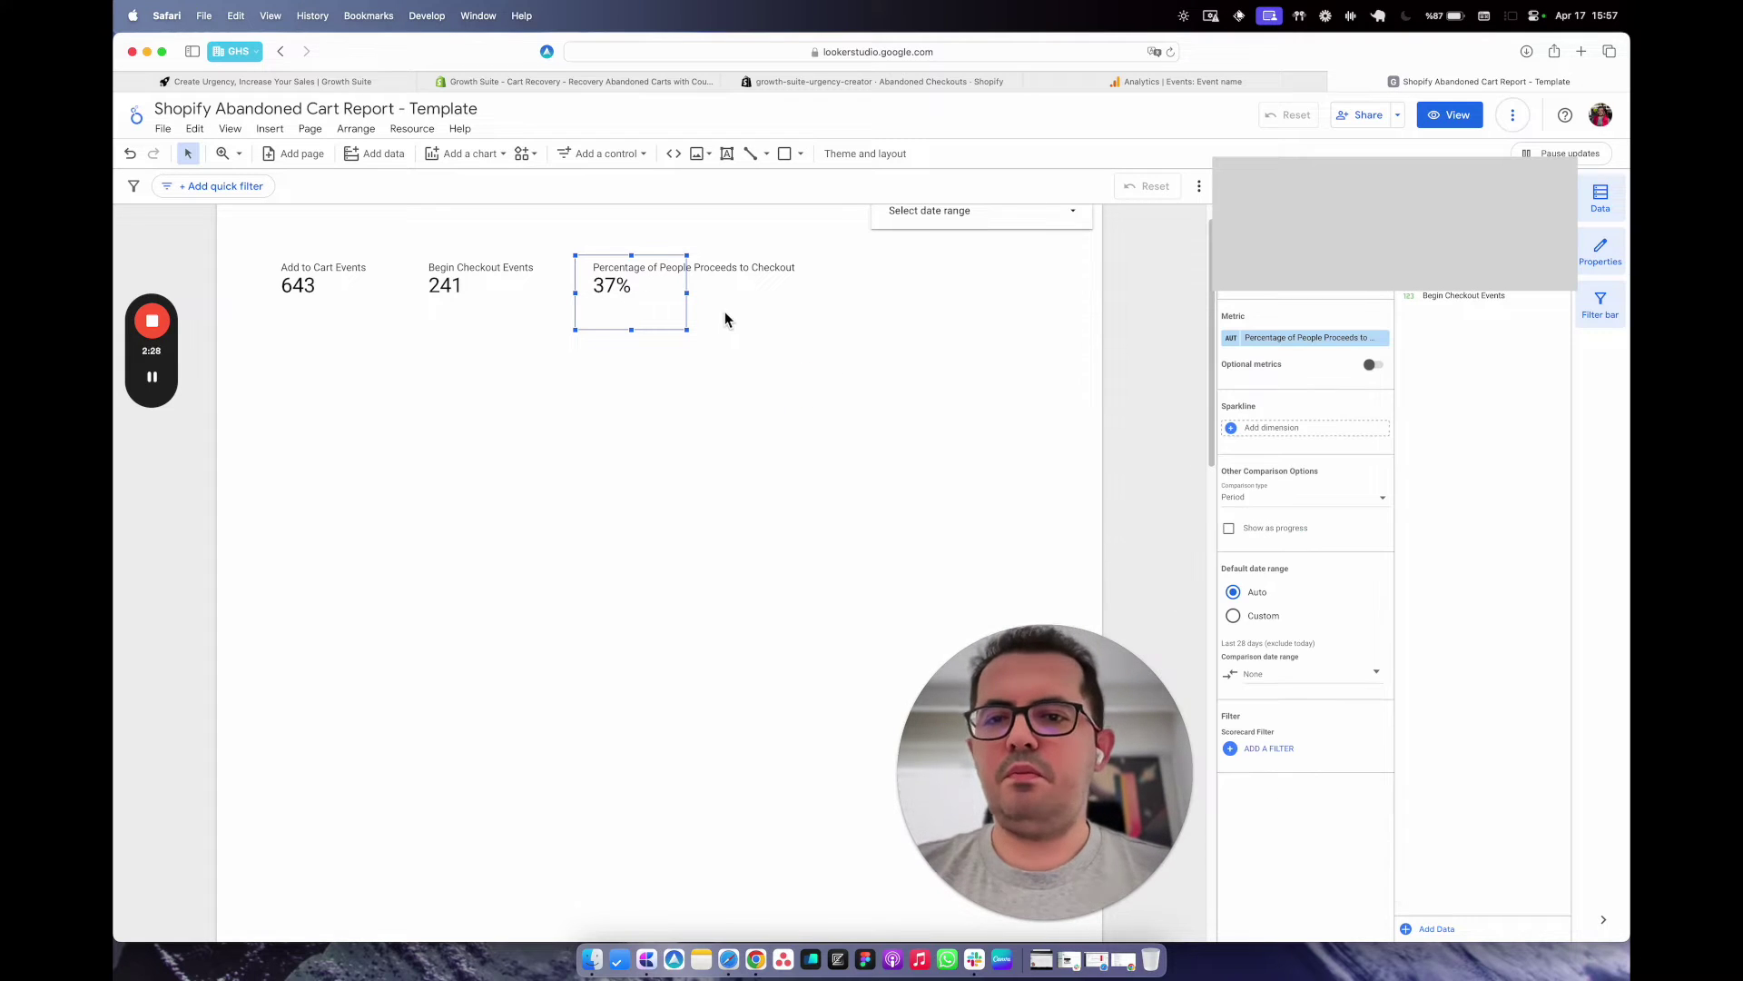
# Widen the 37% scorecard so 'Percentage of People Proceeds to Checkout' shows in full.
pyautogui.moveTo(686, 292); pyautogui.dragTo(804, 293)
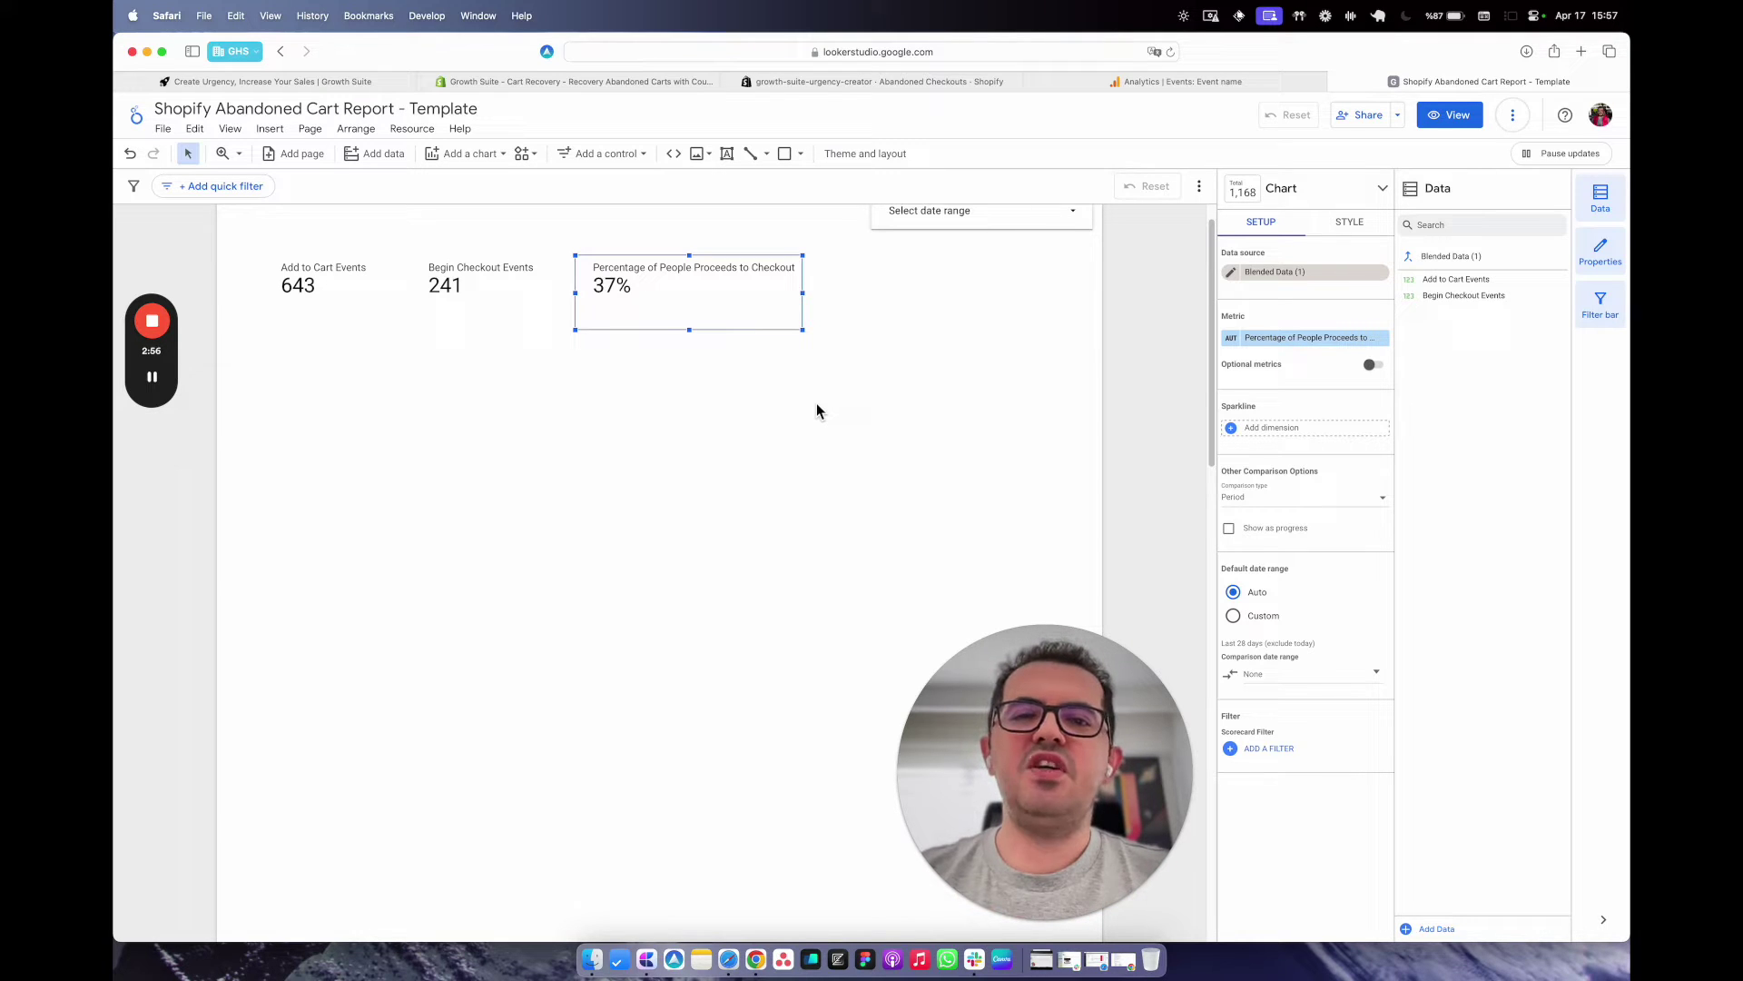
pyautogui.click(790, 416)
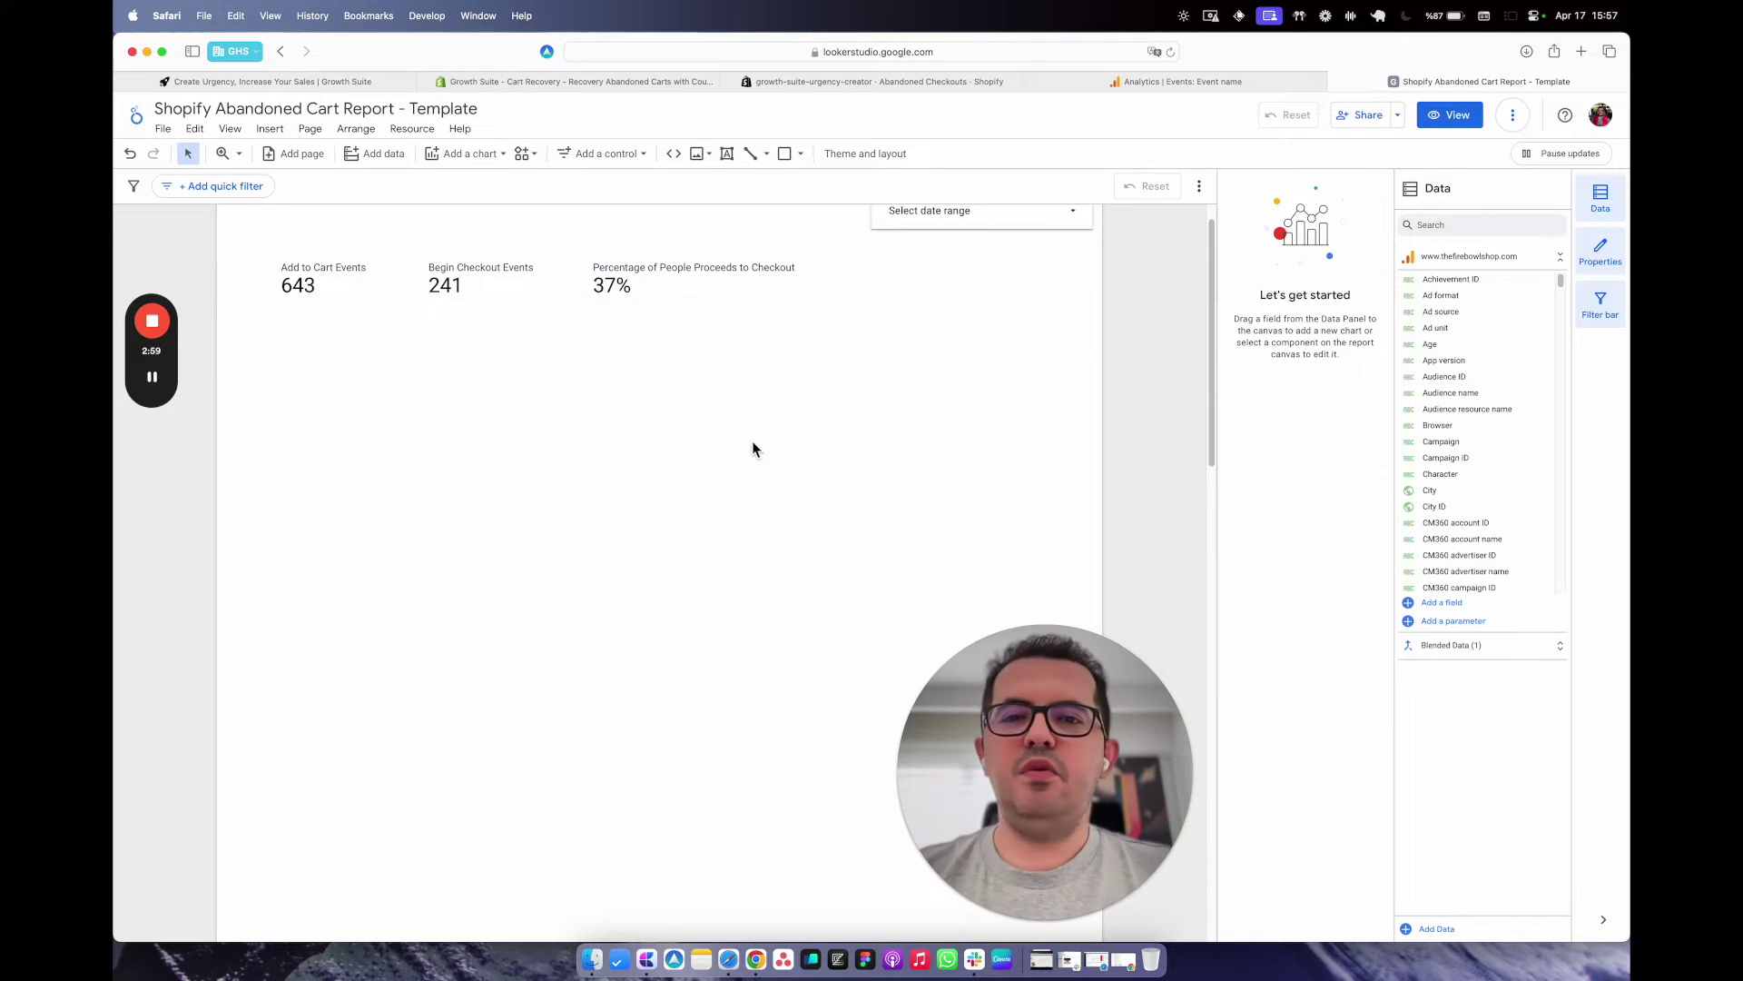
pyautogui.scroll(1, 750, 458)
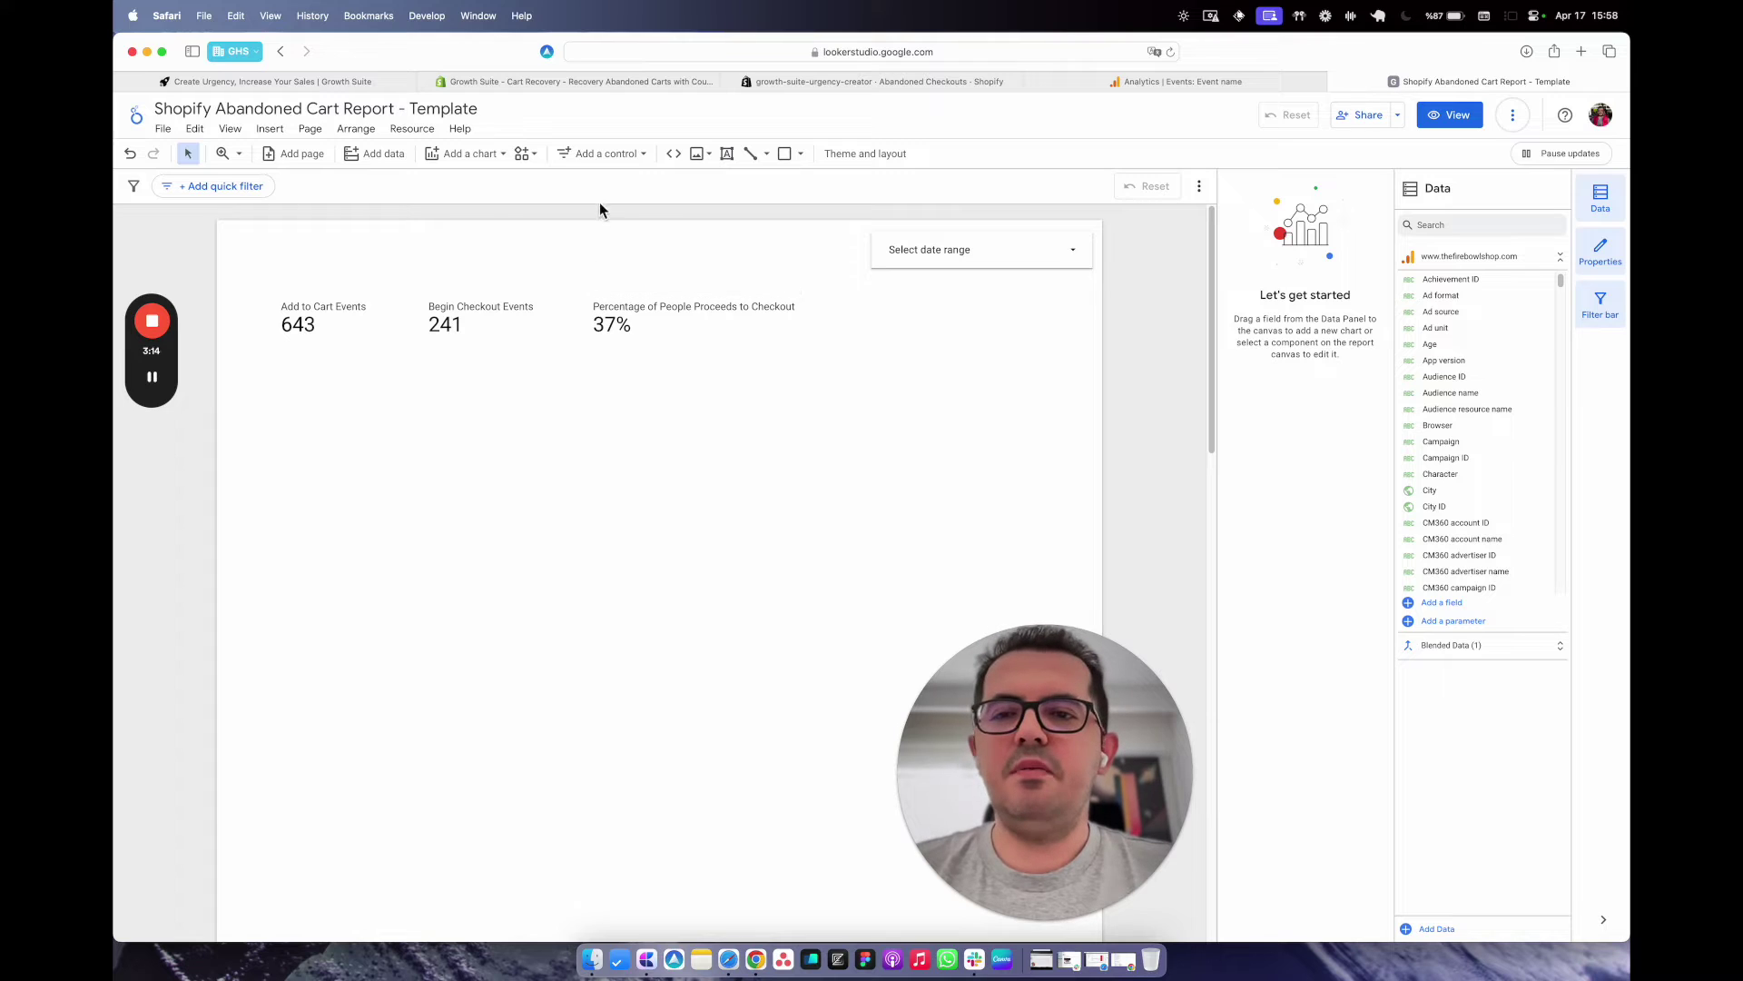
# Add a time series chart below the three scorecards.
pyautogui.click(500, 165)
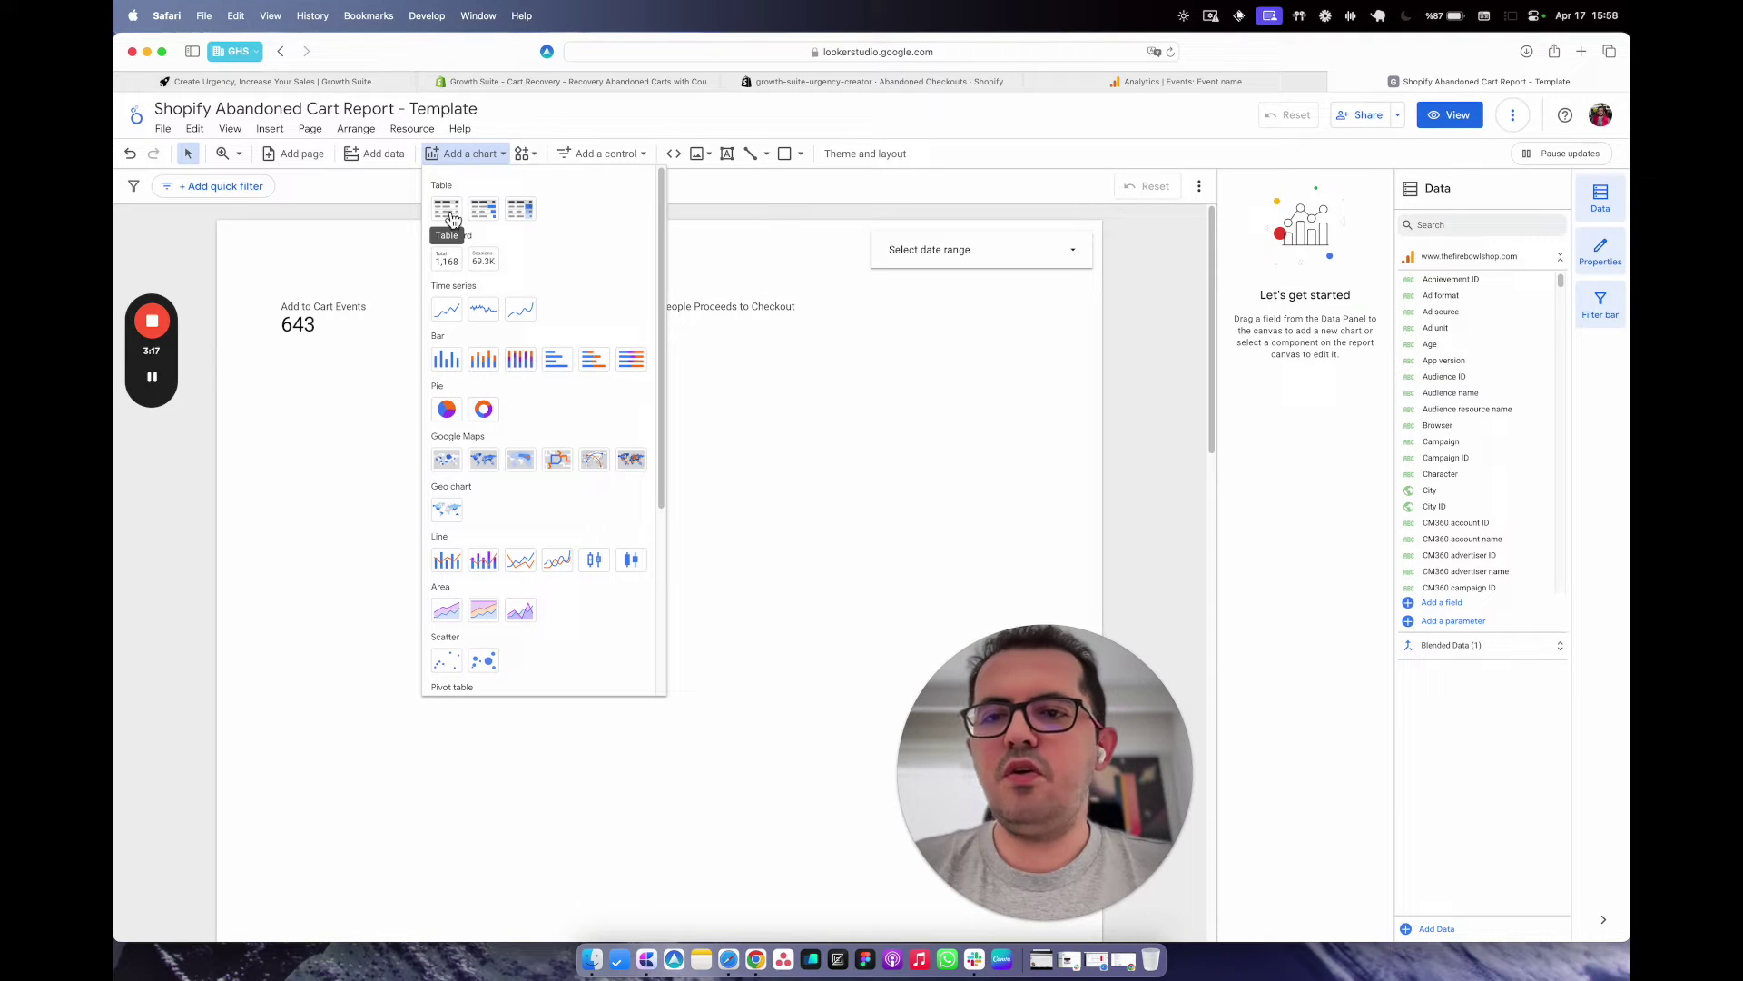
pyautogui.click(447, 309)
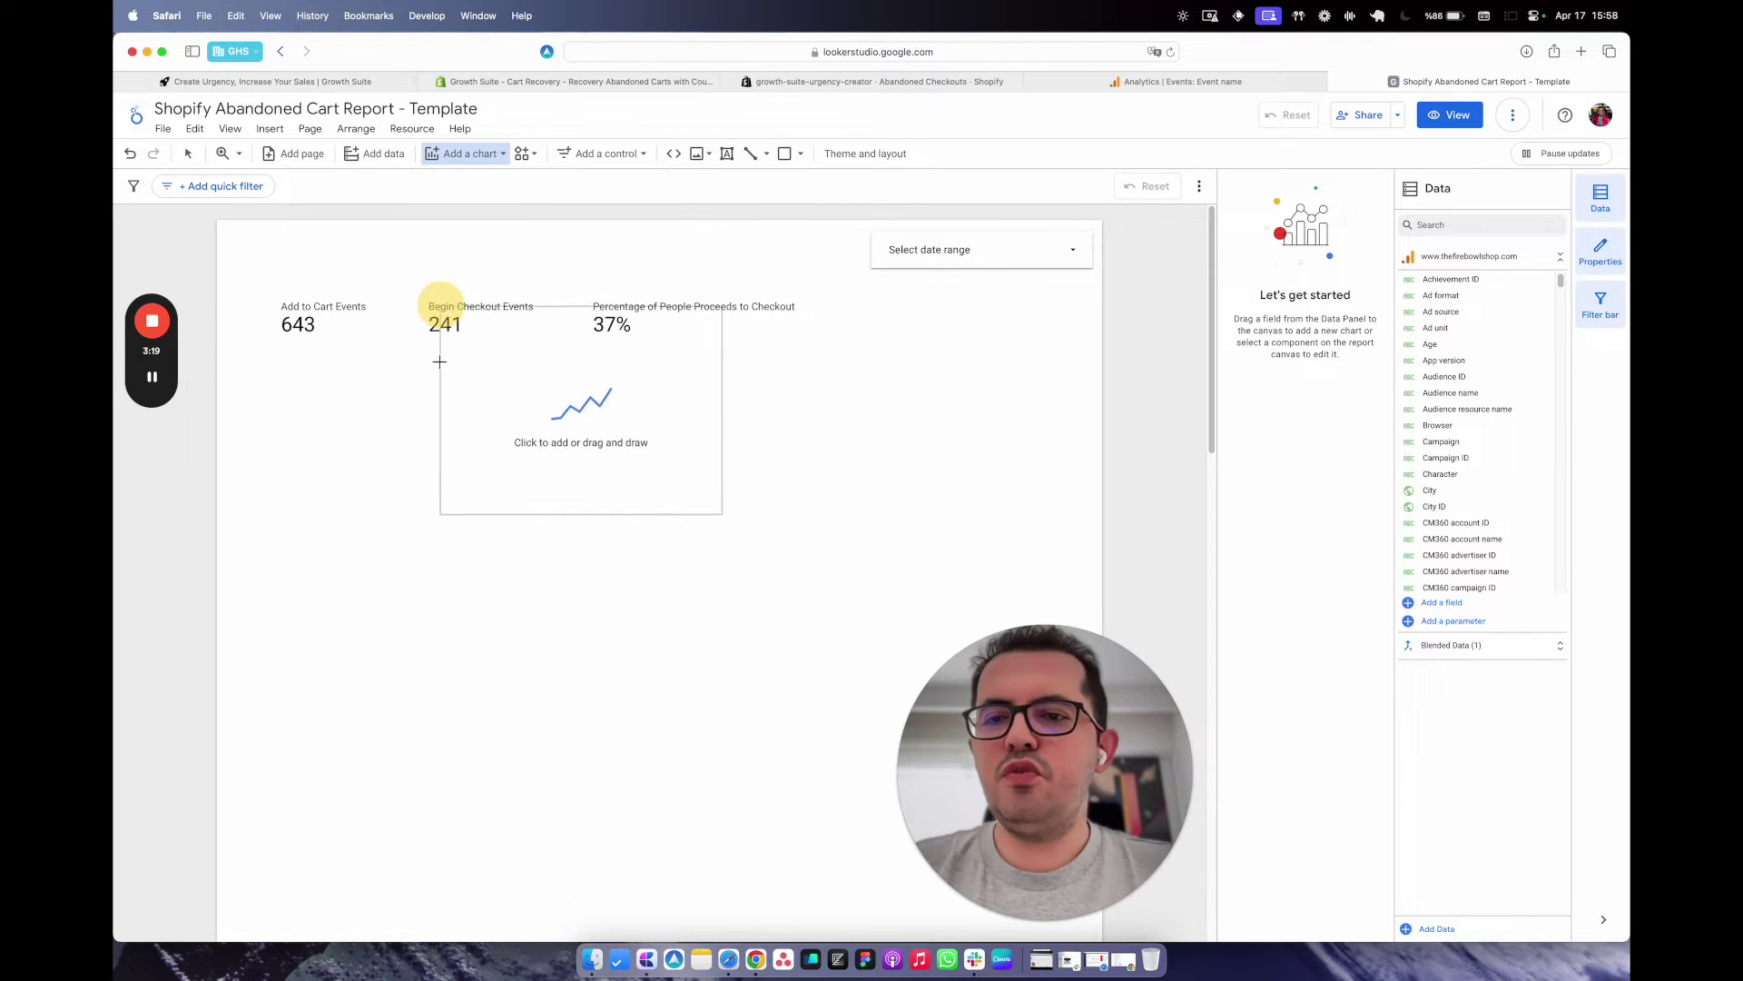
pyautogui.click(269, 373)
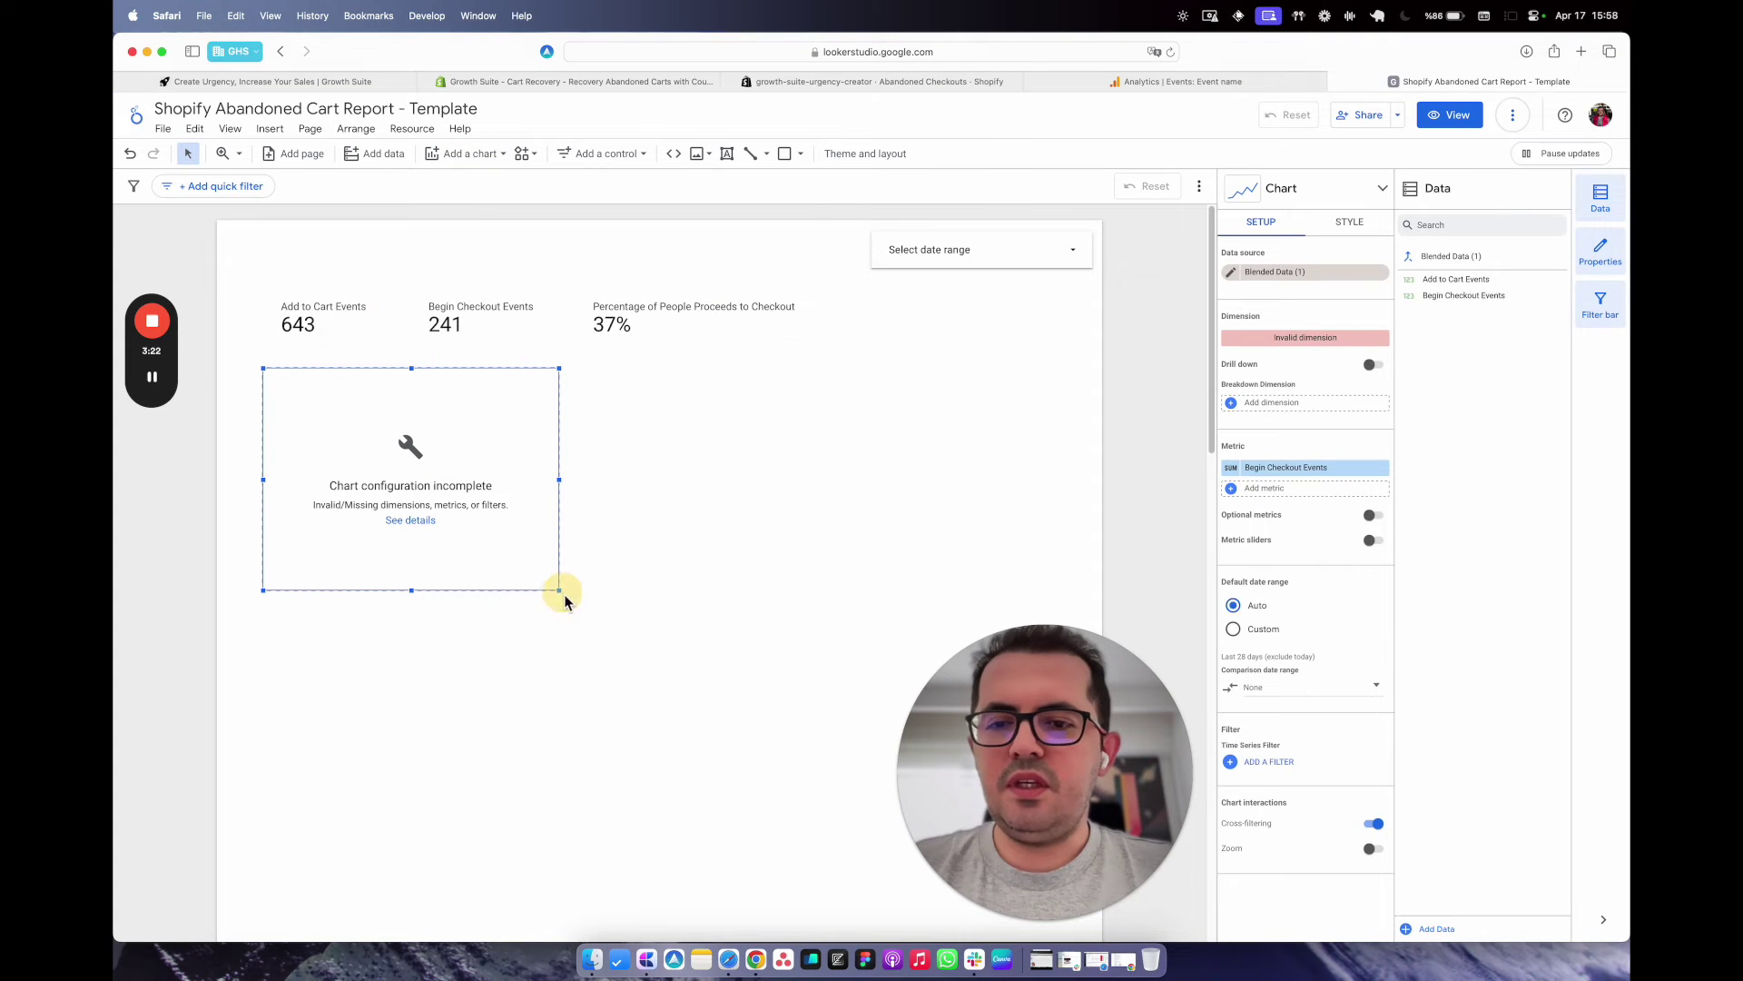
pyautogui.moveTo(558, 591); pyautogui.dragTo(1094, 651)
pyautogui.press('super+z')
pyautogui.click(634, 606)
pyautogui.moveTo(687, 511); pyautogui.dragTo(696, 527)
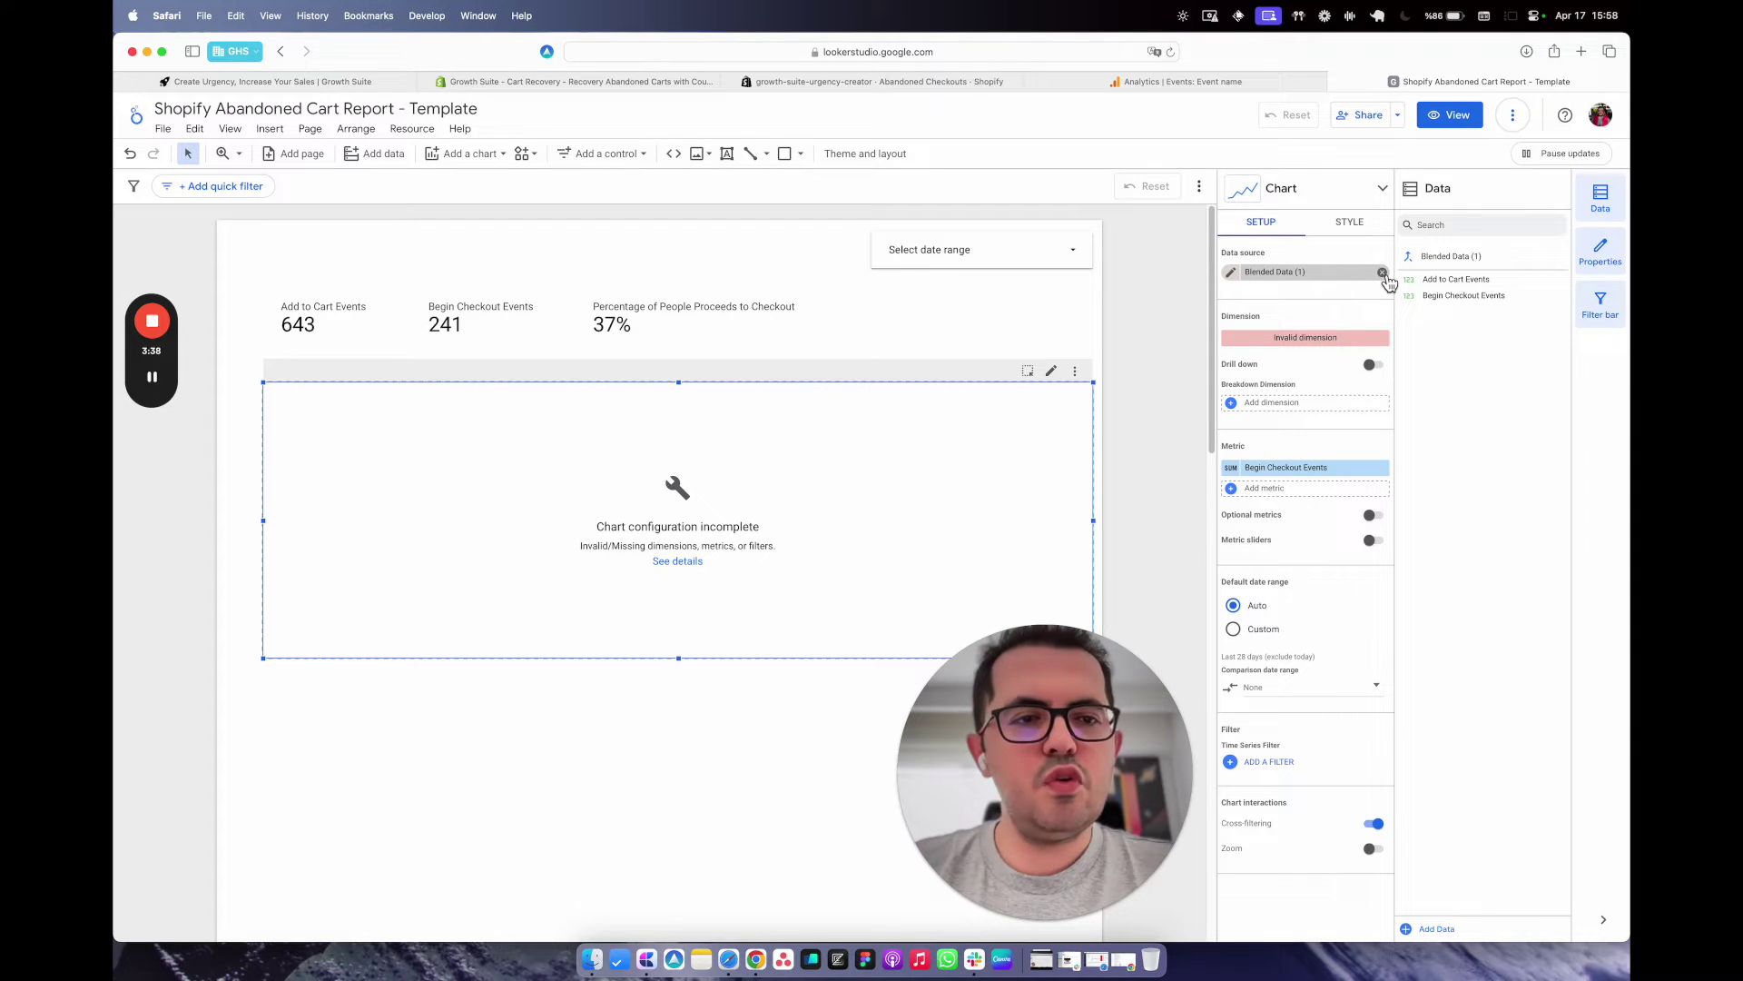
# Replace the chart's Blended Data source with the Google Analytics source to plot daily Event count.
pyautogui.click(1382, 273)
pyautogui.click(1342, 281)
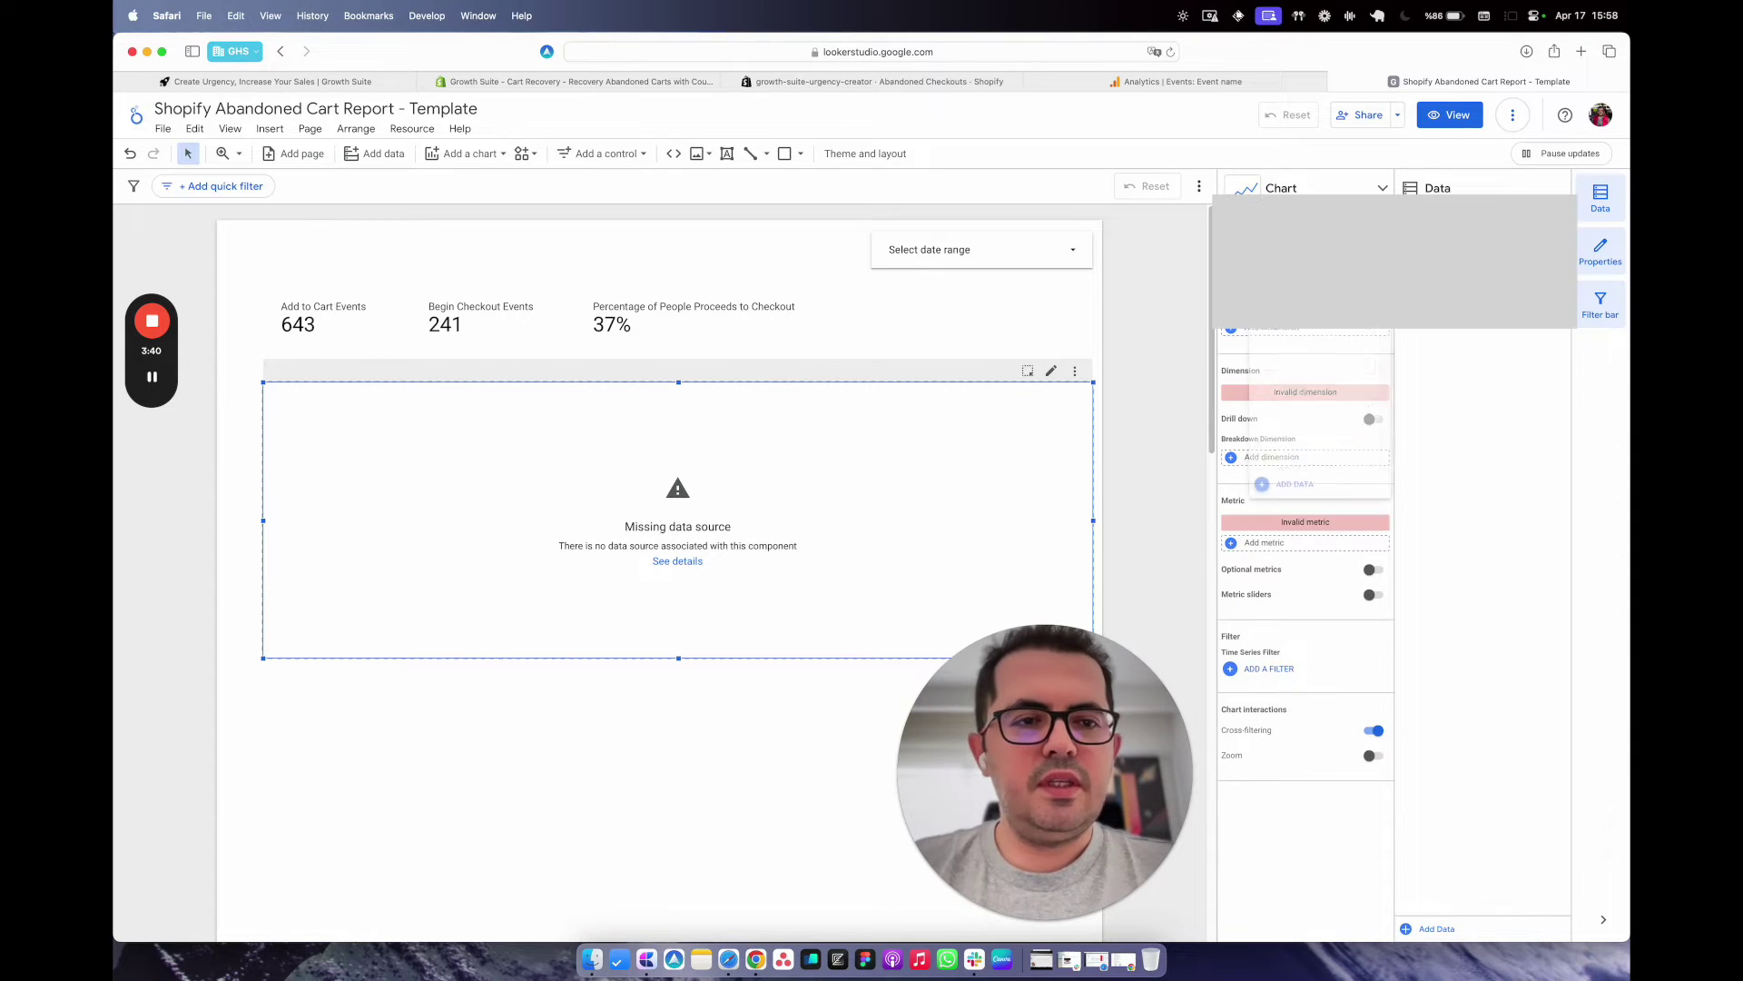
pyautogui.click(1323, 331)
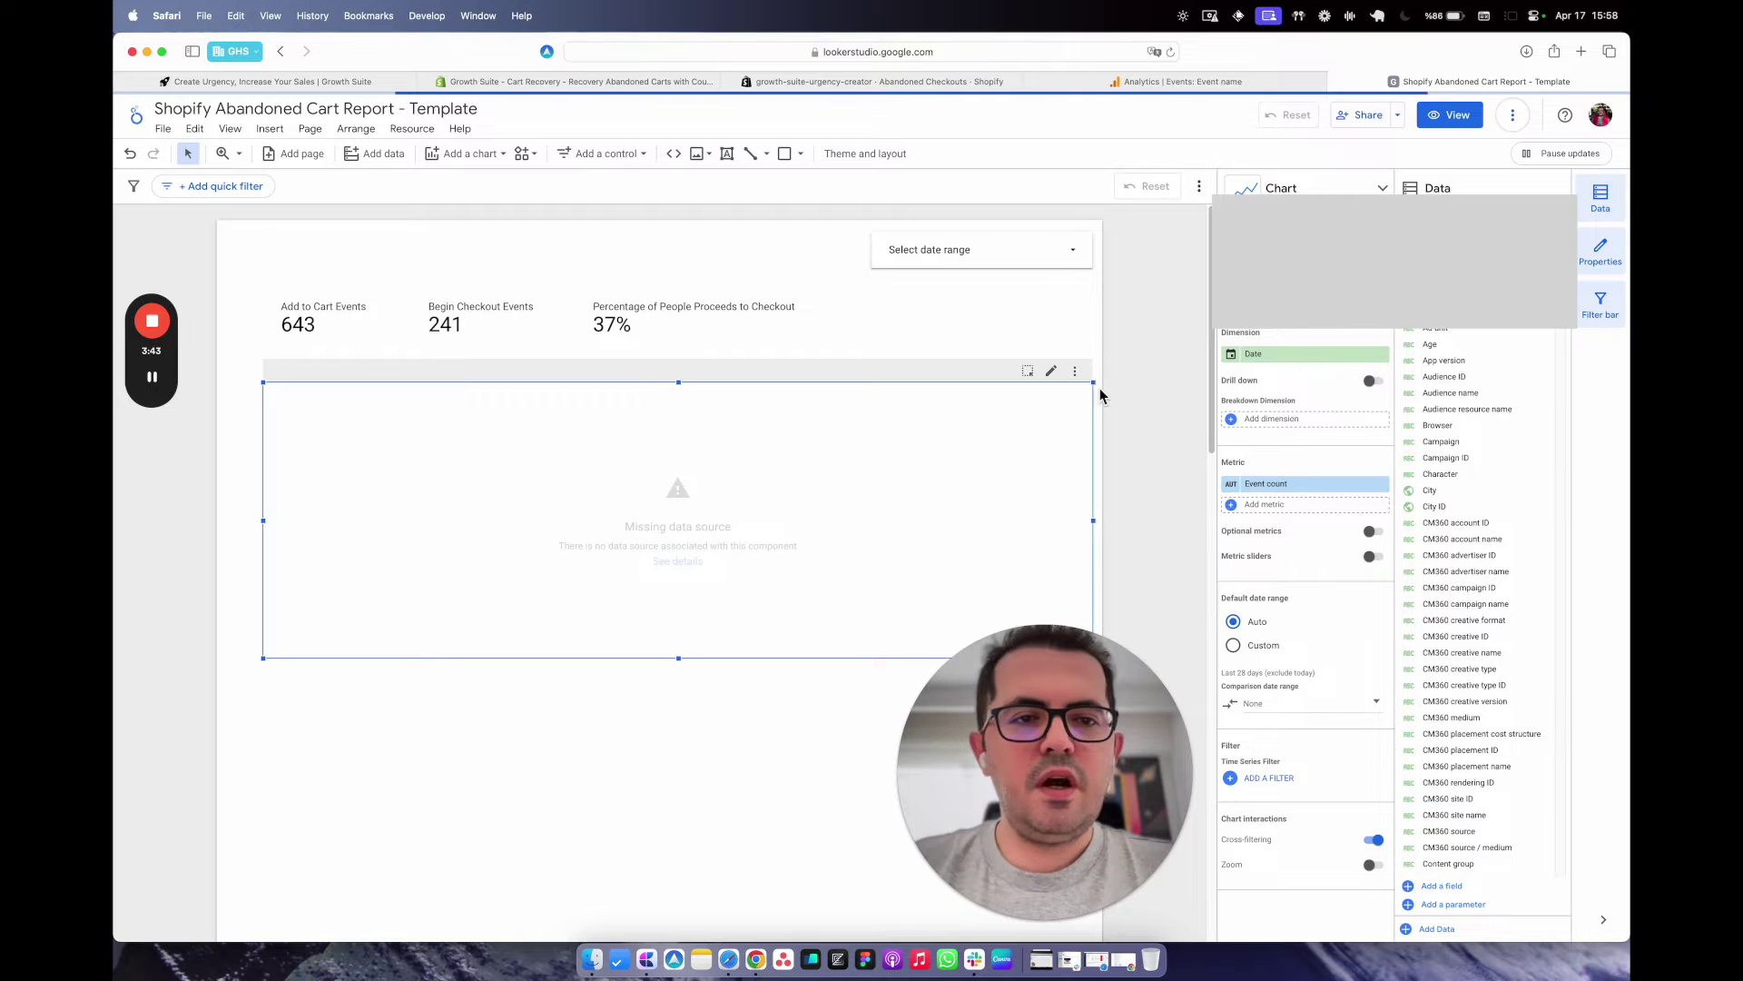
pyautogui.click(1269, 777)
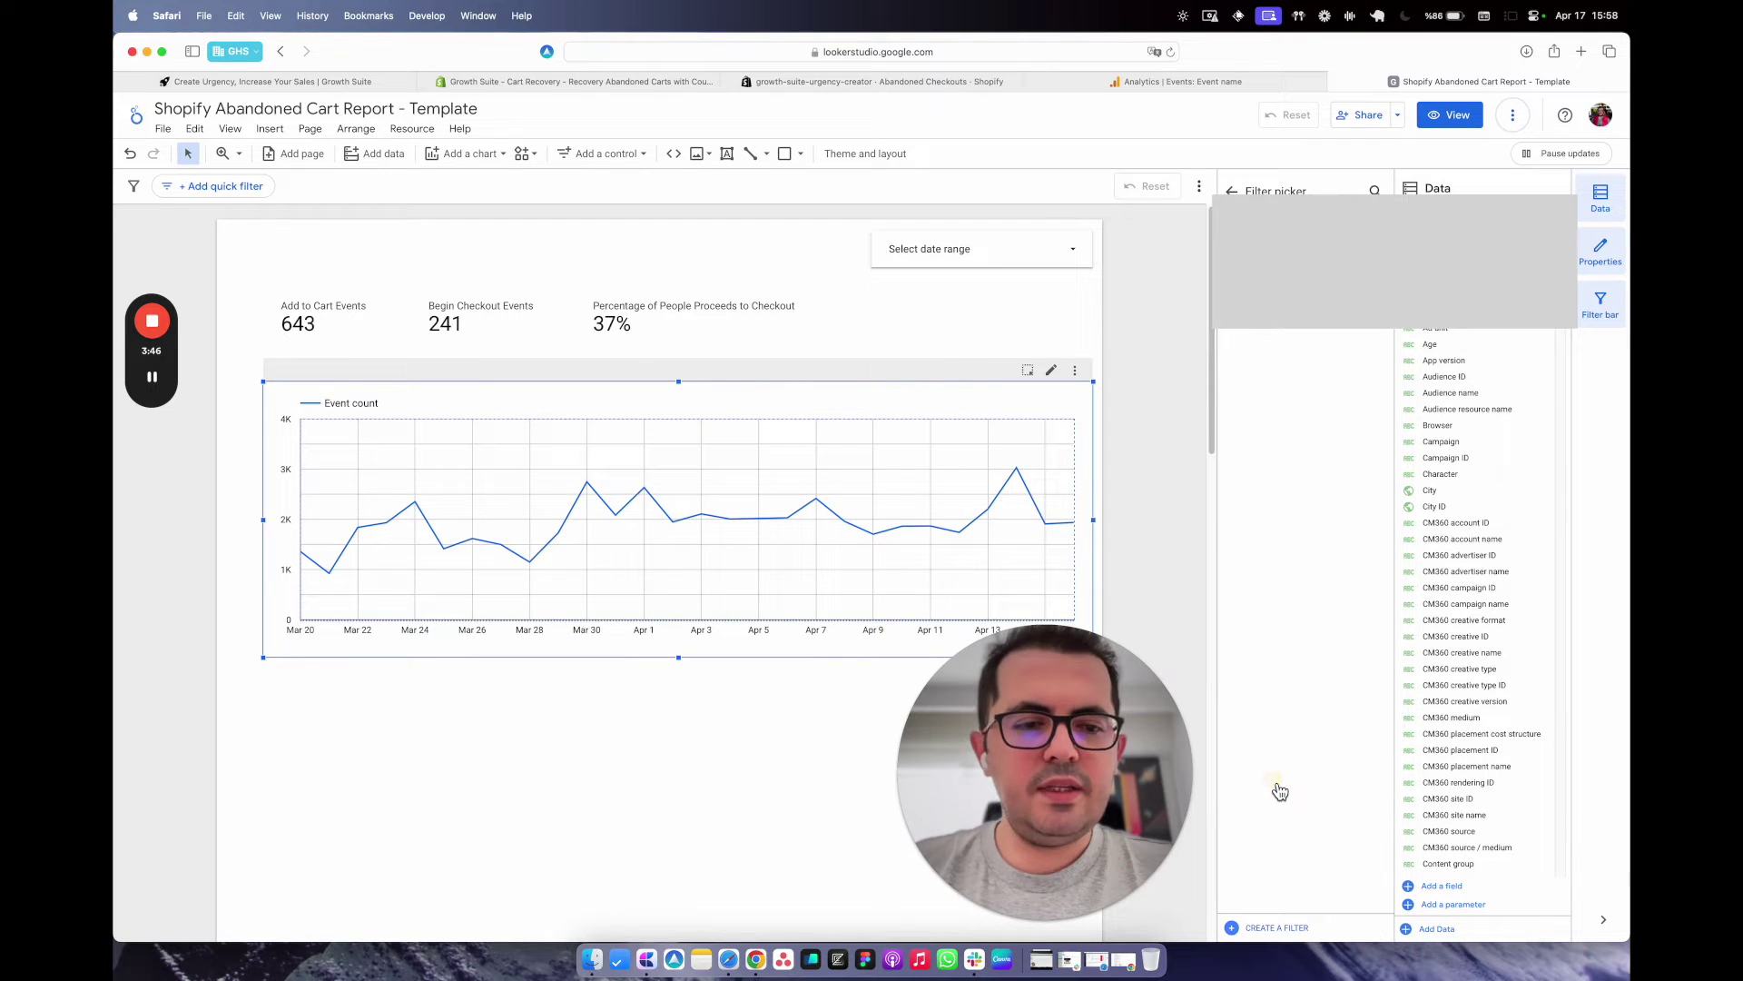
# Start a chart filter whose first condition includes Event name Equal to add_to_cart.
pyautogui.click(1280, 927)
pyautogui.click(364, 619)
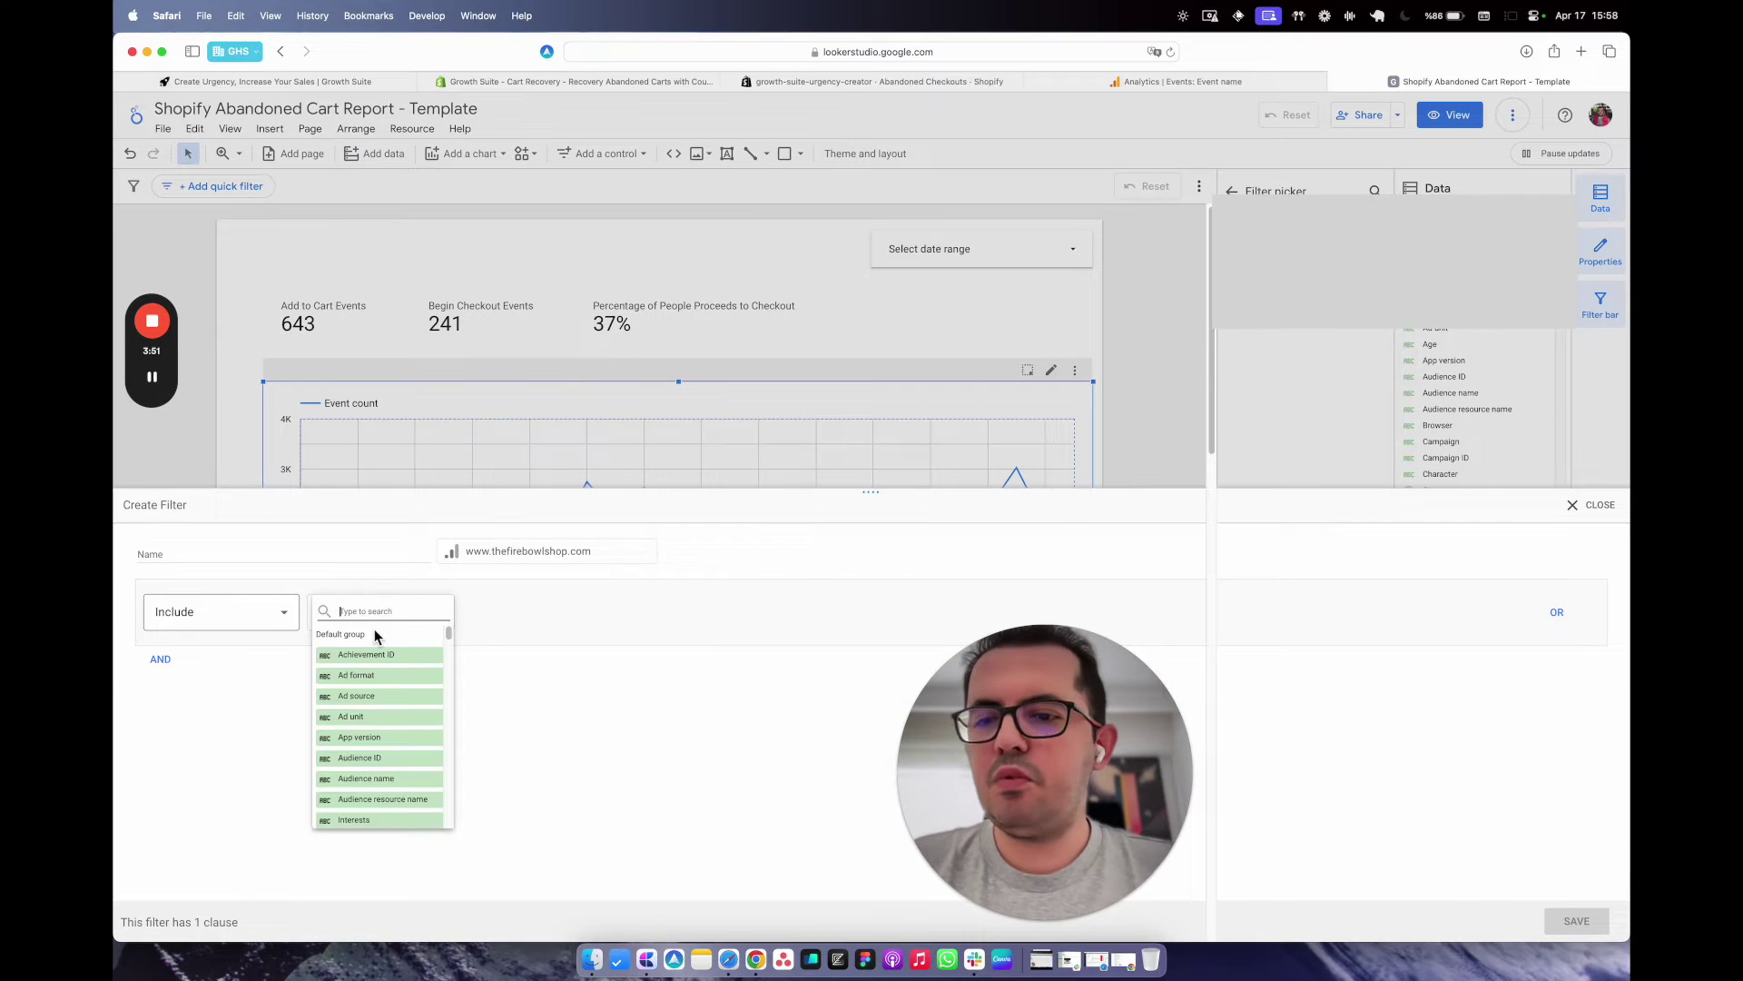
pyautogui.write('event')
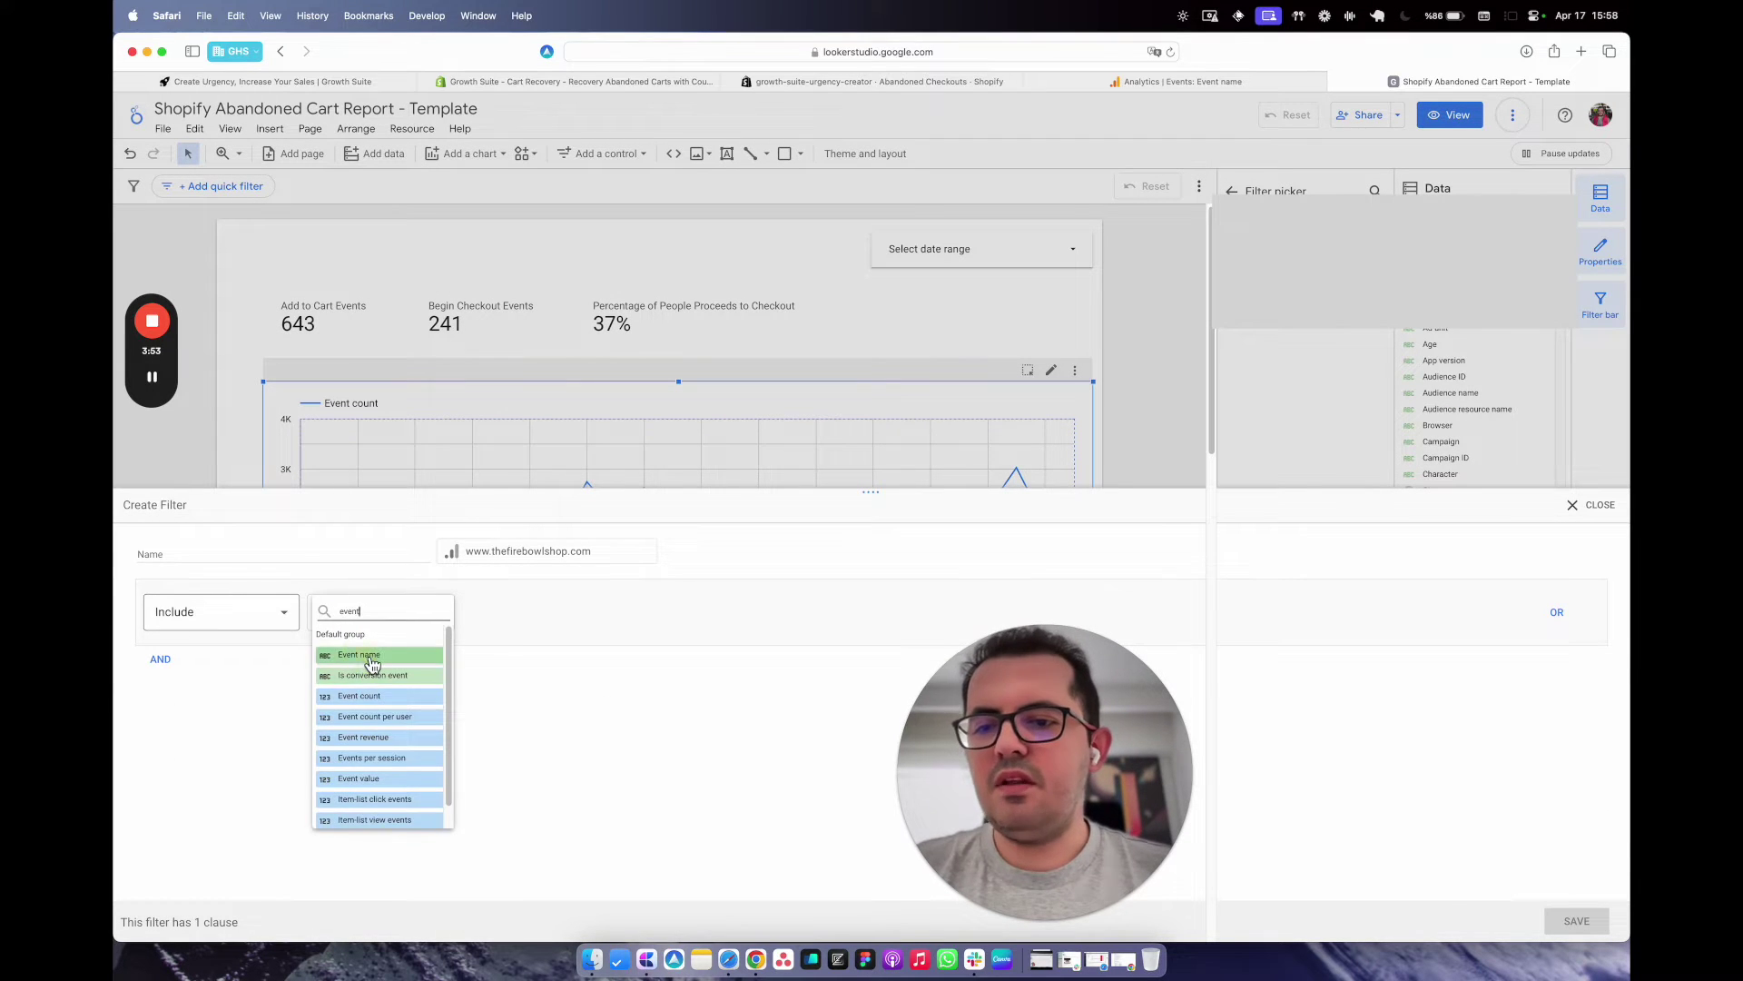
pyautogui.click(371, 657)
pyautogui.click(509, 621)
pyautogui.click(526, 654)
pyautogui.click(736, 612)
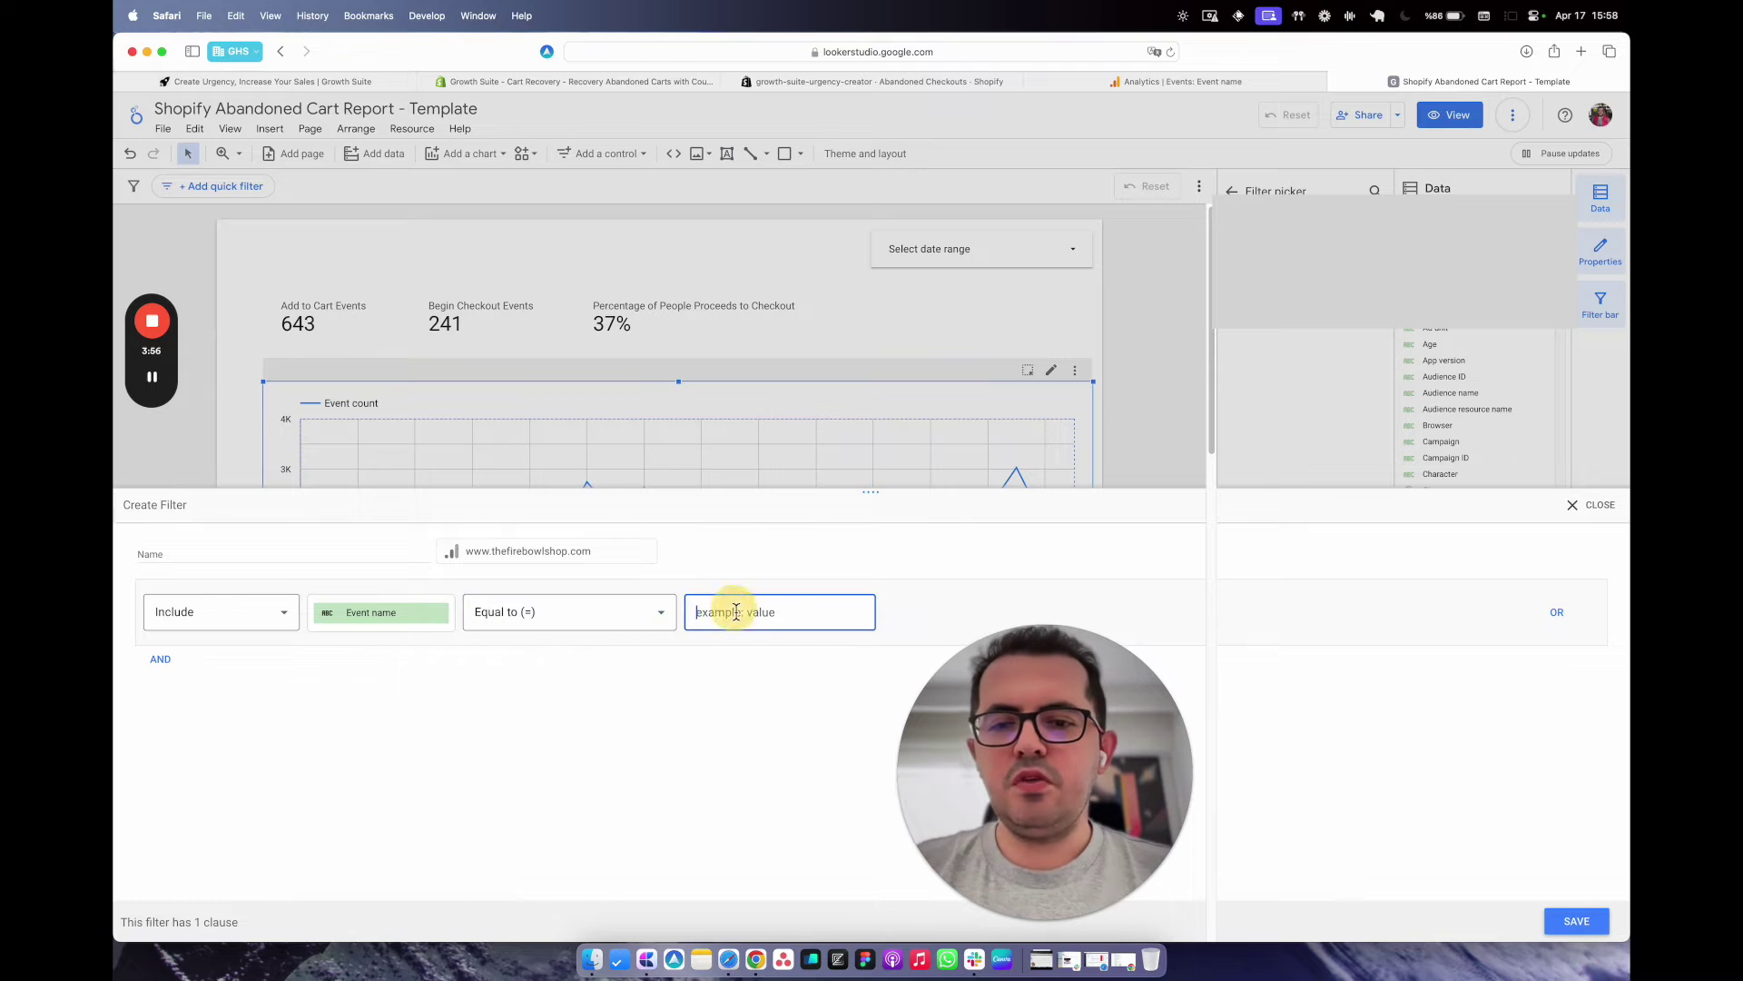
pyautogui.click(445, 658)
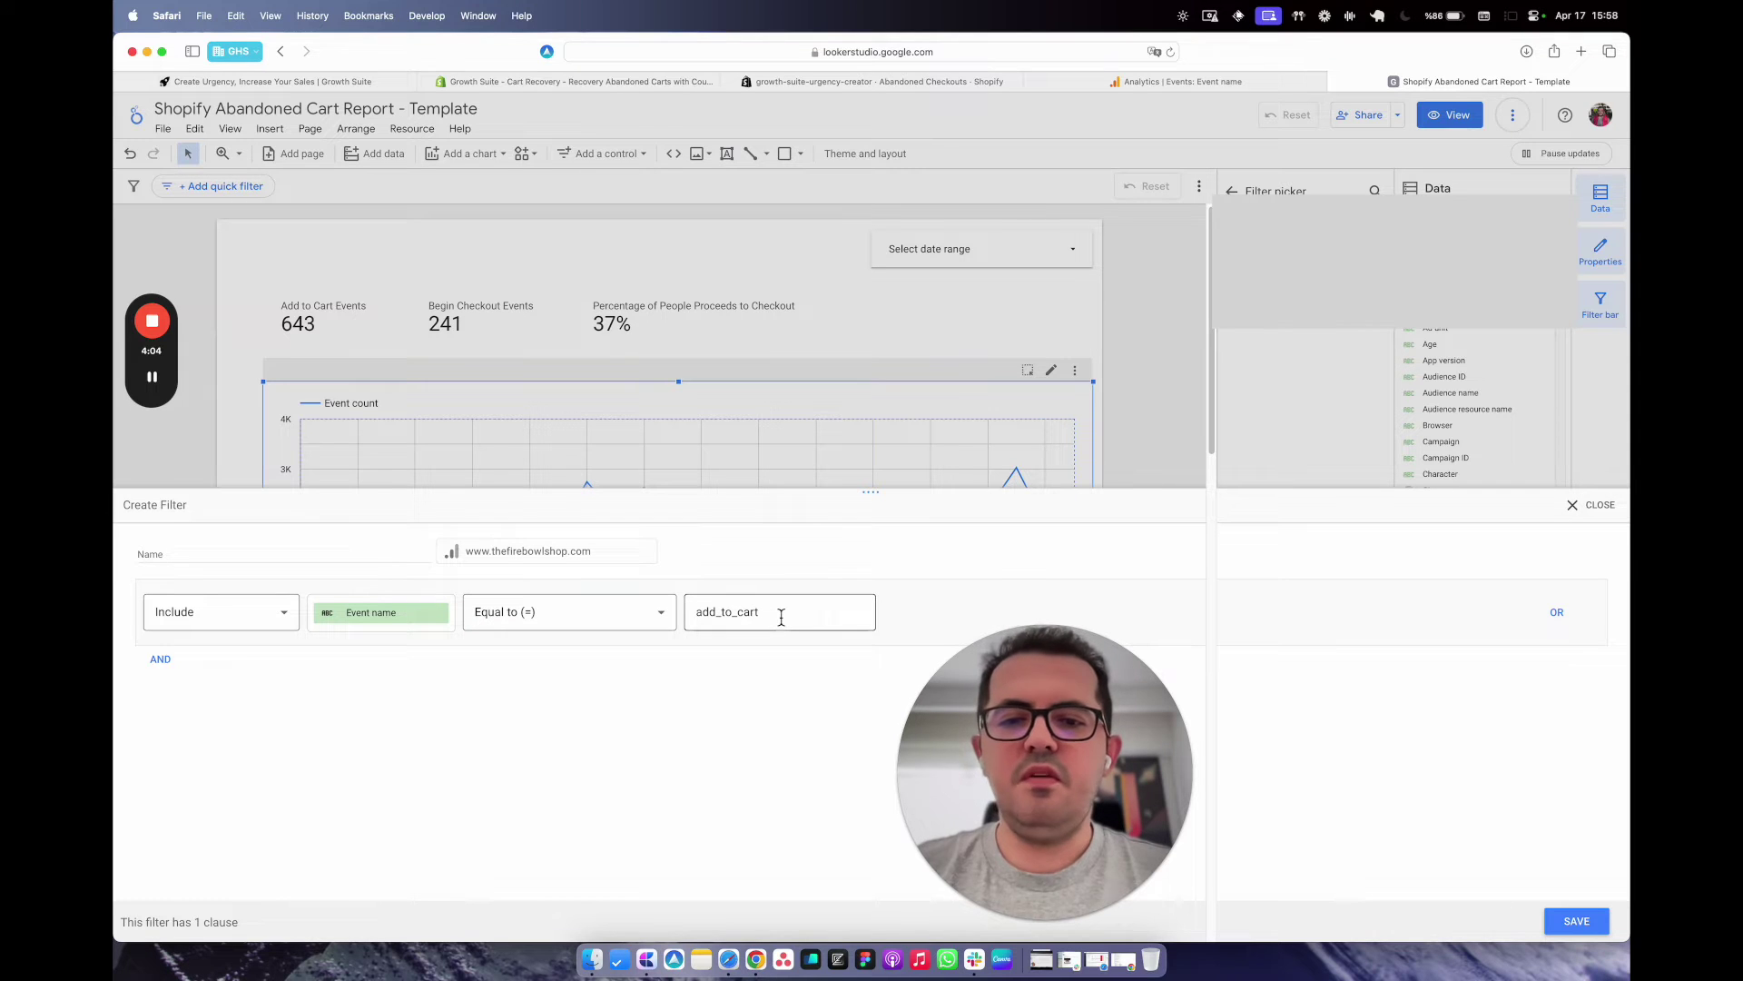
# Add an AND condition excluding Event name begin_checkout, name the filter 'cart abandoners', and save.
pyautogui.click(162, 670)
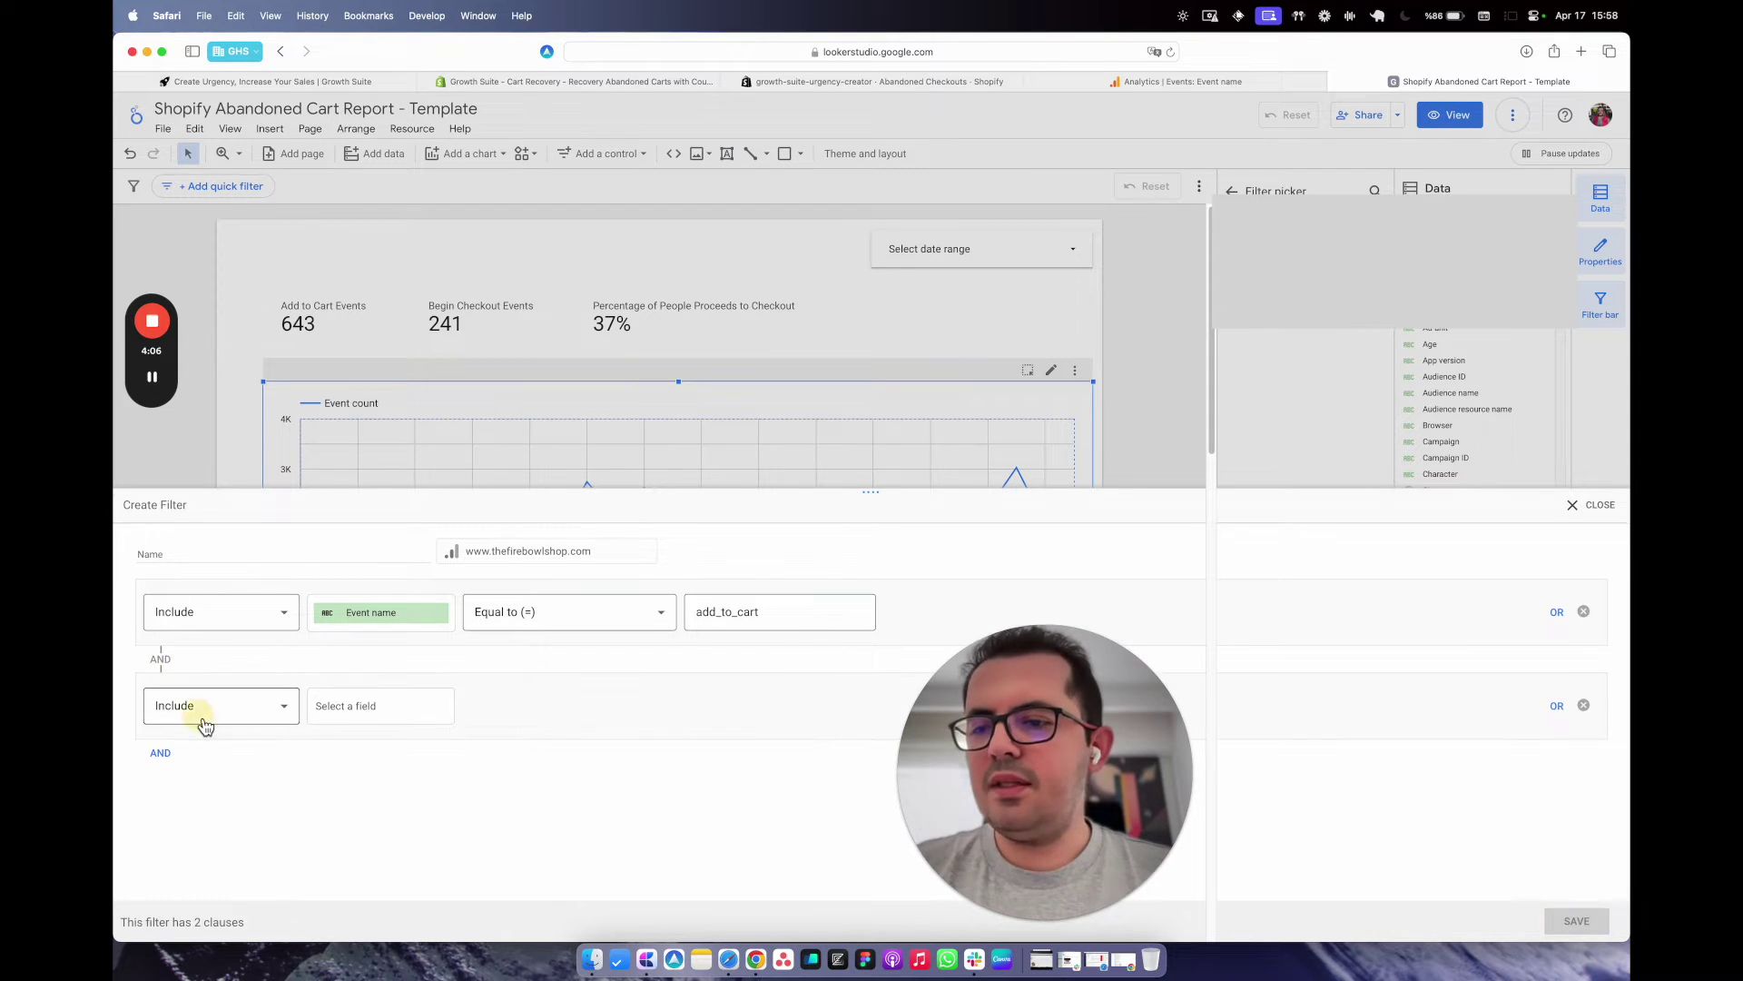
pyautogui.click(204, 712)
pyautogui.click(216, 786)
pyautogui.click(370, 709)
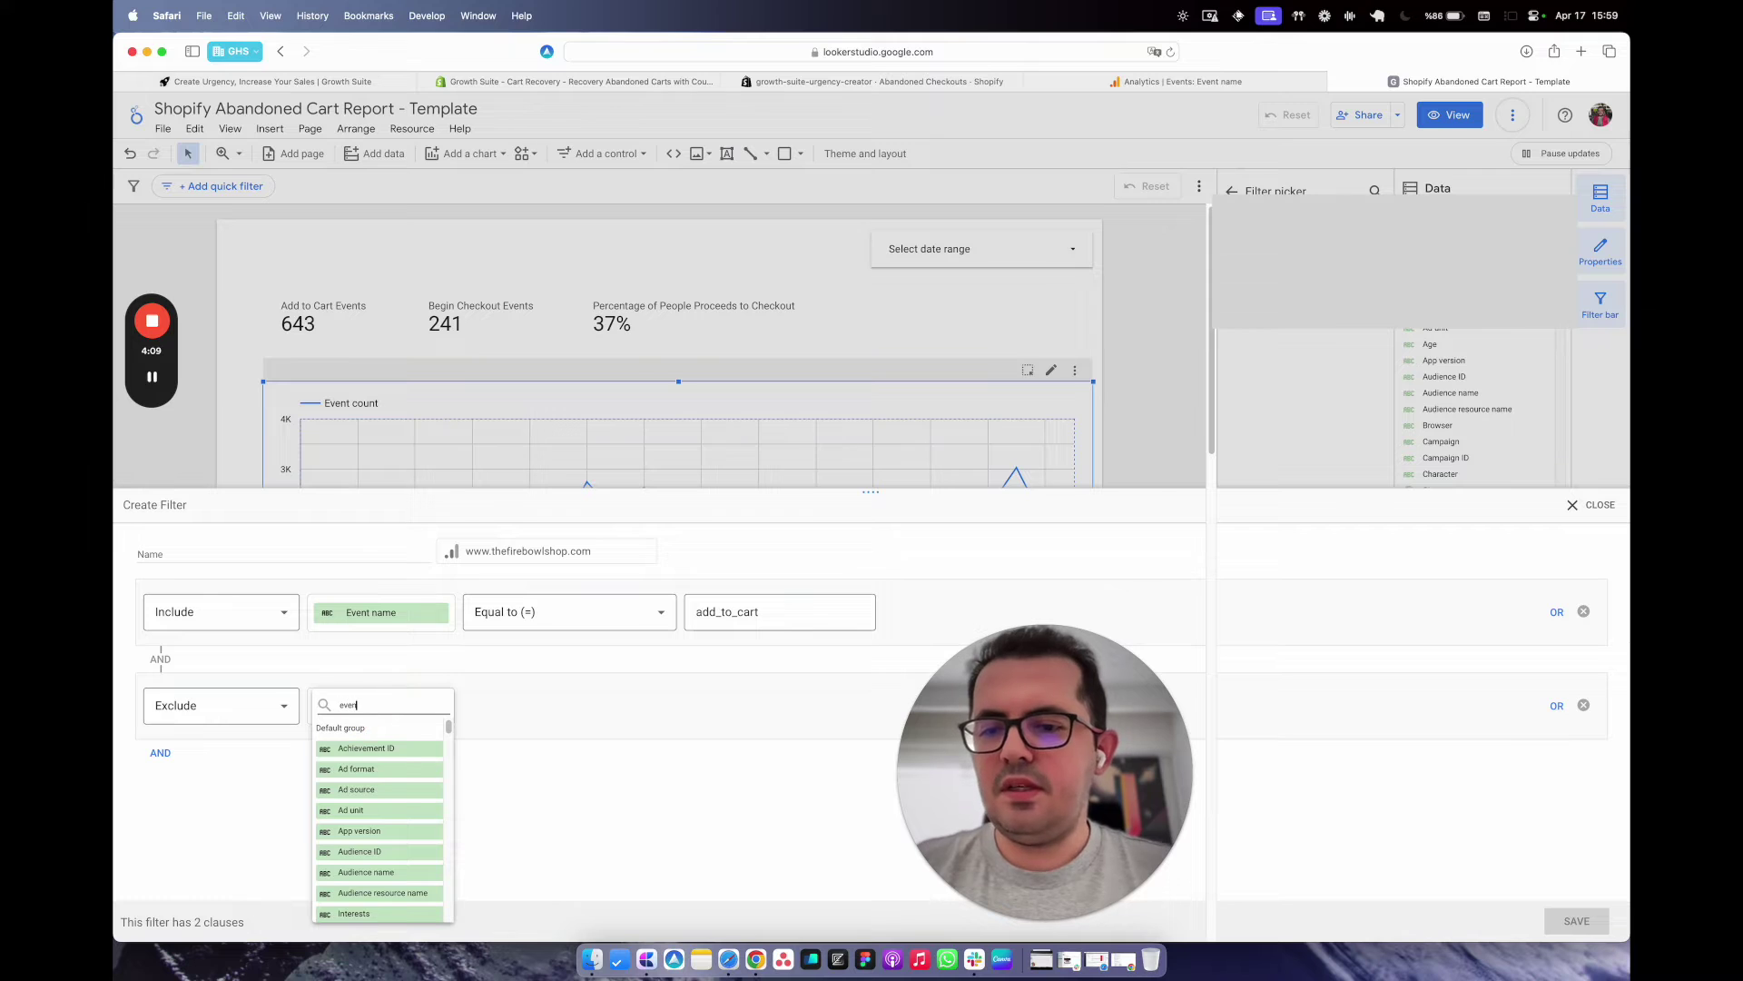
pyautogui.write('even')
pyautogui.click(368, 761)
pyautogui.click(533, 710)
pyautogui.click(544, 744)
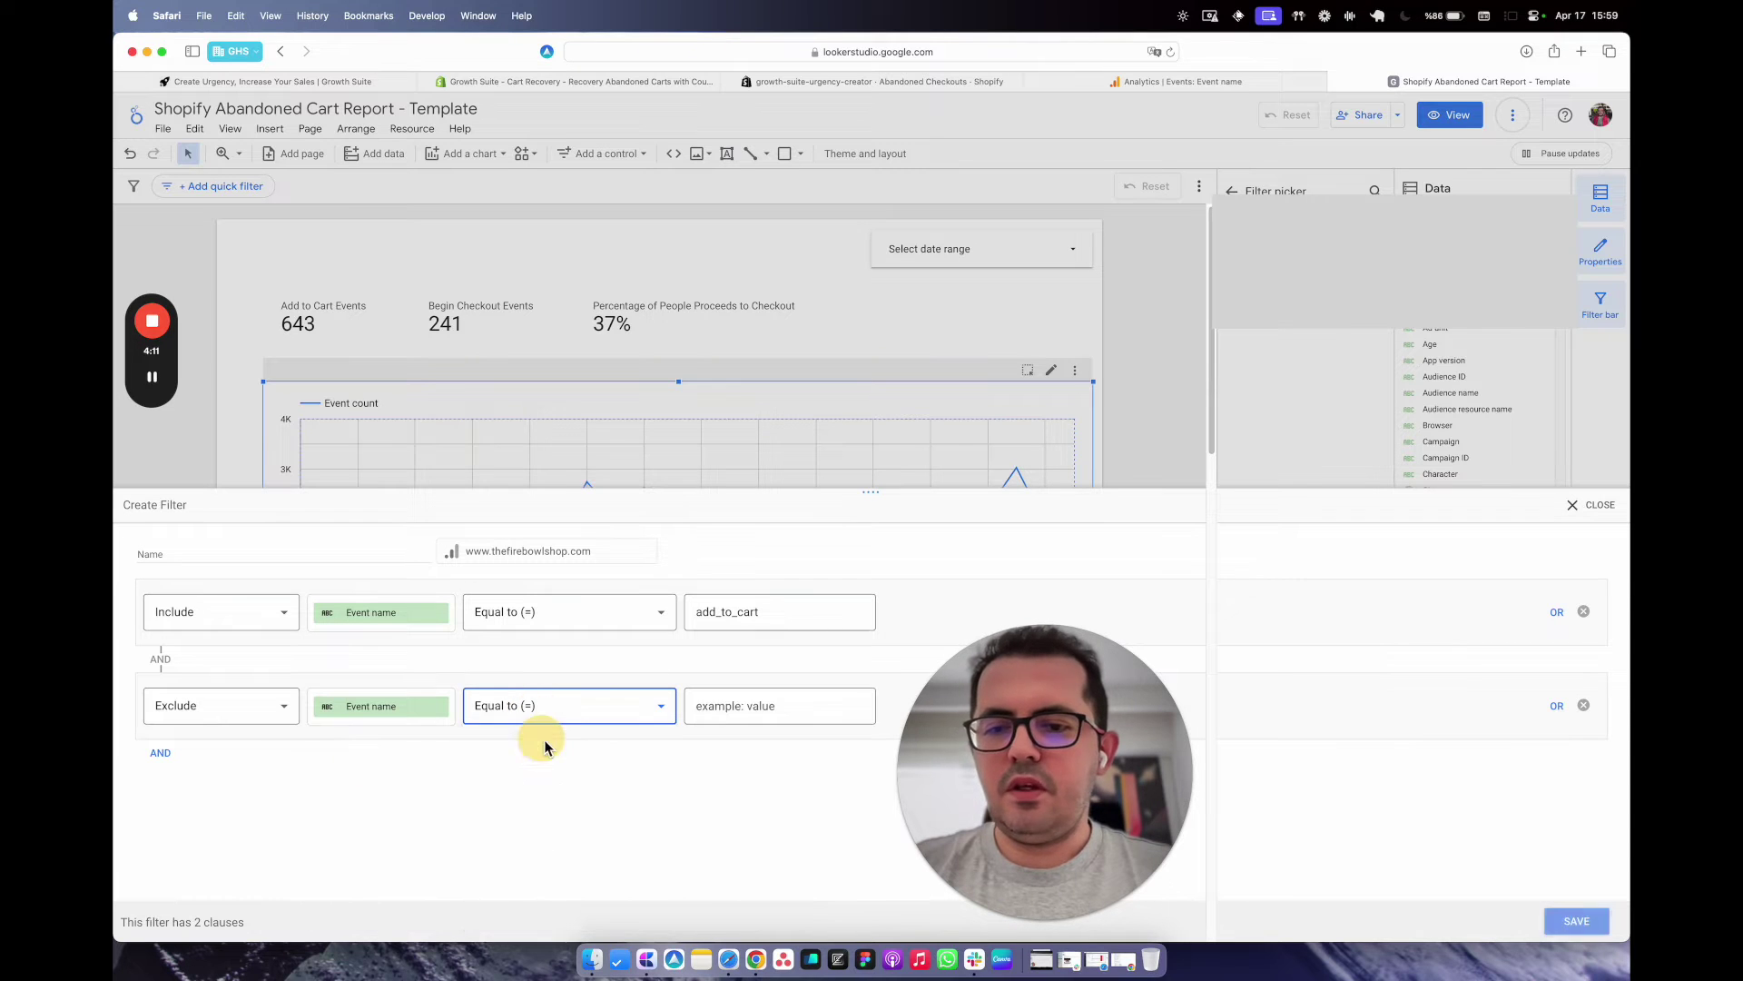
pyautogui.click(738, 706)
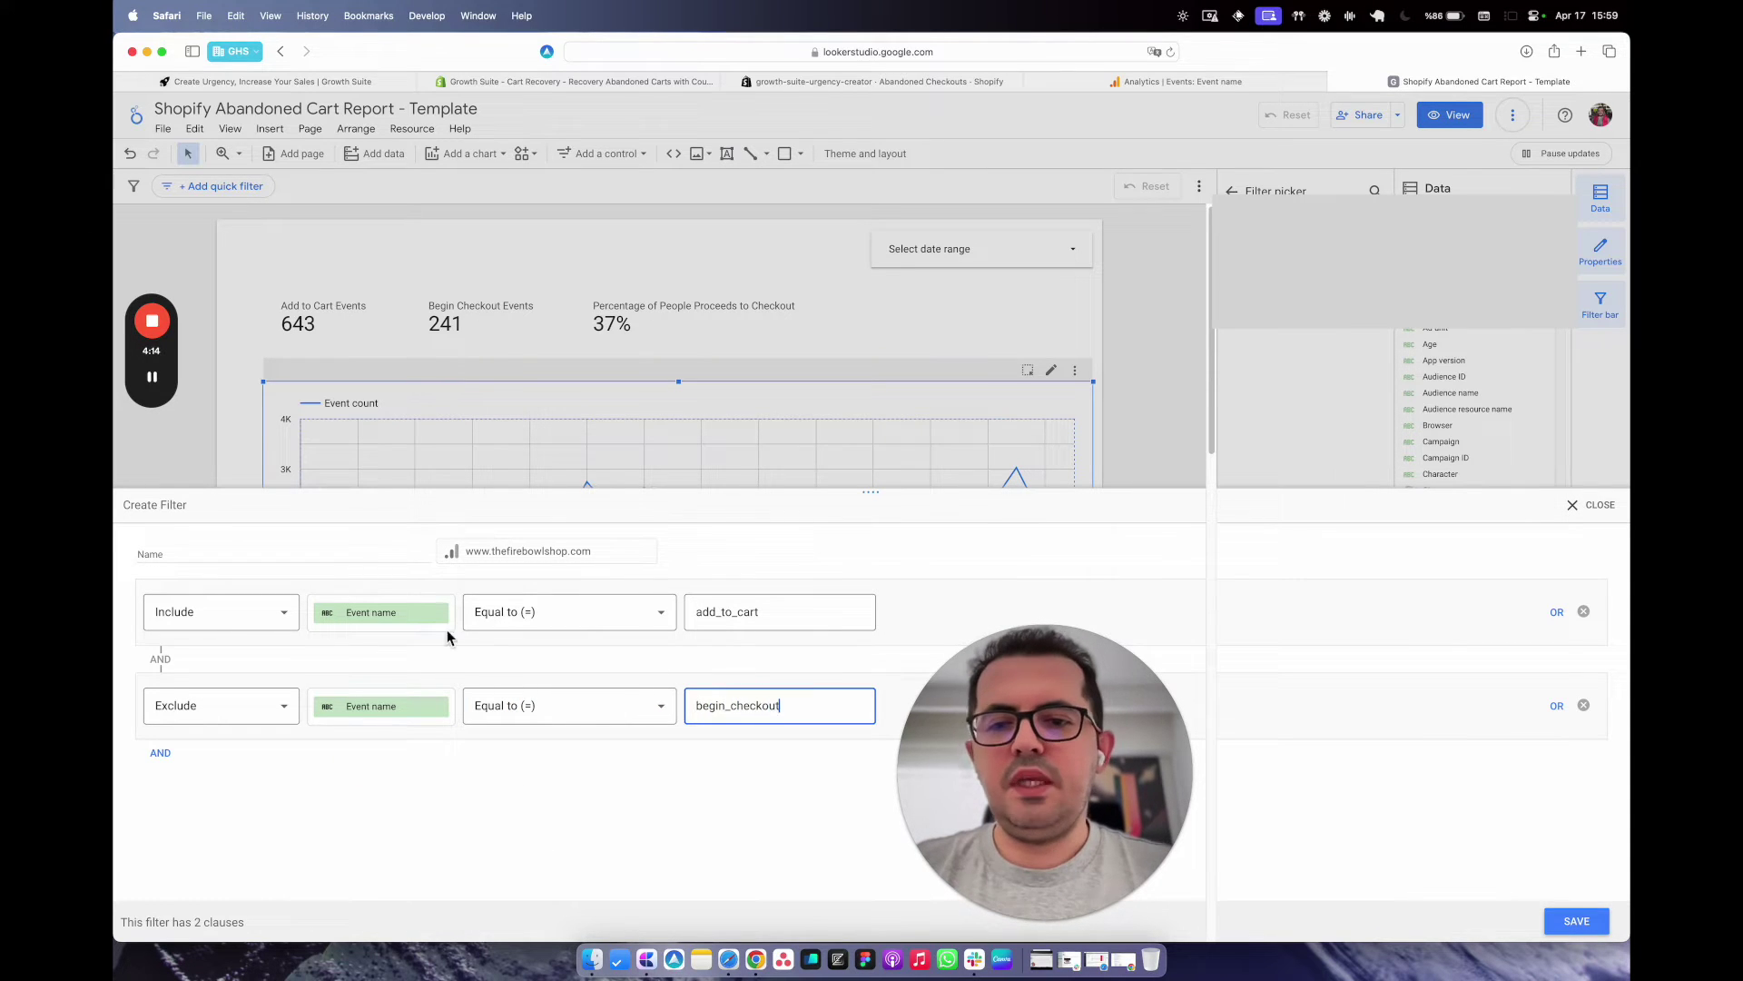
pyautogui.click(320, 556)
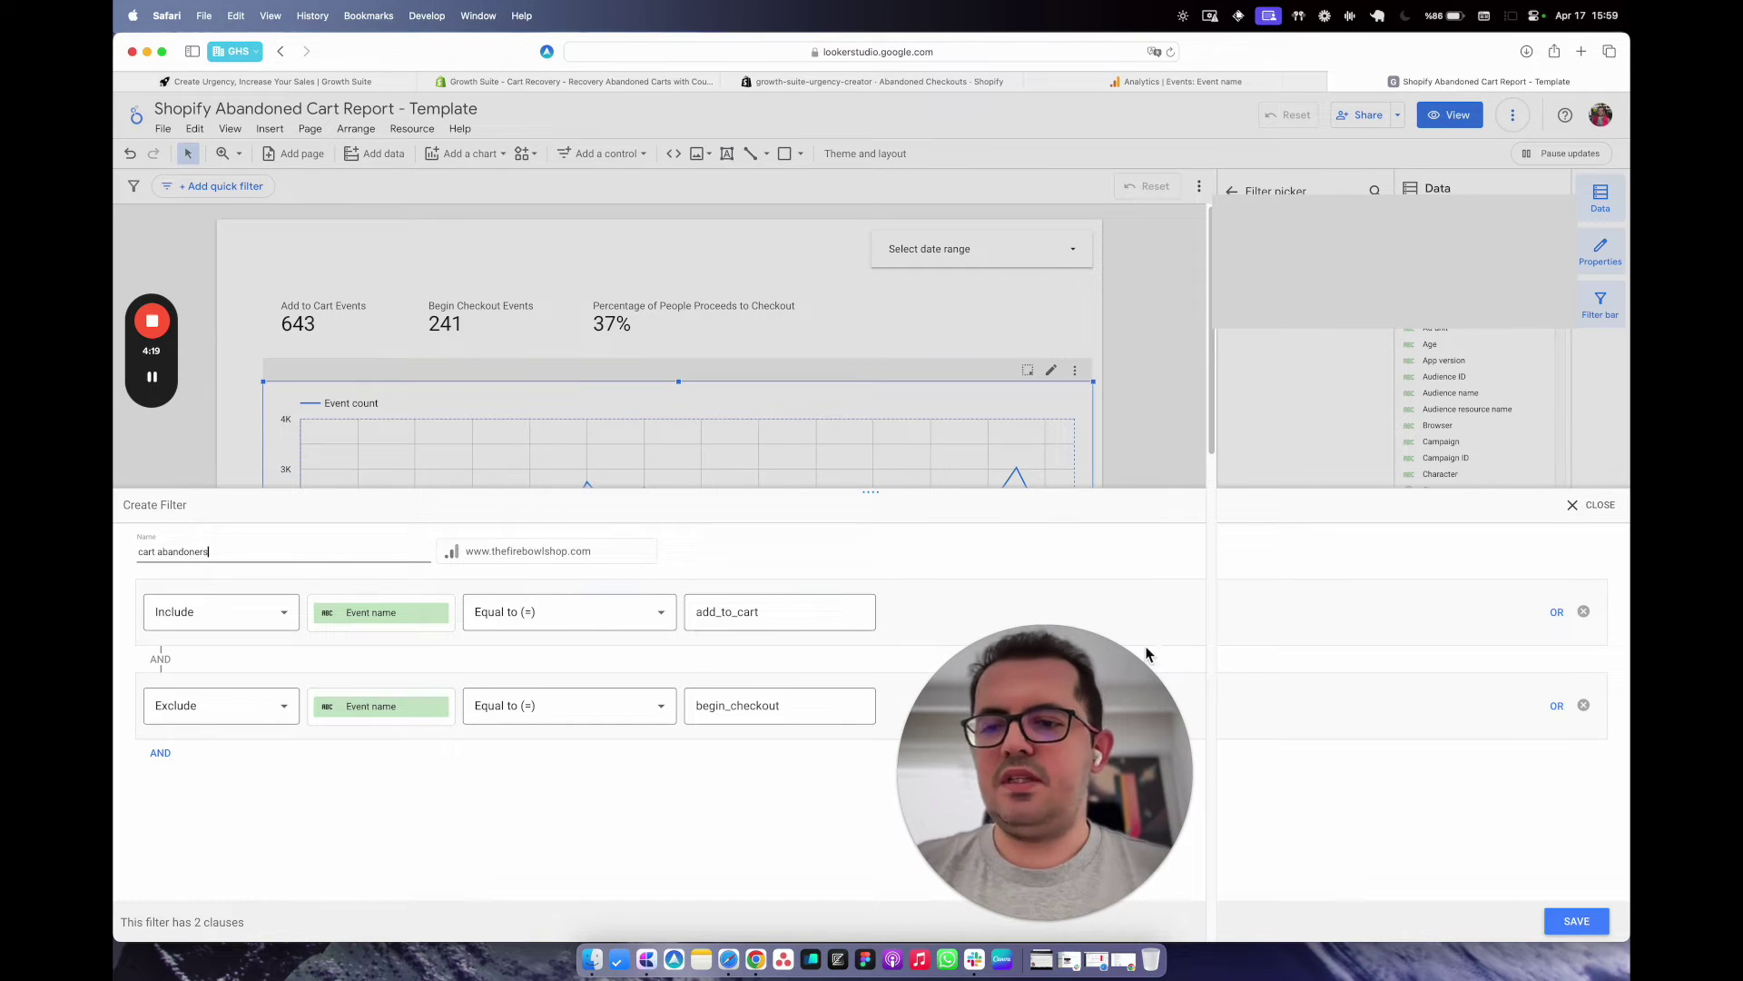
pyautogui.click(1576, 921)
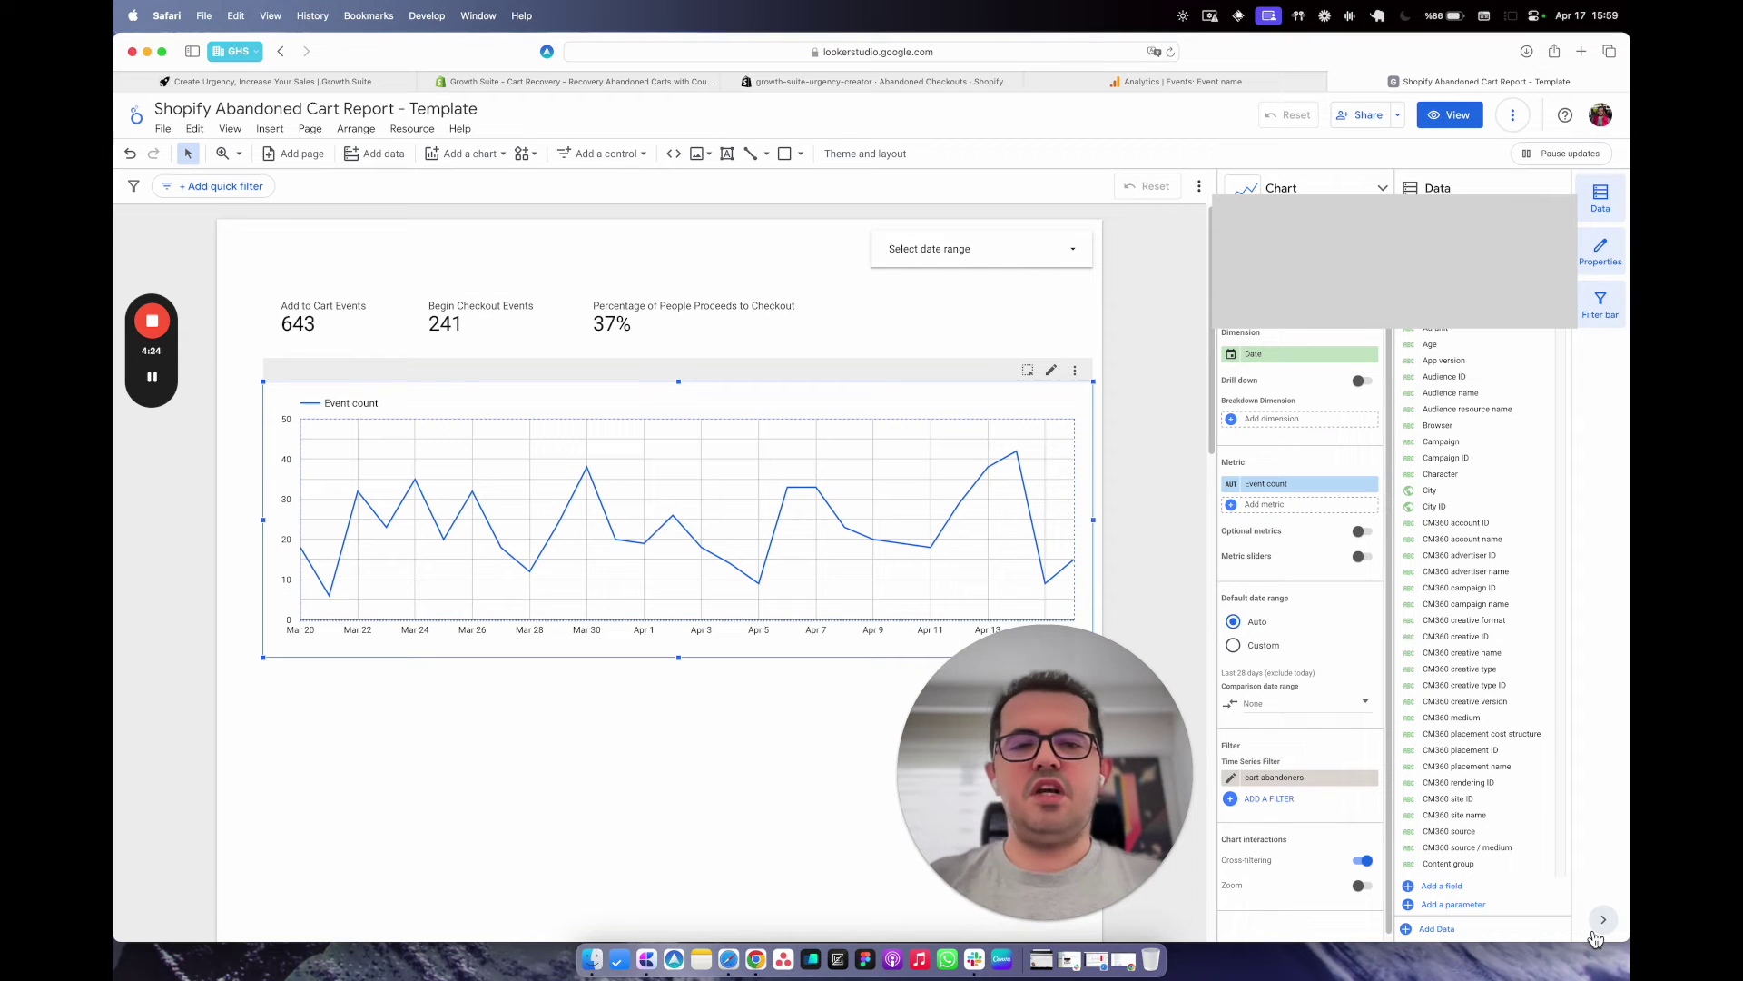
# Nudge the line chart into place, try an Apr 5 onward date range, then clear it.
pyautogui.click(633, 762)
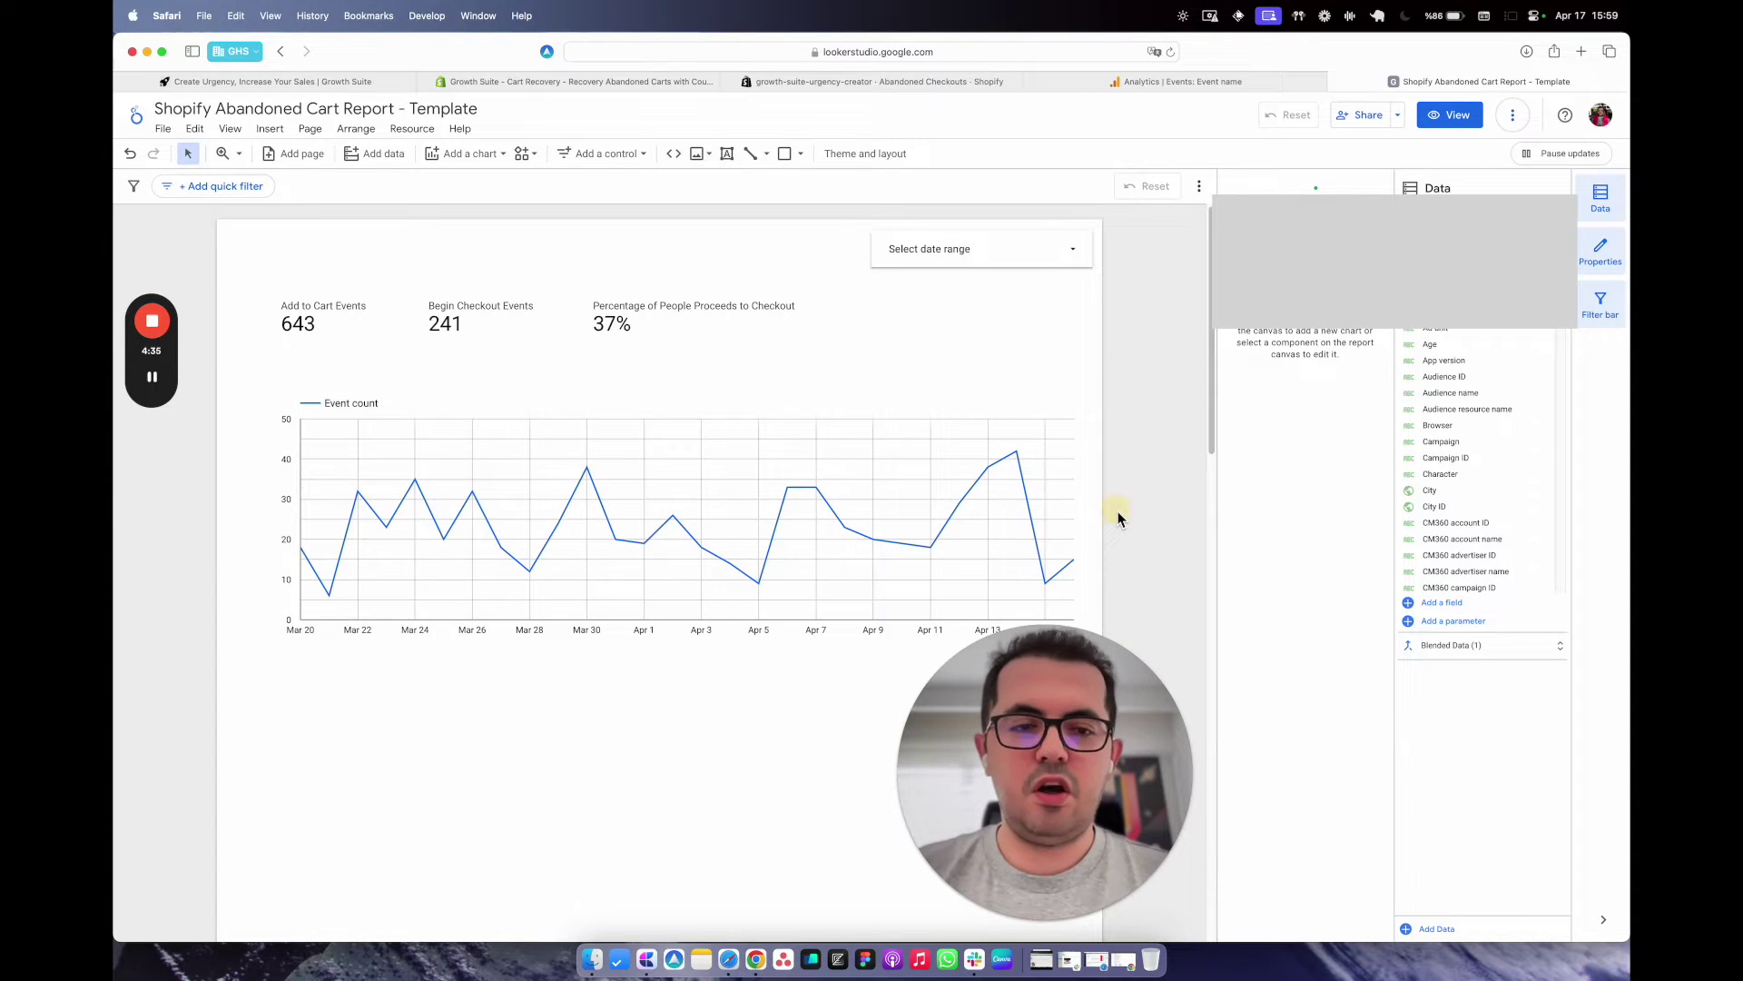
pyautogui.scroll(-4, 908, 472)
pyautogui.scroll(3, 774, 409)
pyautogui.click(768, 427)
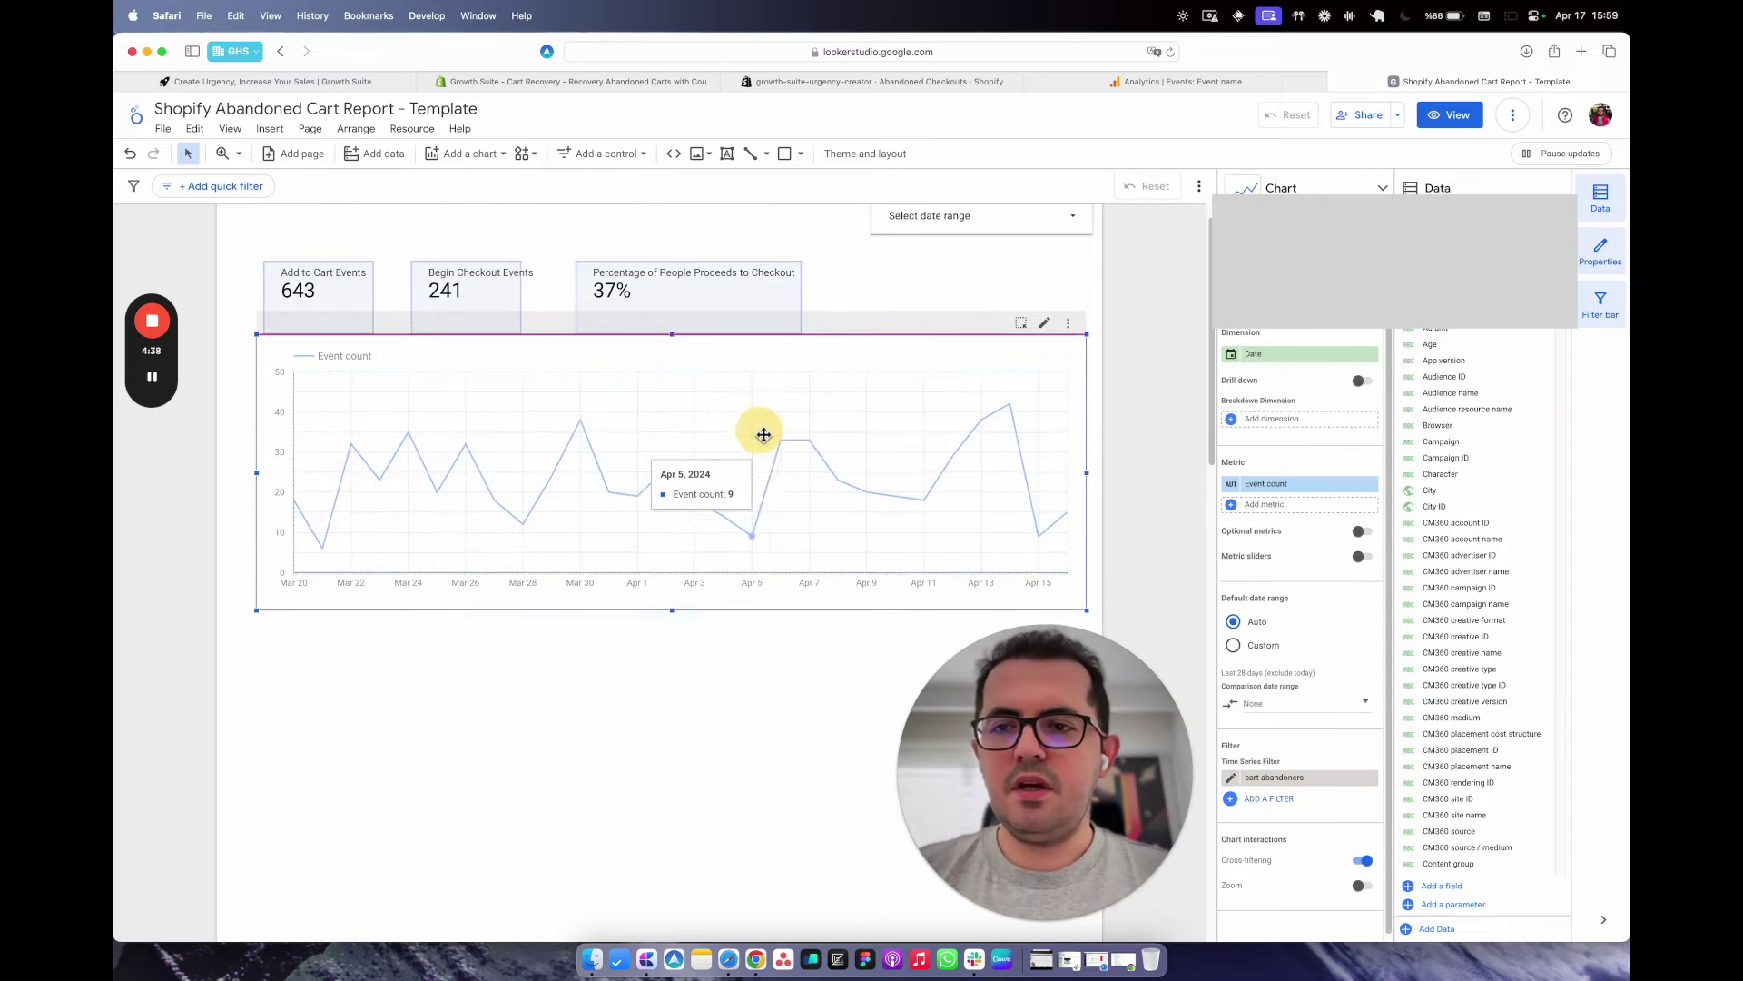
pyautogui.moveTo(763, 435); pyautogui.dragTo(771, 435)
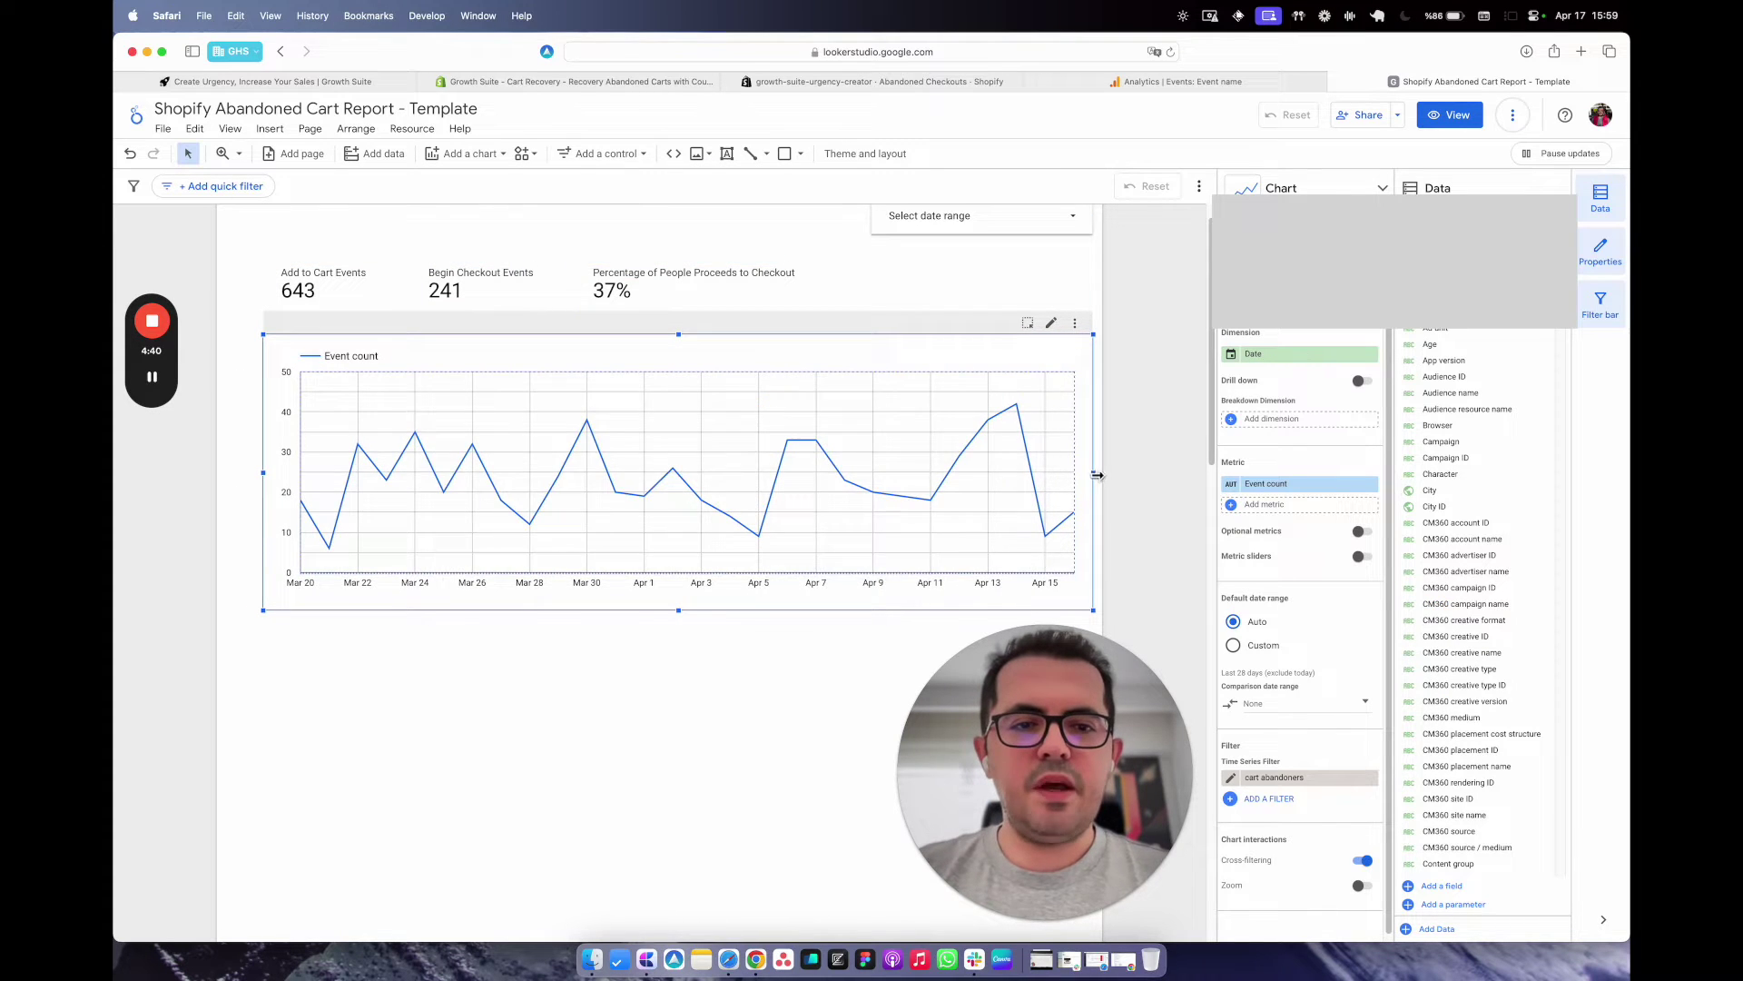
pyautogui.moveTo(1089, 471); pyautogui.dragTo(758, 470)
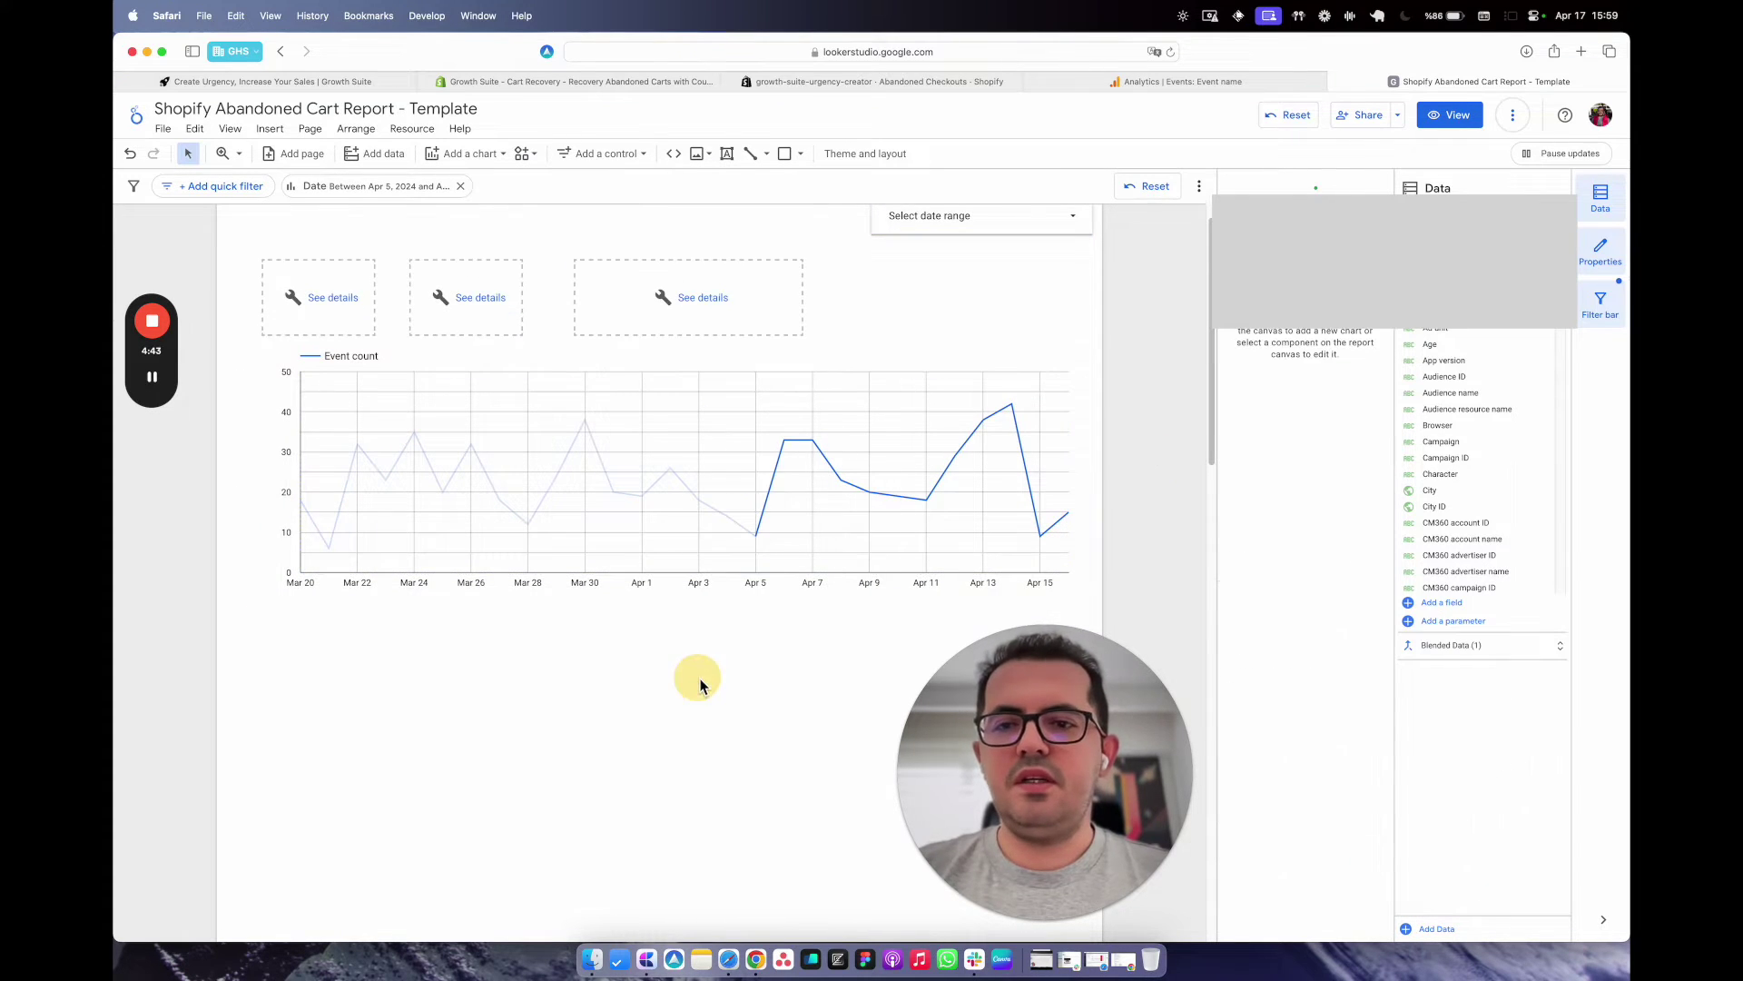
pyautogui.scroll(1, 529, 362)
pyautogui.click(461, 185)
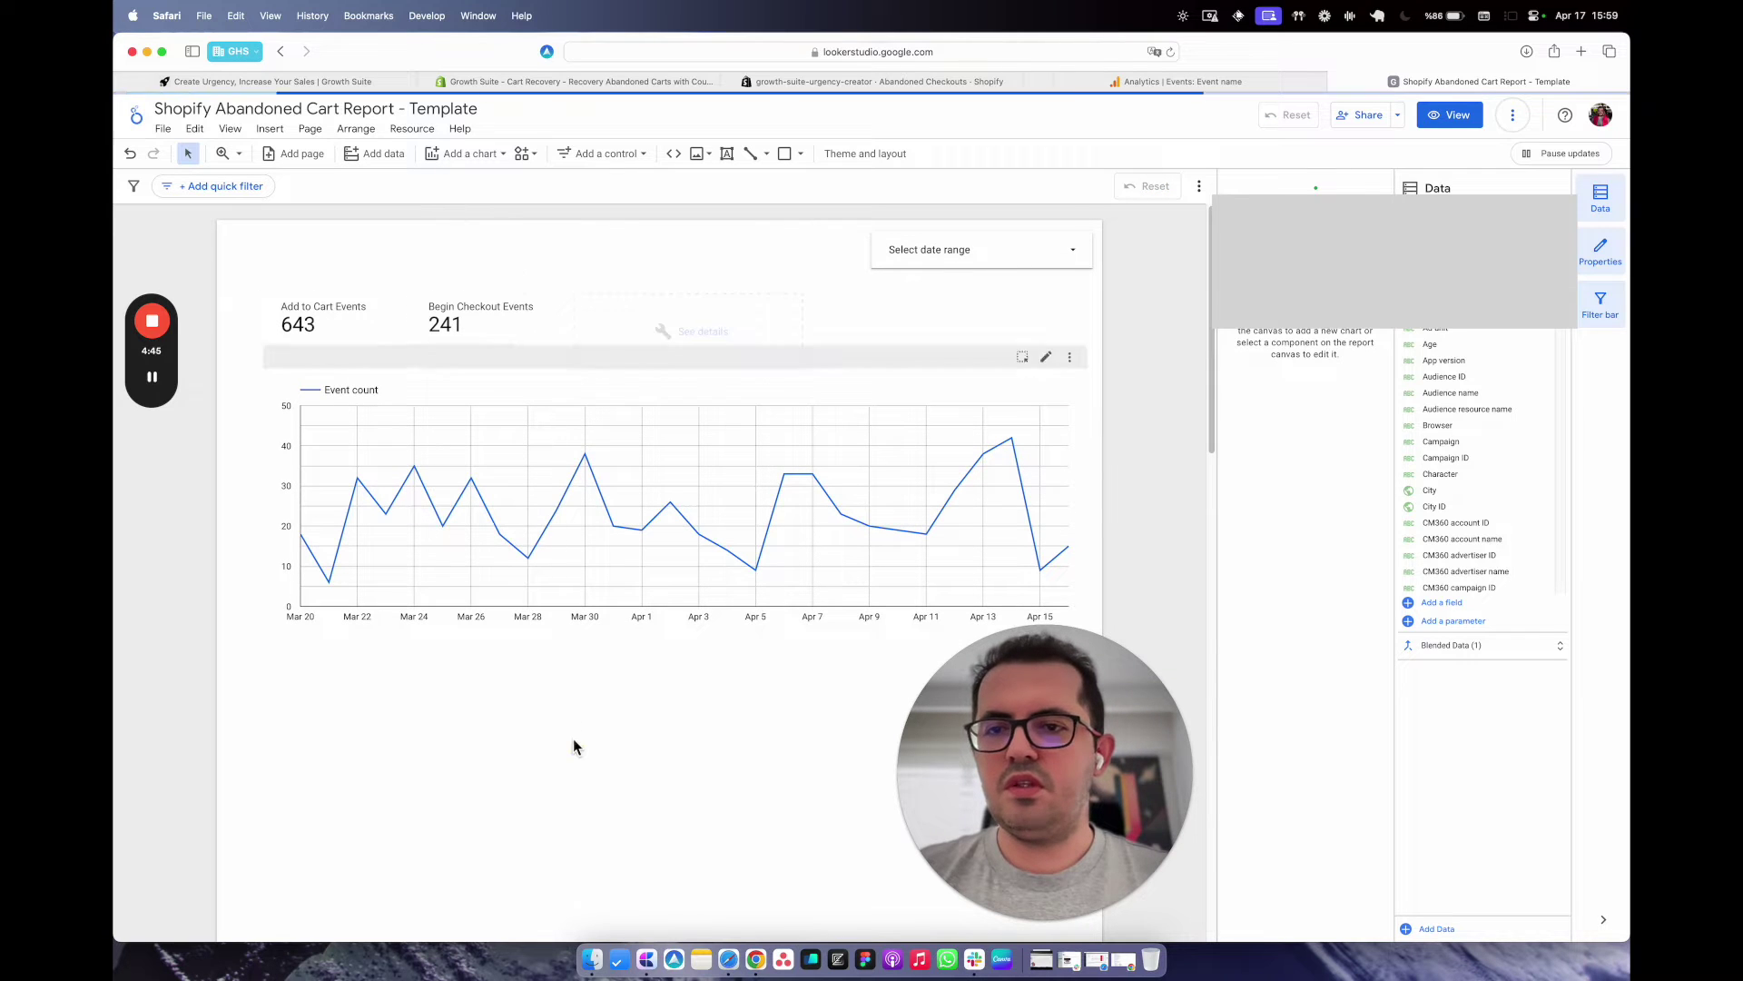
# Place a copy of the filtered line chart below the original.
pyautogui.click(587, 584)
pyautogui.moveTo(552, 581); pyautogui.dragTo(536, 830)
pyautogui.scroll(-2, 1013, 480)
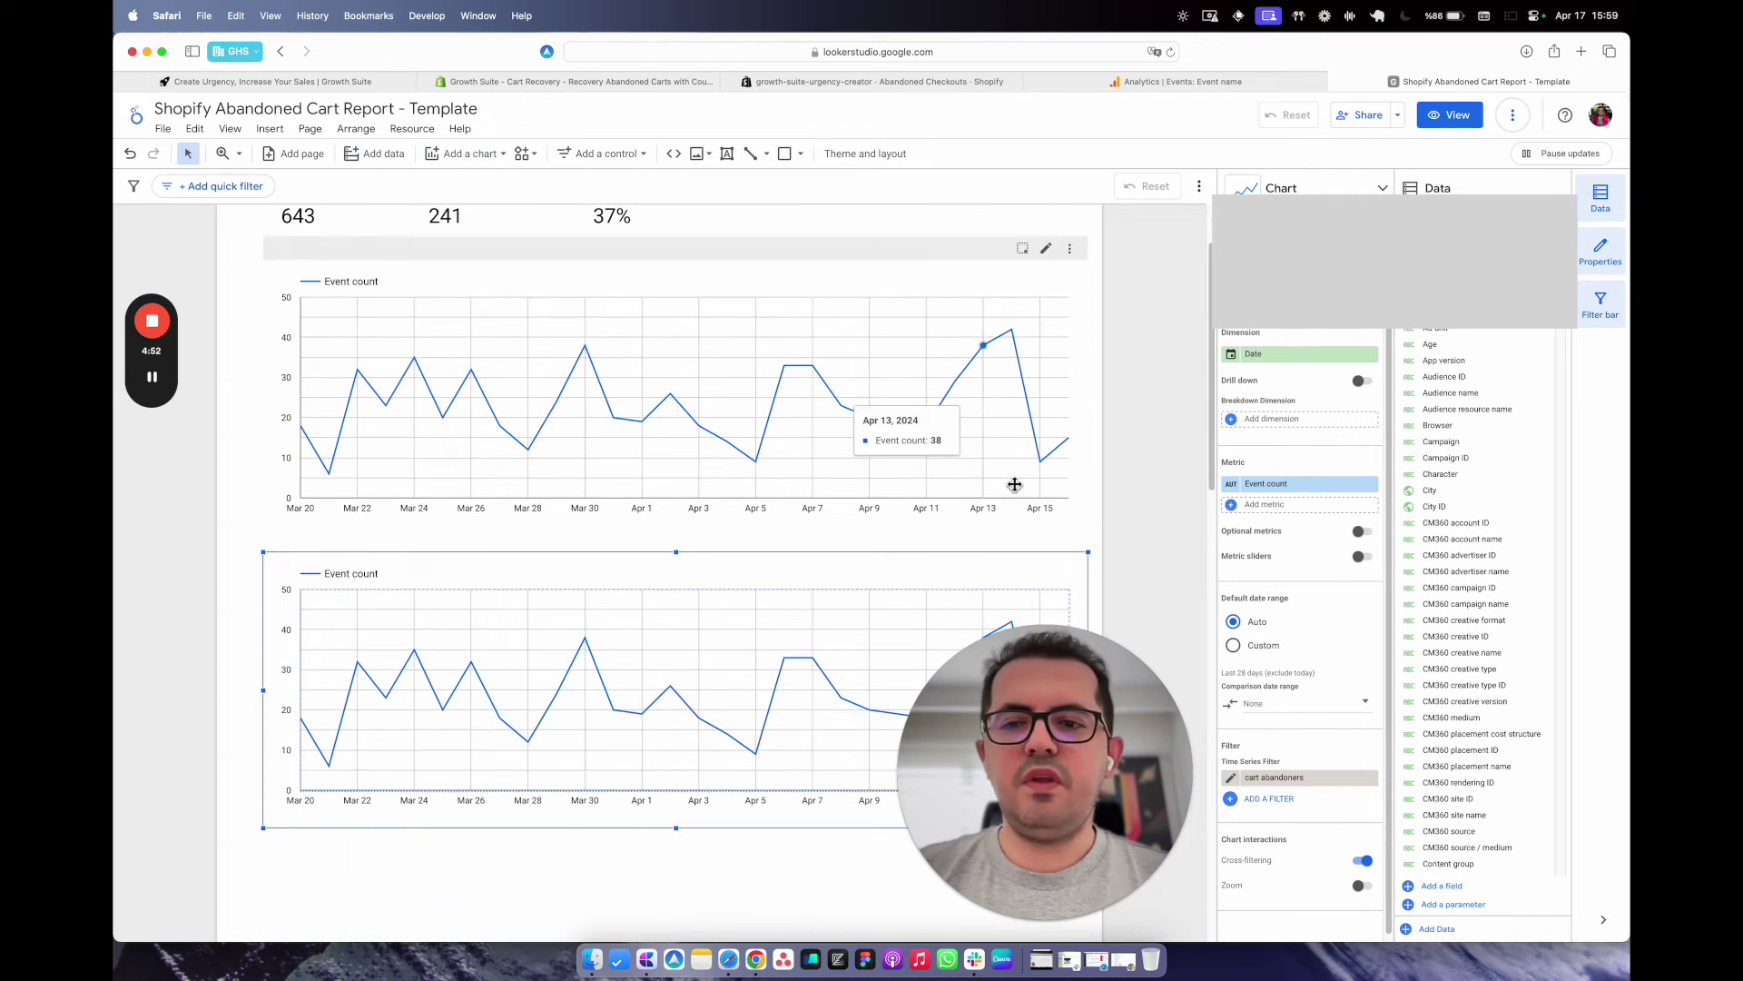
# Switch the copied chart's metric from Event count to Total users.
pyautogui.click(1268, 487)
pyautogui.write('user')
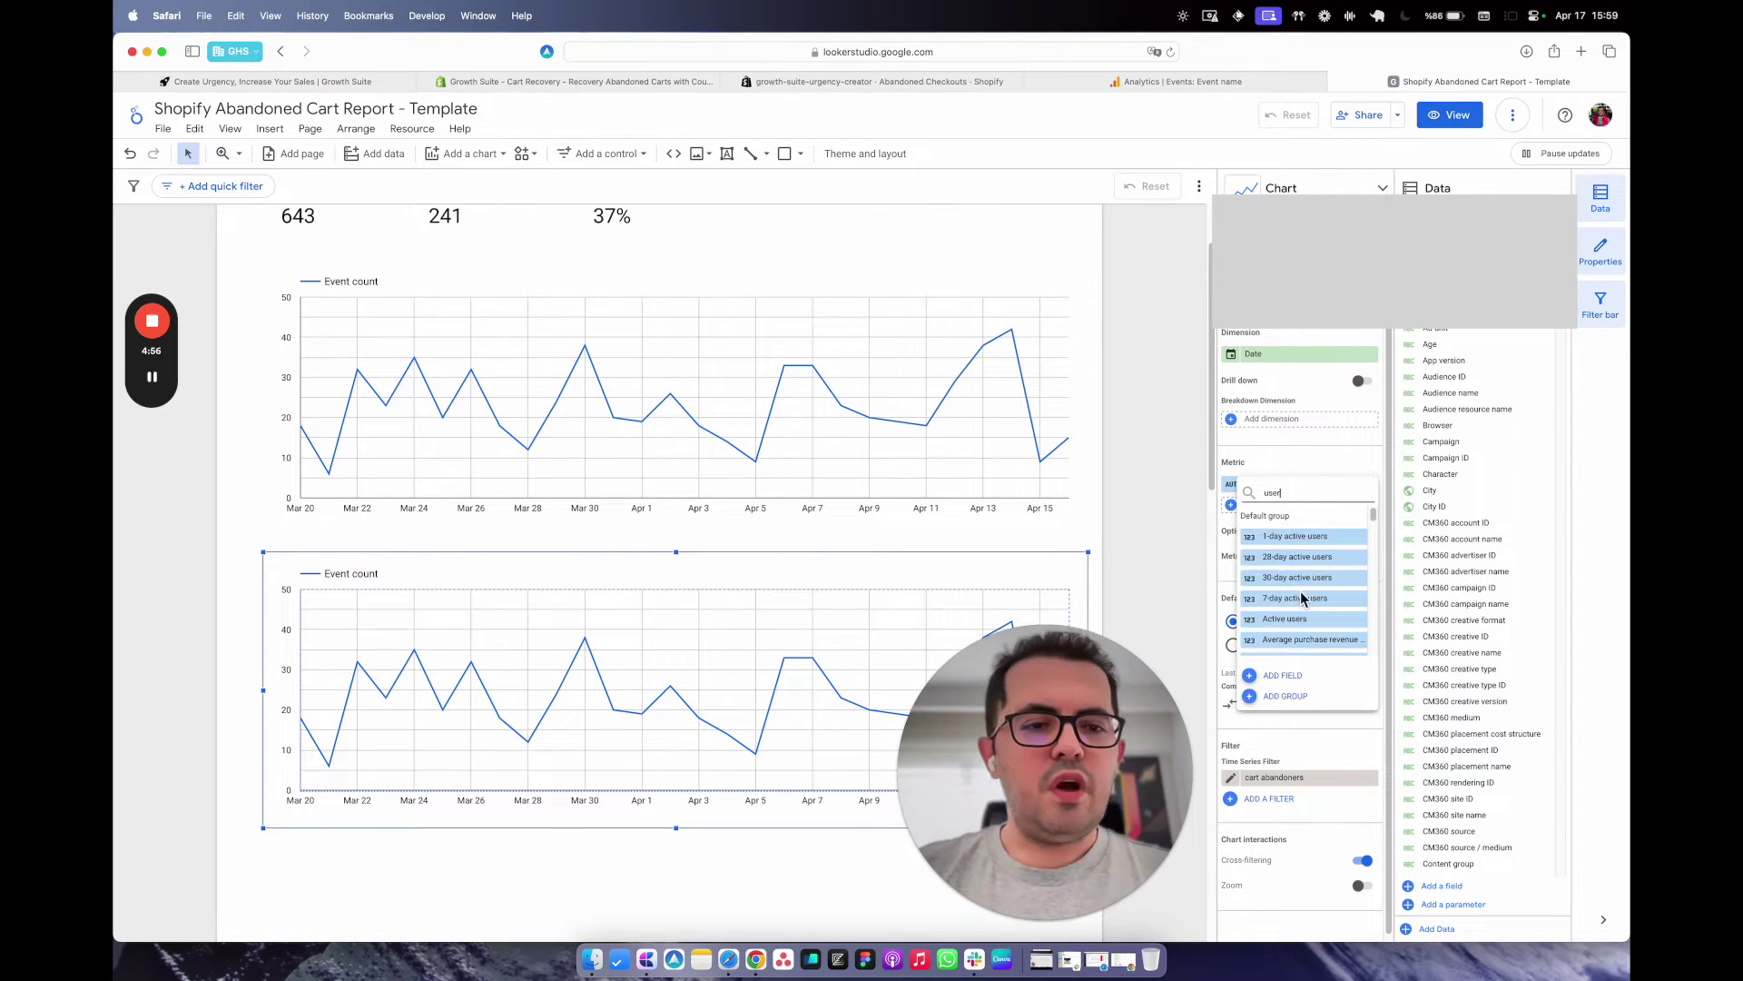
pyautogui.press('BackSpace')
pyautogui.press('BackSpace')
pyautogui.press('BackSpace')
pyautogui.press('BackSpace')
pyautogui.write('total')
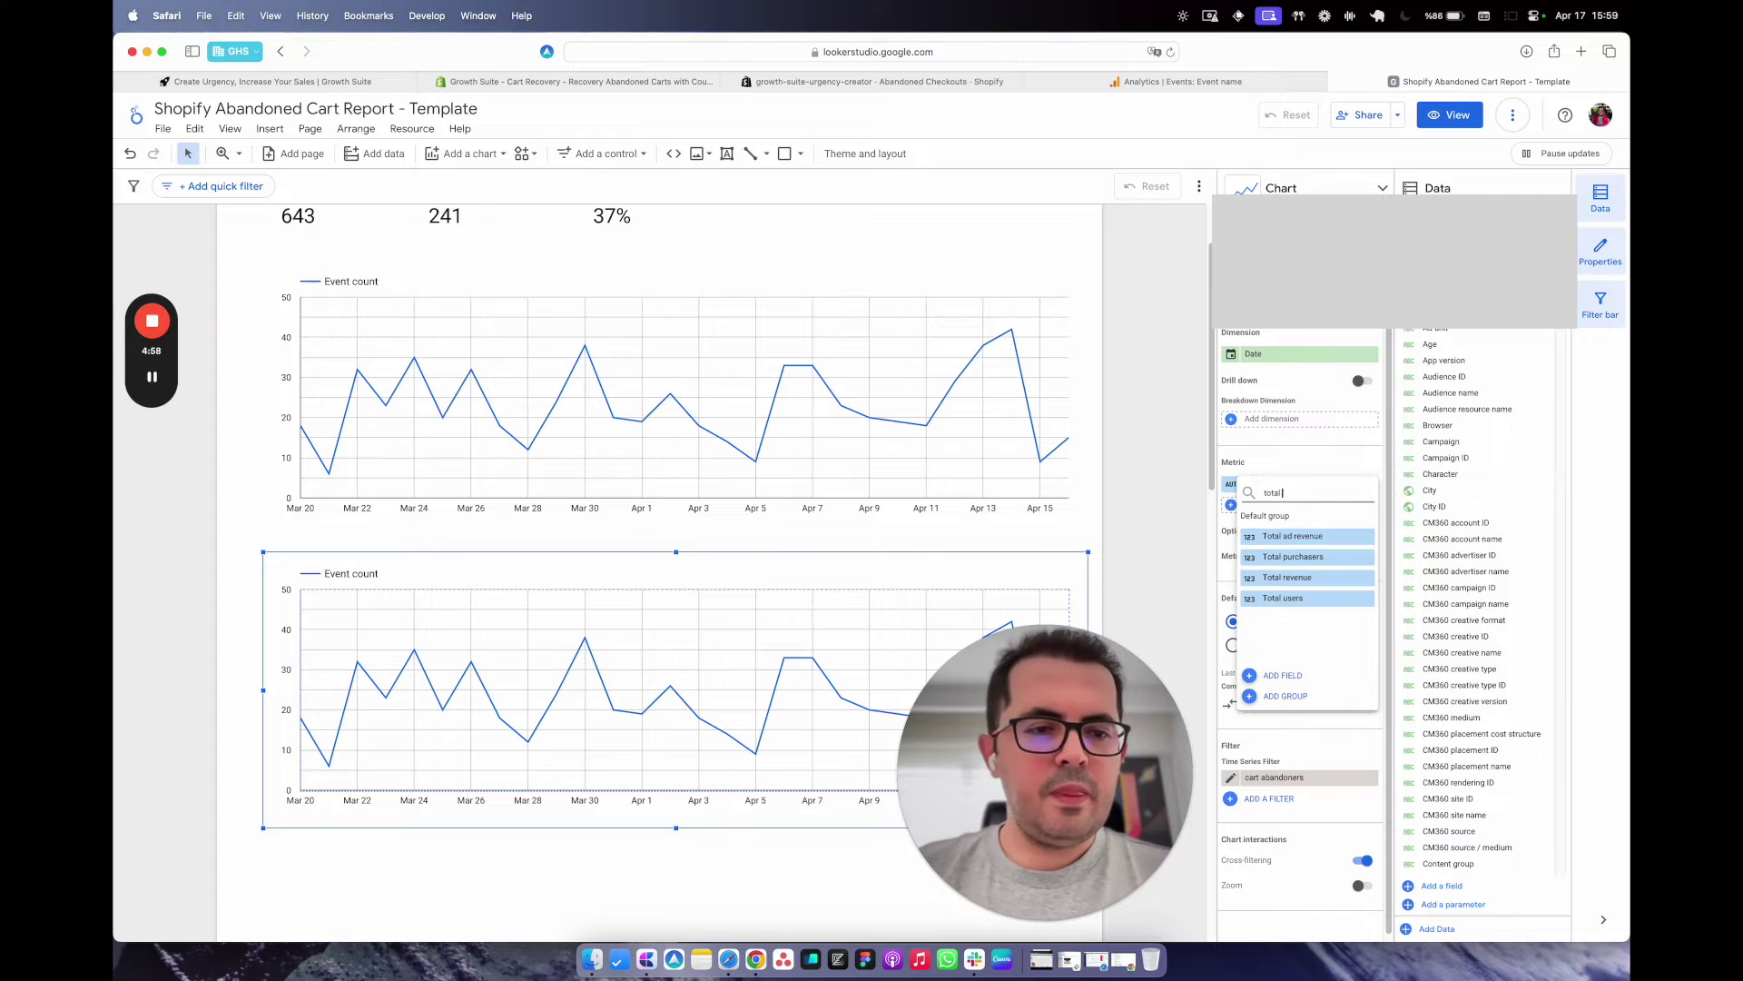
pyautogui.click(1319, 599)
pyautogui.click(1136, 499)
pyautogui.scroll(-3, 1137, 504)
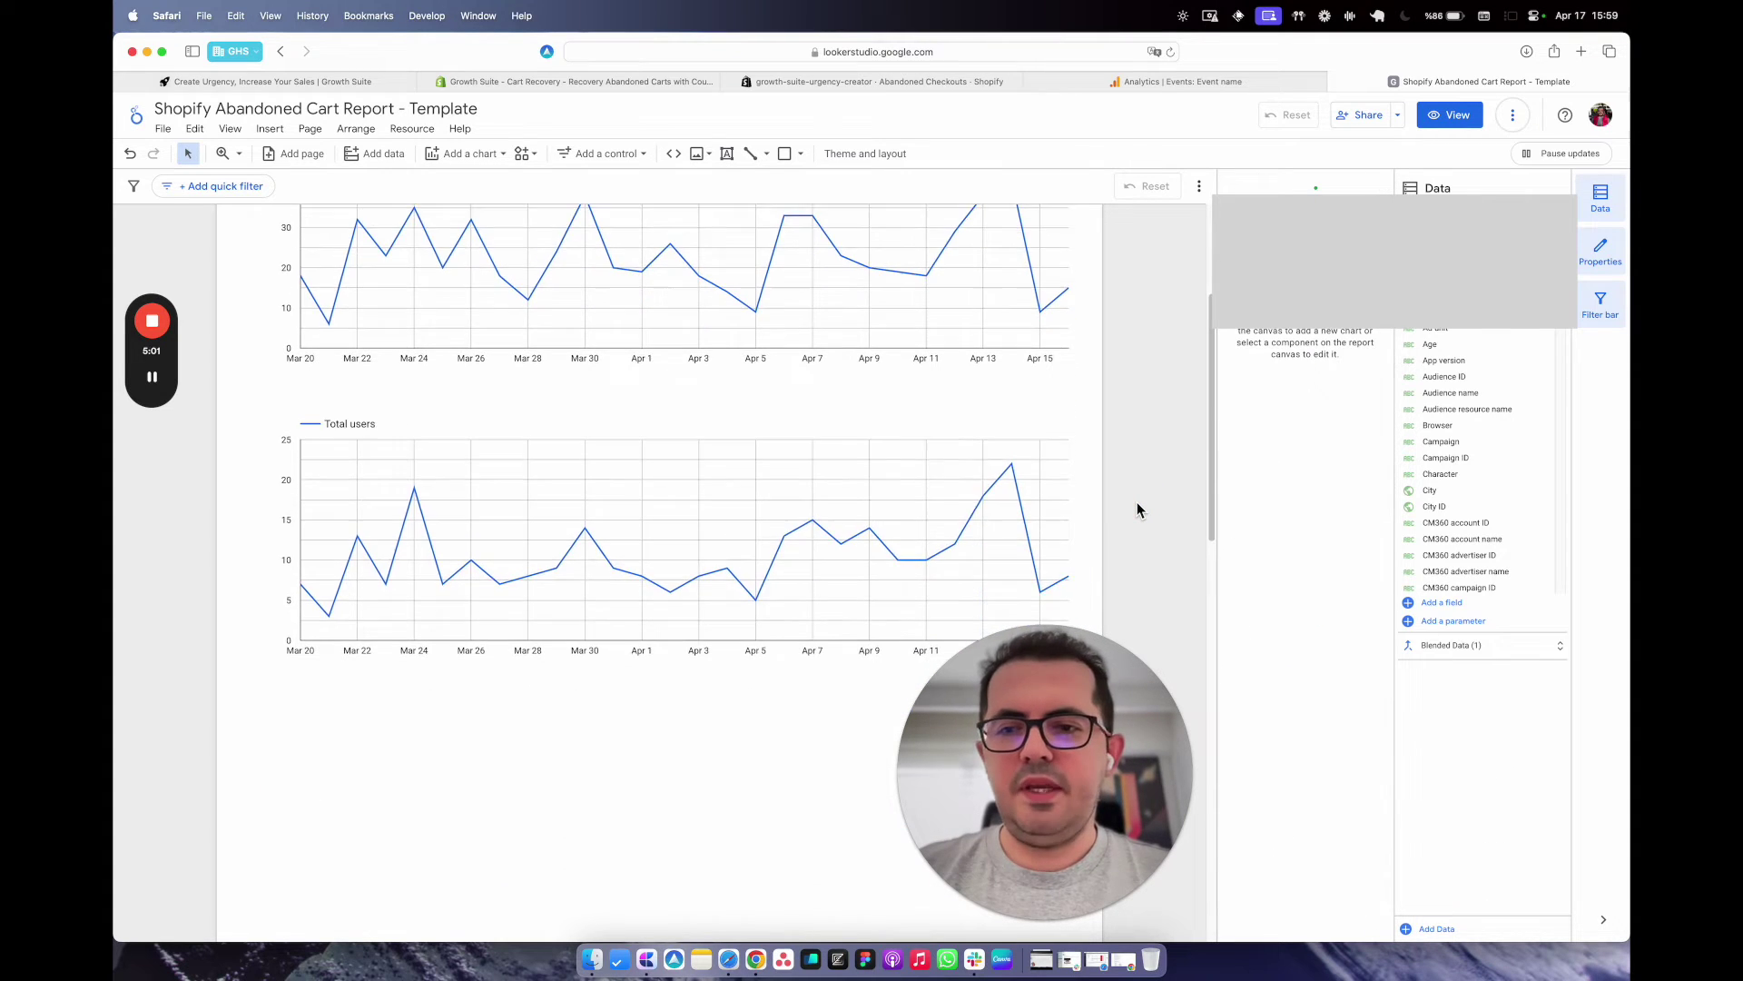
pyautogui.scroll(-4, 1138, 511)
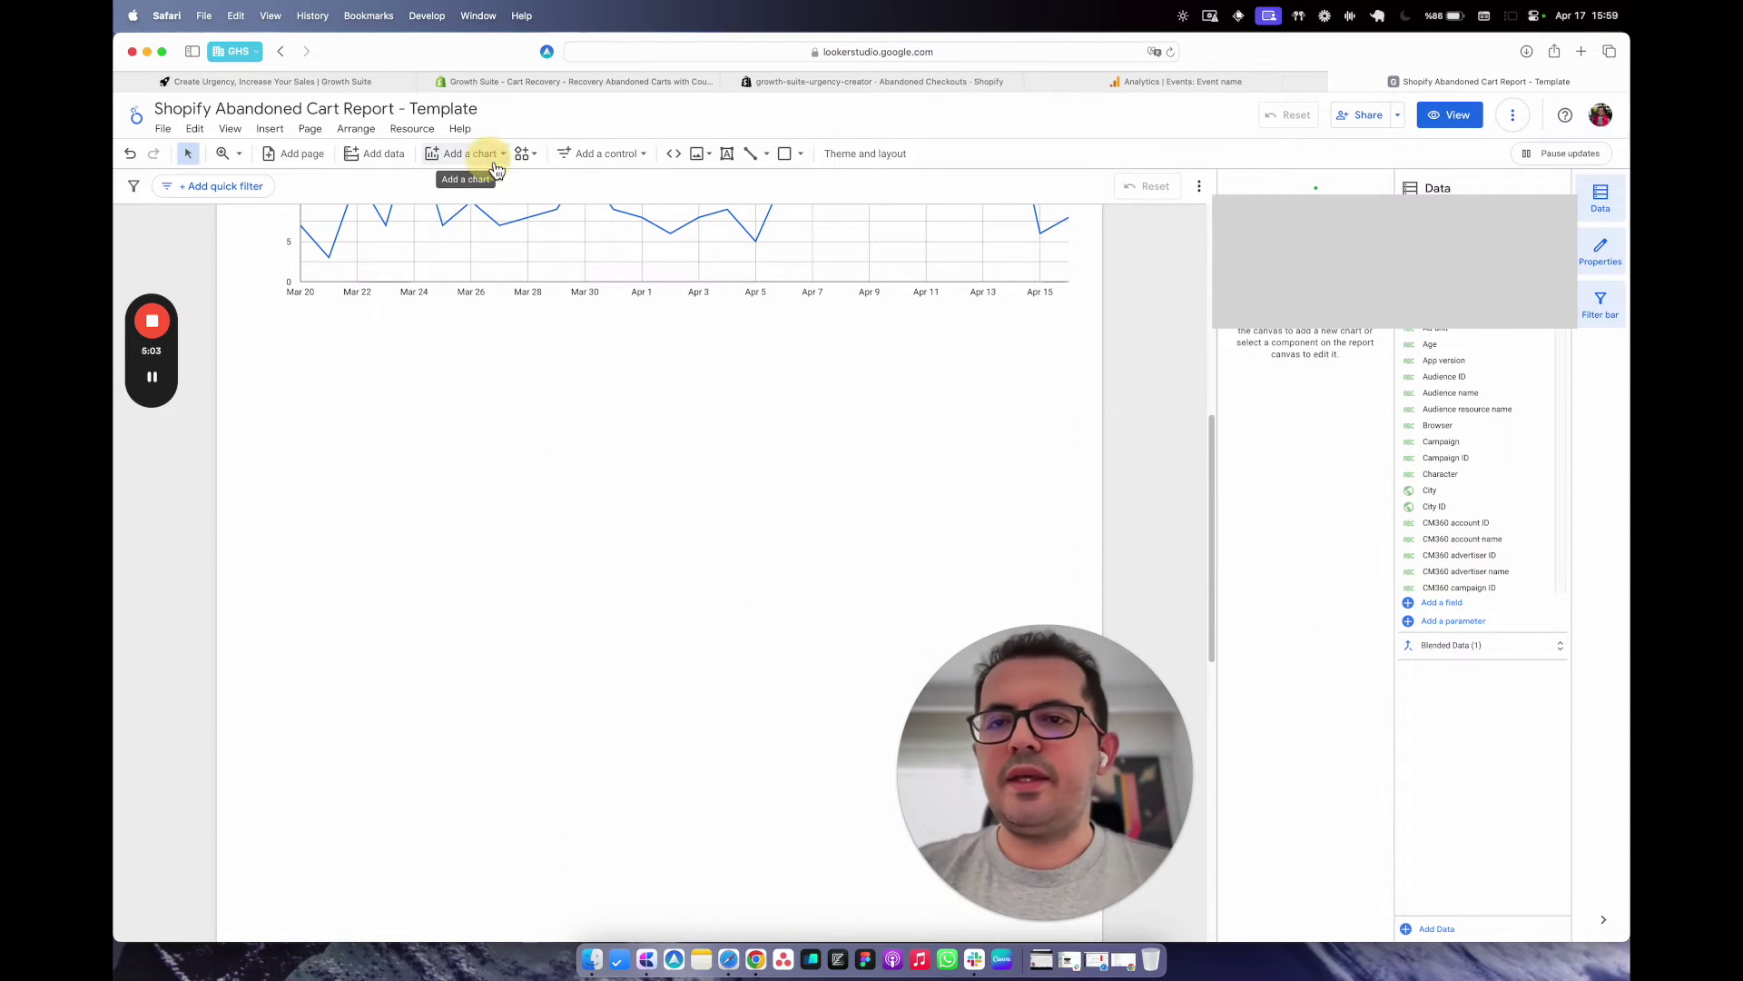
pyautogui.click(468, 153)
# Draw a pie chart below the line charts.
pyautogui.click(449, 413)
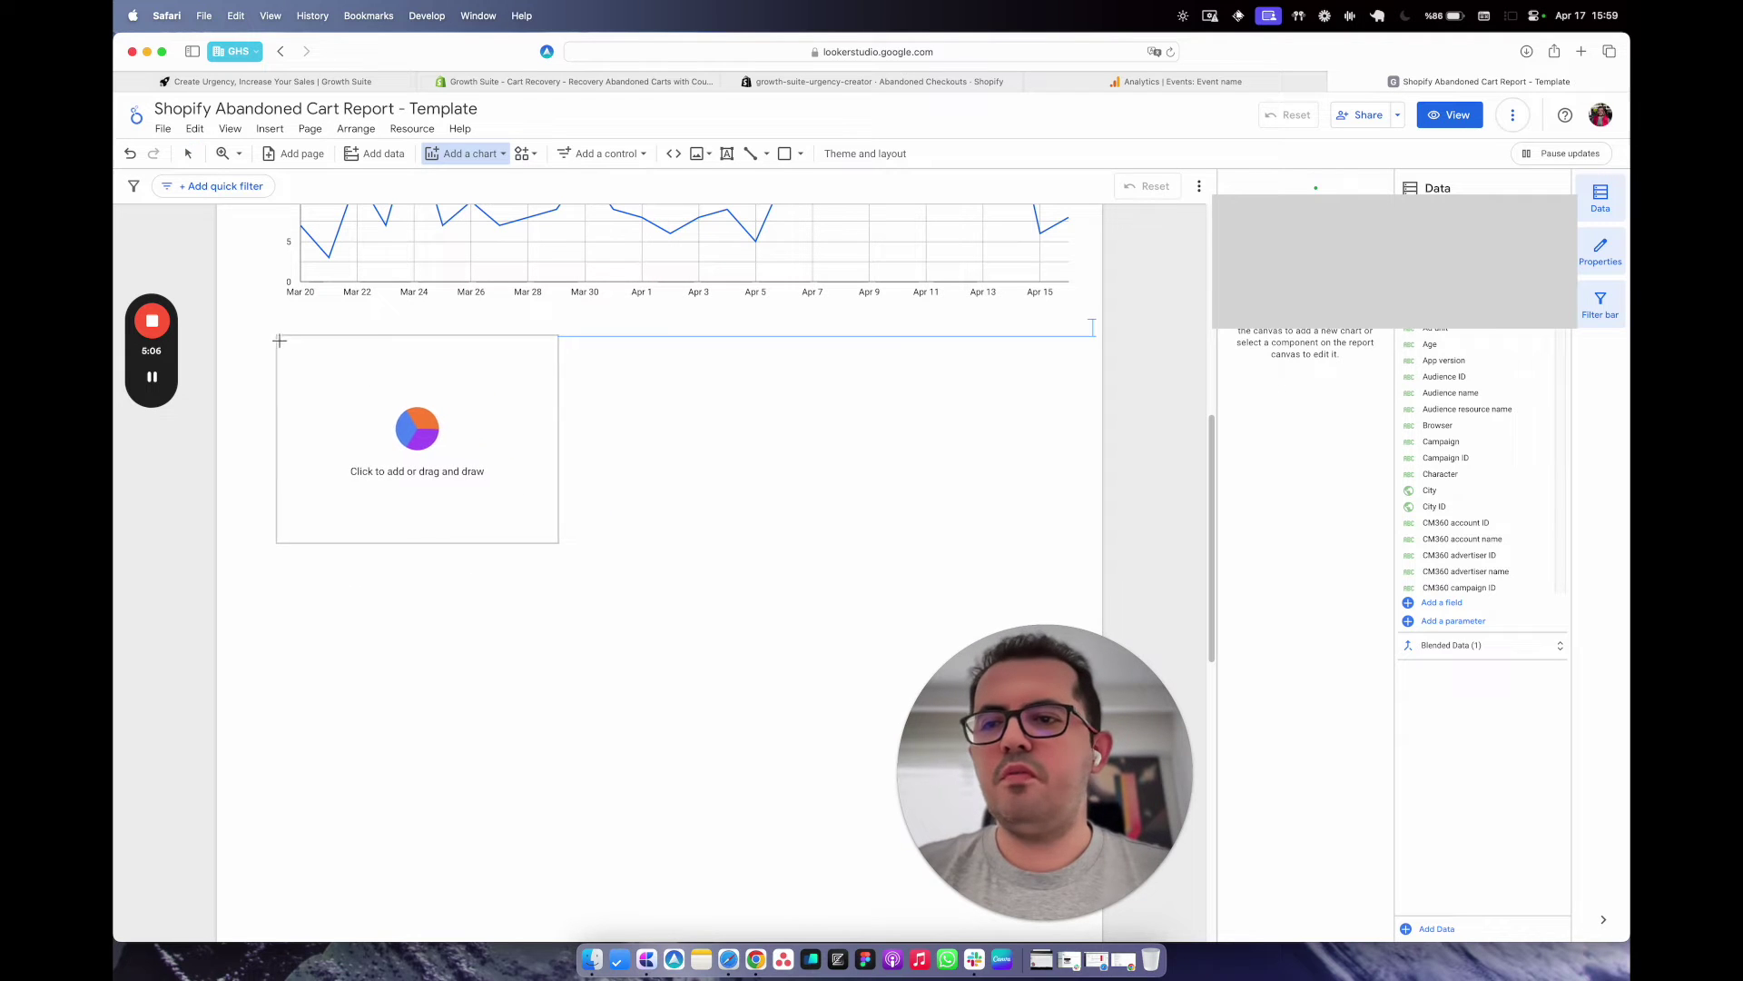
pyautogui.moveTo(274, 335); pyautogui.dragTo(603, 579)
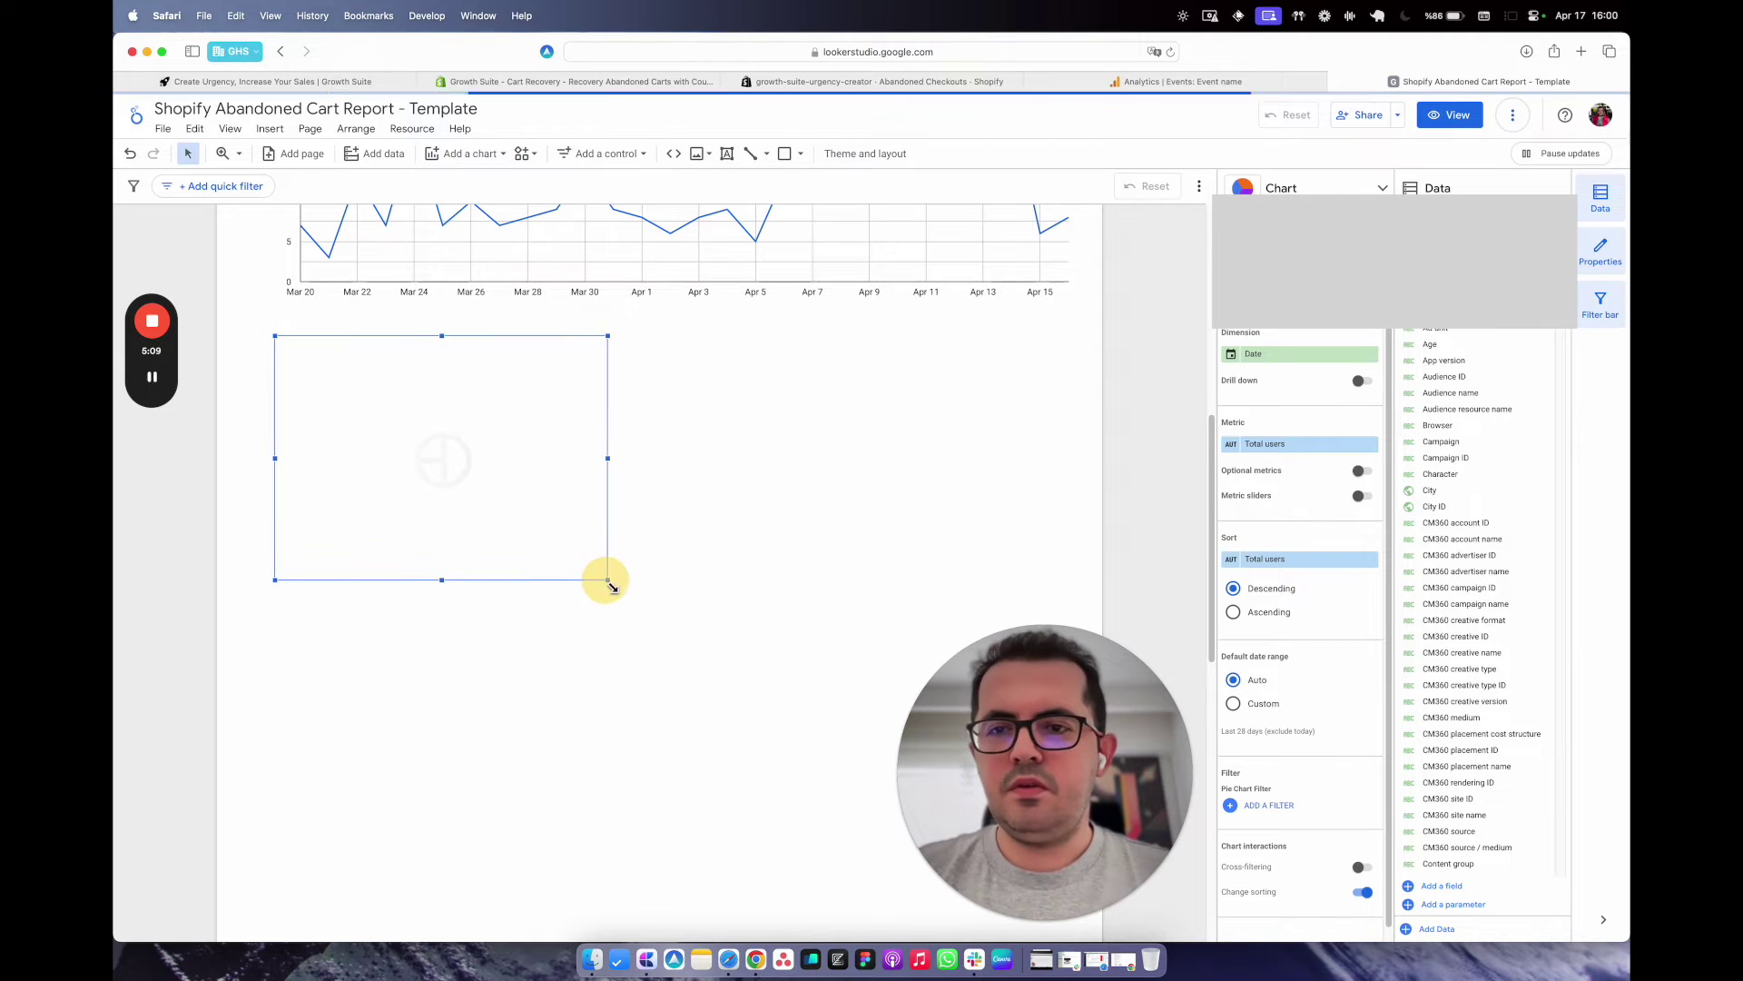
pyautogui.click(726, 534)
pyautogui.click(797, 269)
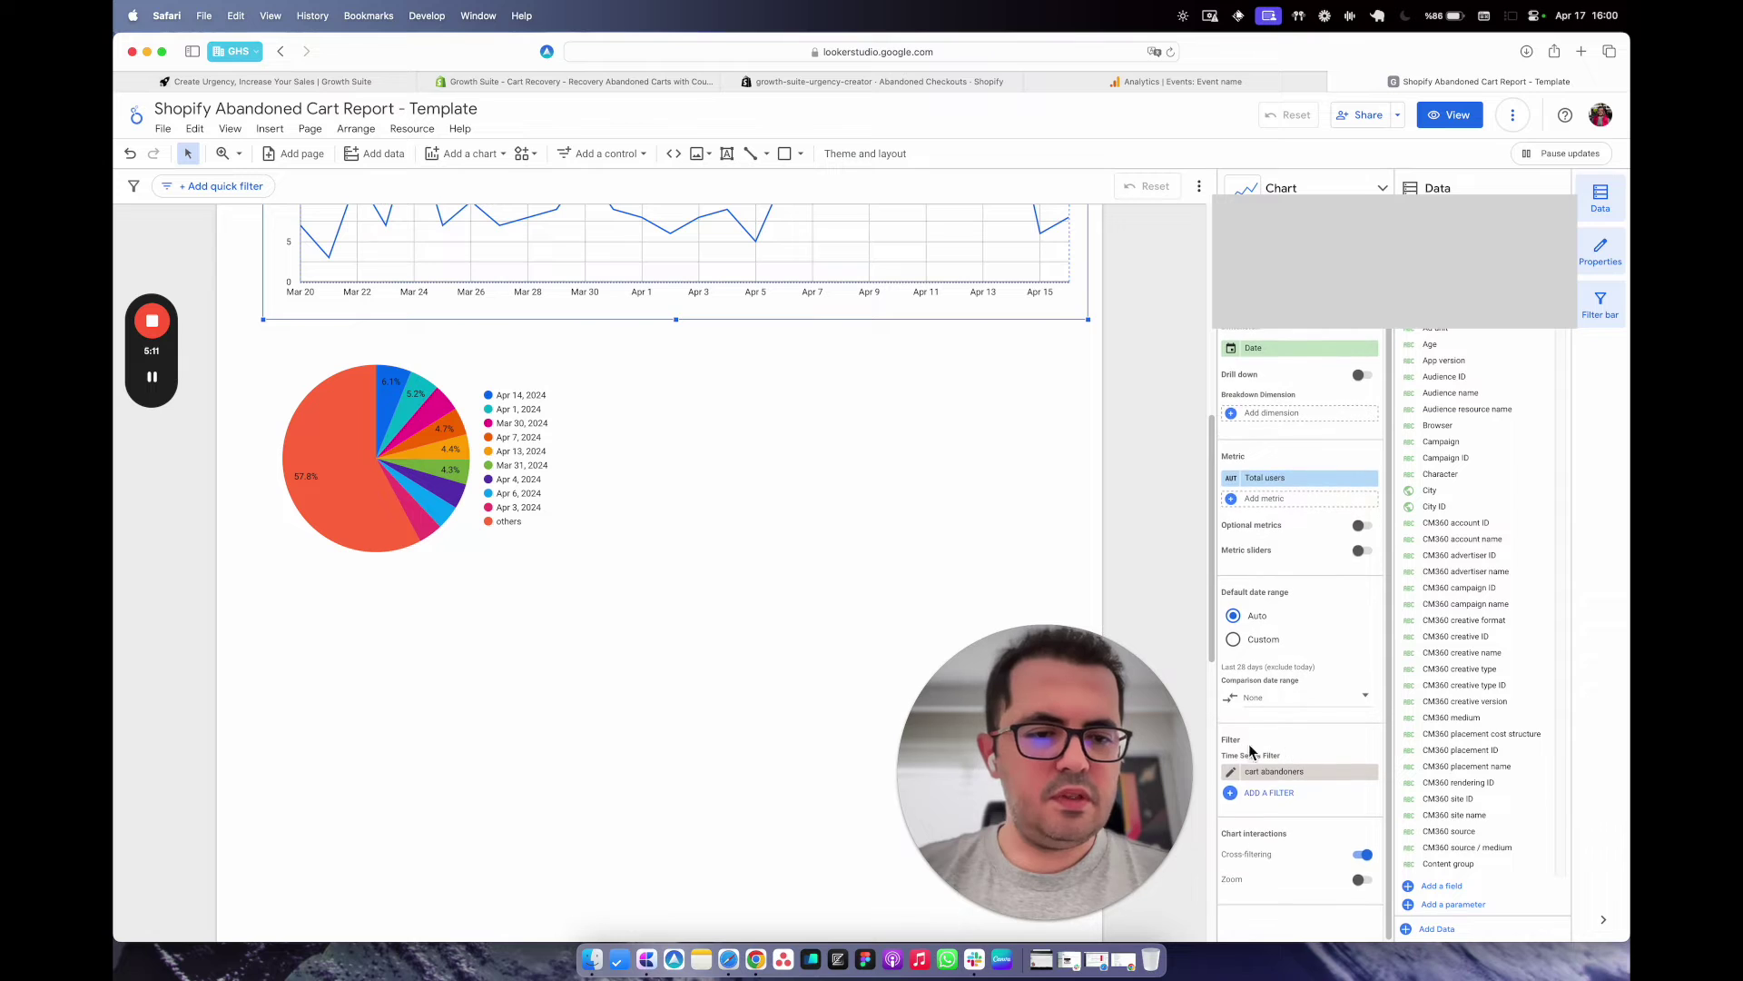
pyautogui.click(841, 481)
pyautogui.click(417, 444)
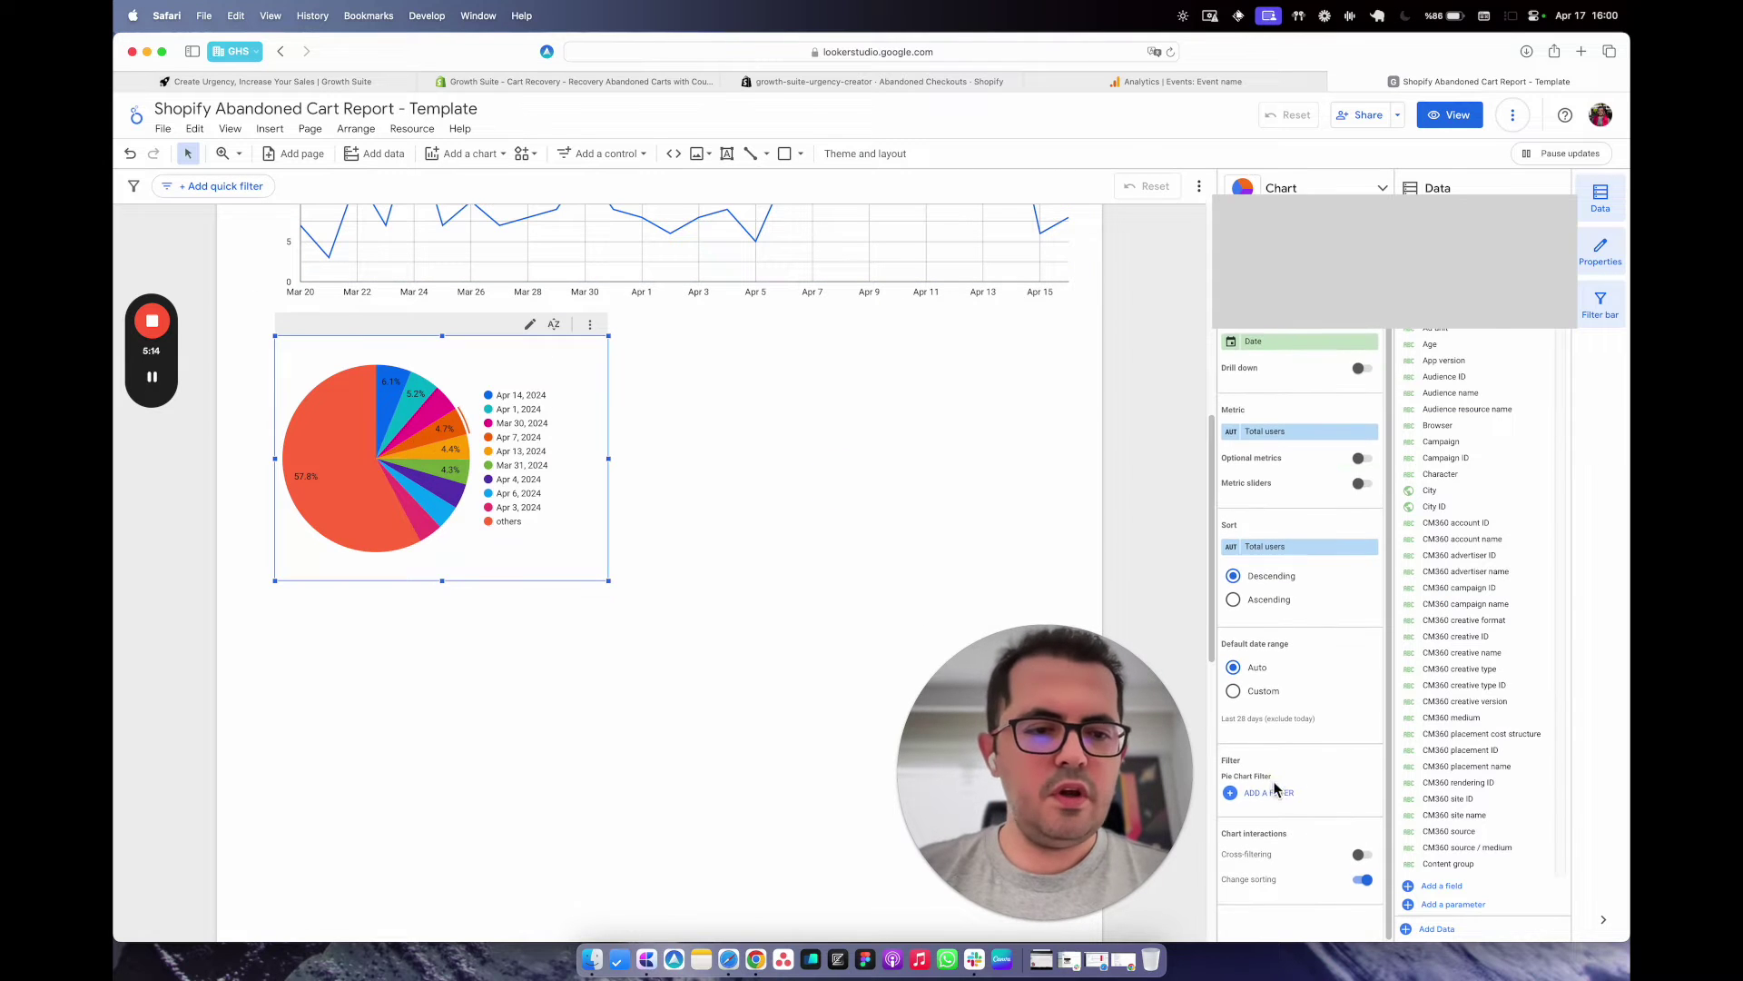
# Filter the pie to cart abandoners and break it down by First user source / medium.
pyautogui.click(1281, 794)
pyautogui.click(1289, 218)
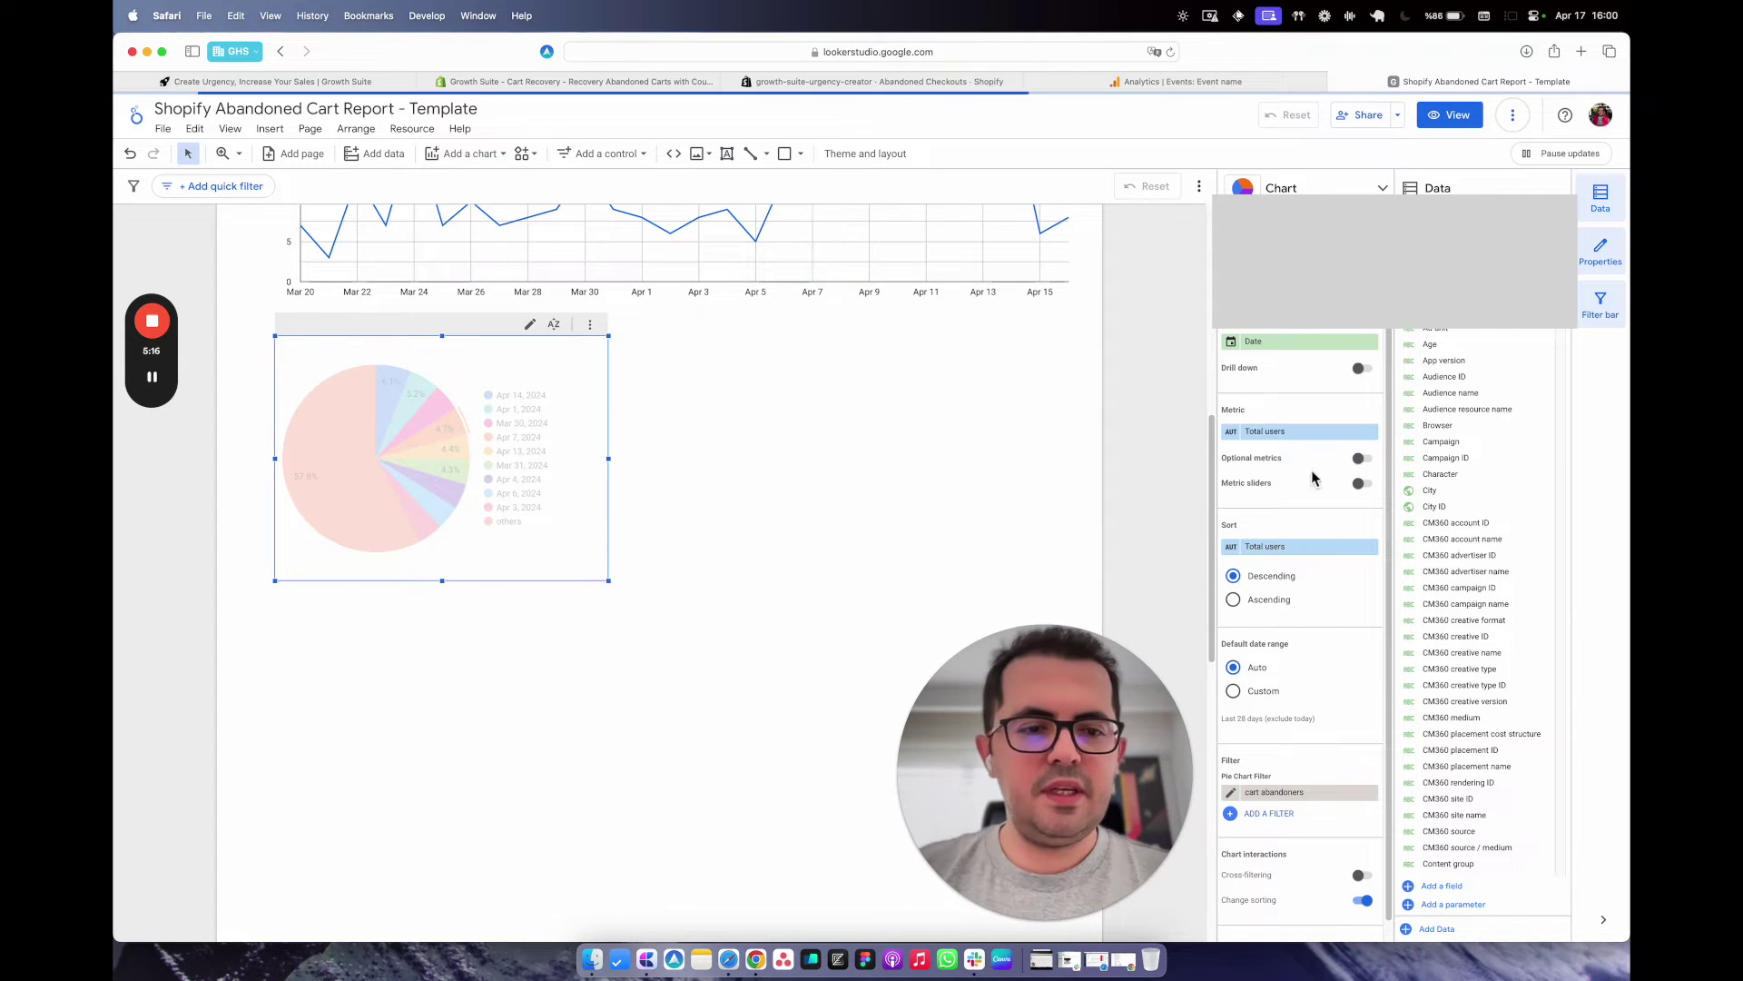
pyautogui.click(1265, 344)
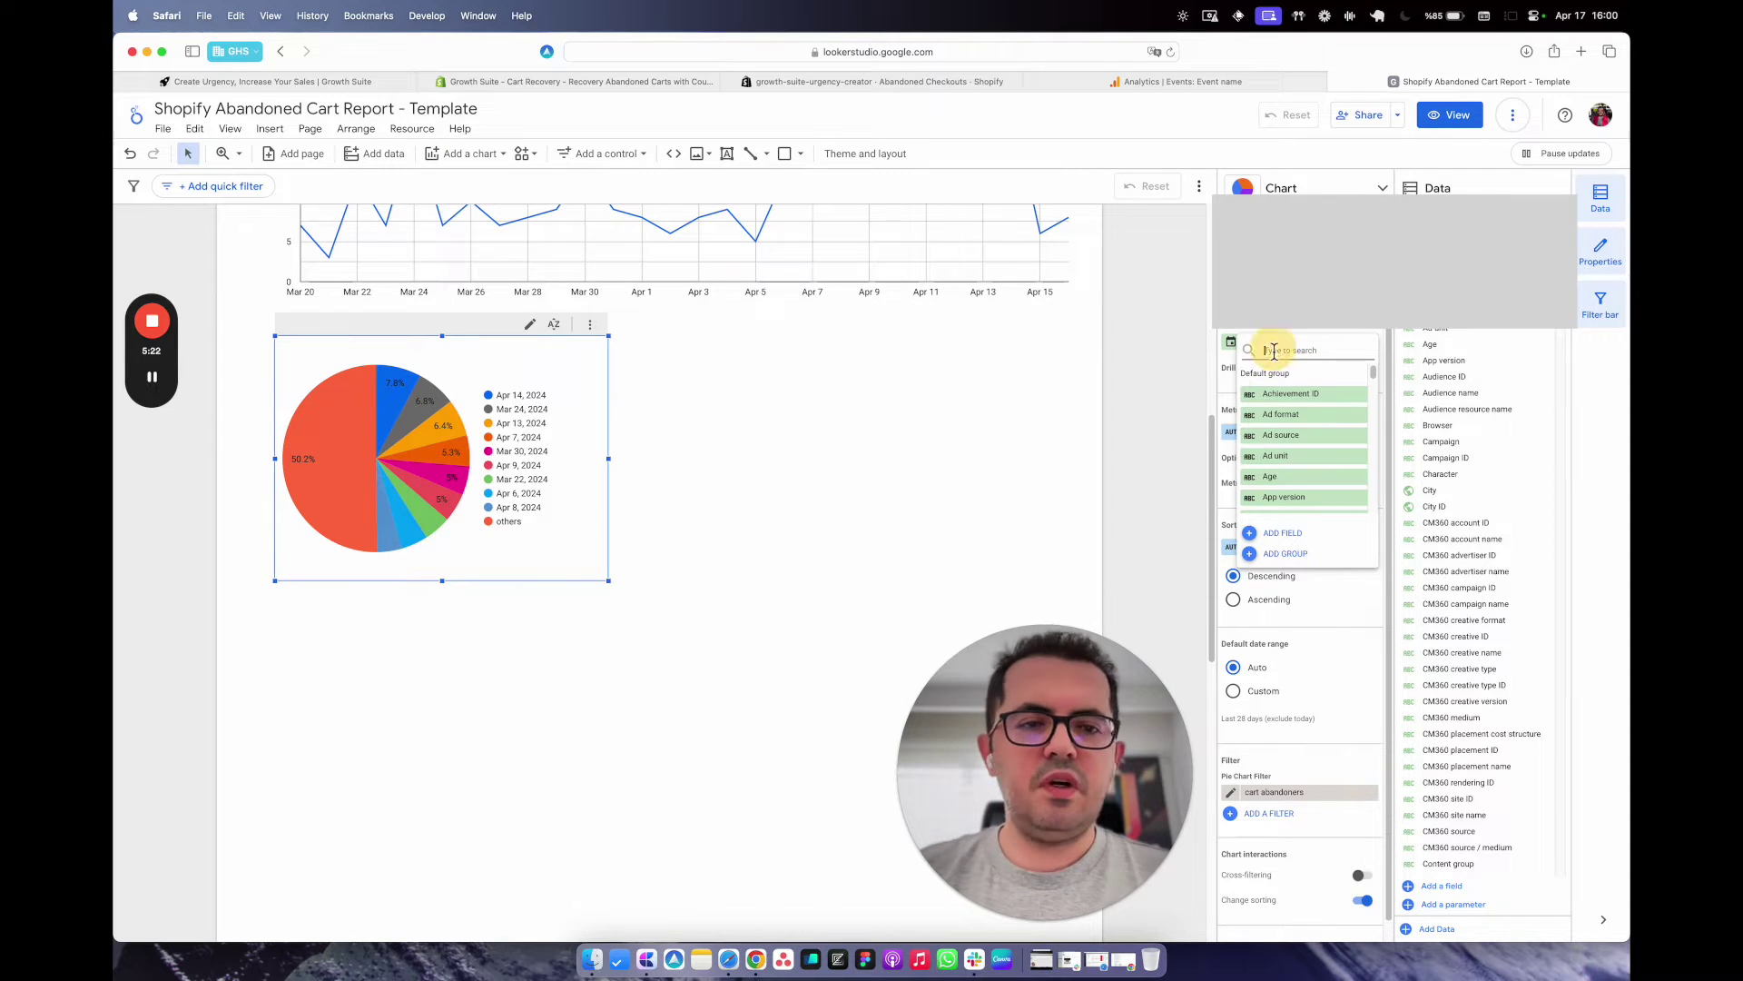
pyautogui.write('first user')
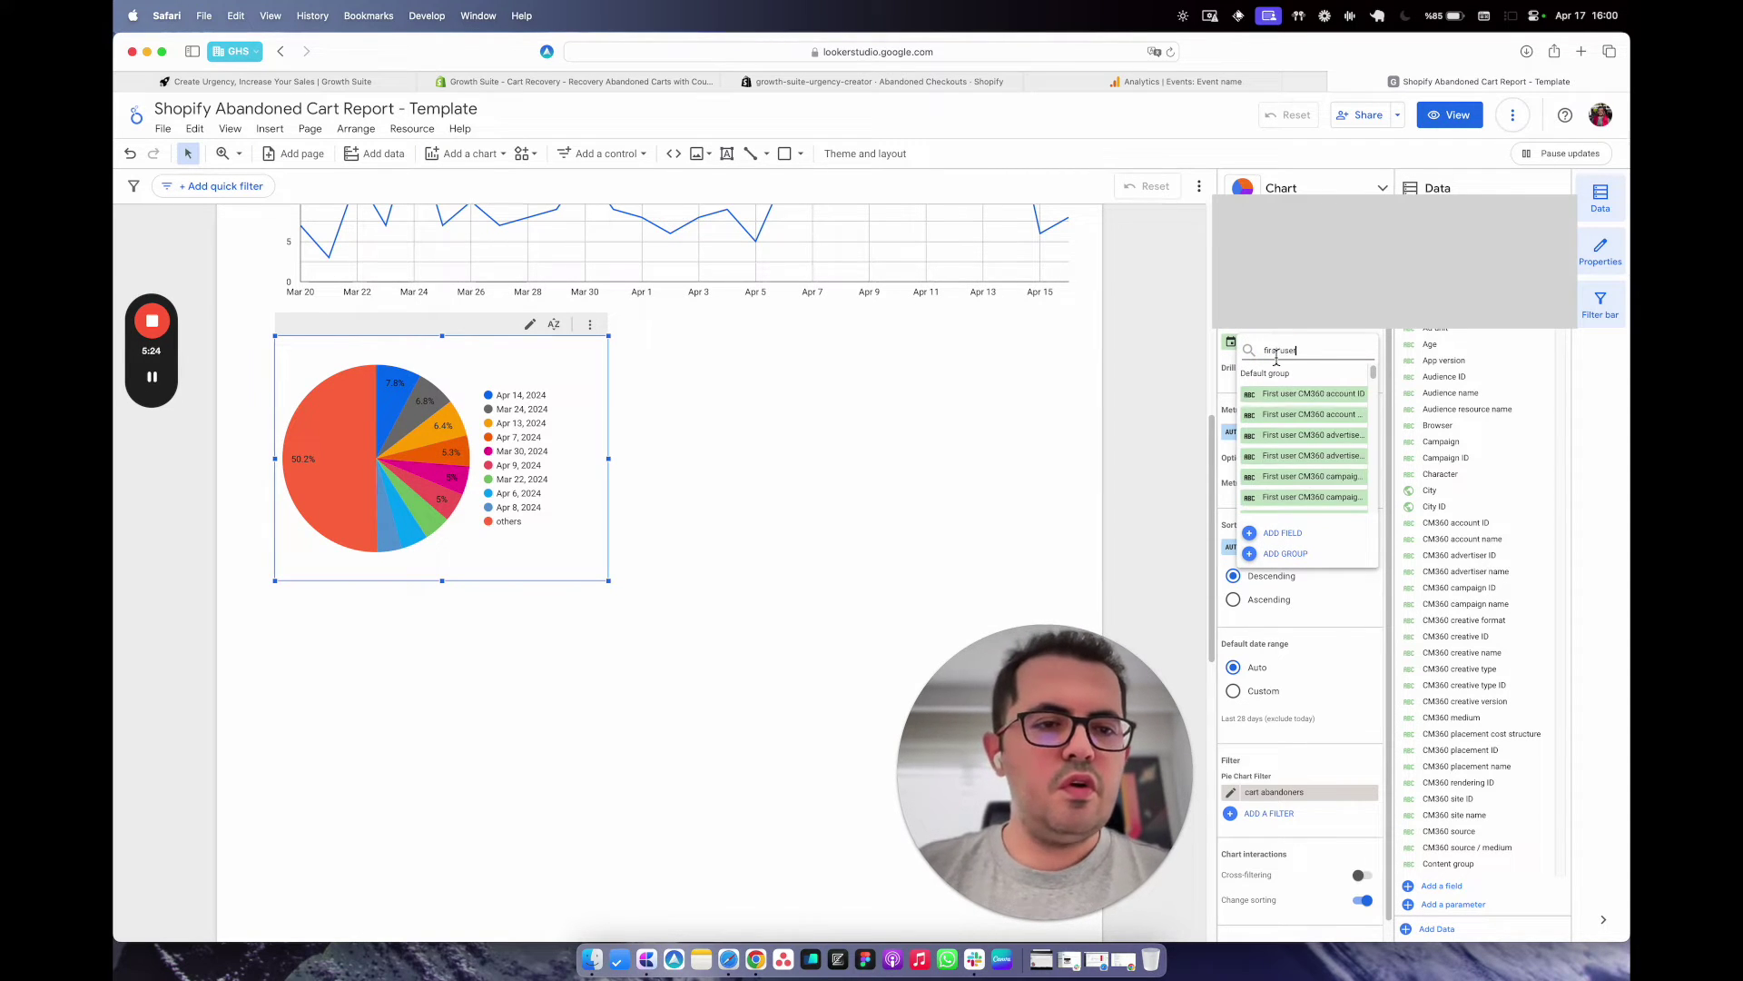
pyautogui.write(' source')
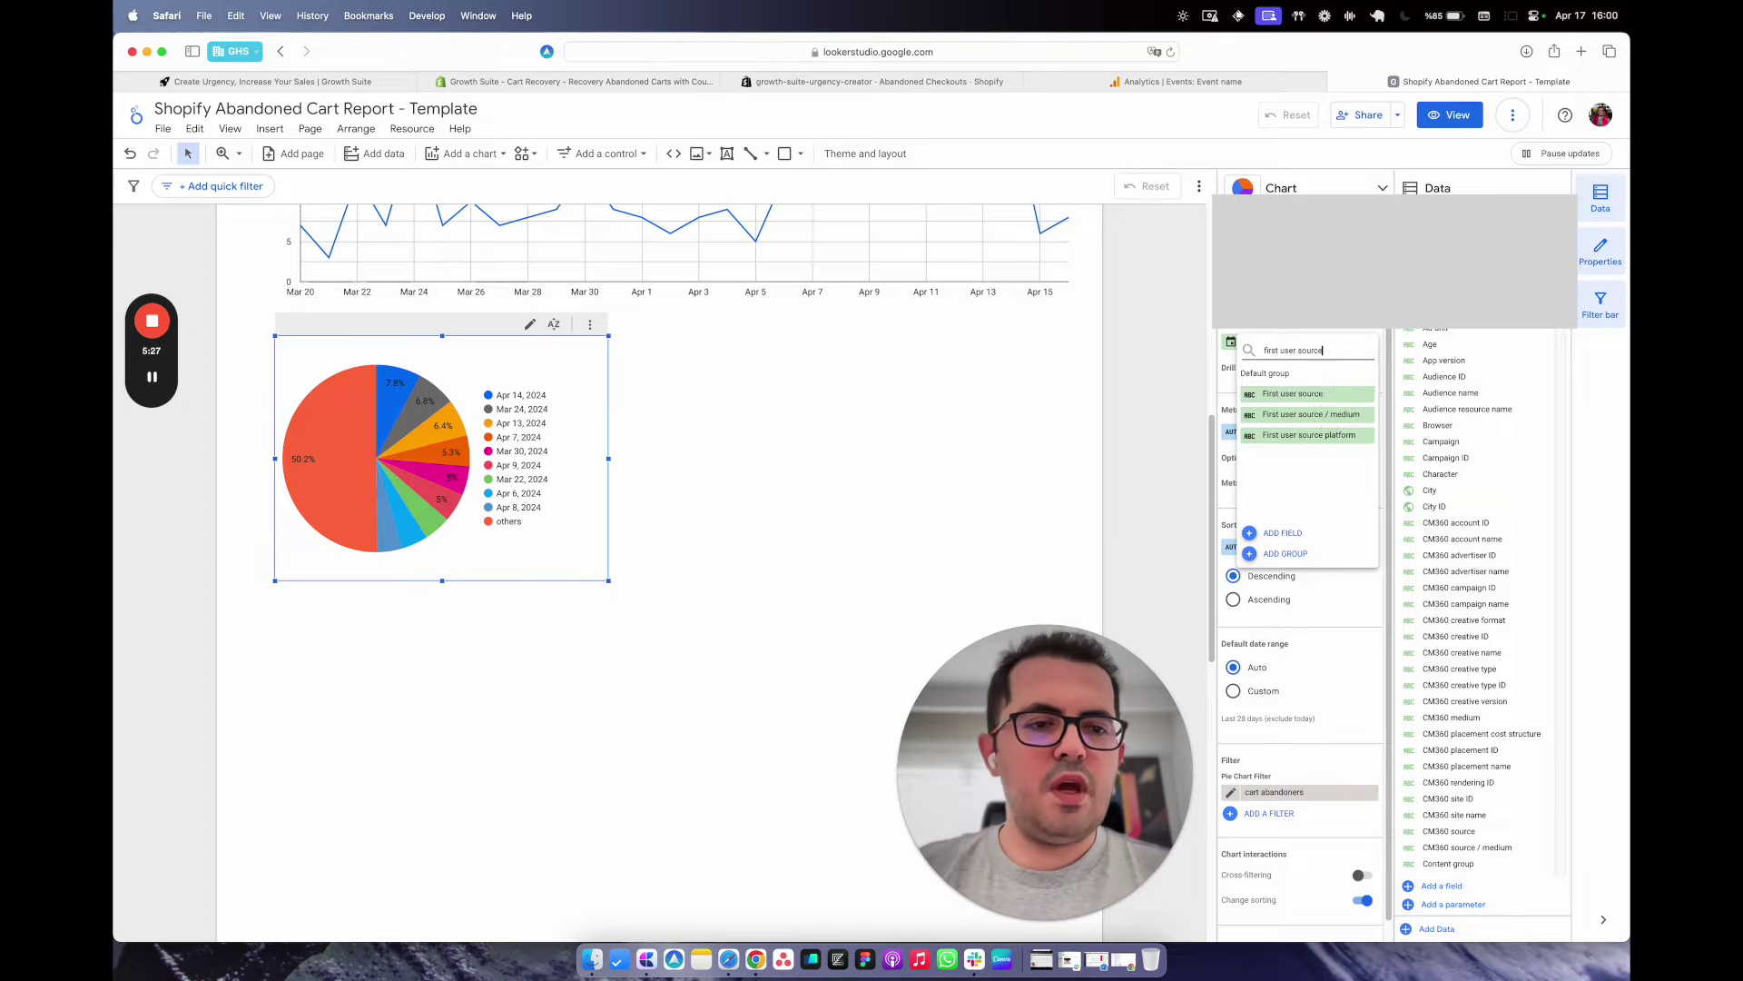
pyautogui.click(1327, 418)
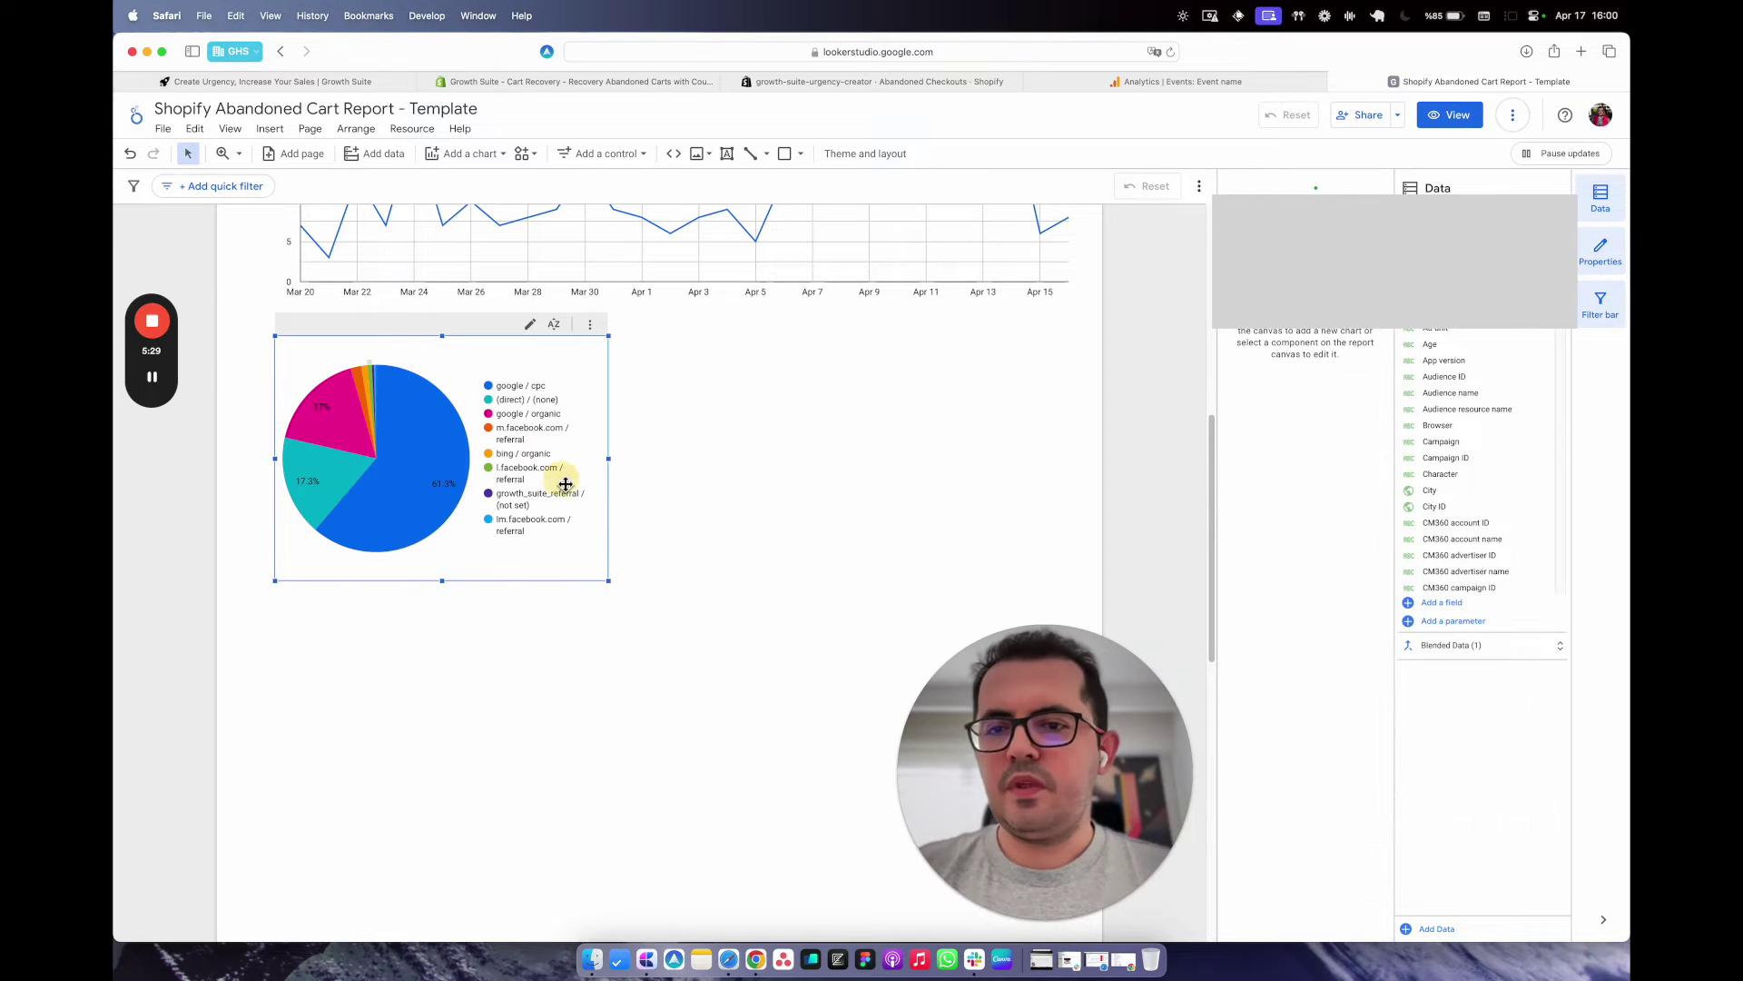
# Widen the pie so its legend fits and place a duplicate to its right.
pyautogui.moveTo(609, 458); pyautogui.dragTo(654, 459)
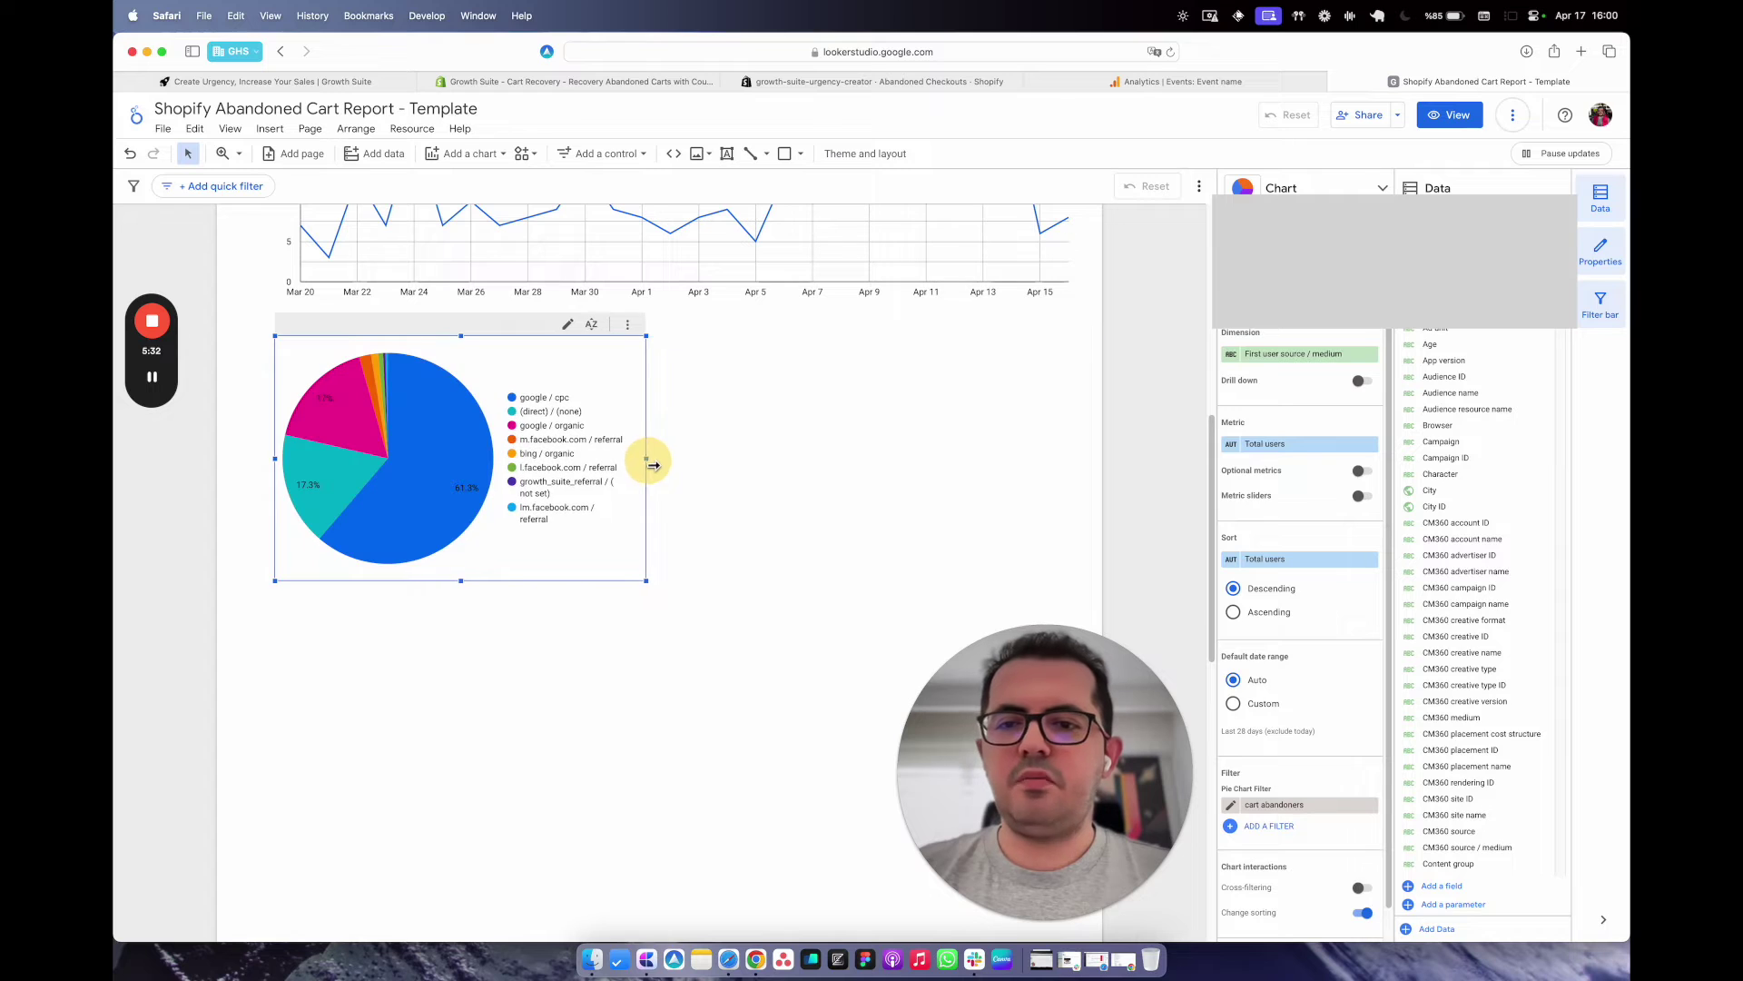
pyautogui.click(743, 465)
pyautogui.click(572, 481)
pyautogui.hotkey('ctrl', 'd')
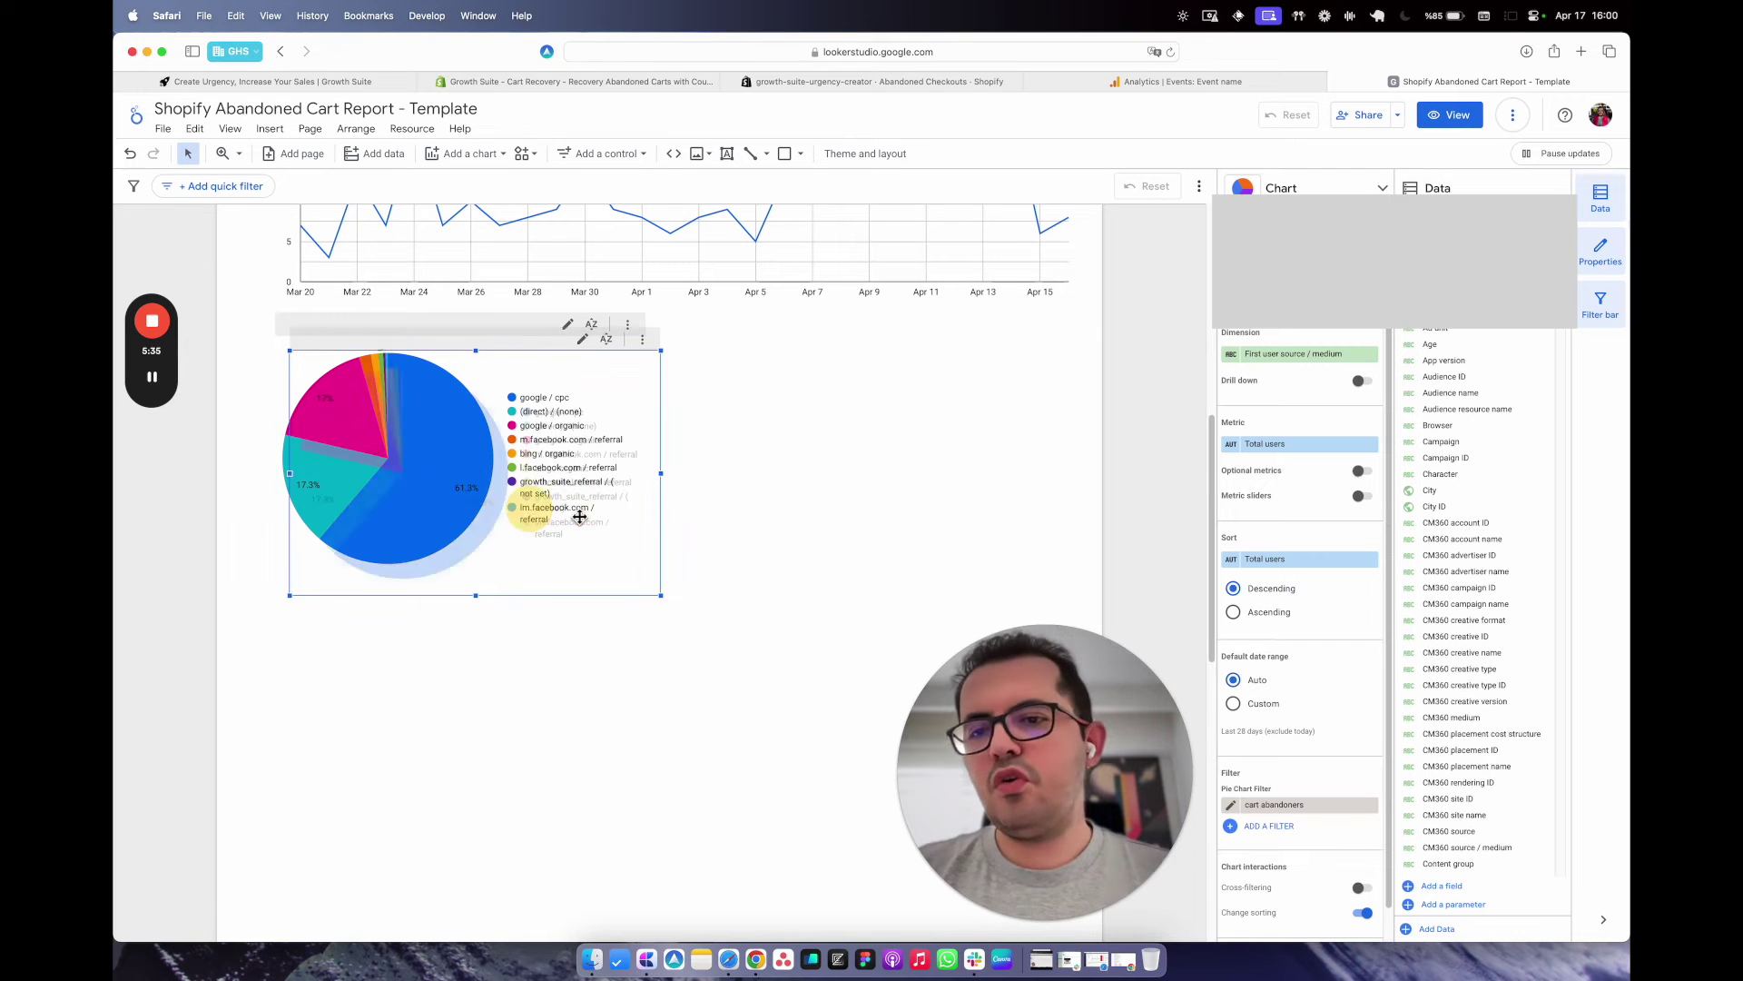
pyautogui.moveTo(536, 504); pyautogui.dragTo(842, 489)
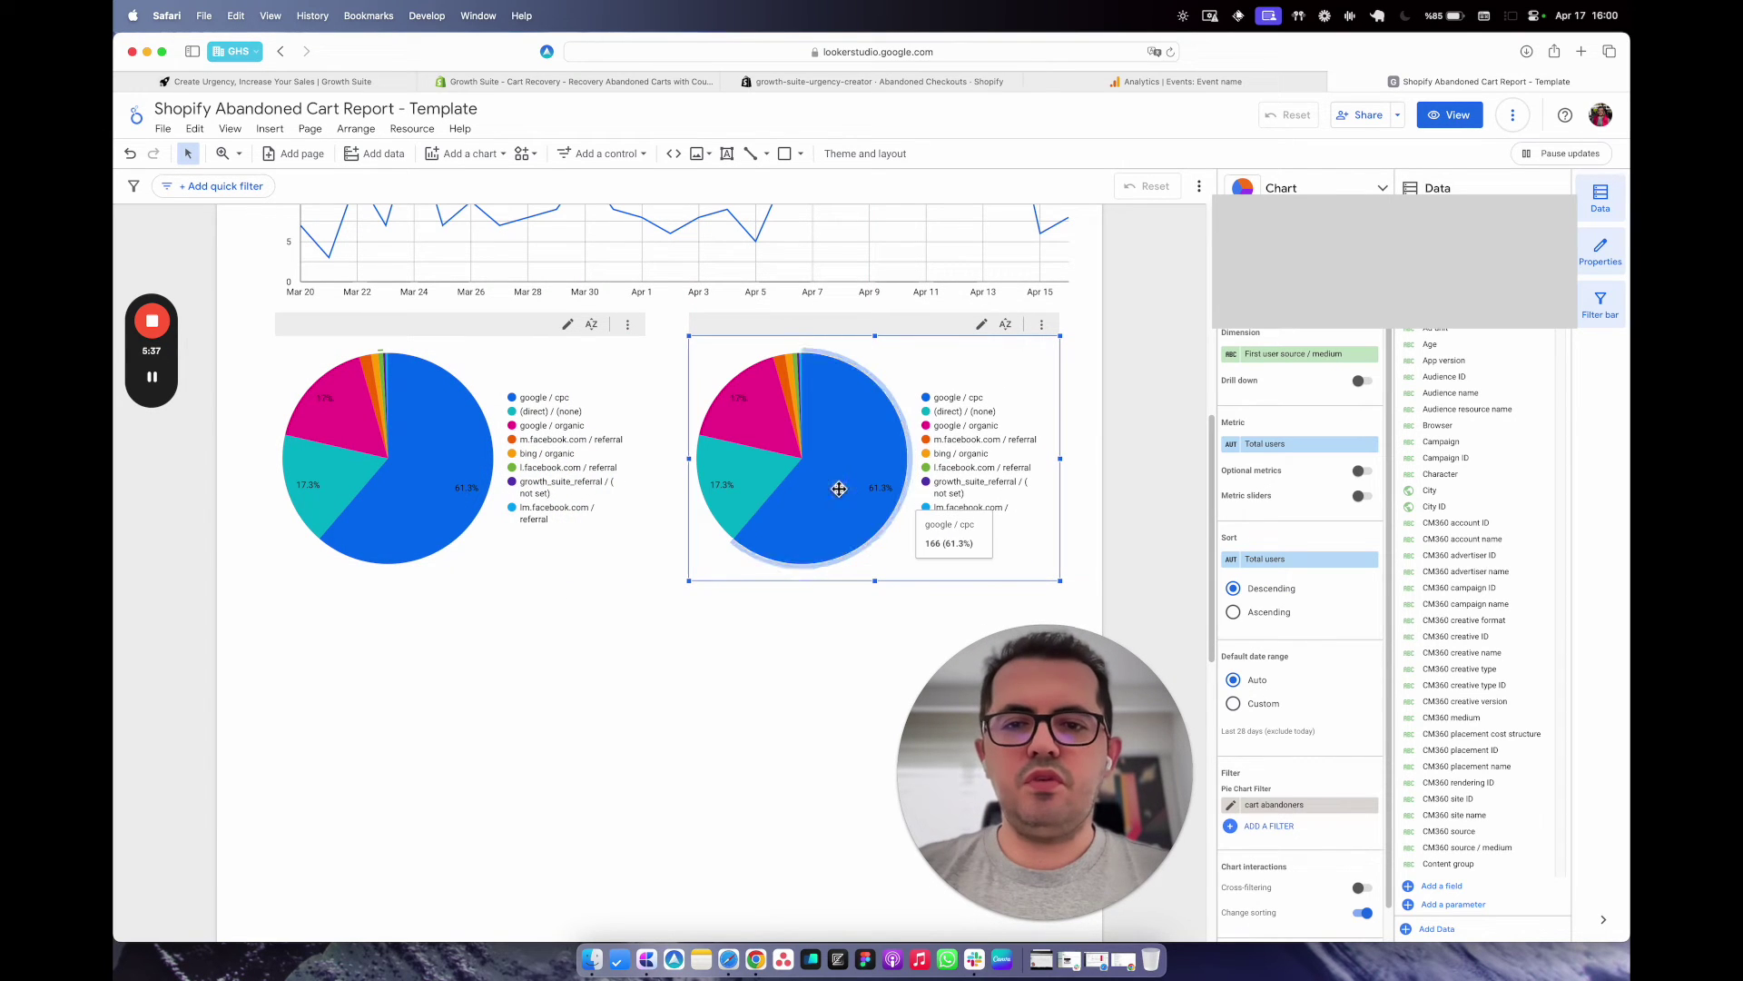
# Change the second pie's dimension to Device category.
pyautogui.click(1293, 353)
pyautogui.write('decie')
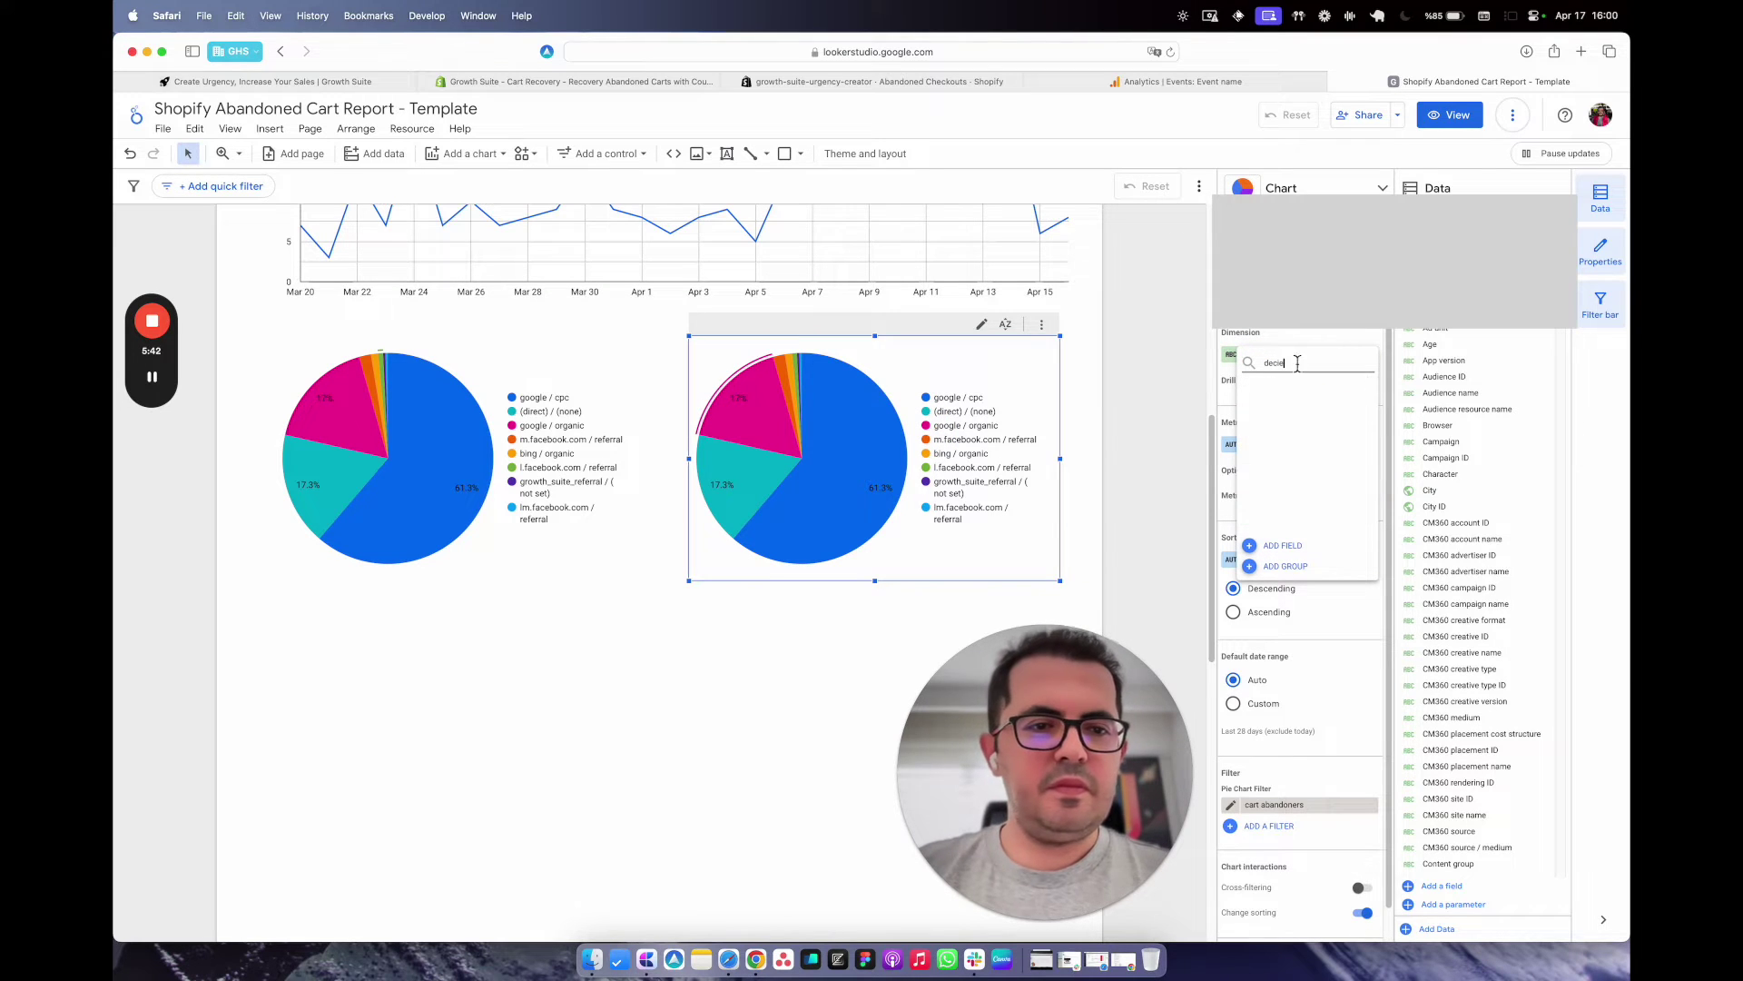
pyautogui.press('BackSpace')
pyautogui.press('BackSpace')
pyautogui.write('vice cat')
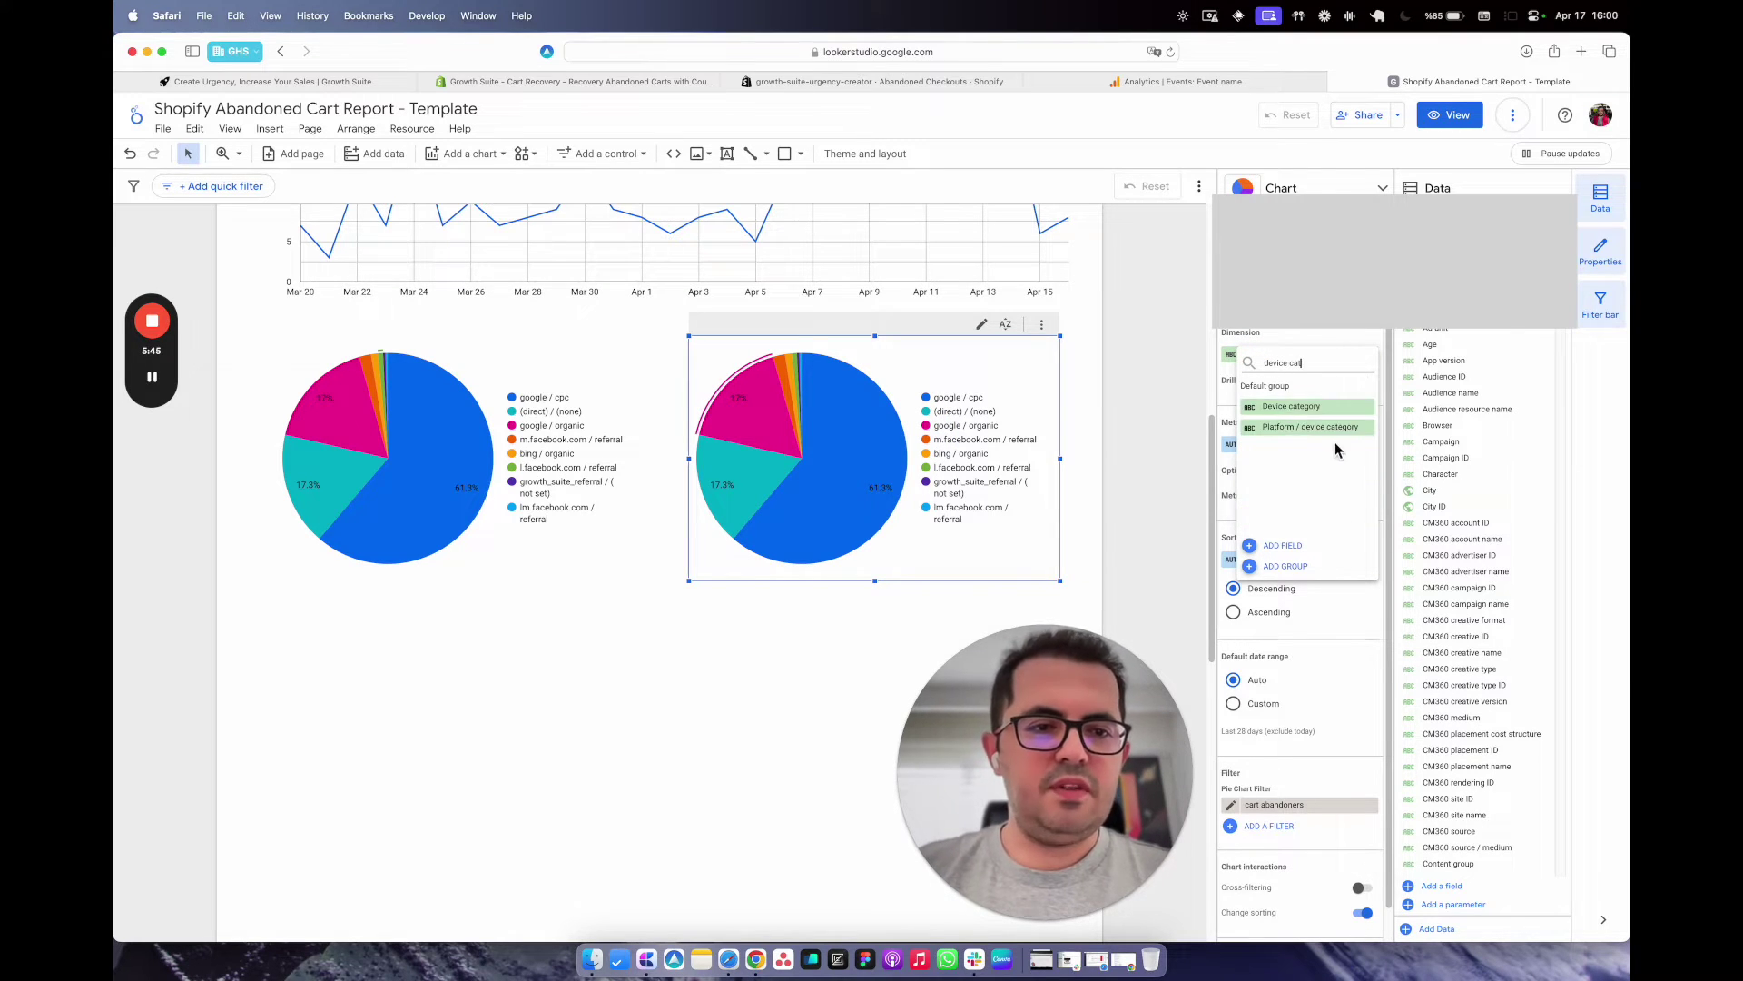
pyautogui.click(1314, 414)
pyautogui.click(727, 661)
pyautogui.scroll(-3, 727, 661)
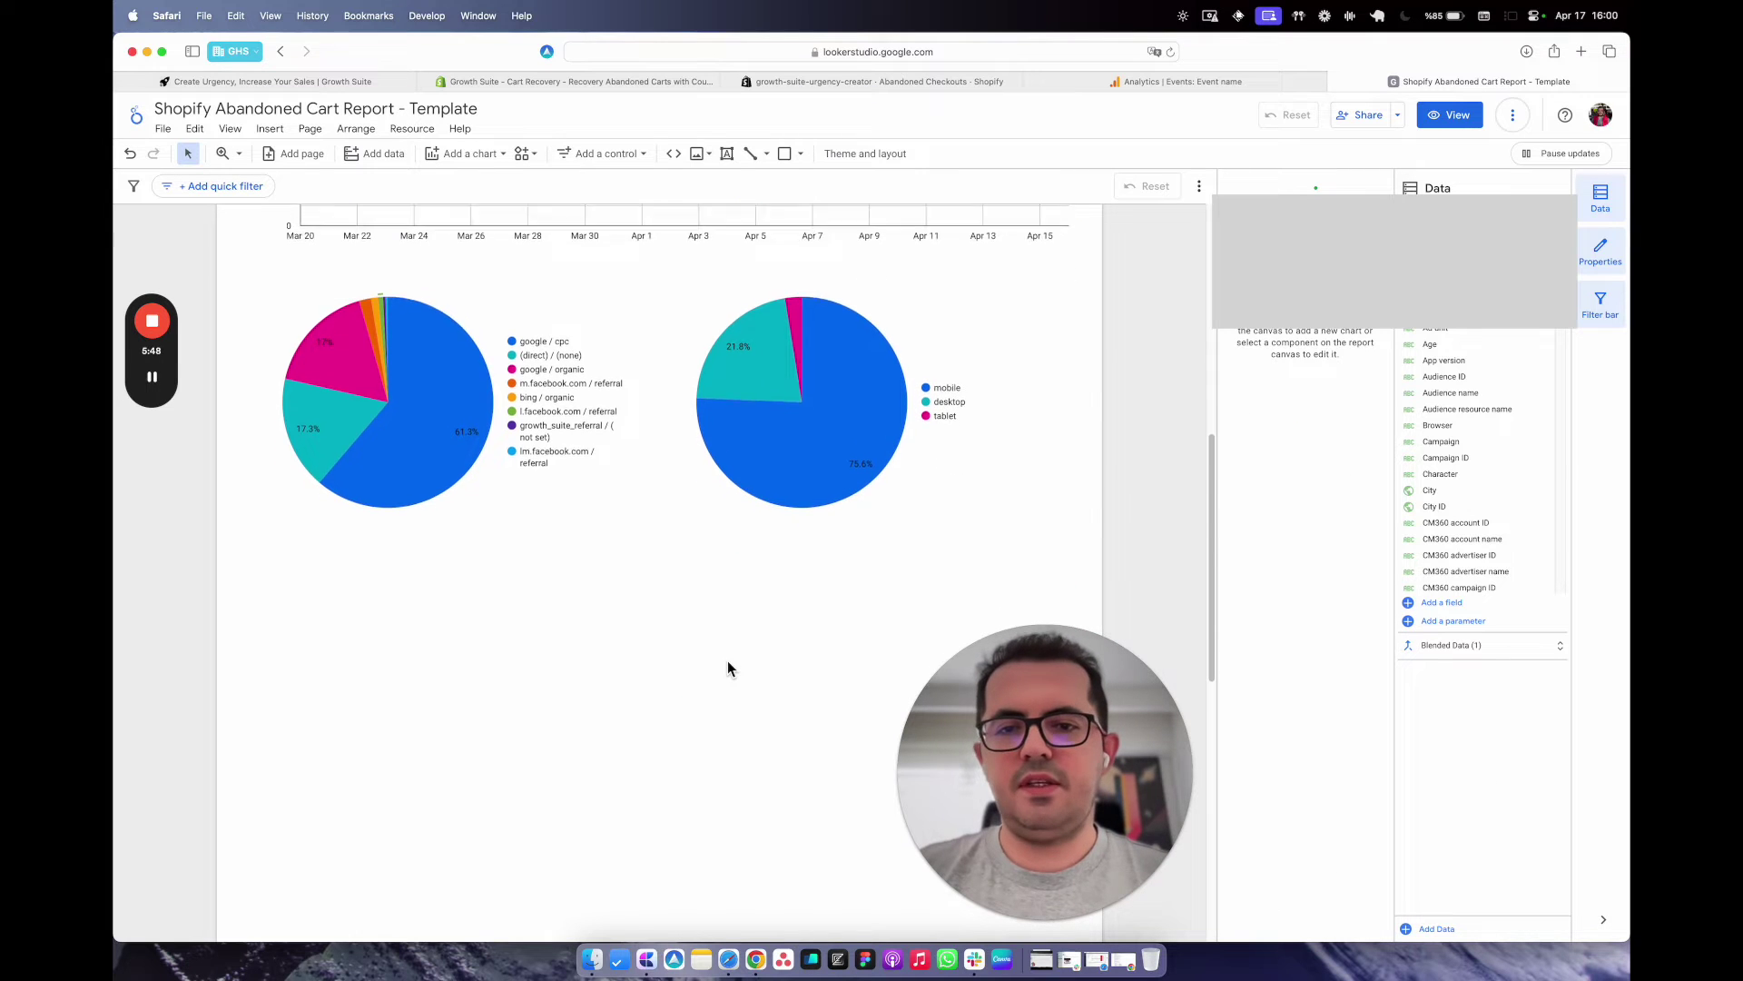
pyautogui.click(598, 153)
# Add a filled map below the pie charts and make it wider and taller.
pyautogui.click(596, 151)
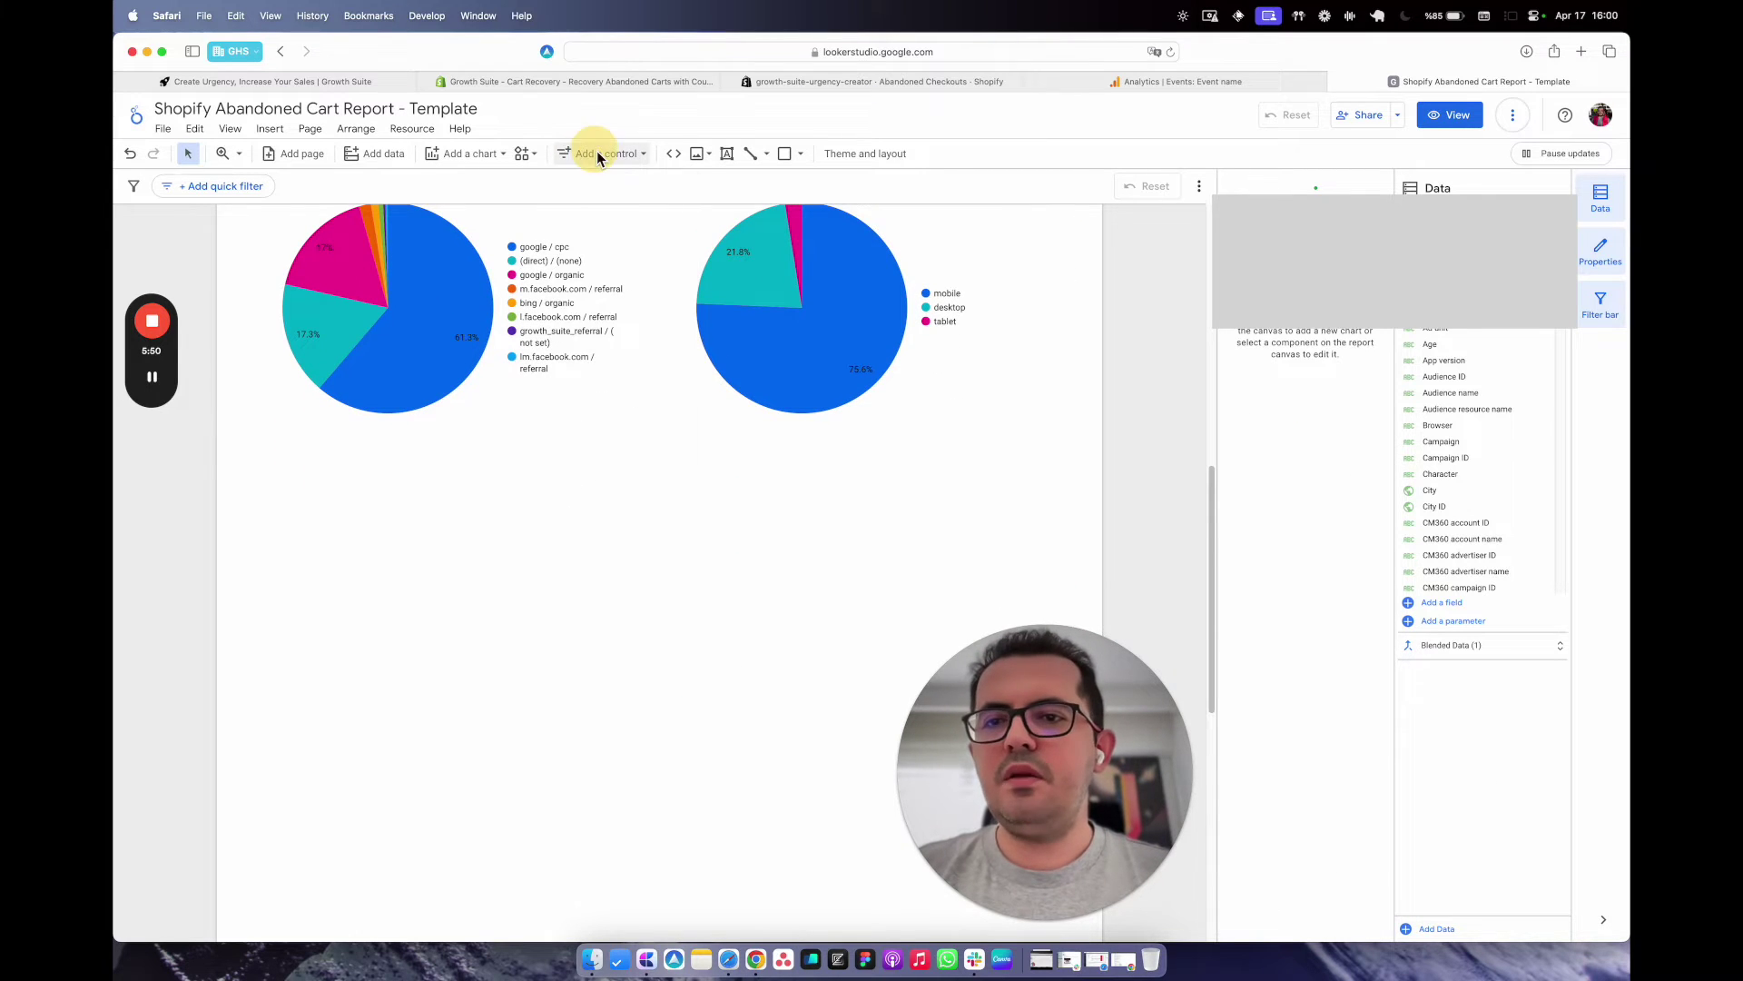
pyautogui.click(491, 155)
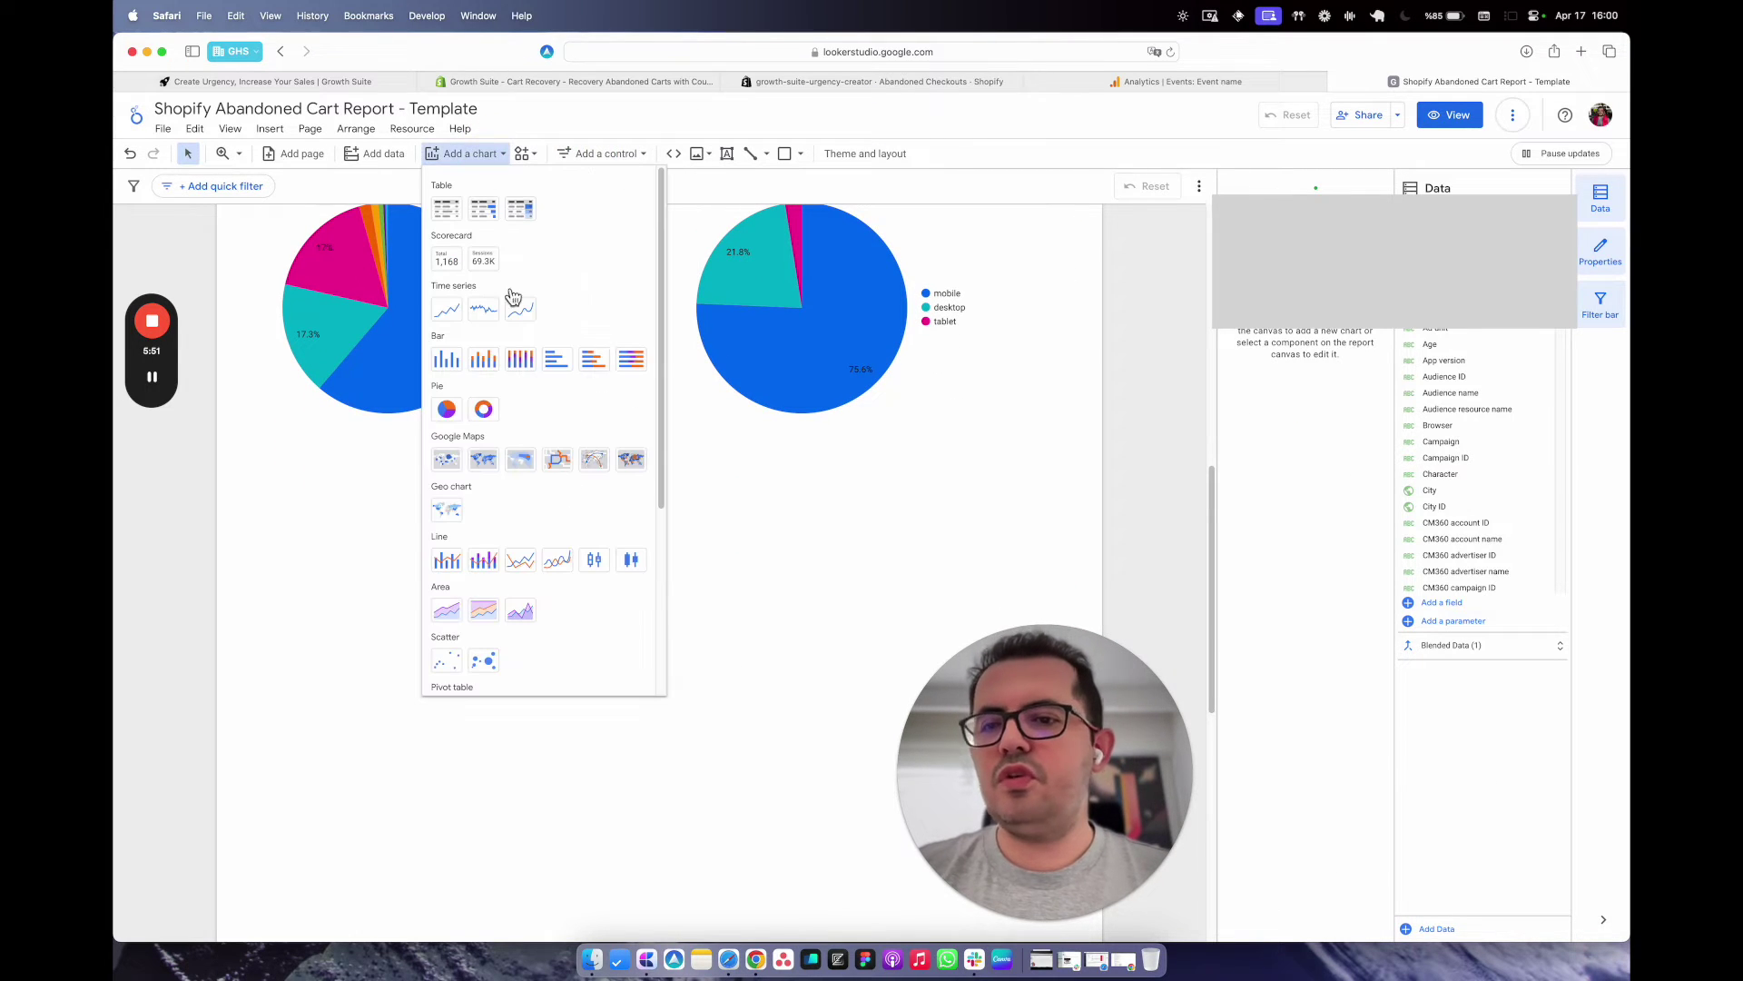
pyautogui.click(484, 459)
pyautogui.click(277, 472)
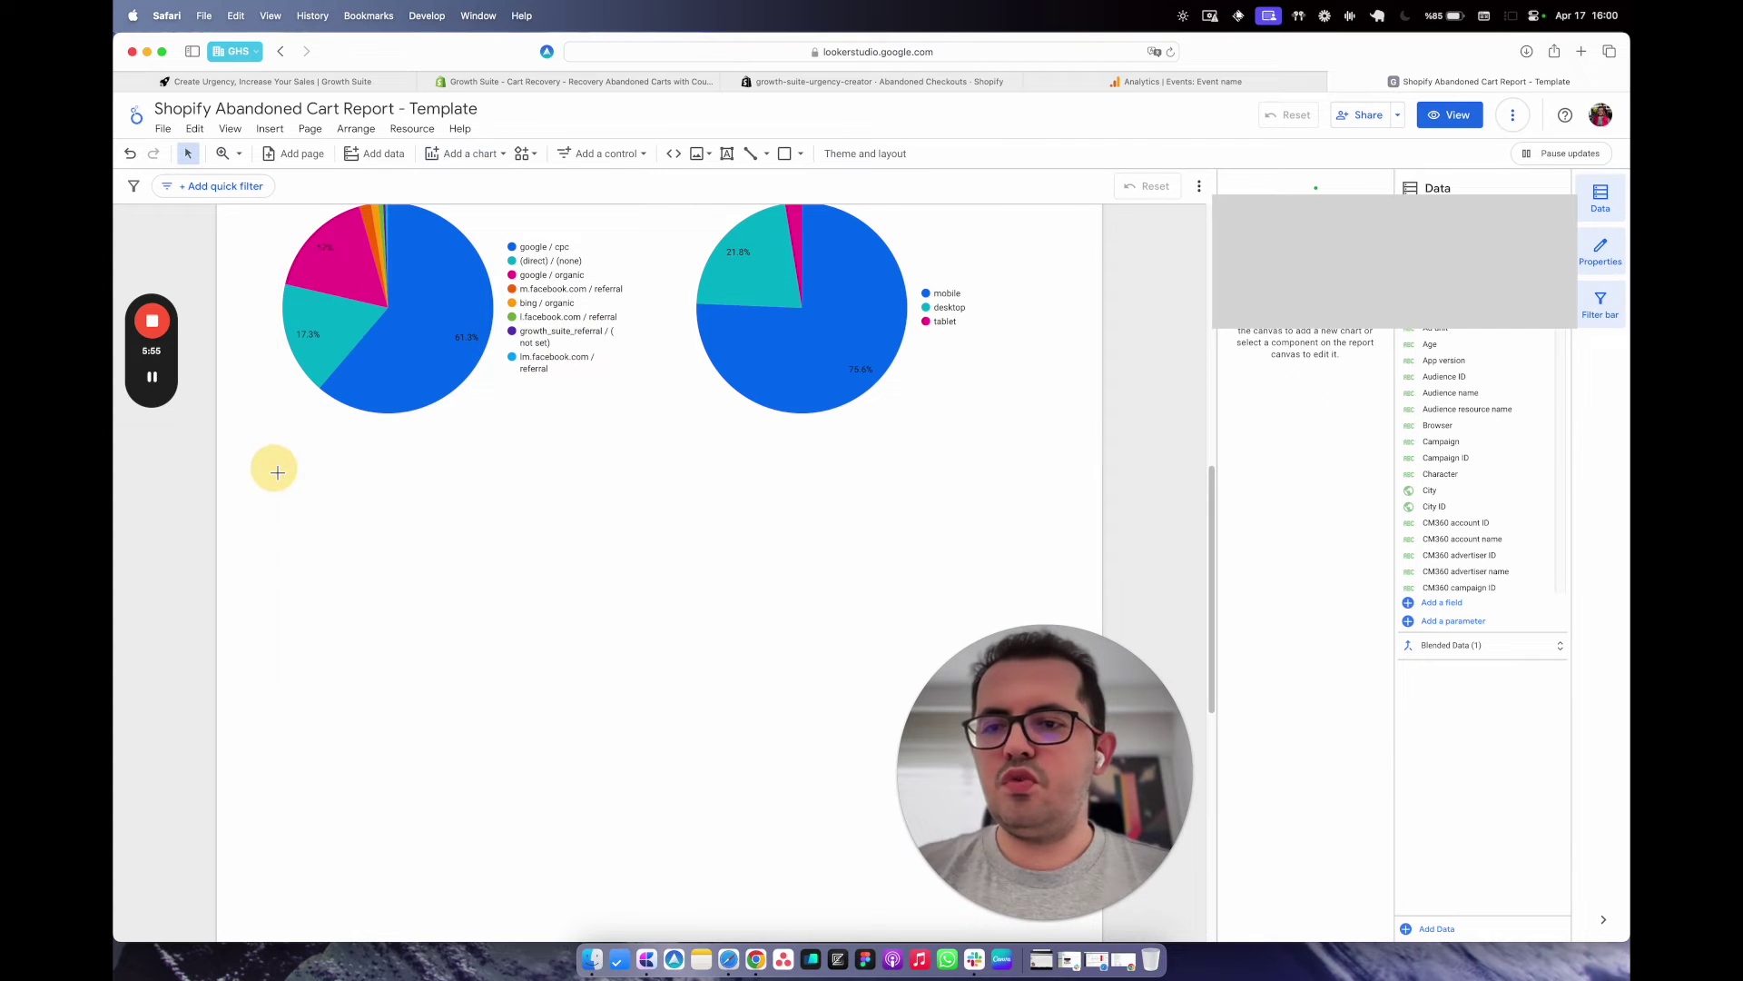
pyautogui.scroll(-3, 467, 564)
pyautogui.moveTo(570, 416); pyautogui.dragTo(1054, 427)
pyautogui.moveTo(664, 529); pyautogui.dragTo(664, 674)
# Limit the map to the cart abandoners filter and review the finished report.
pyautogui.click(1276, 669)
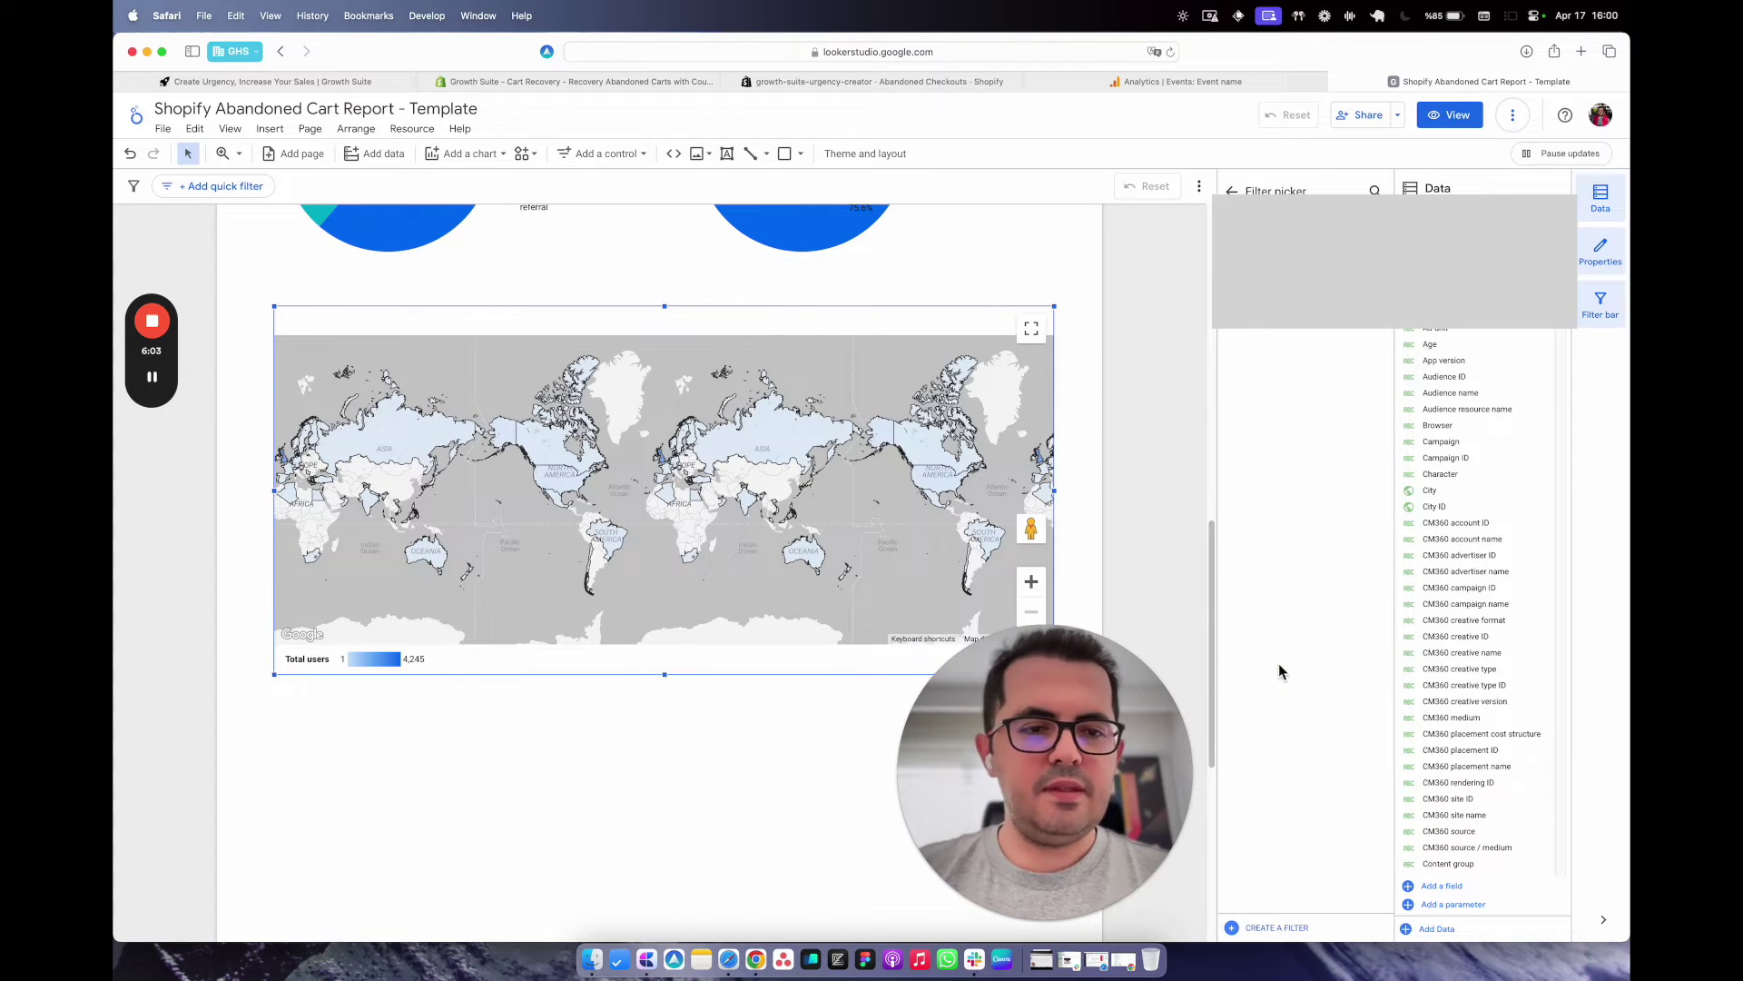
pyautogui.click(1272, 313)
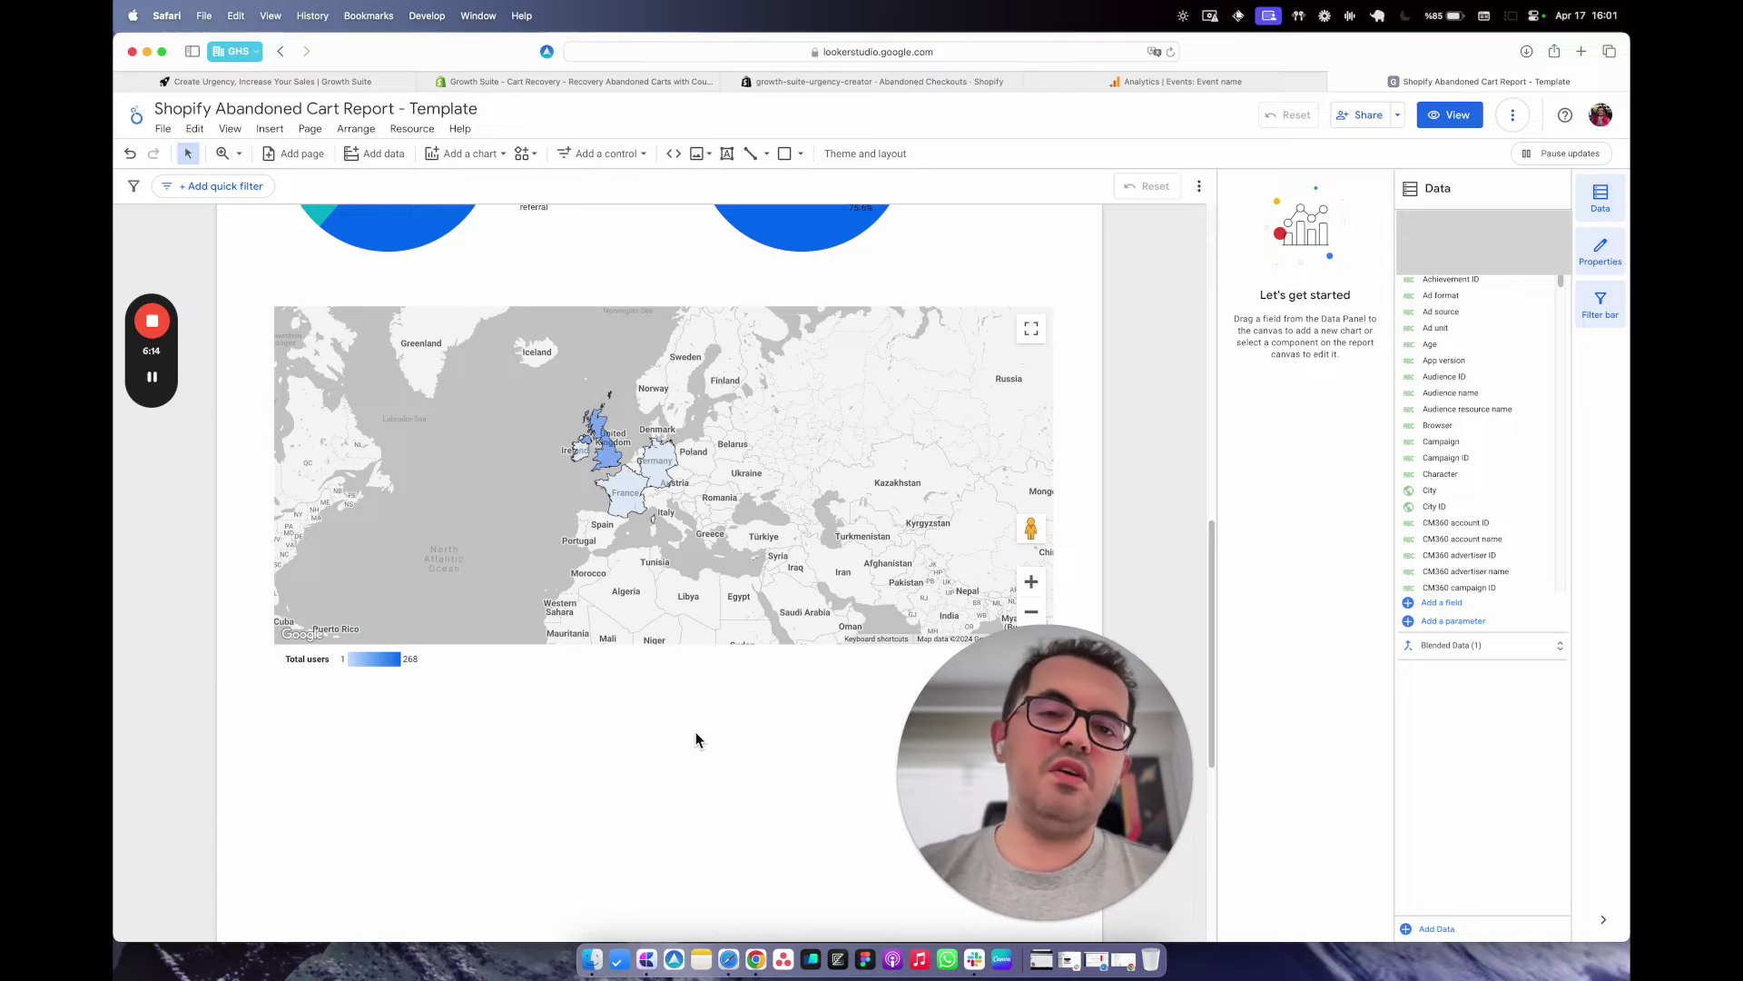
pyautogui.scroll(-3, 696, 740)
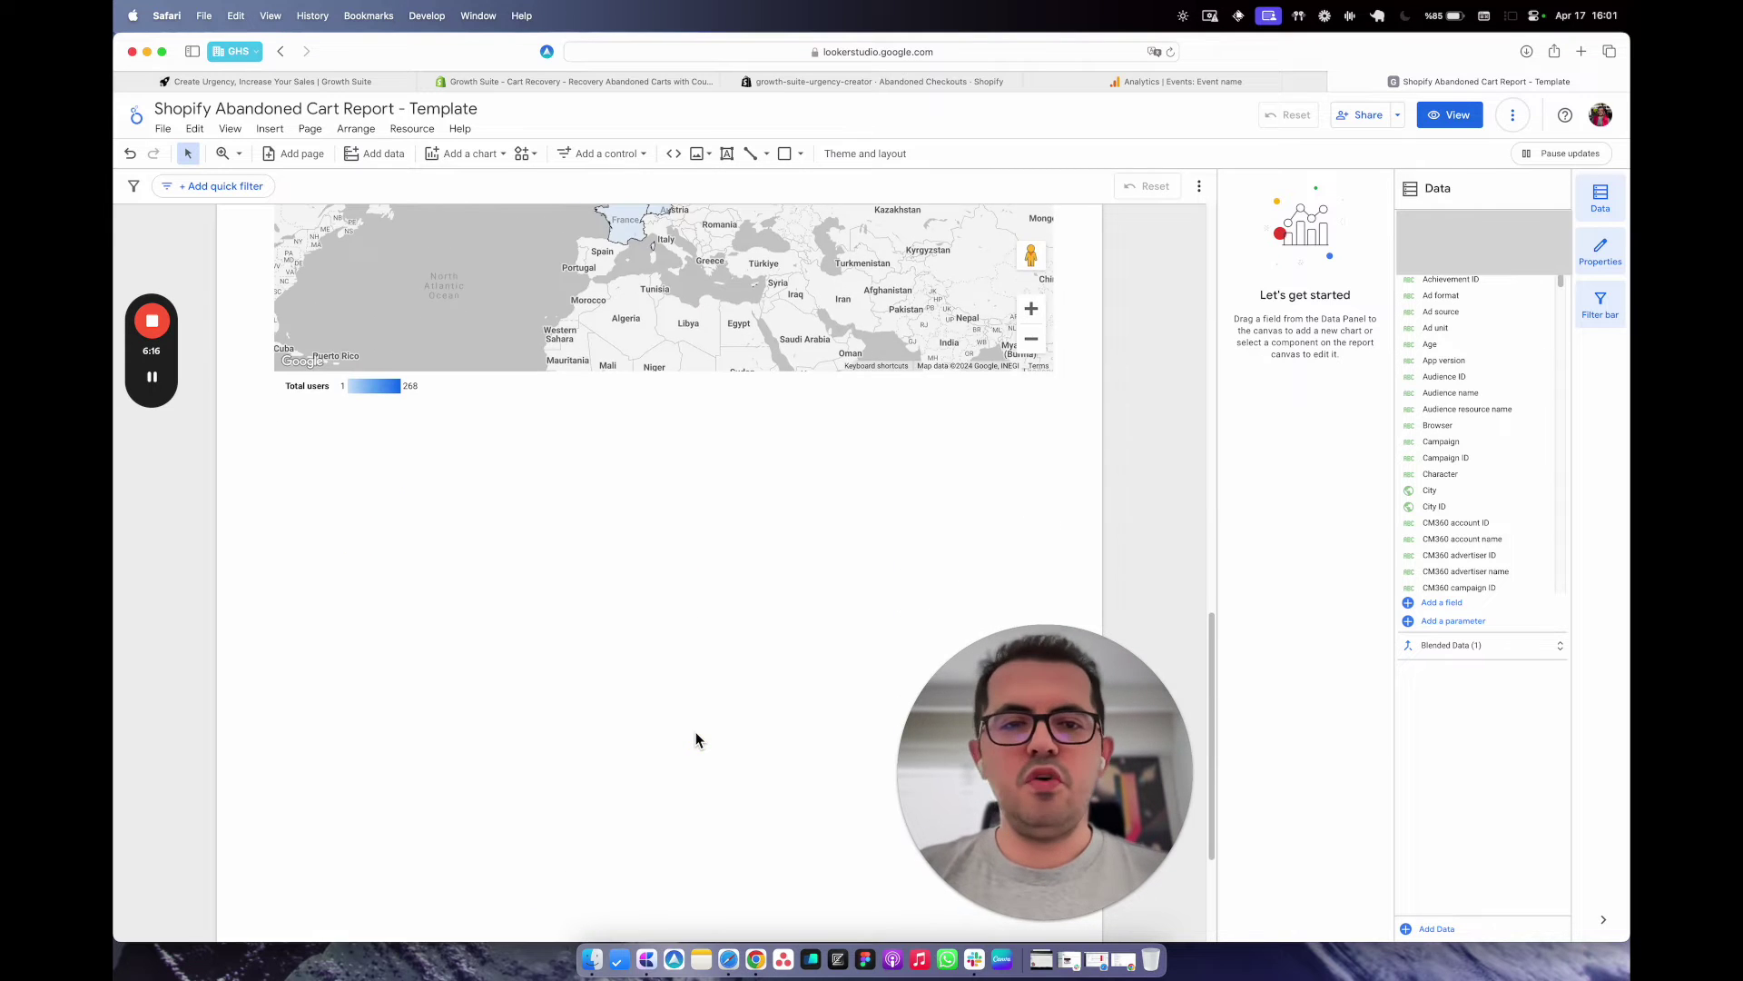
pyautogui.scroll(6, 696, 741)
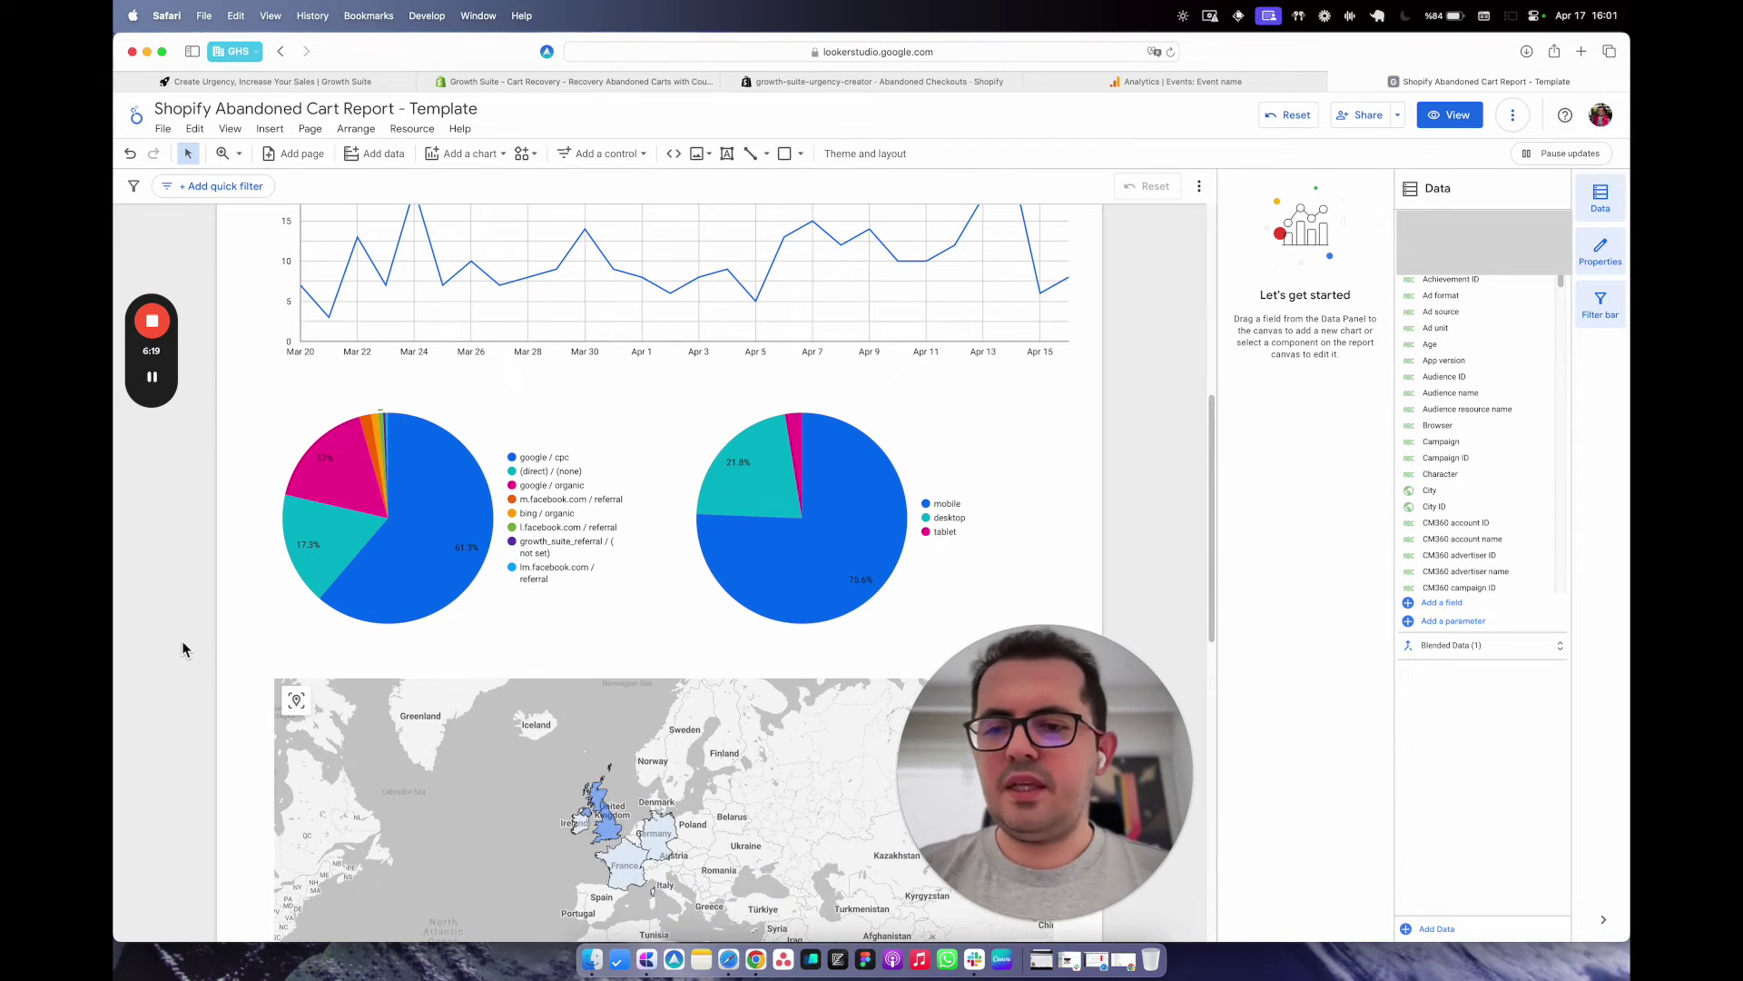
pyautogui.scroll(-5, 182, 647)
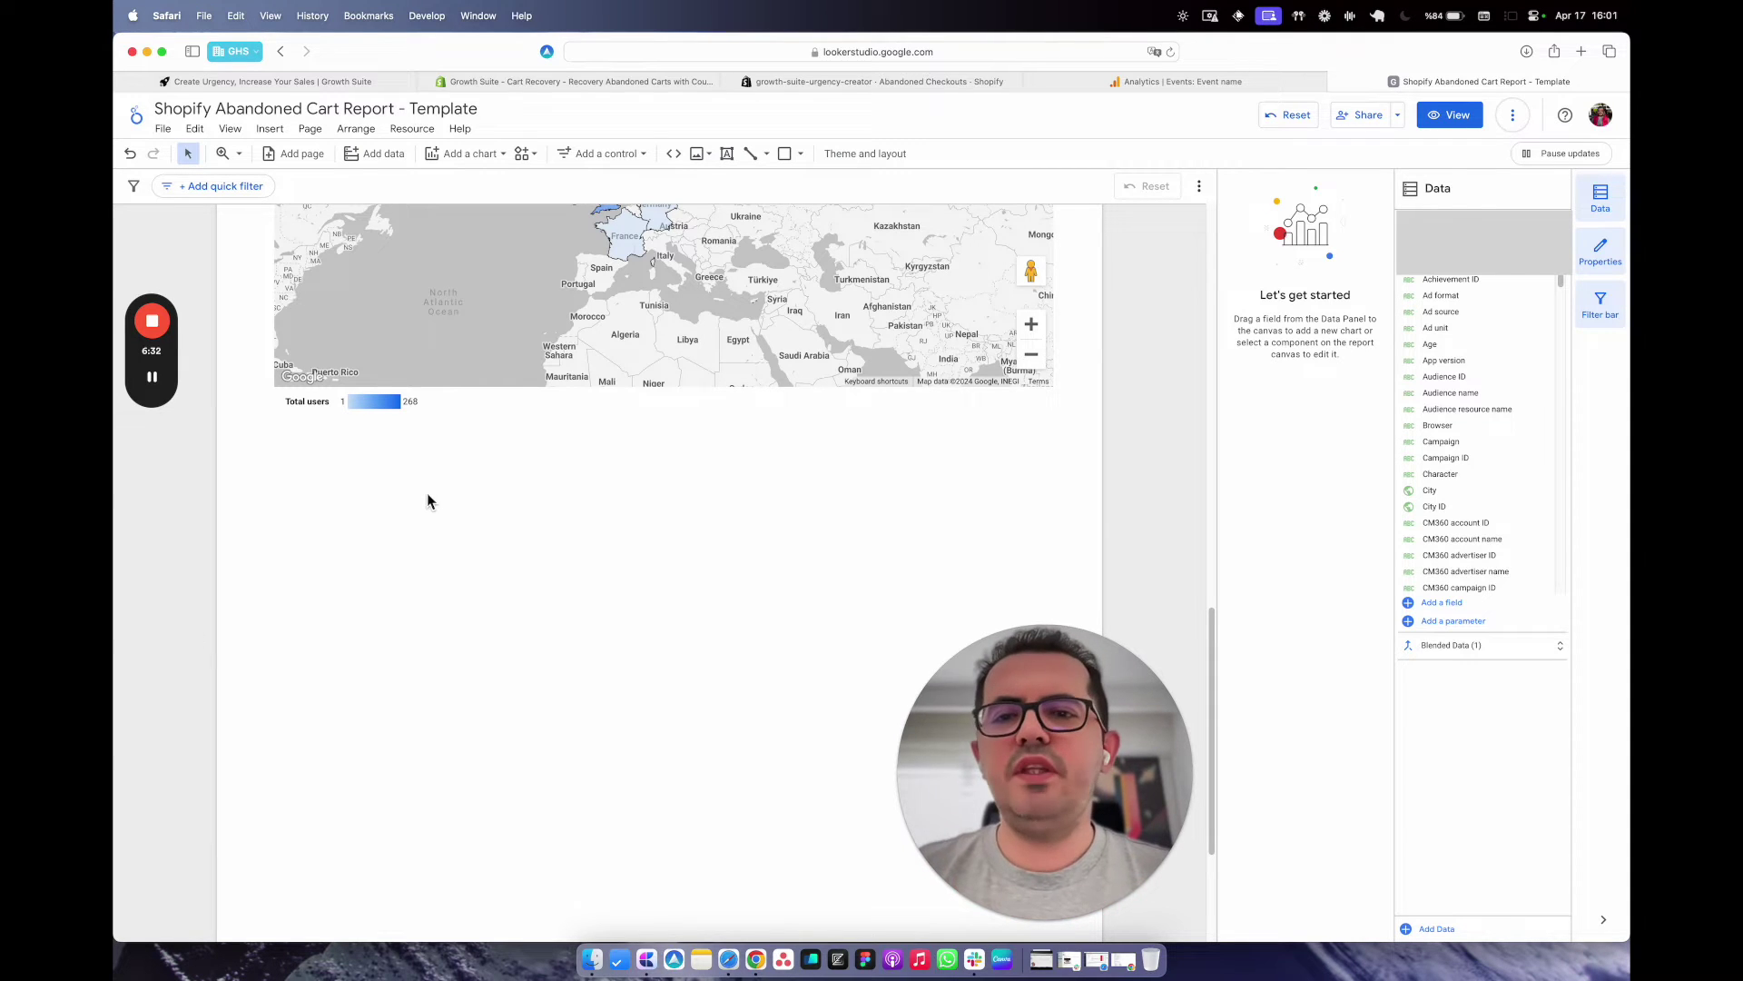
pyautogui.scroll(4, 427, 499)
pyautogui.scroll(1, 426, 493)
pyautogui.scroll(-3, 427, 522)
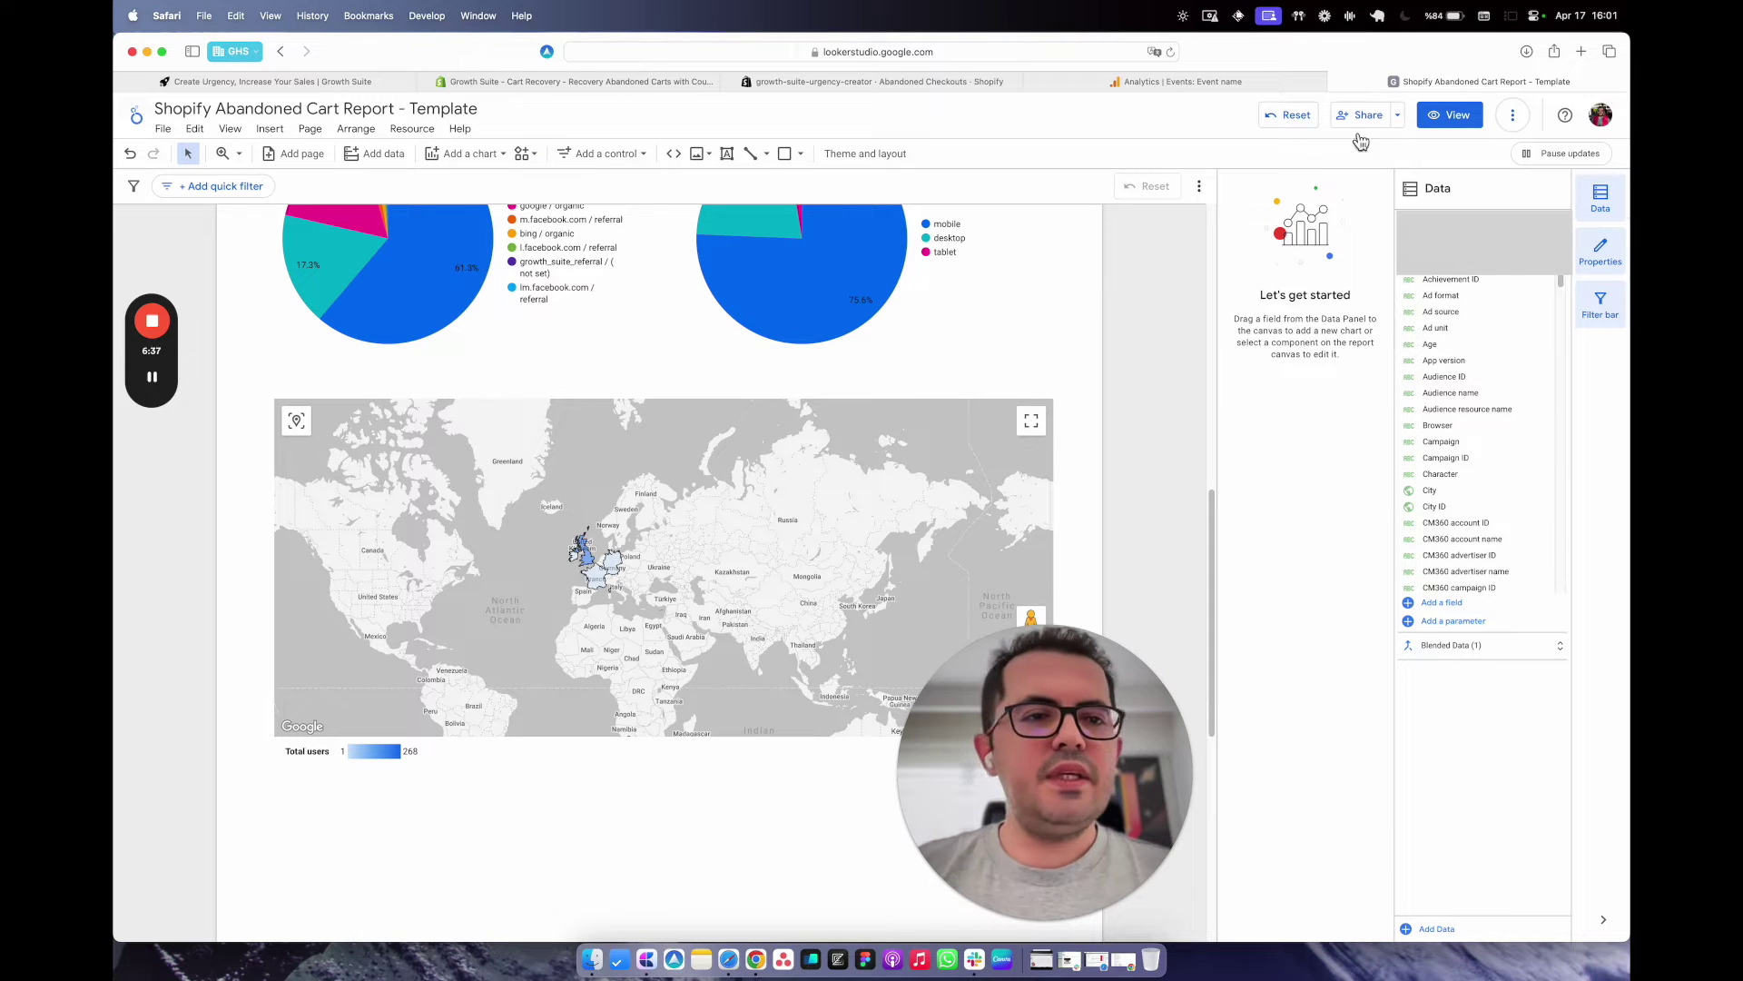
pyautogui.click(1399, 116)
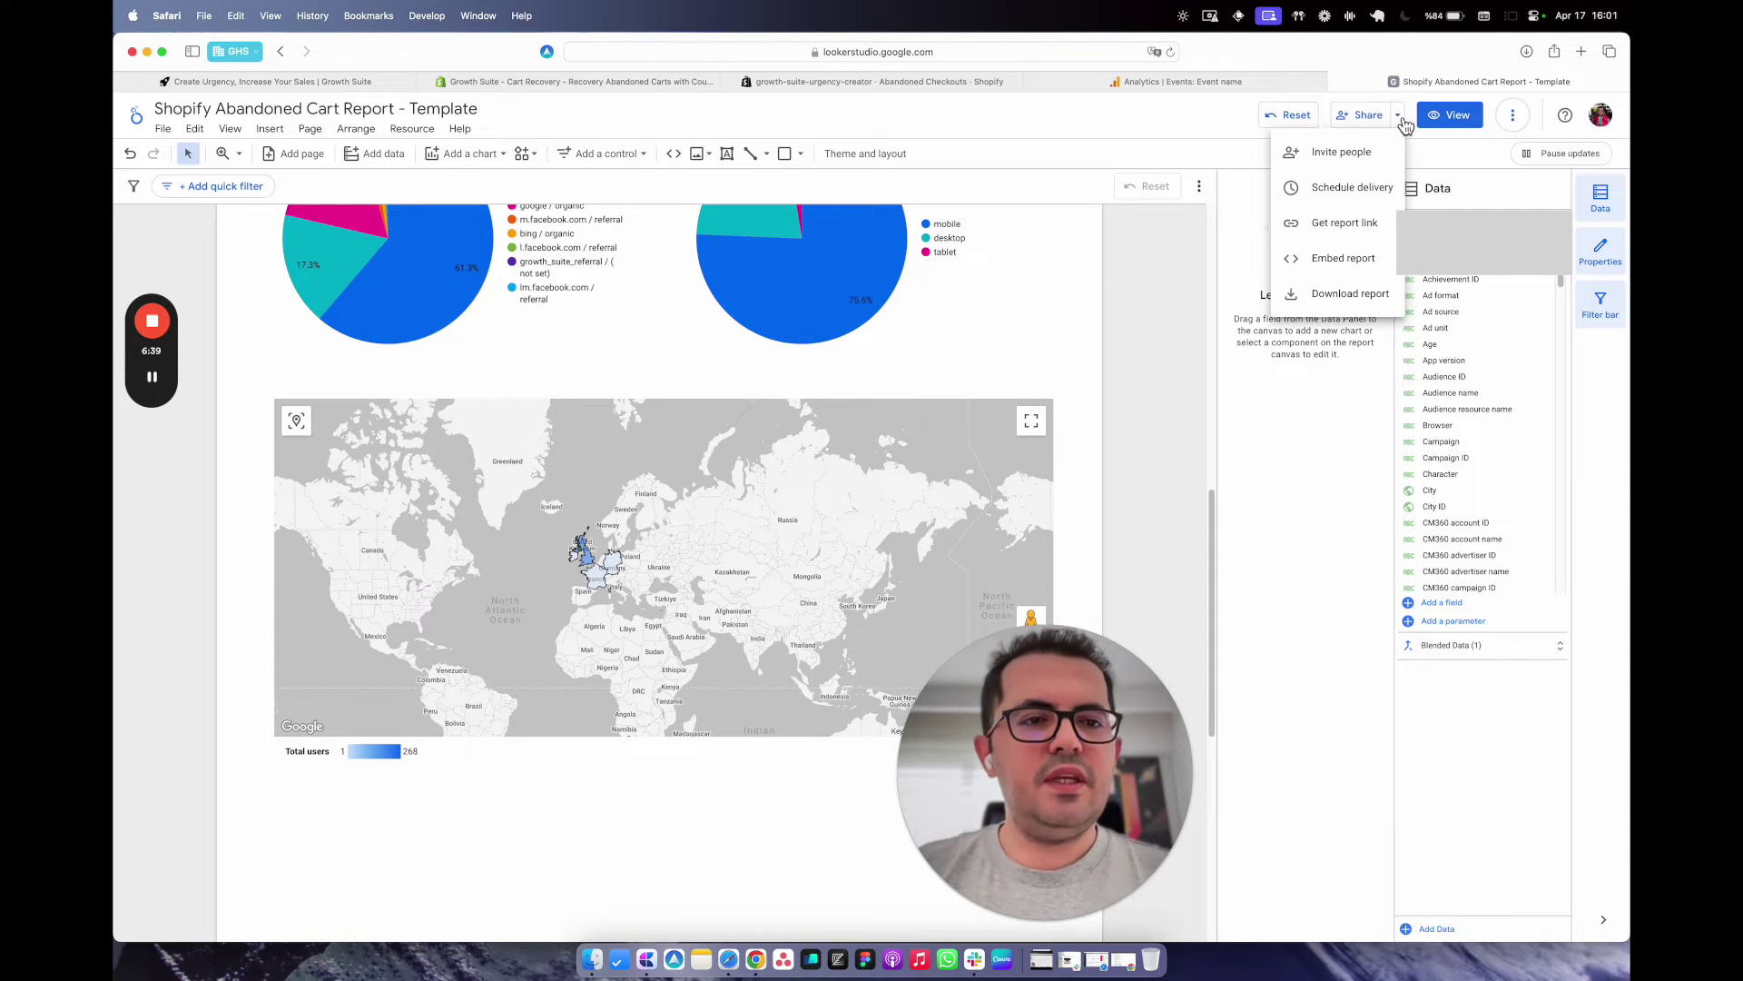
# Schedule a daily email delivery at 8:00 AM starting 04/18/2024 and save it.
pyautogui.click(1357, 190)
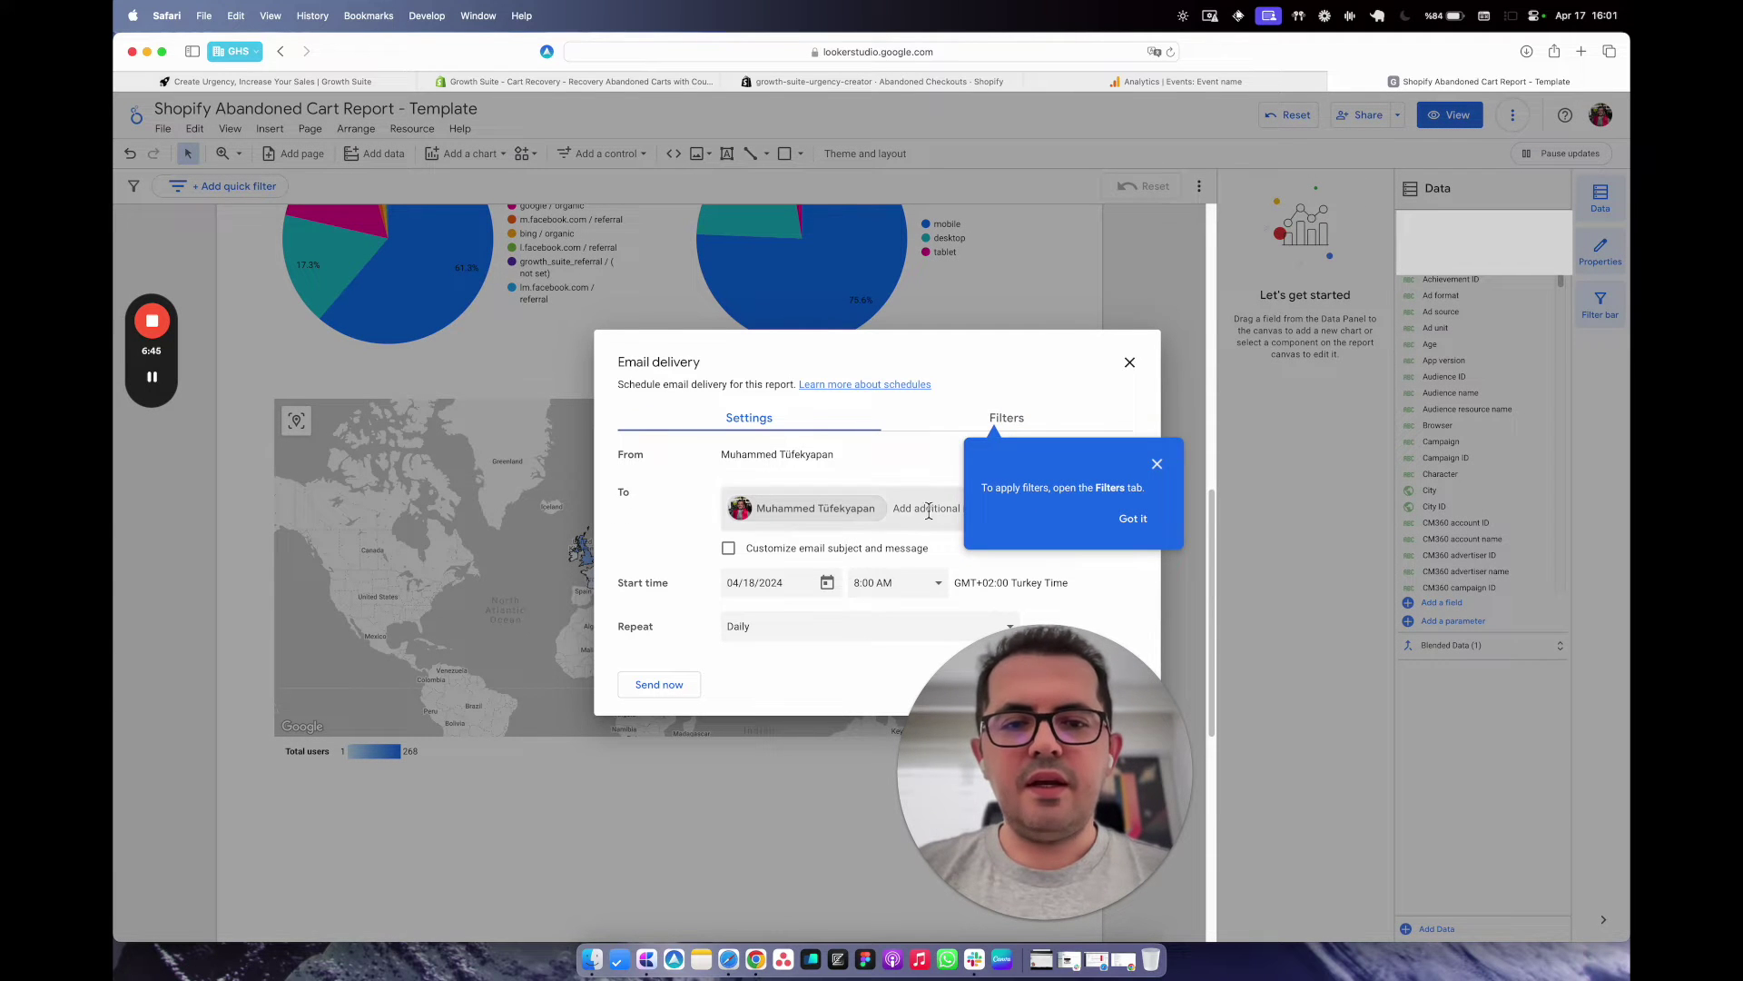
pyautogui.click(1133, 520)
pyautogui.click(928, 514)
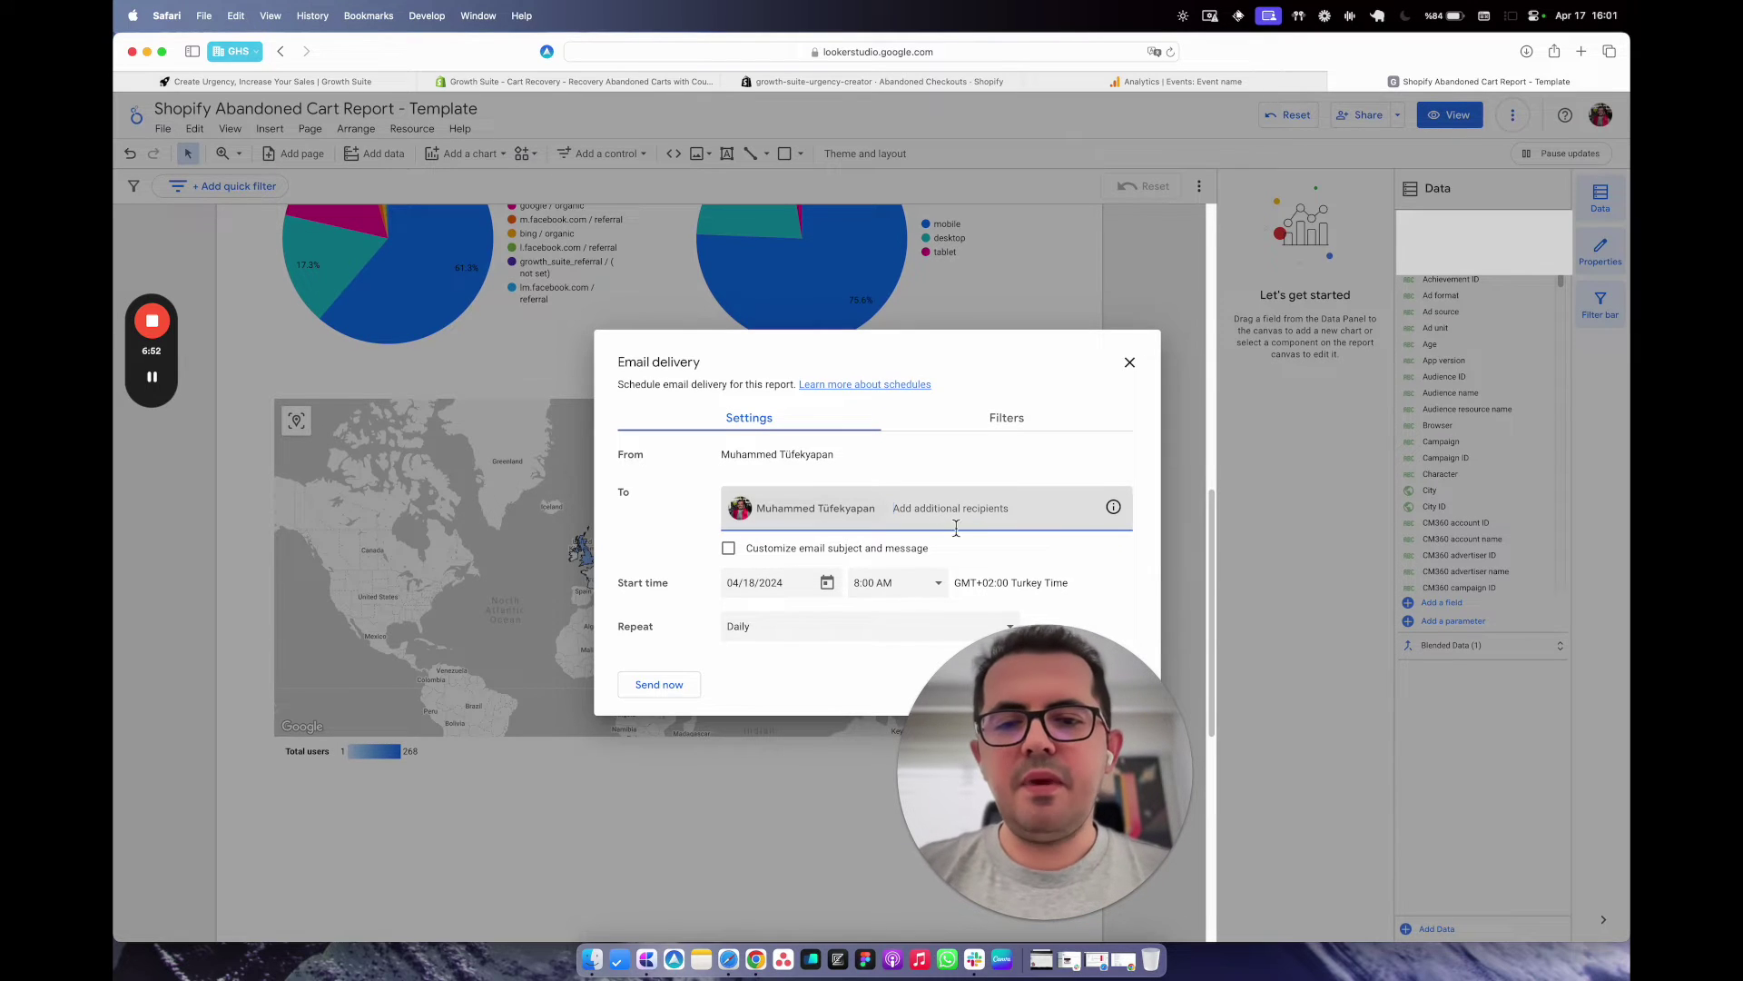
pyautogui.click(926, 587)
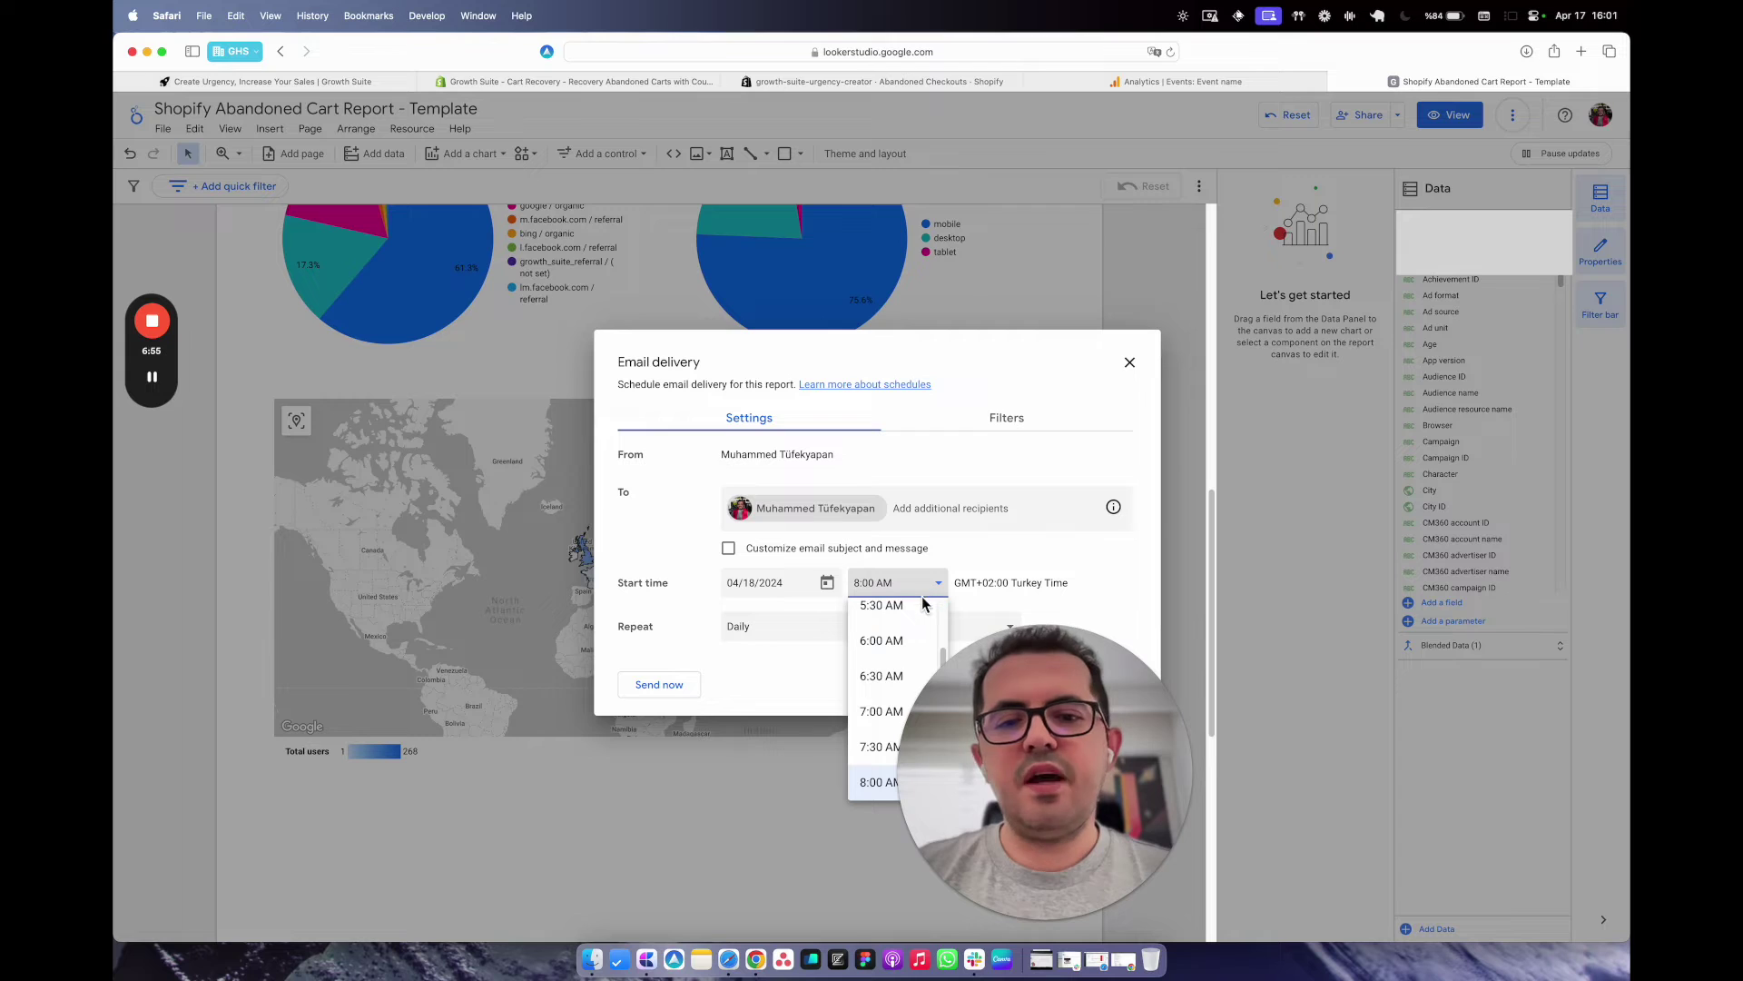
pyautogui.click(603, 662)
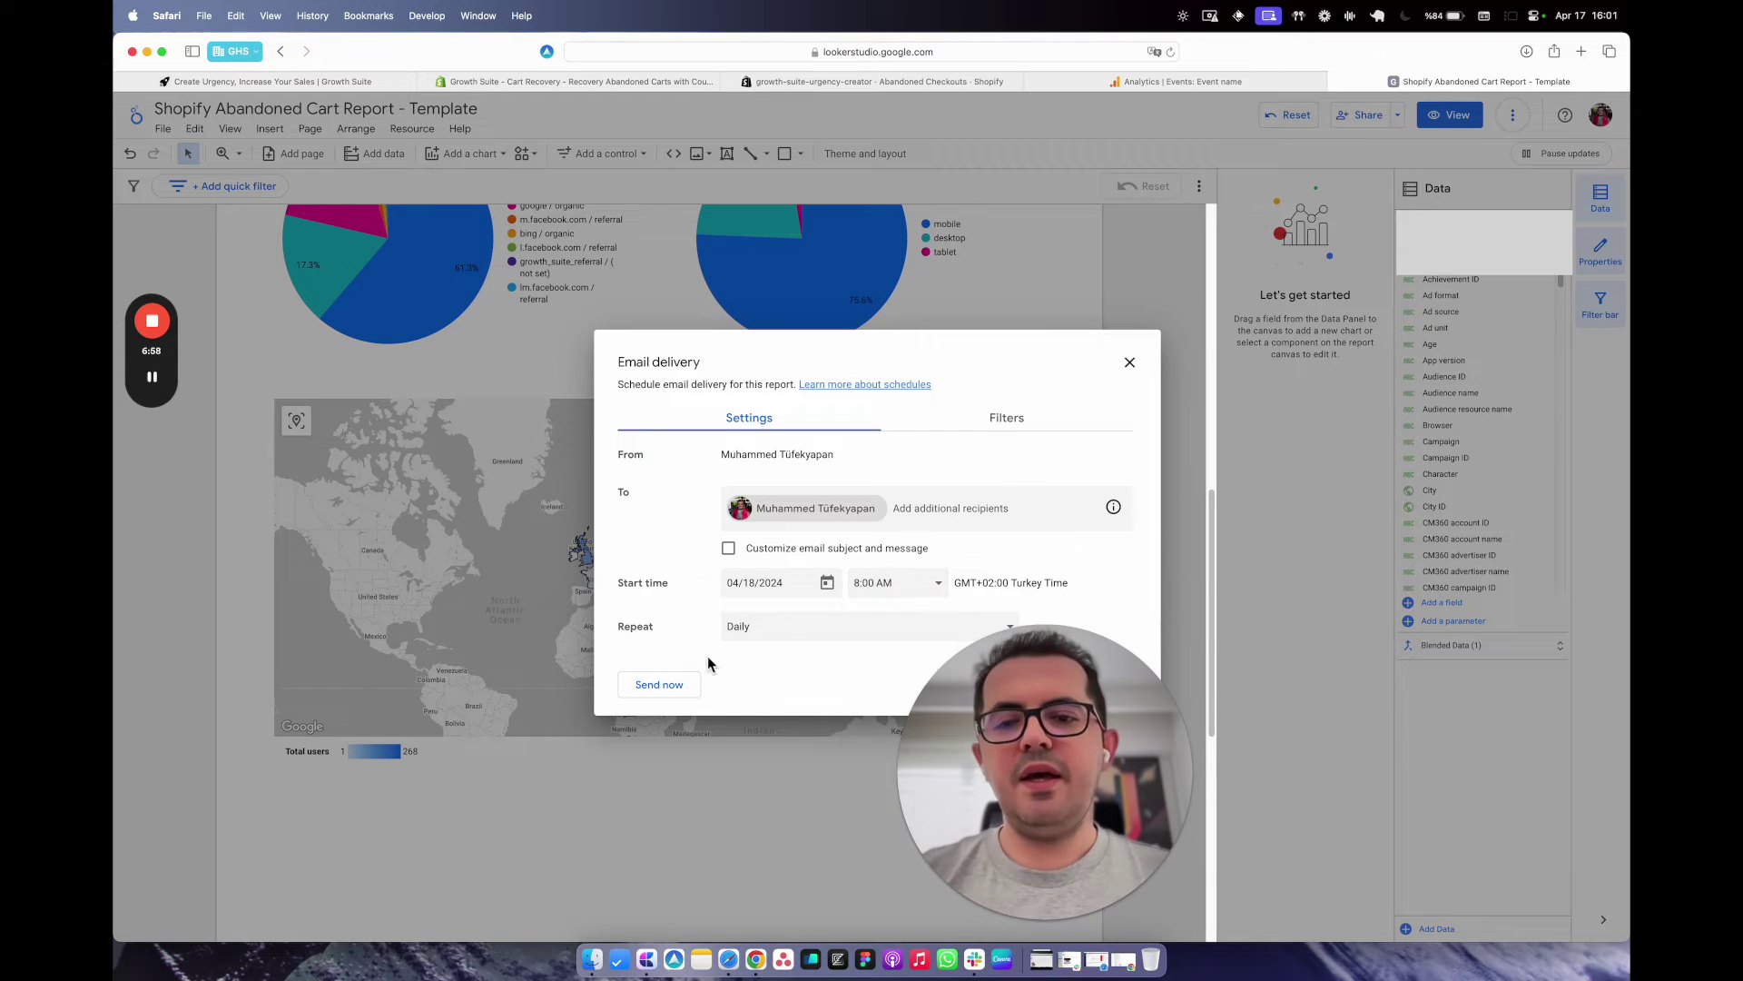
pyautogui.moveTo(1068, 681); pyautogui.dragTo(417, 727)
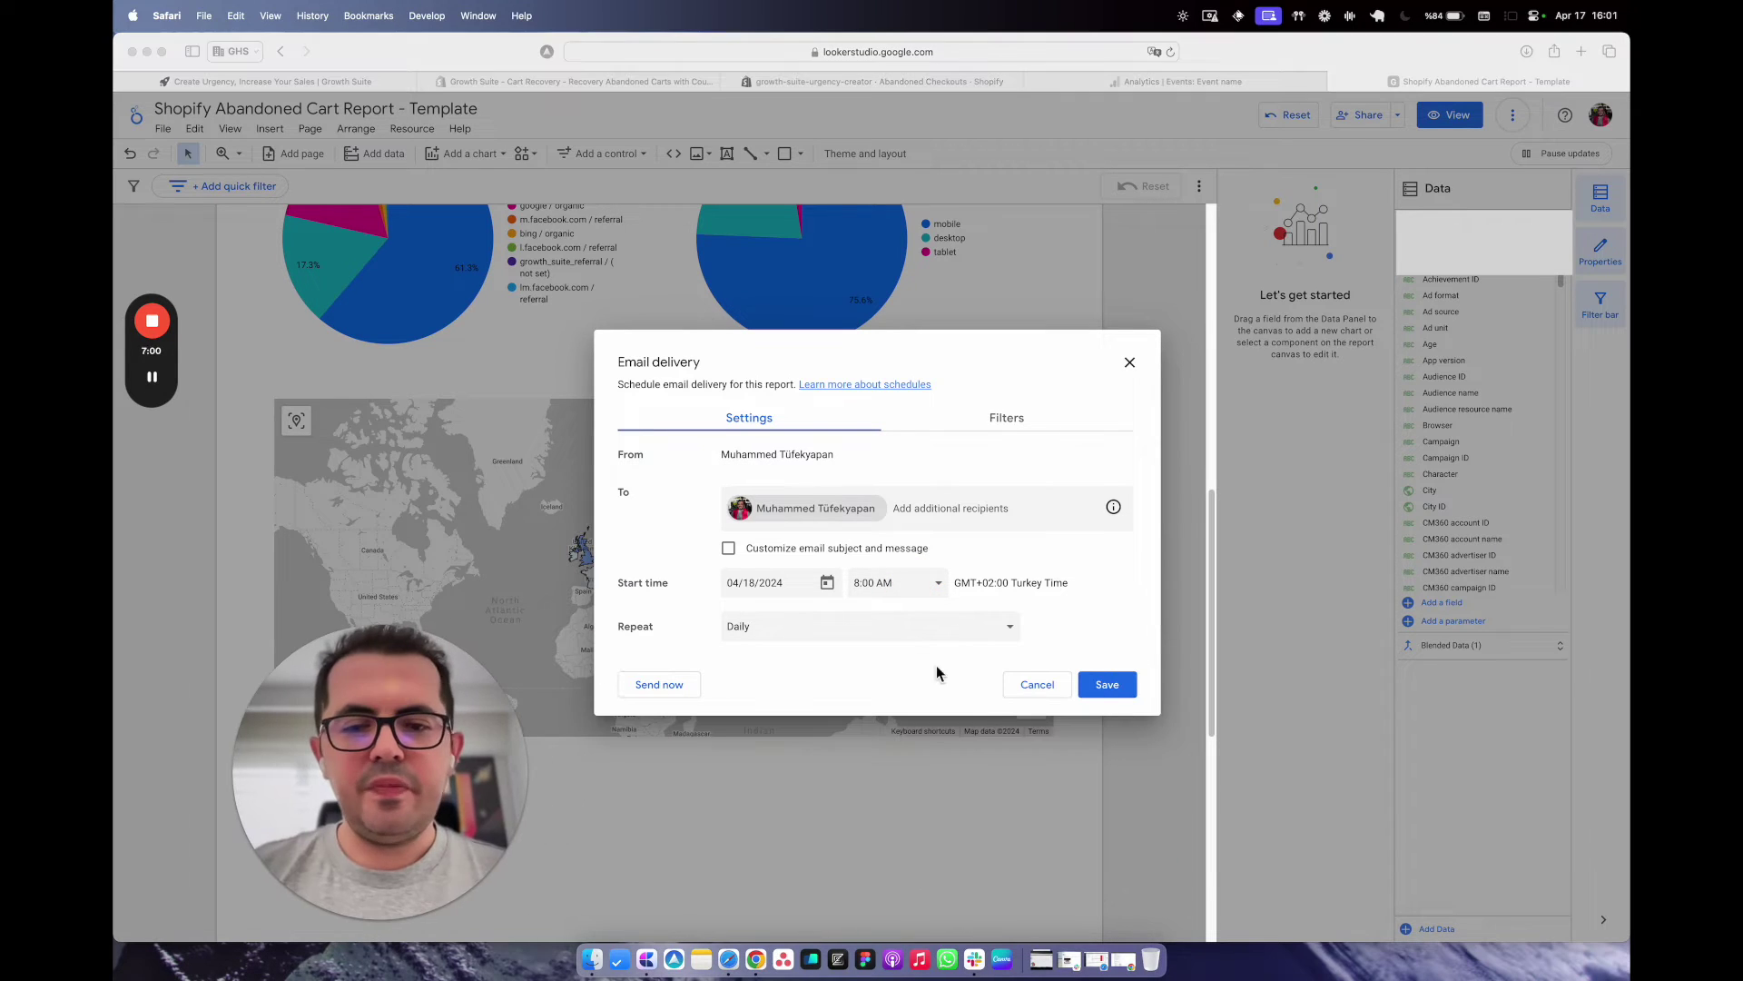
pyautogui.click(1113, 689)
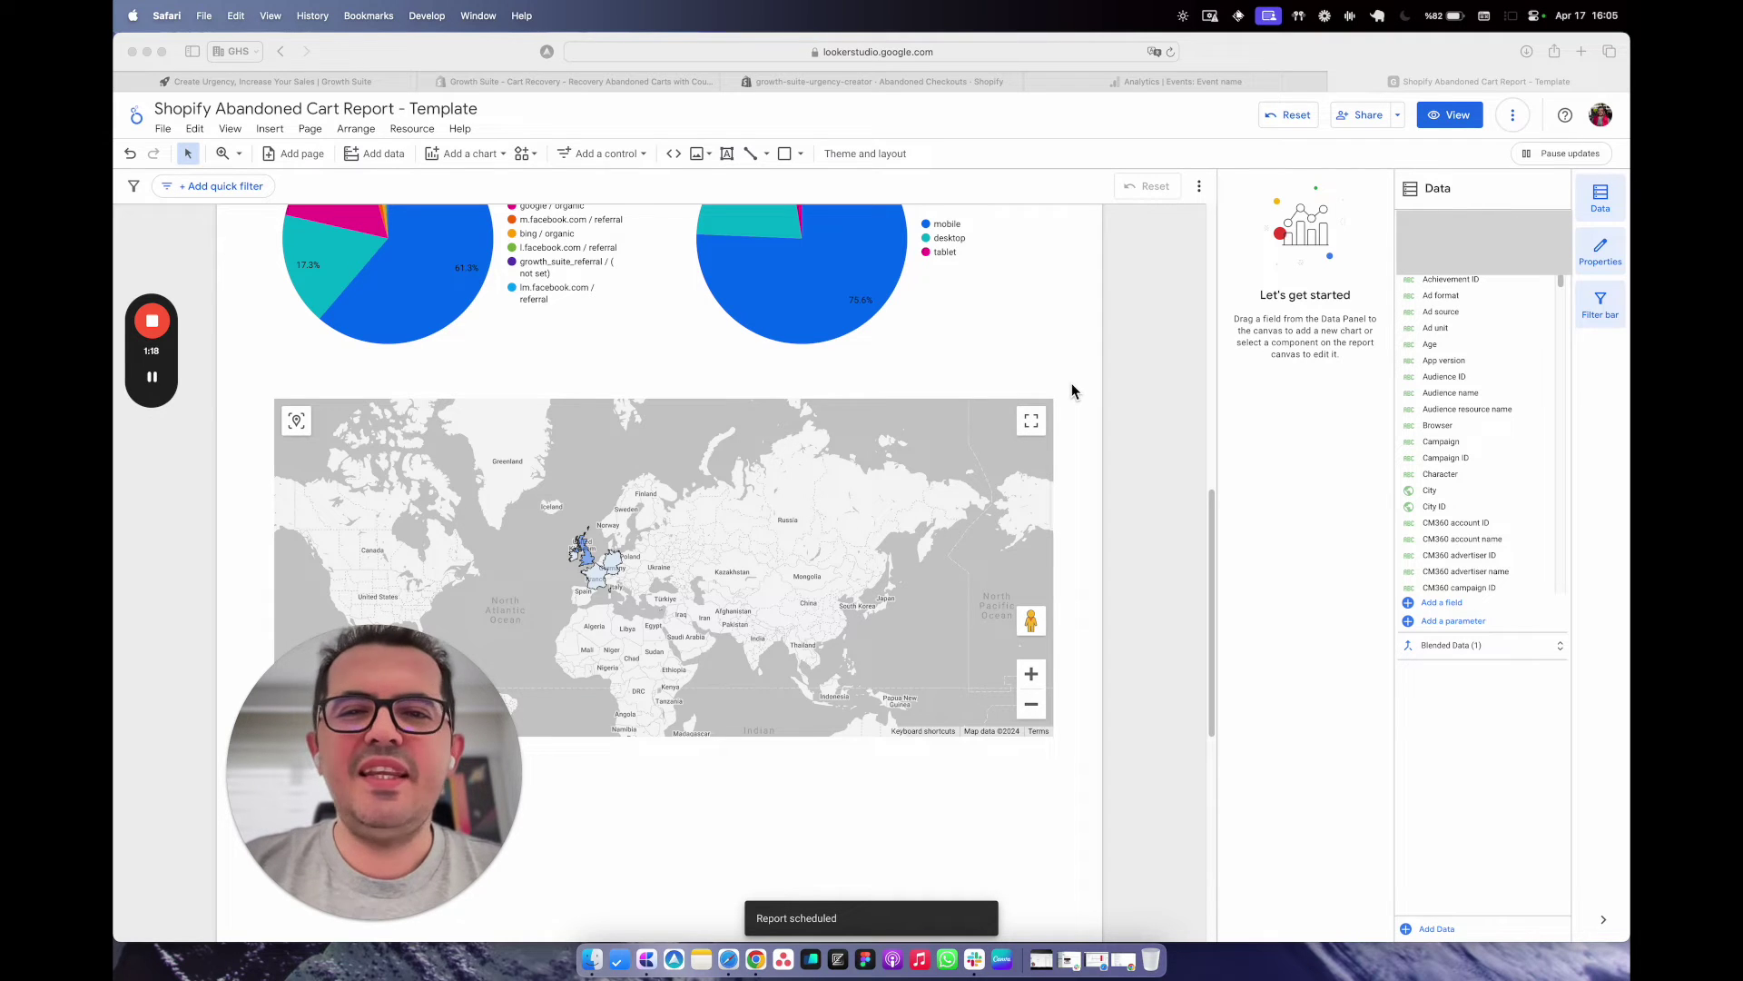
# After the schedule saves, switch to the Growth Suite App Store listing tab.
pyautogui.click(653, 86)
# Review the Growth Suite - Cart Recovery listing and its URL, then launch the demo store.
pyautogui.scroll(-4, 1036, 526)
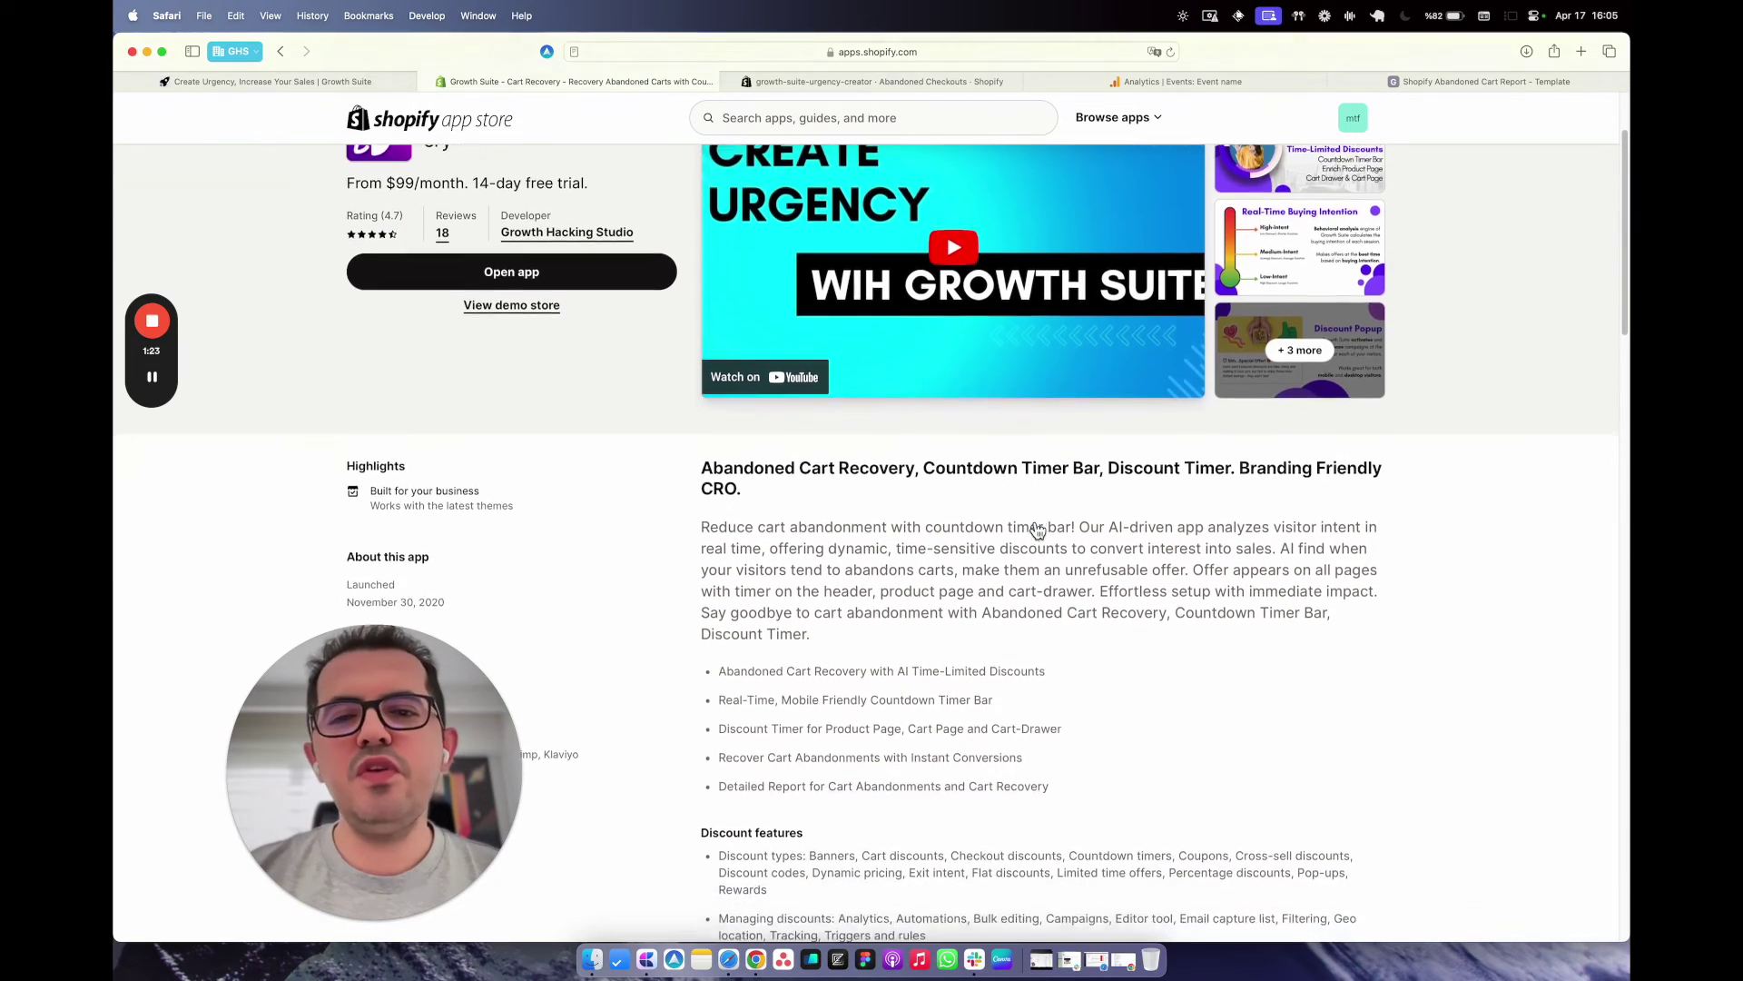
pyautogui.scroll(3, 1033, 526)
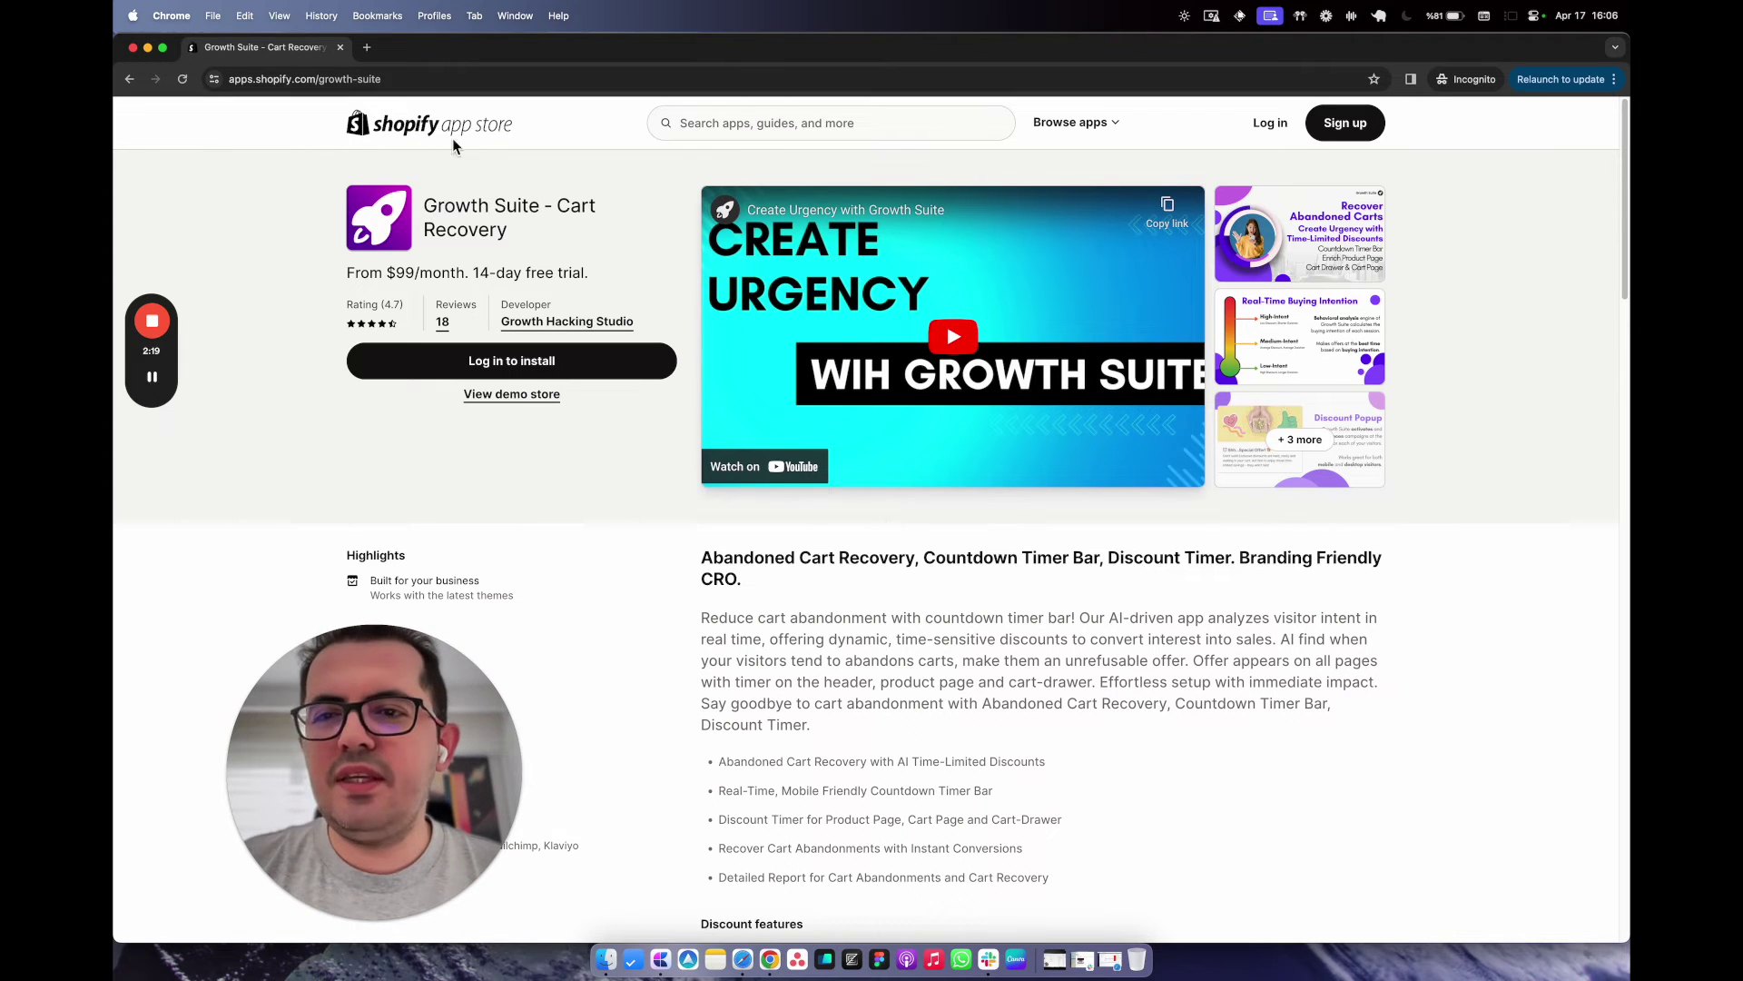
pyautogui.doubleClick(400, 80)
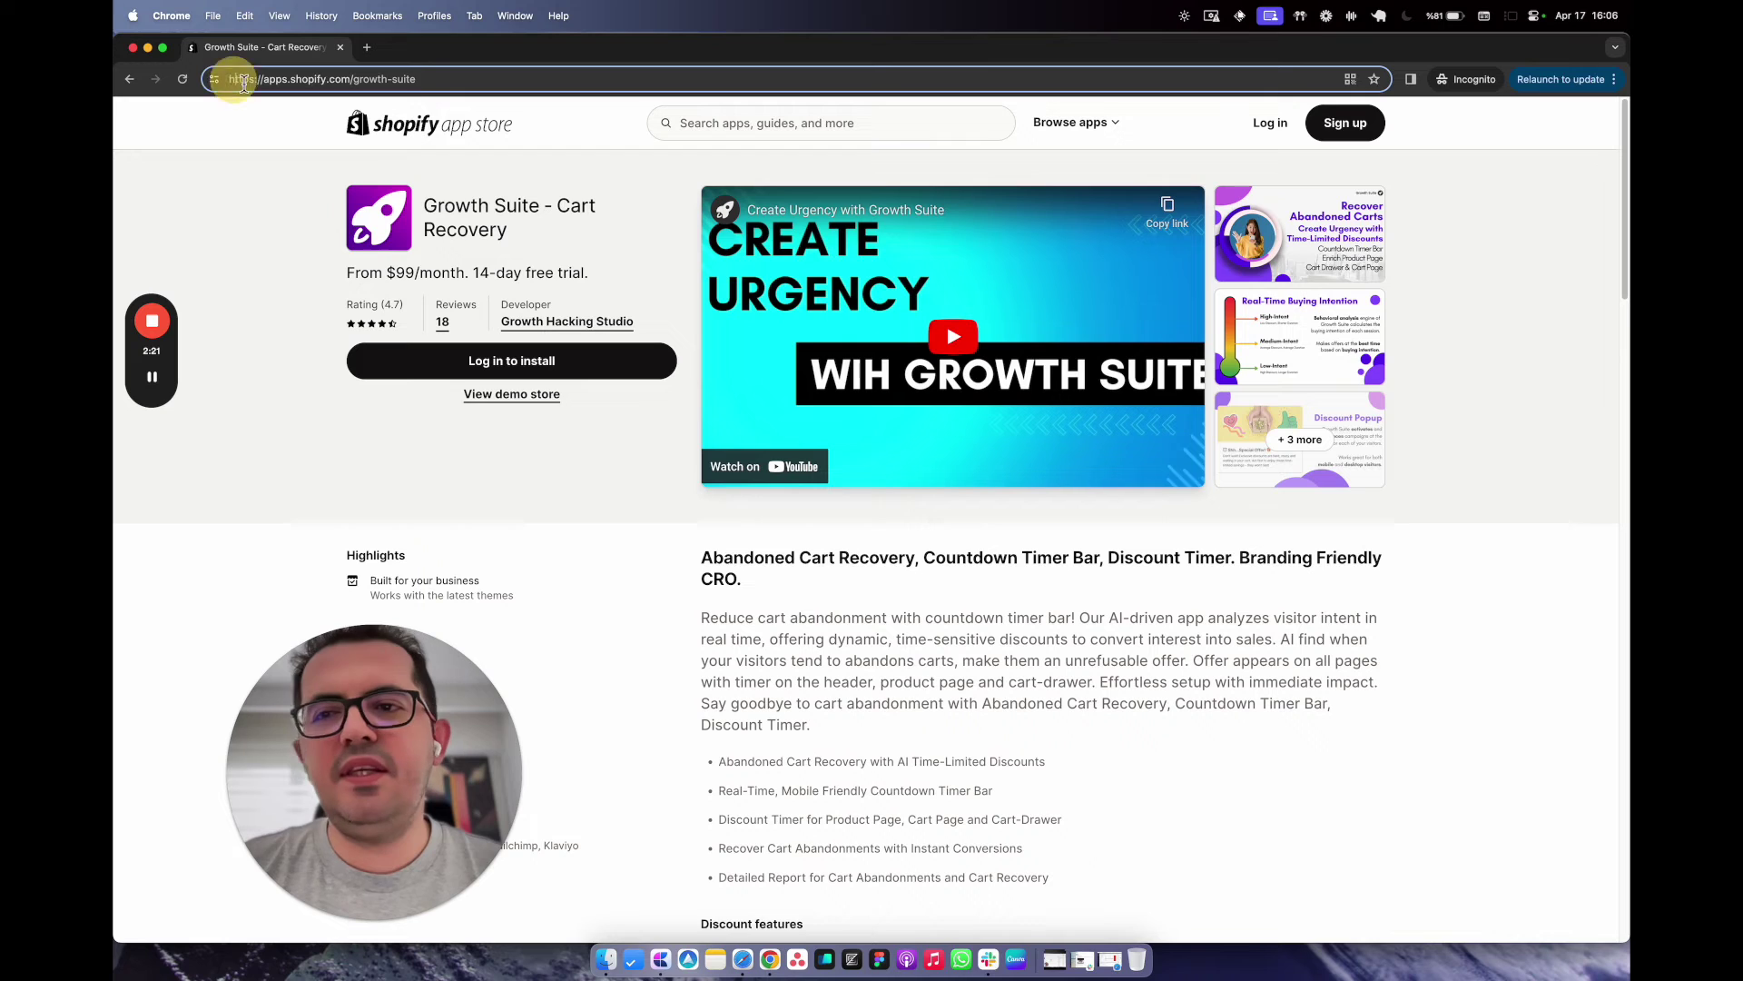
pyautogui.moveTo(228, 79)
pyautogui.mouseDown()
pyautogui.moveTo(429, 79)
pyautogui.moveTo(218, 80)
pyautogui.mouseUp()
pyautogui.click(429, 80)
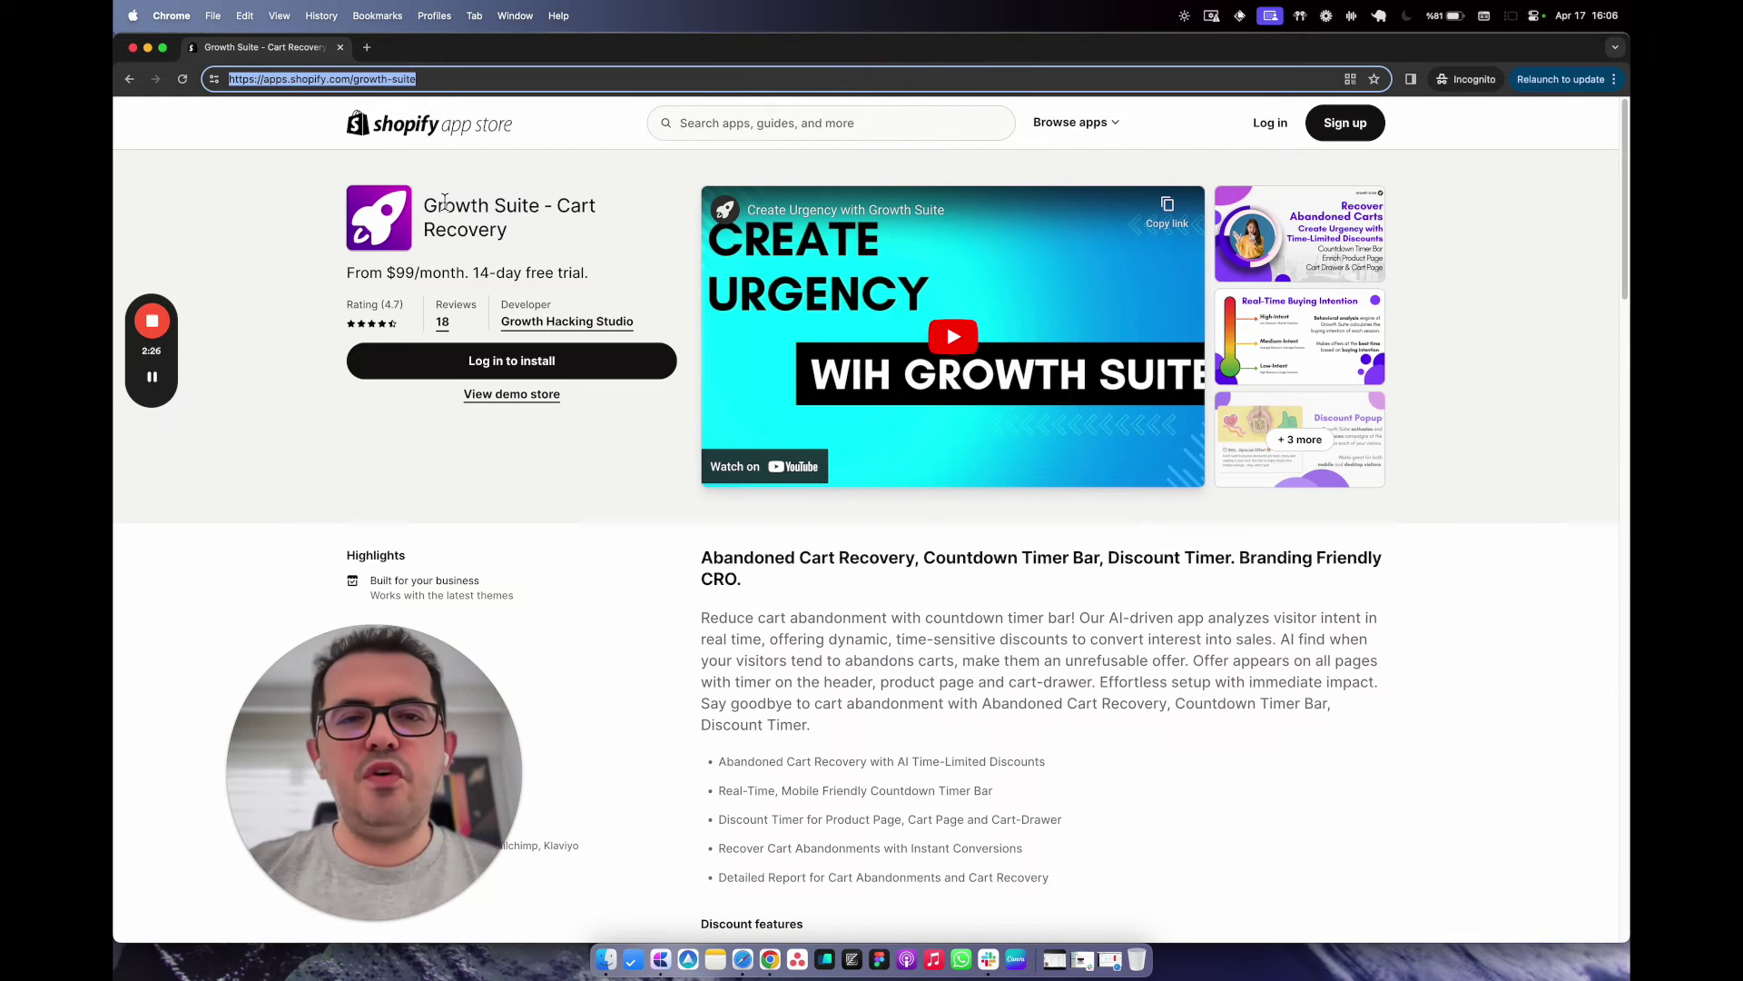
pyautogui.click(525, 400)
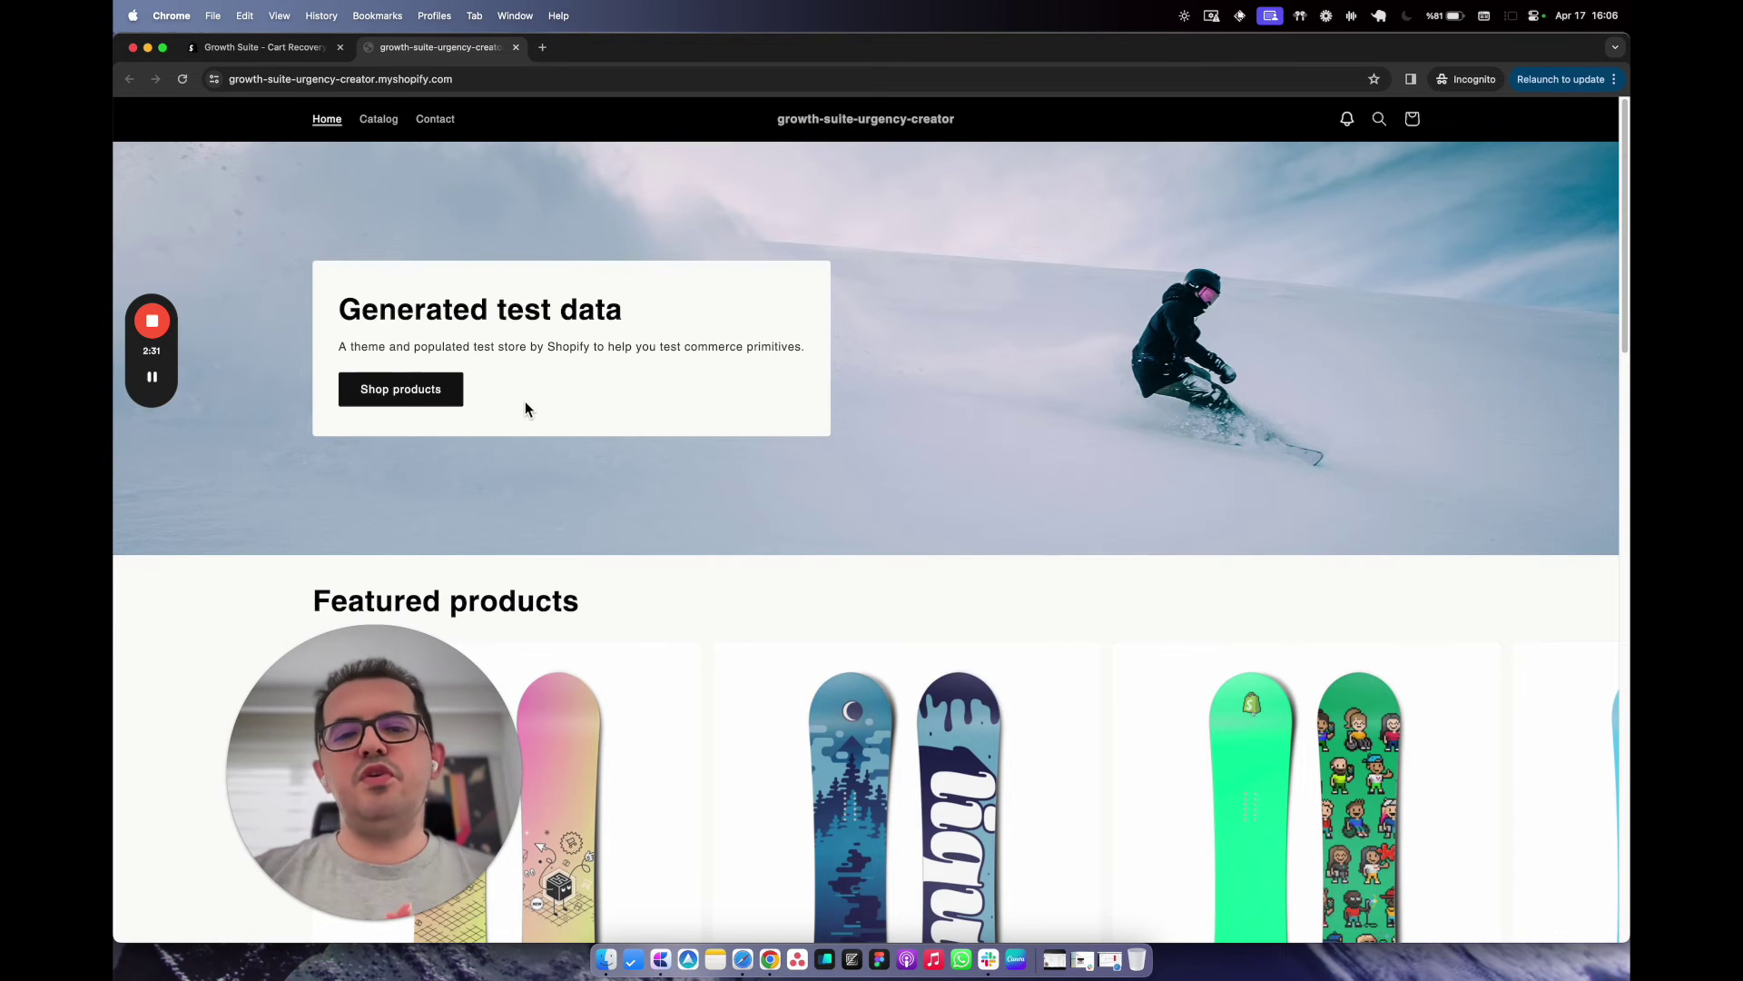
# Browse the demo storefront and check, then close, its notifications panel.
pyautogui.scroll(-15, 756, 650)
pyautogui.scroll(15, 756, 650)
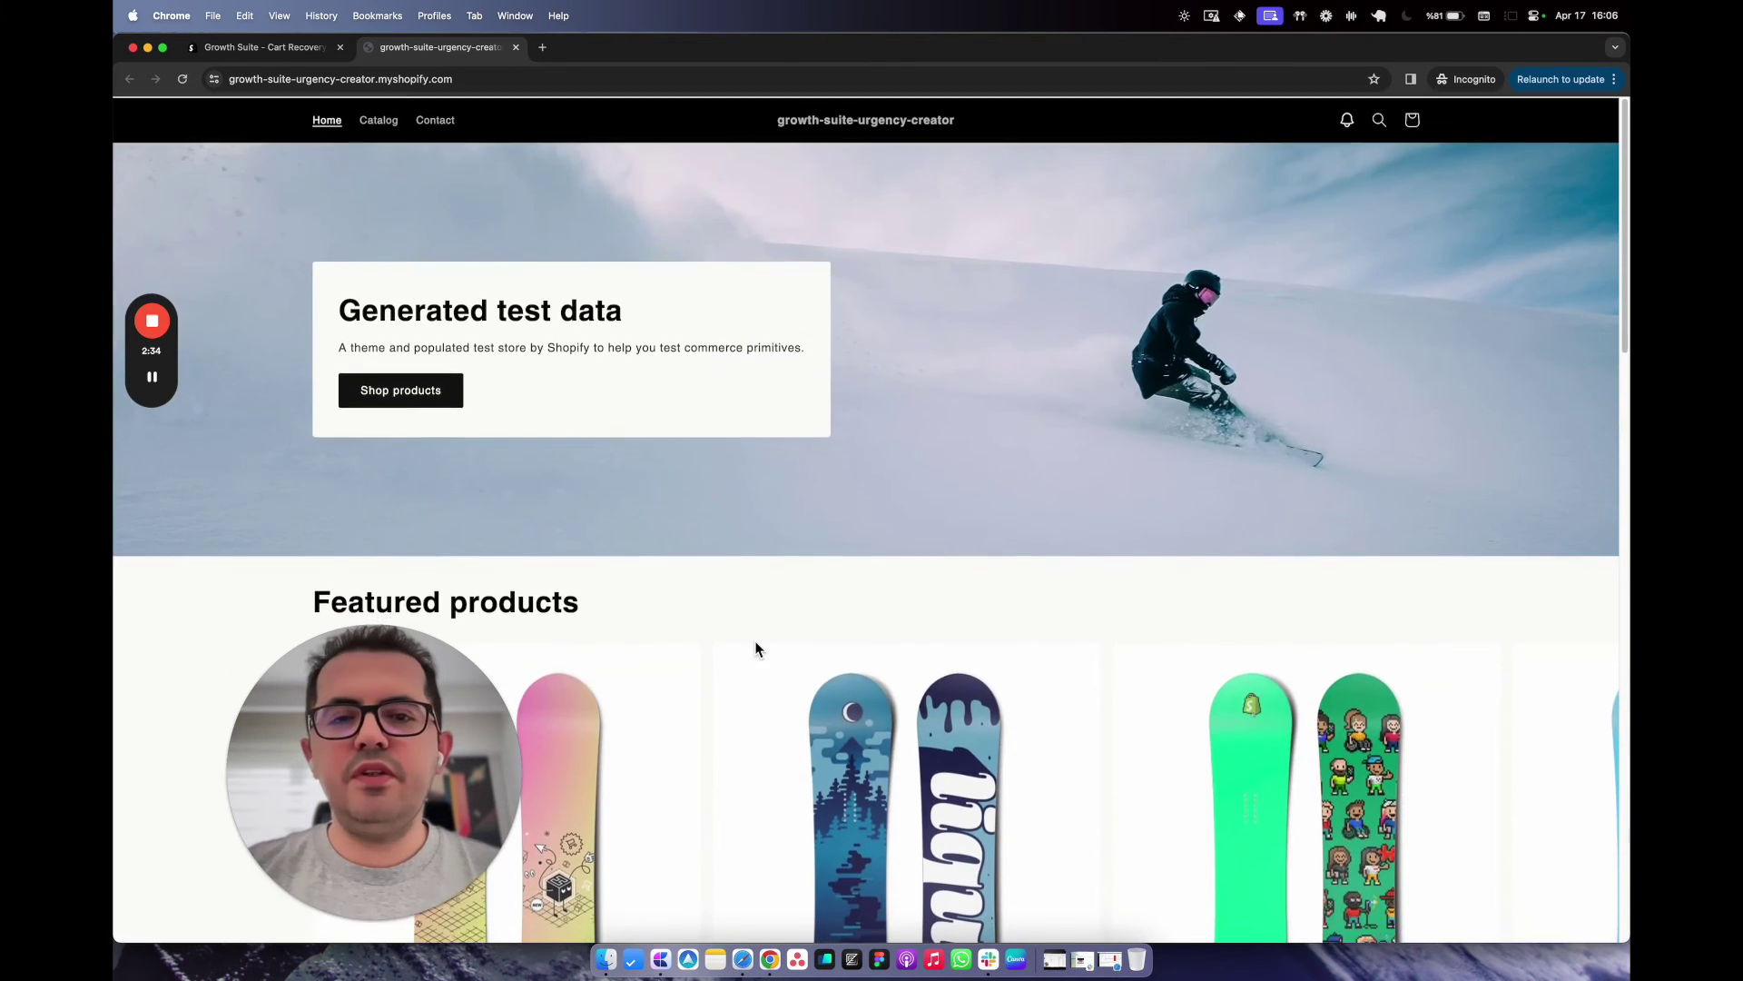
pyautogui.scroll(-20, 755, 650)
pyautogui.scroll(20, 756, 648)
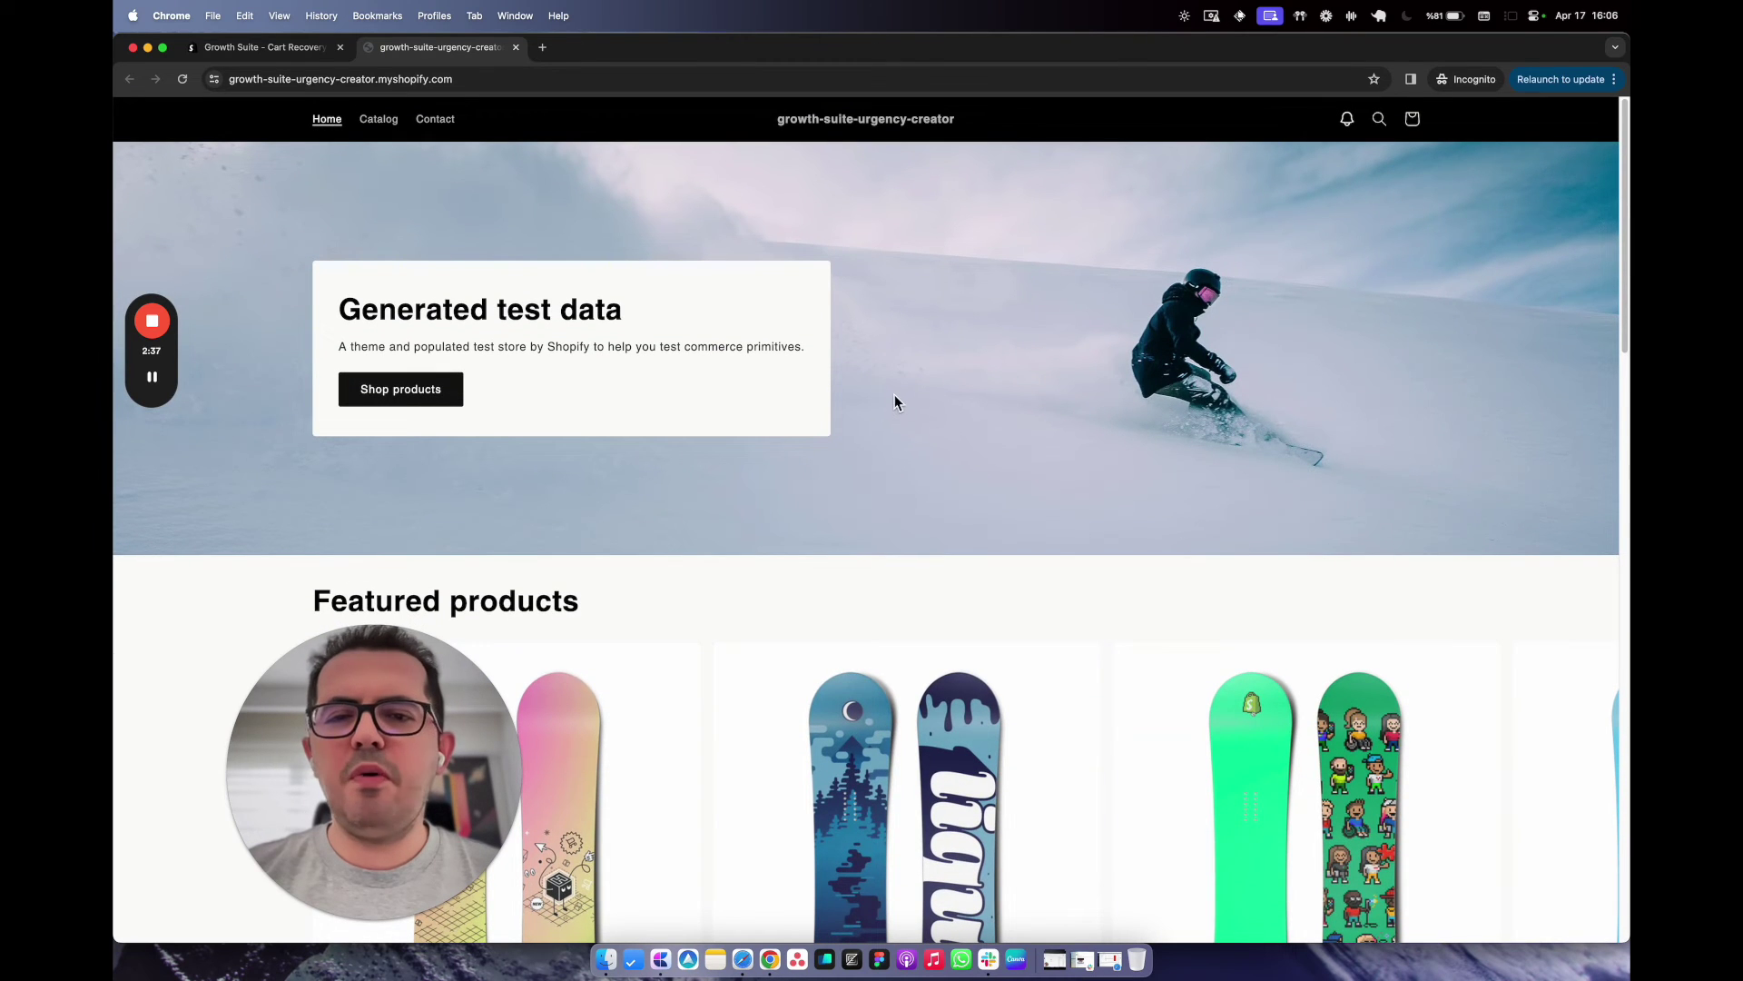
pyautogui.scroll(-6, 897, 405)
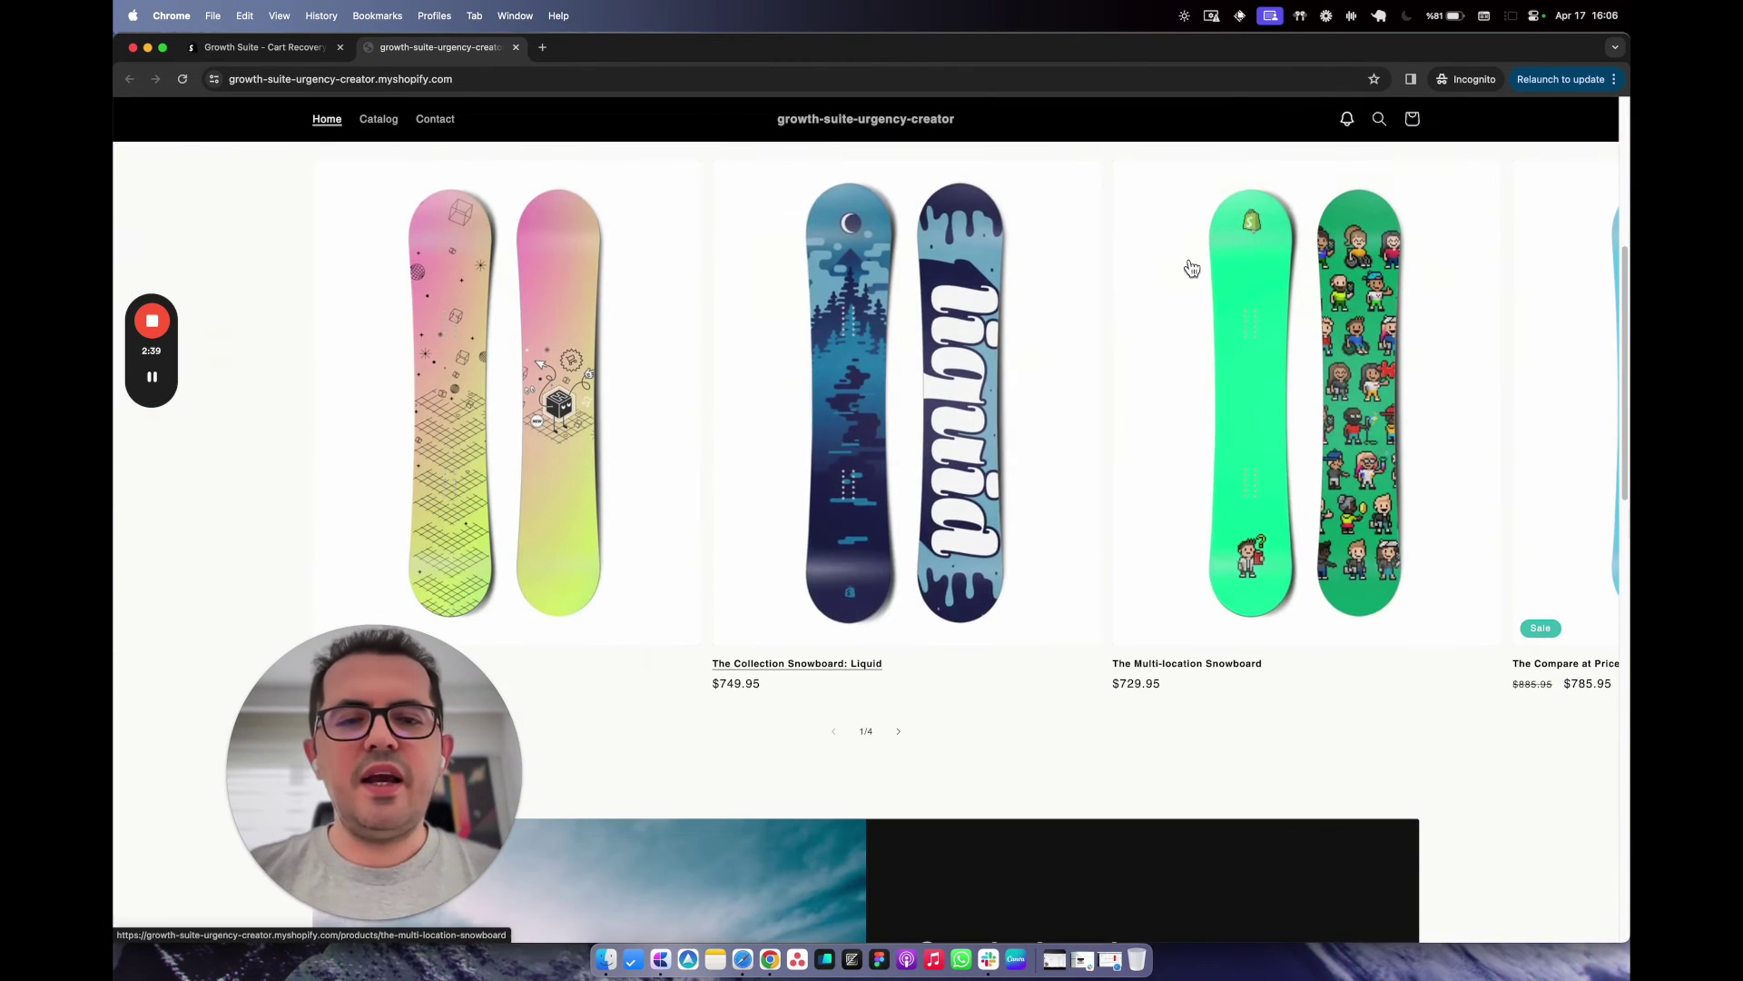
pyautogui.scroll(6, 1058, 405)
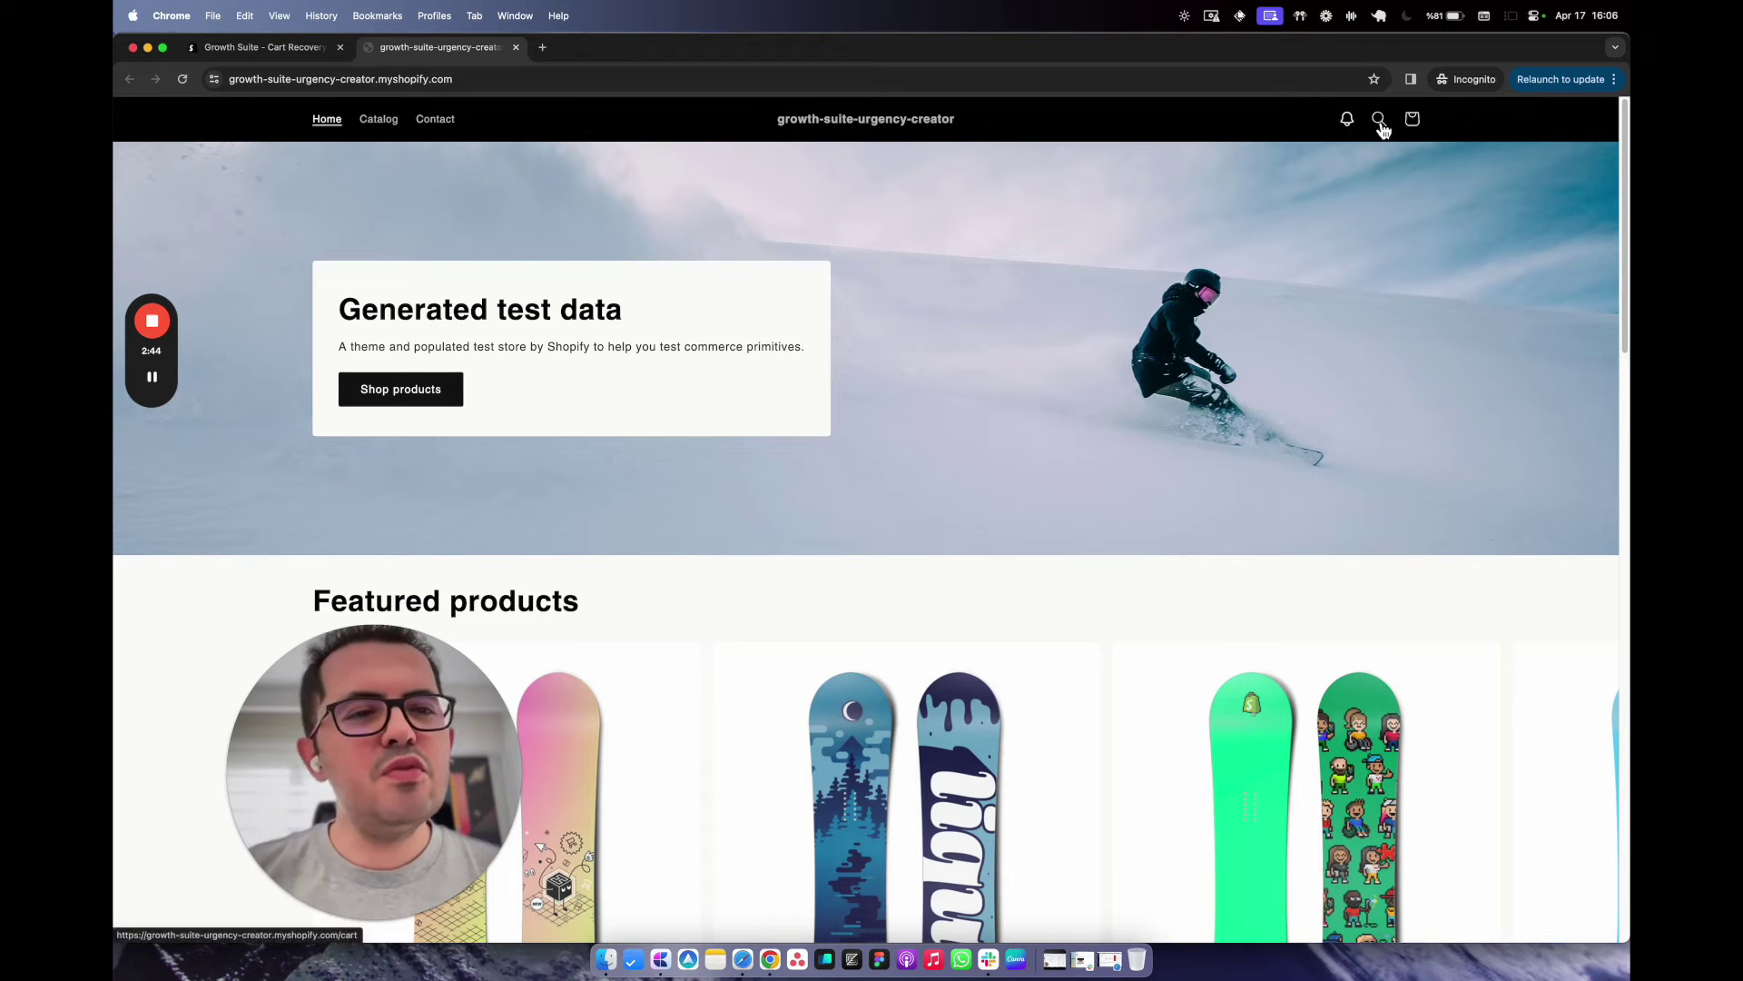
pyautogui.click(1348, 121)
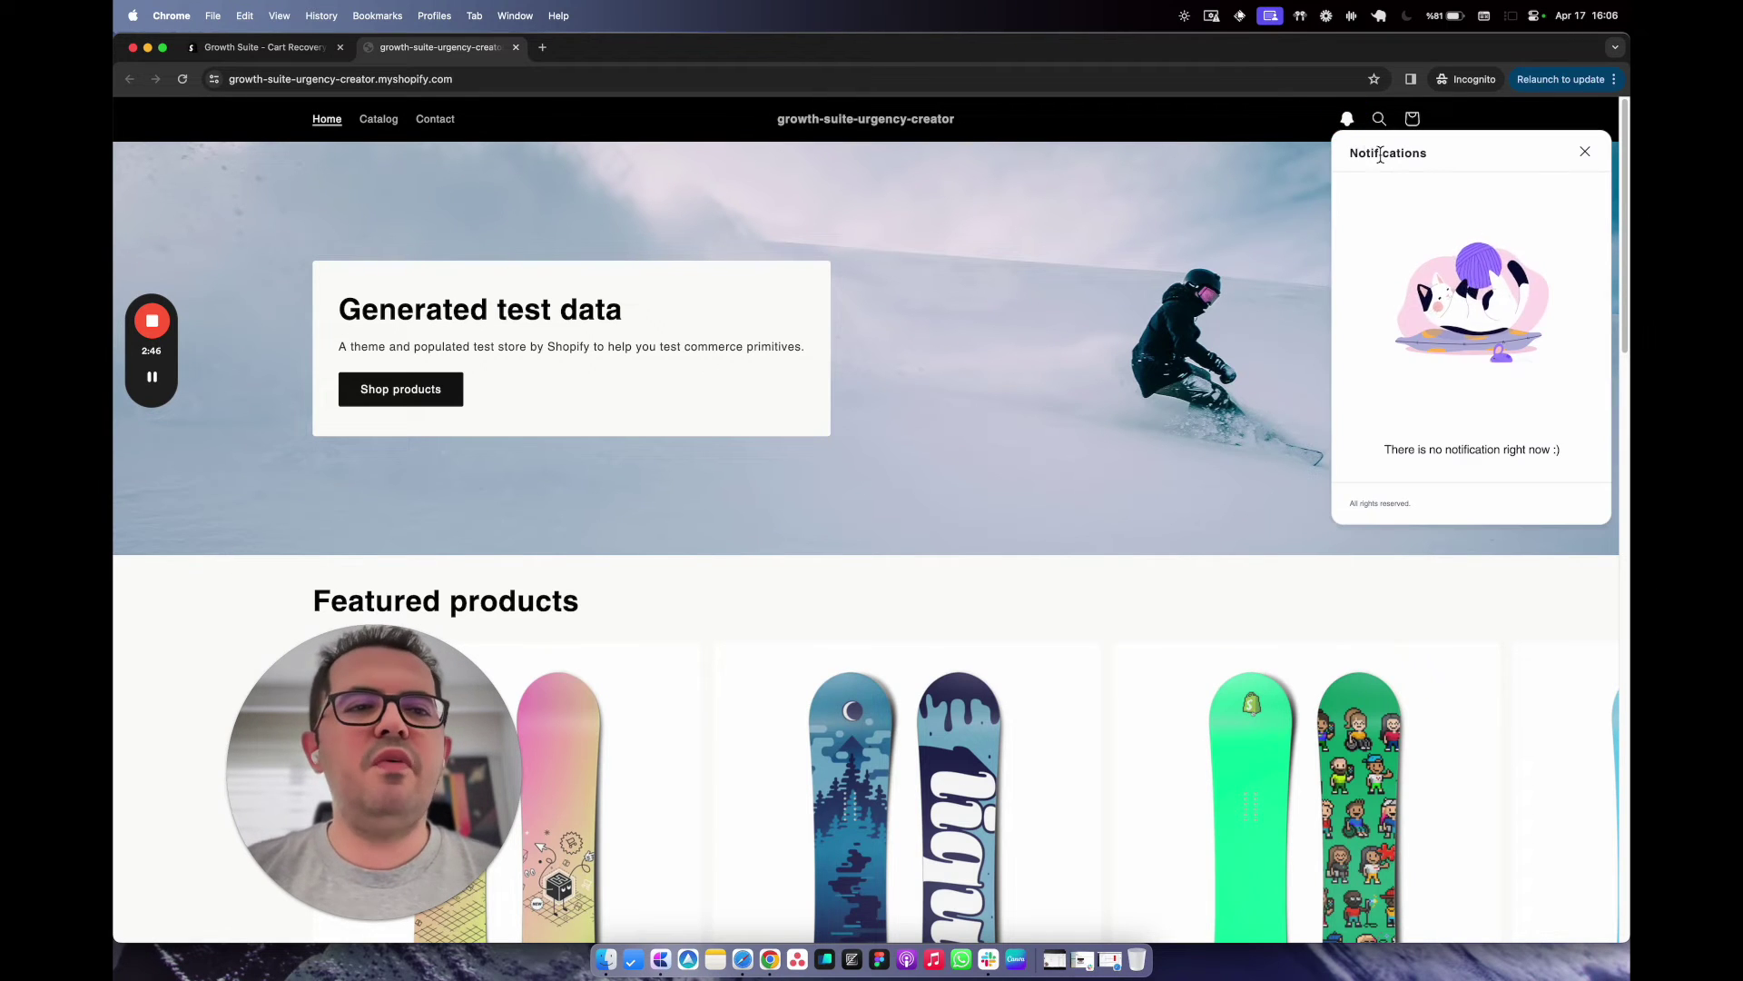
pyautogui.click(1588, 156)
# Open The Collection Snowboard: Liquid product page from Featured products.
pyautogui.scroll(-1, 732, 564)
pyautogui.scroll(-5, 732, 572)
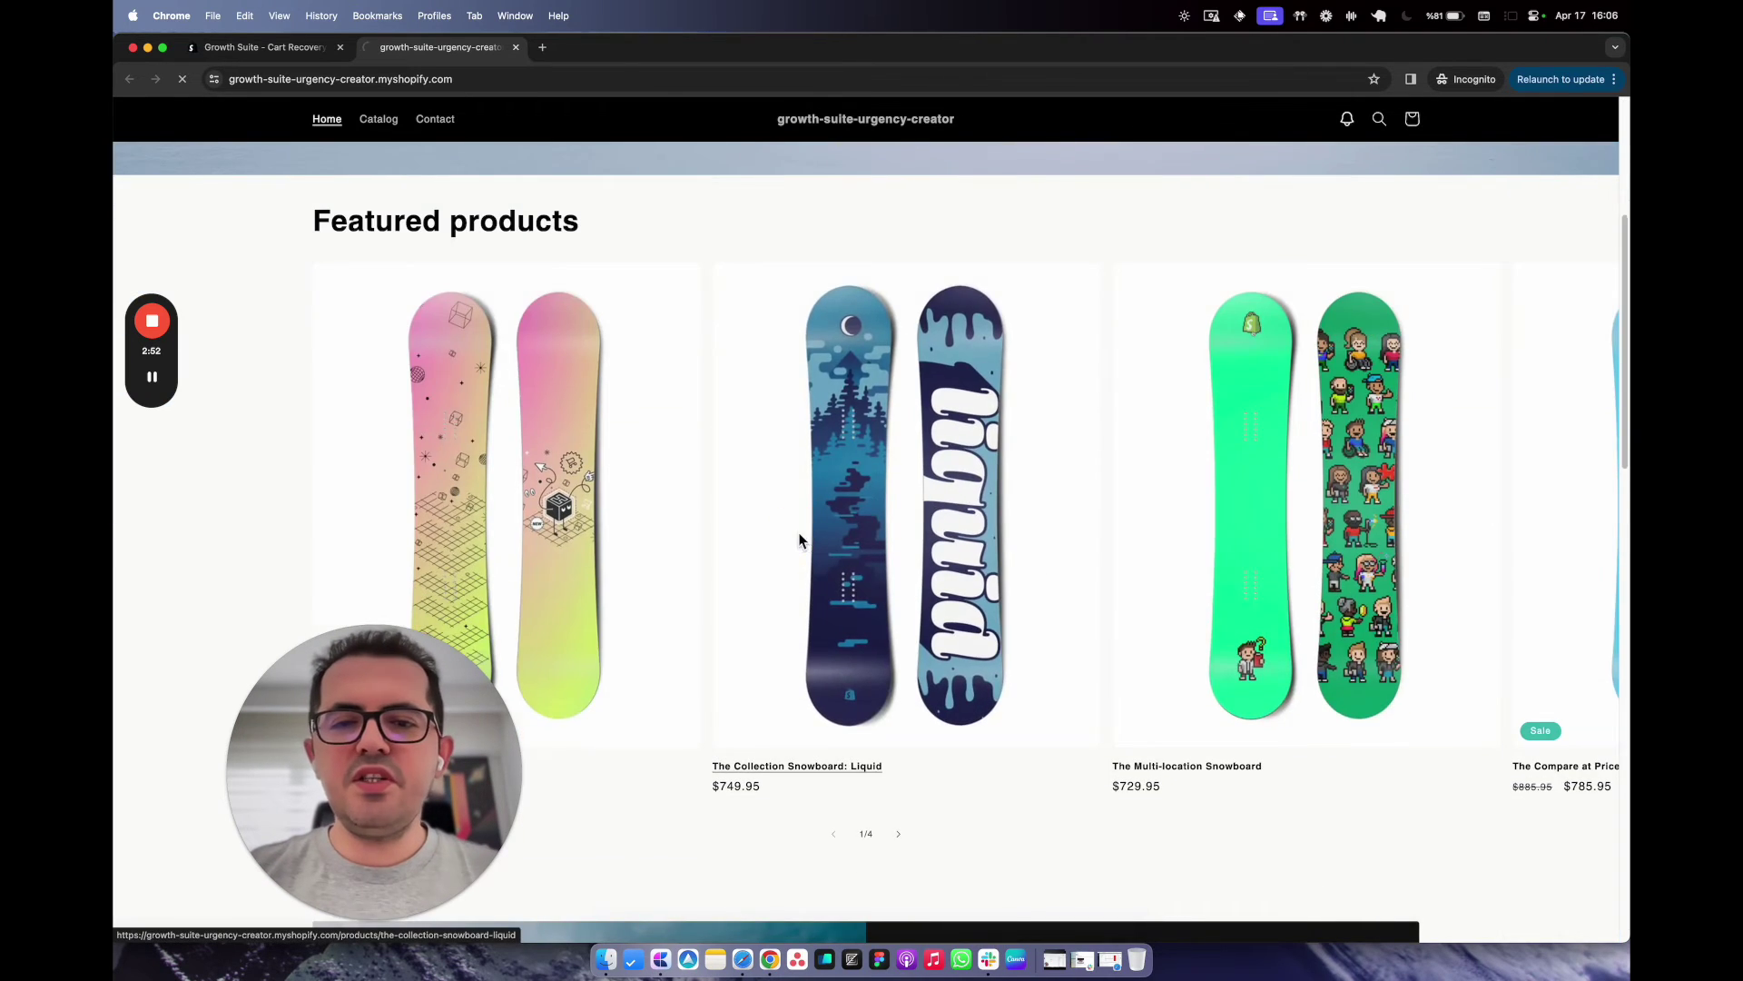
pyautogui.click(798, 532)
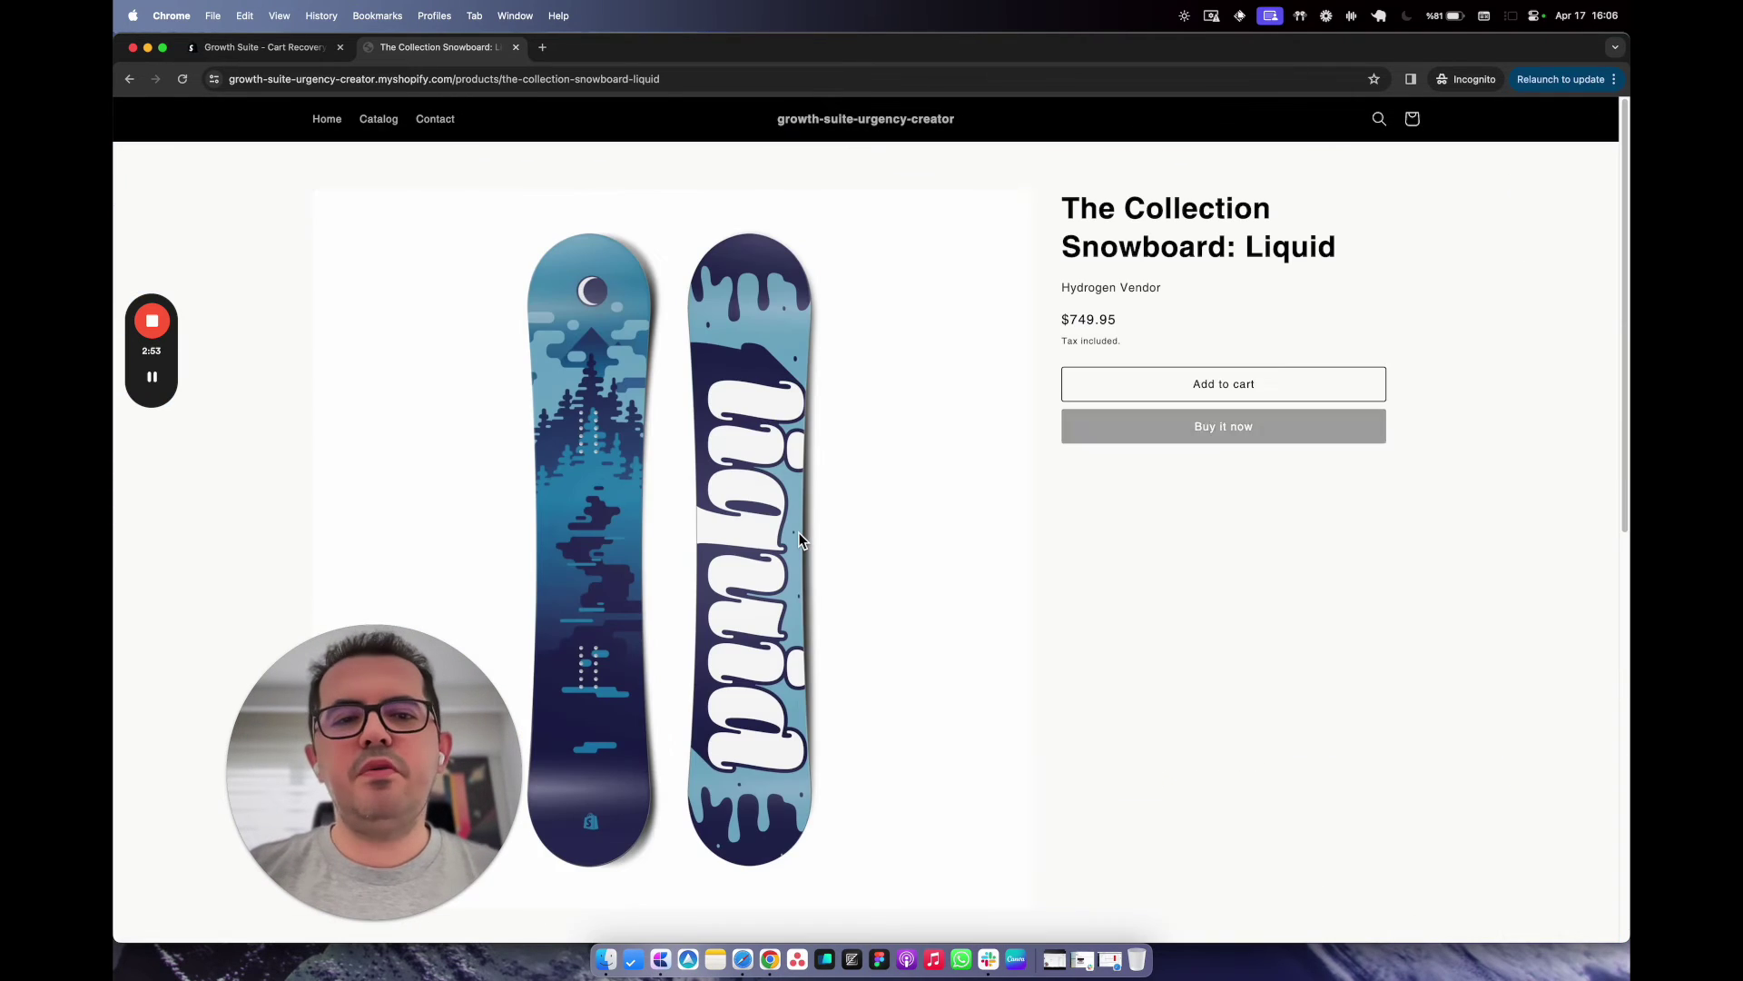
pyautogui.click(1132, 388)
# Add the Liquid snowboard to the cart and dismiss the special-offer popup.
pyautogui.click(1040, 338)
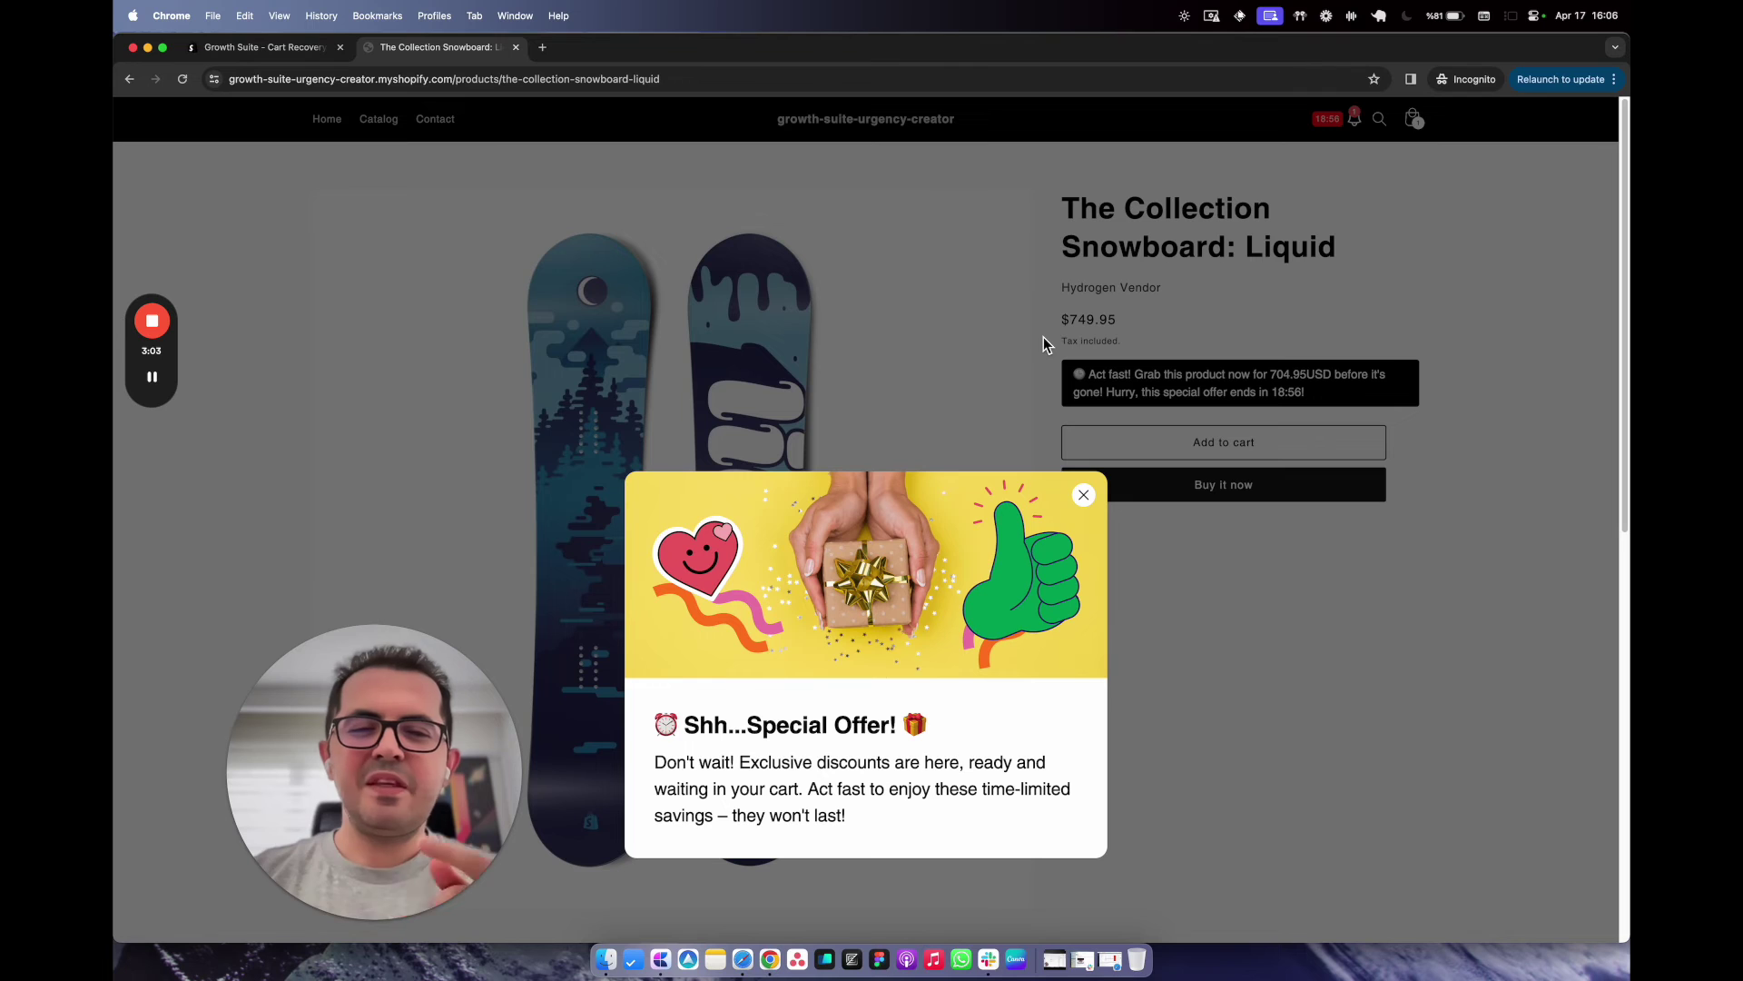
pyautogui.click(1084, 496)
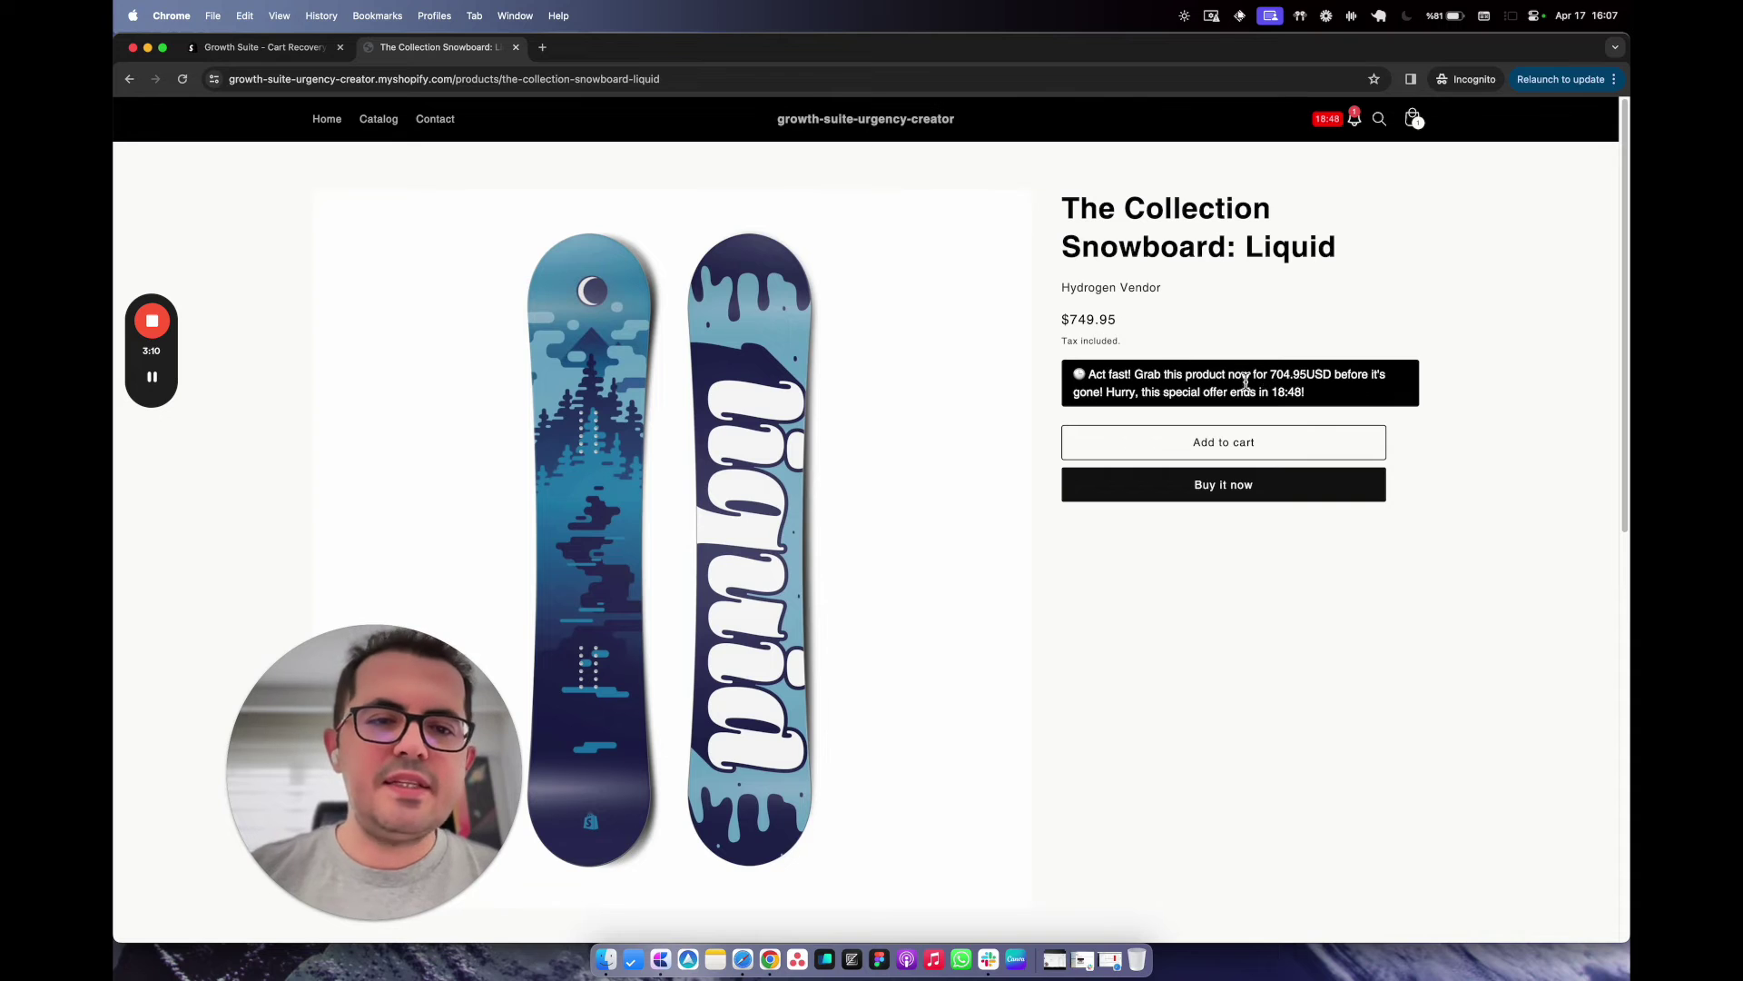
pyautogui.click(1303, 393)
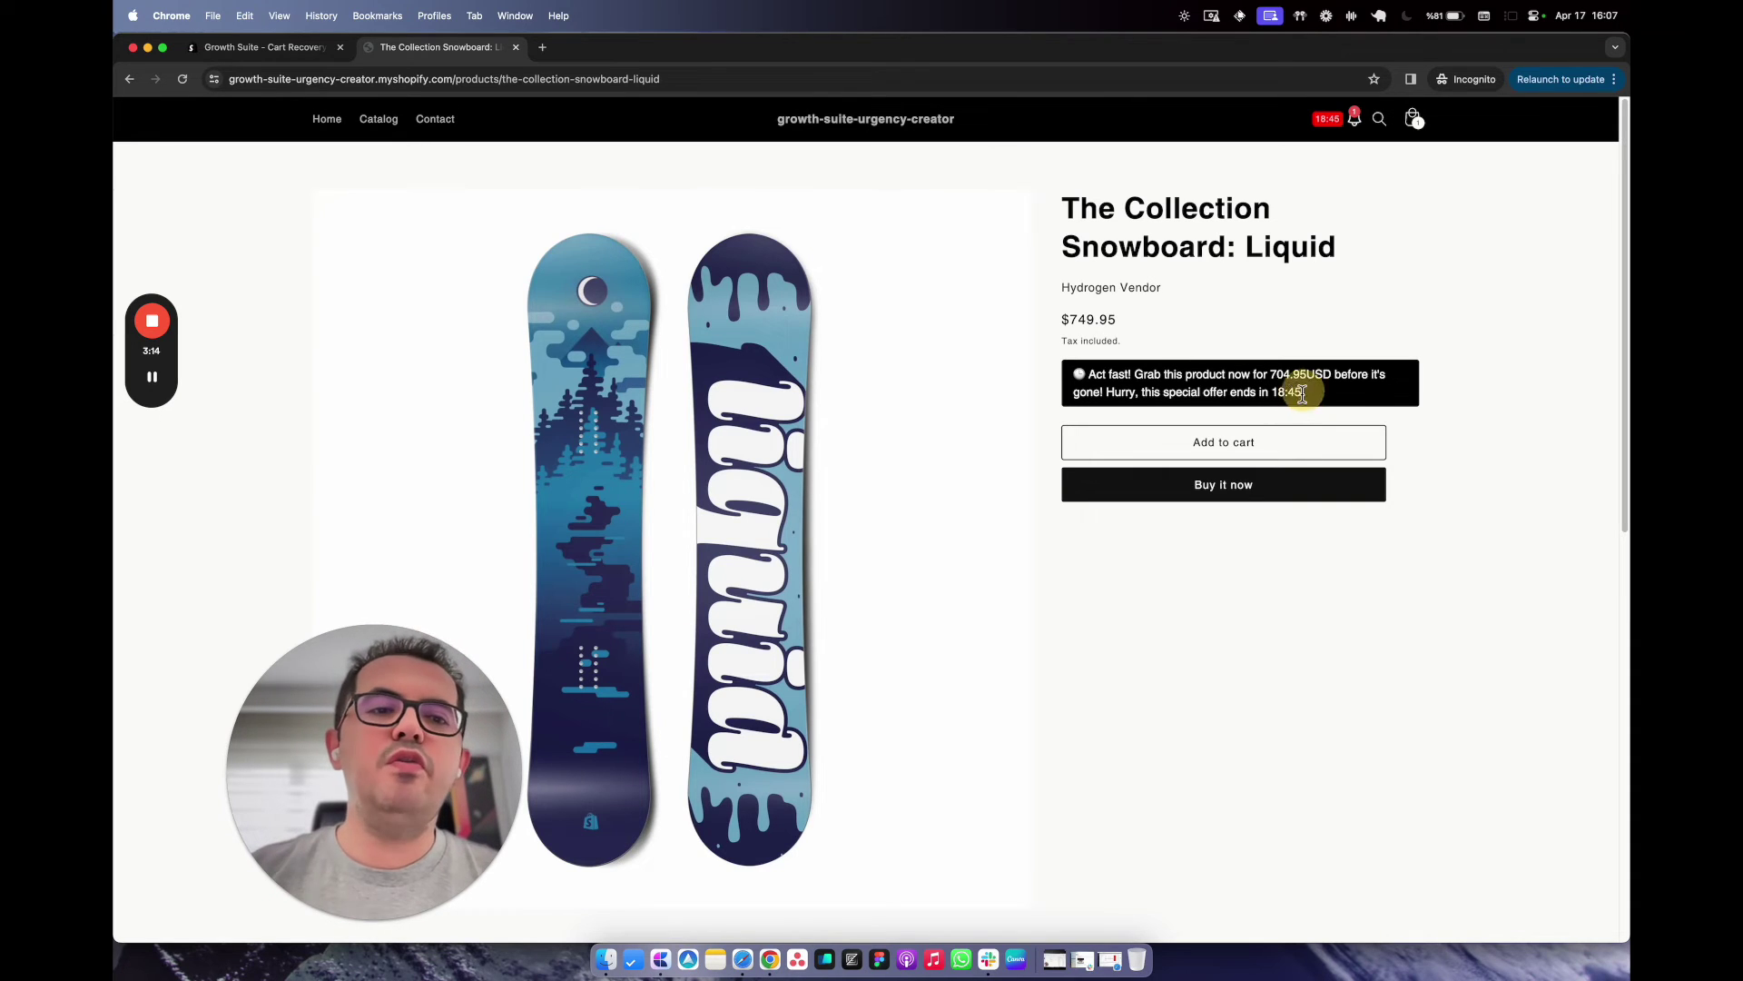
# View the Surprise Inside notification, close it, and return to the home page.
pyautogui.click(1357, 131)
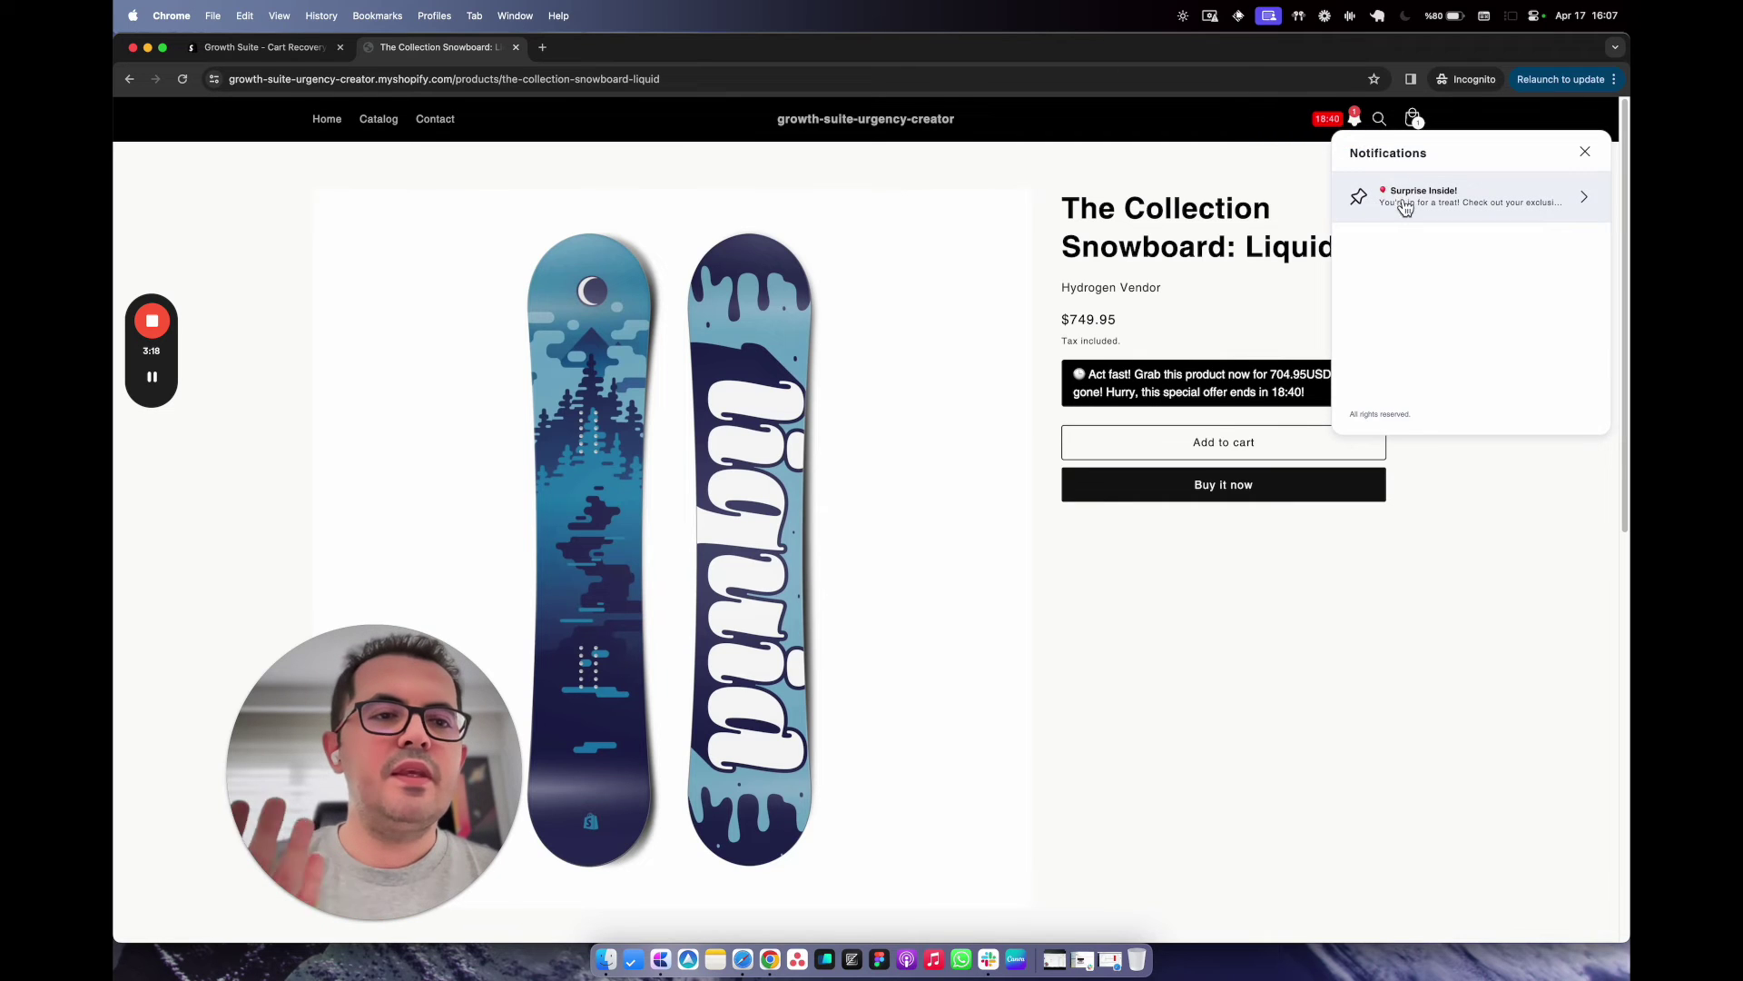
pyautogui.click(1408, 201)
pyautogui.scroll(-5, 1413, 229)
pyautogui.scroll(5, 1428, 313)
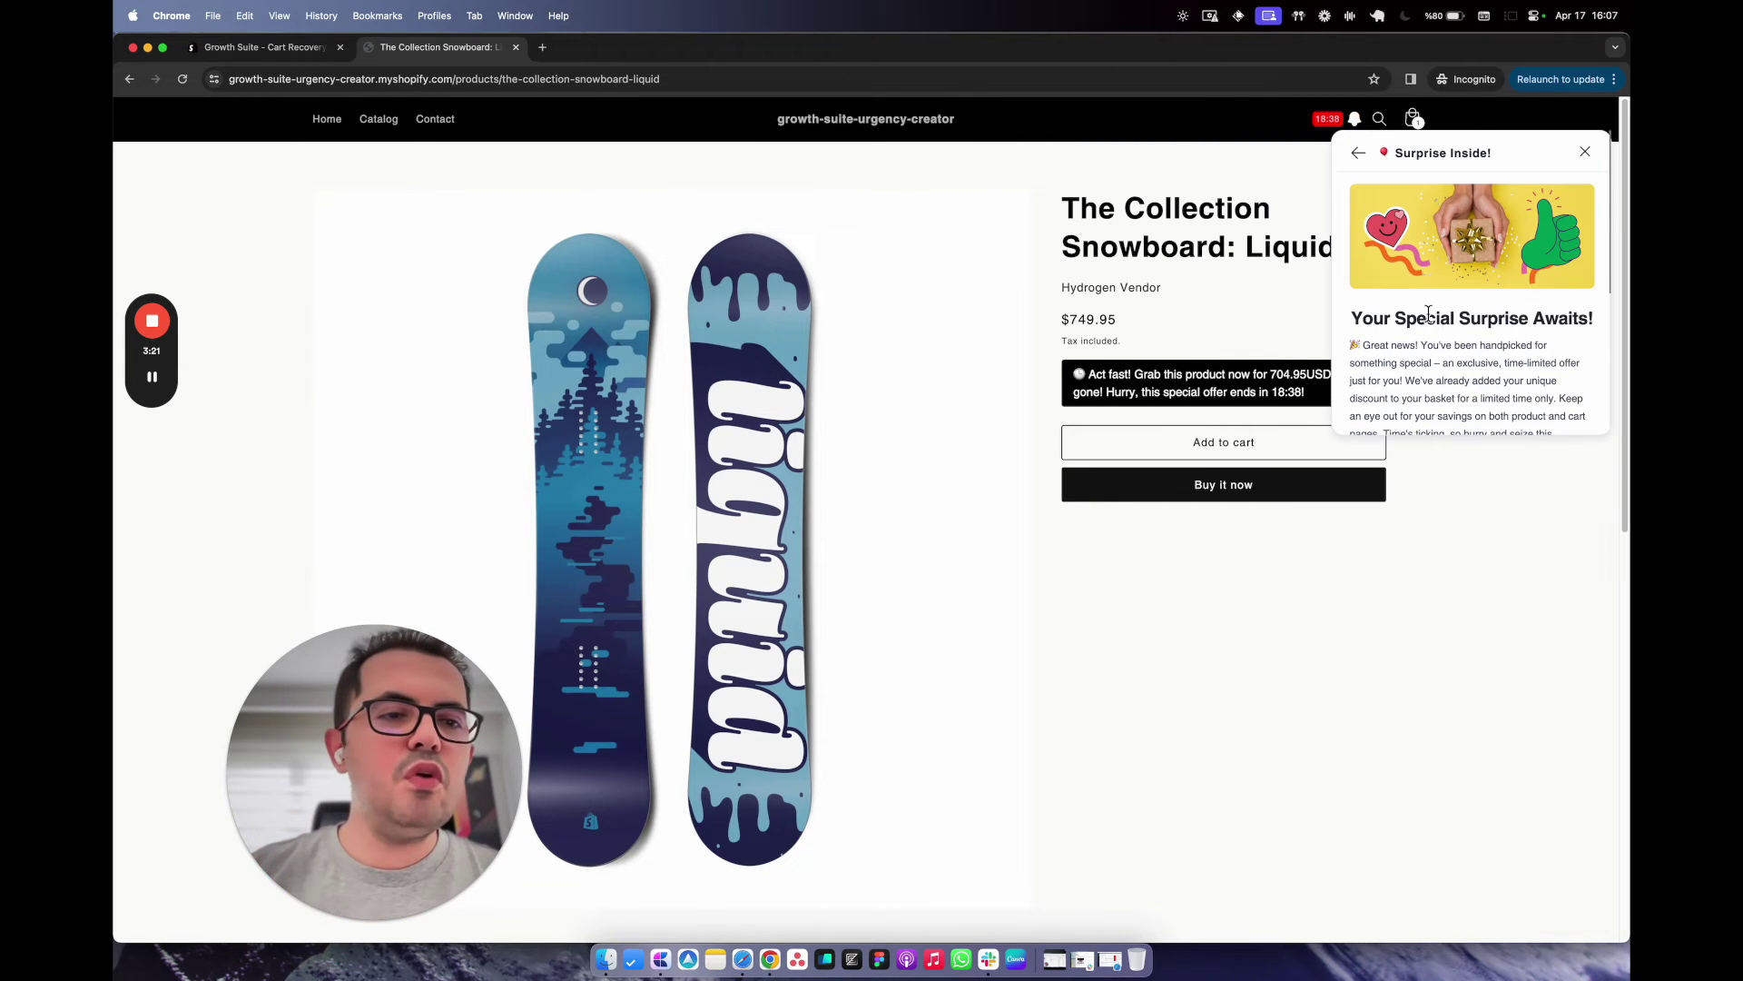
pyautogui.click(1586, 152)
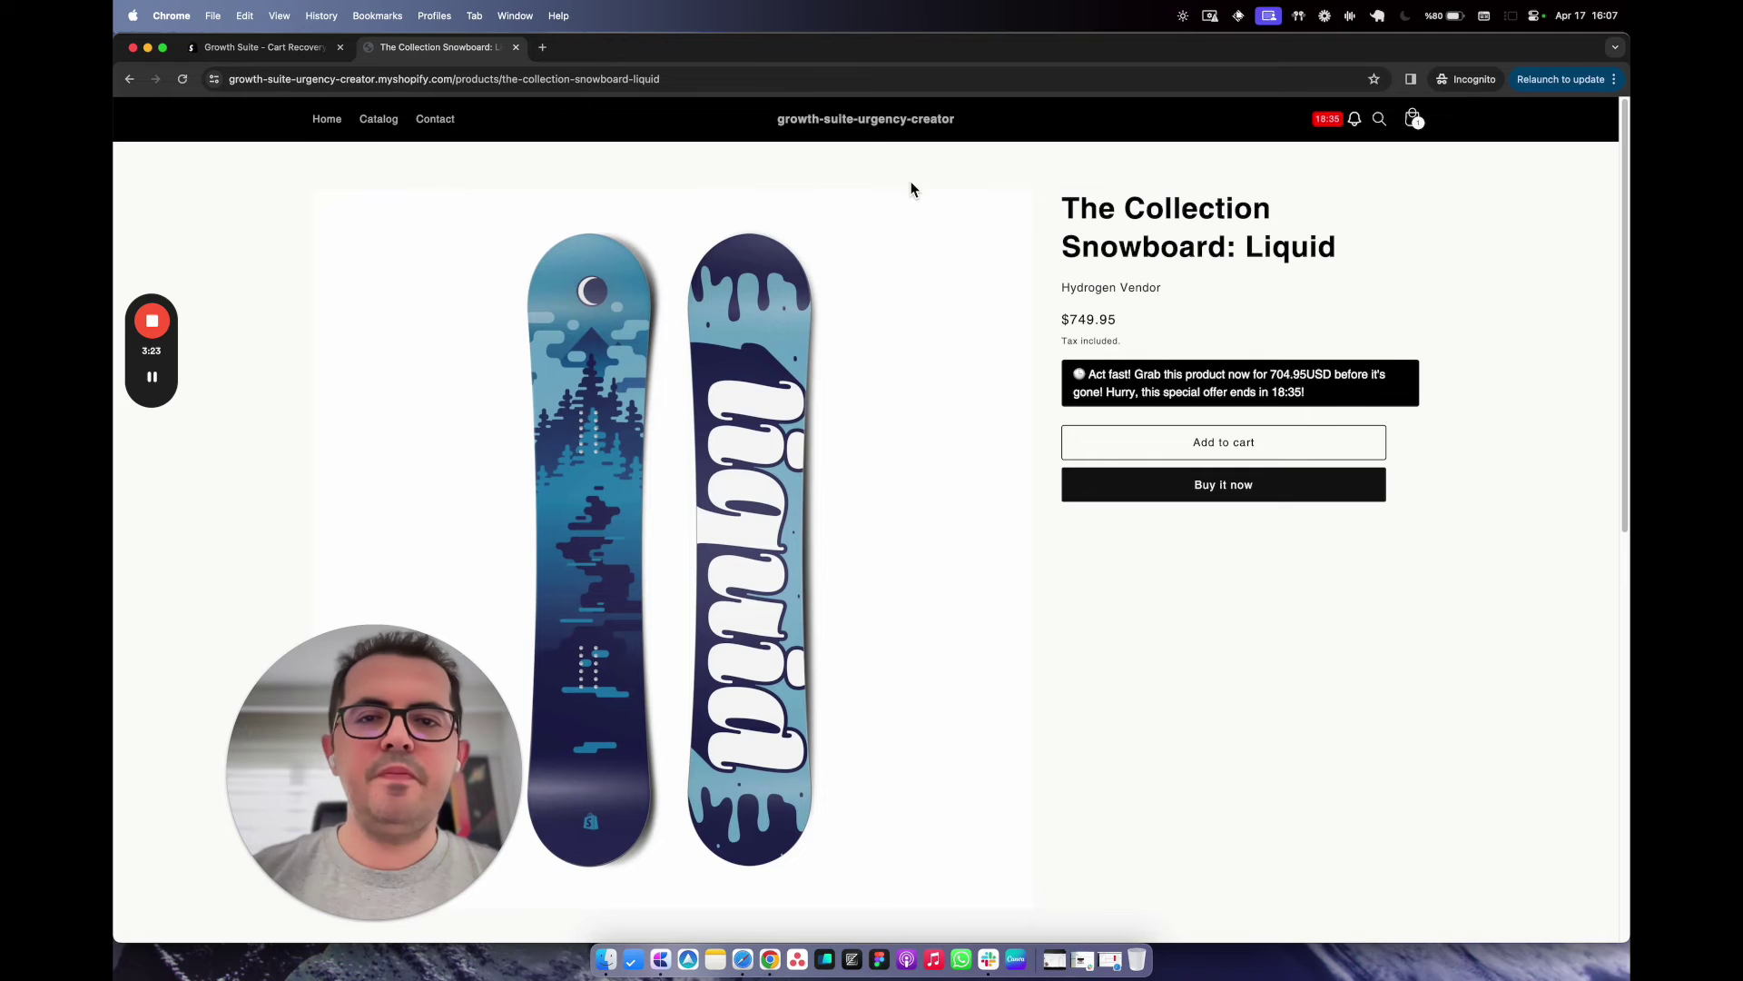
pyautogui.click(877, 127)
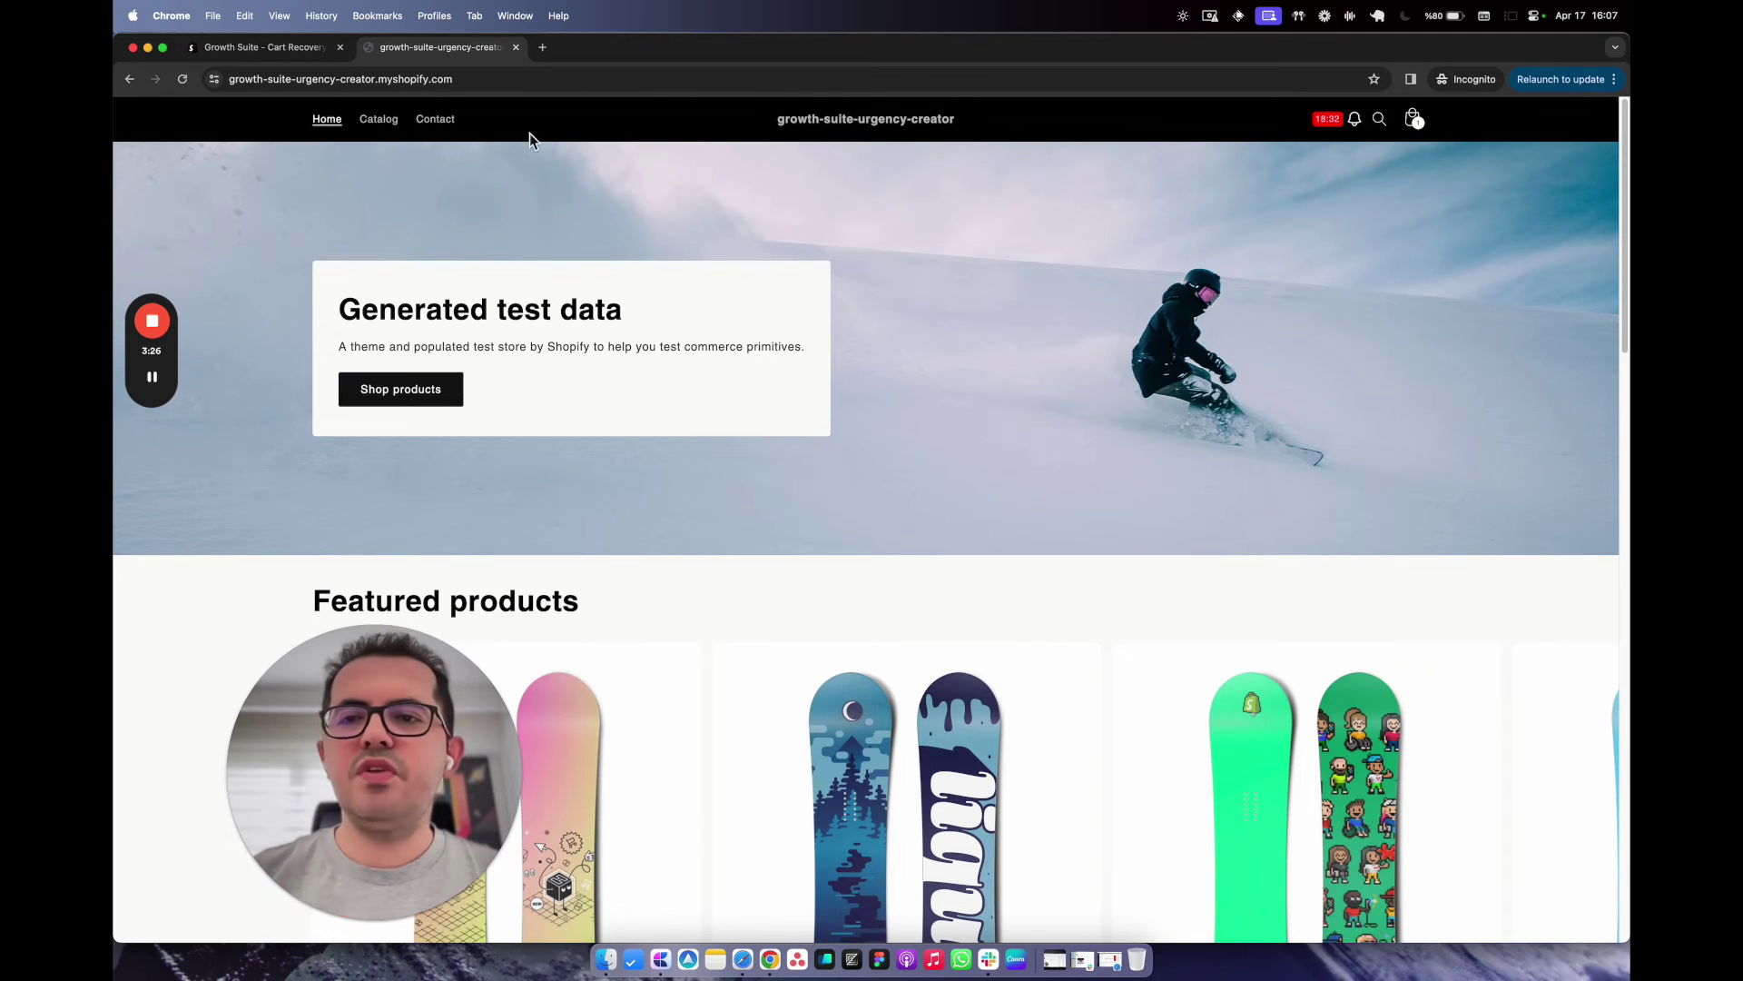
# Browse Catalog and Contact, then open The Collection Snowboard: Hydrogen offered at 564.00USD.
pyautogui.click(379, 121)
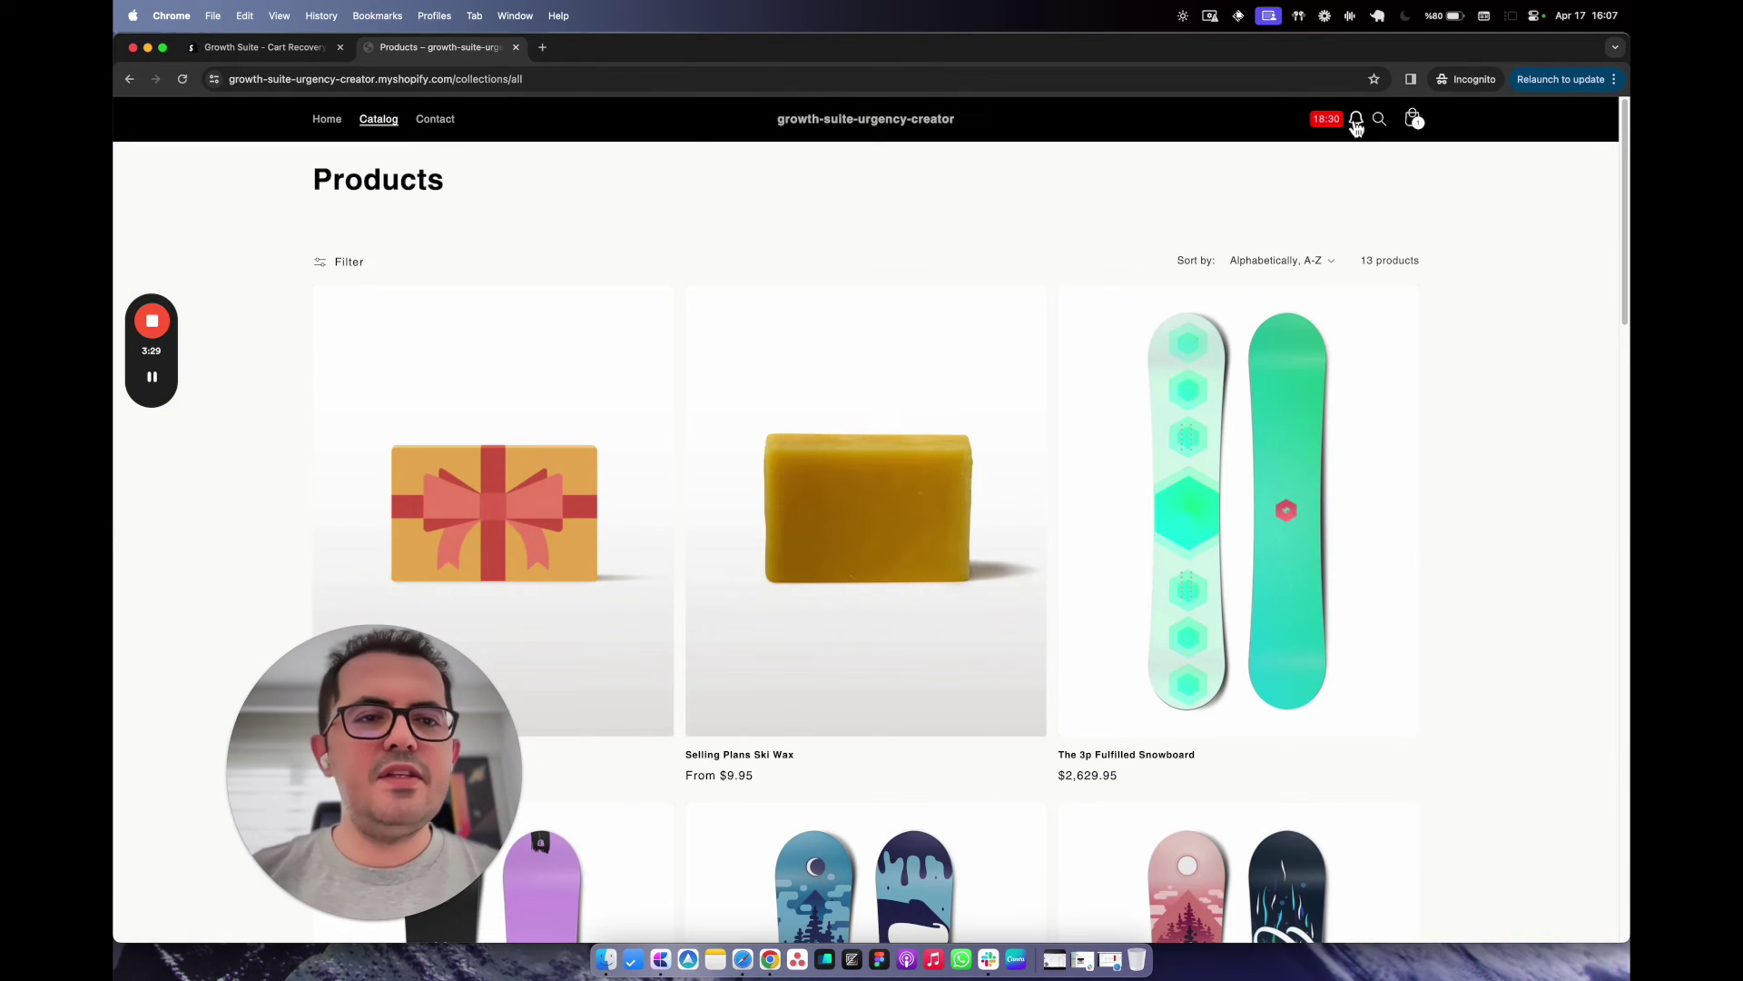
pyautogui.click(435, 119)
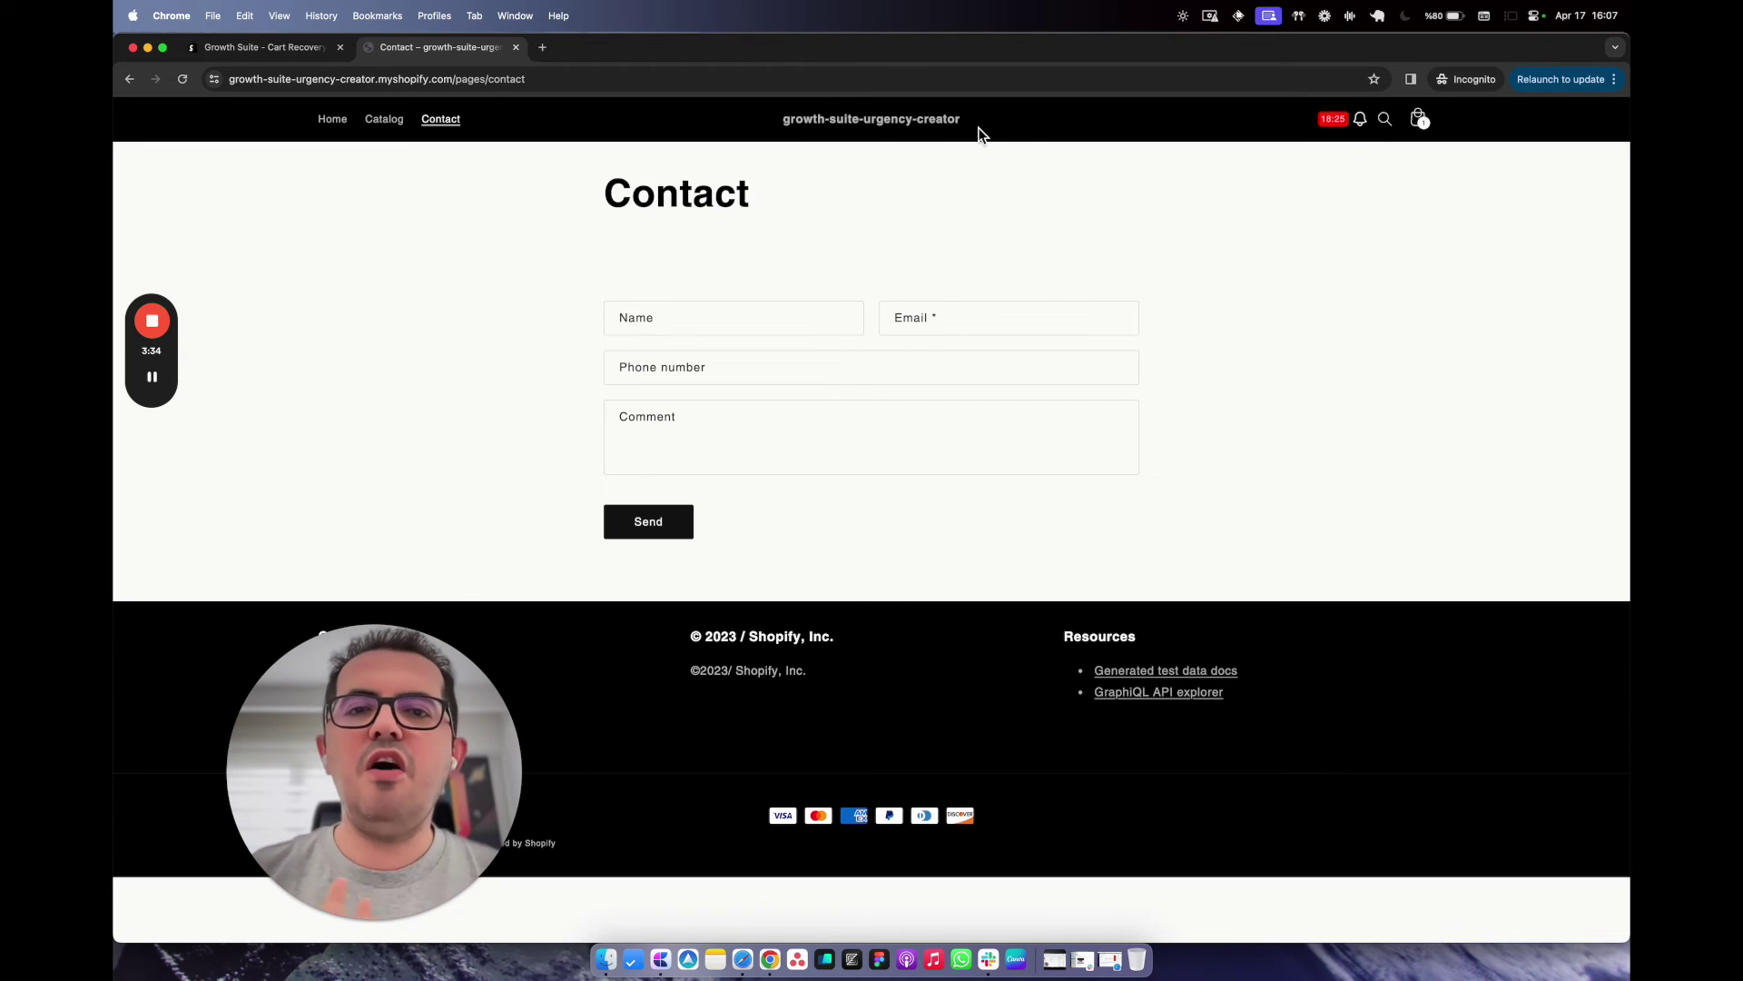
pyautogui.click(933, 135)
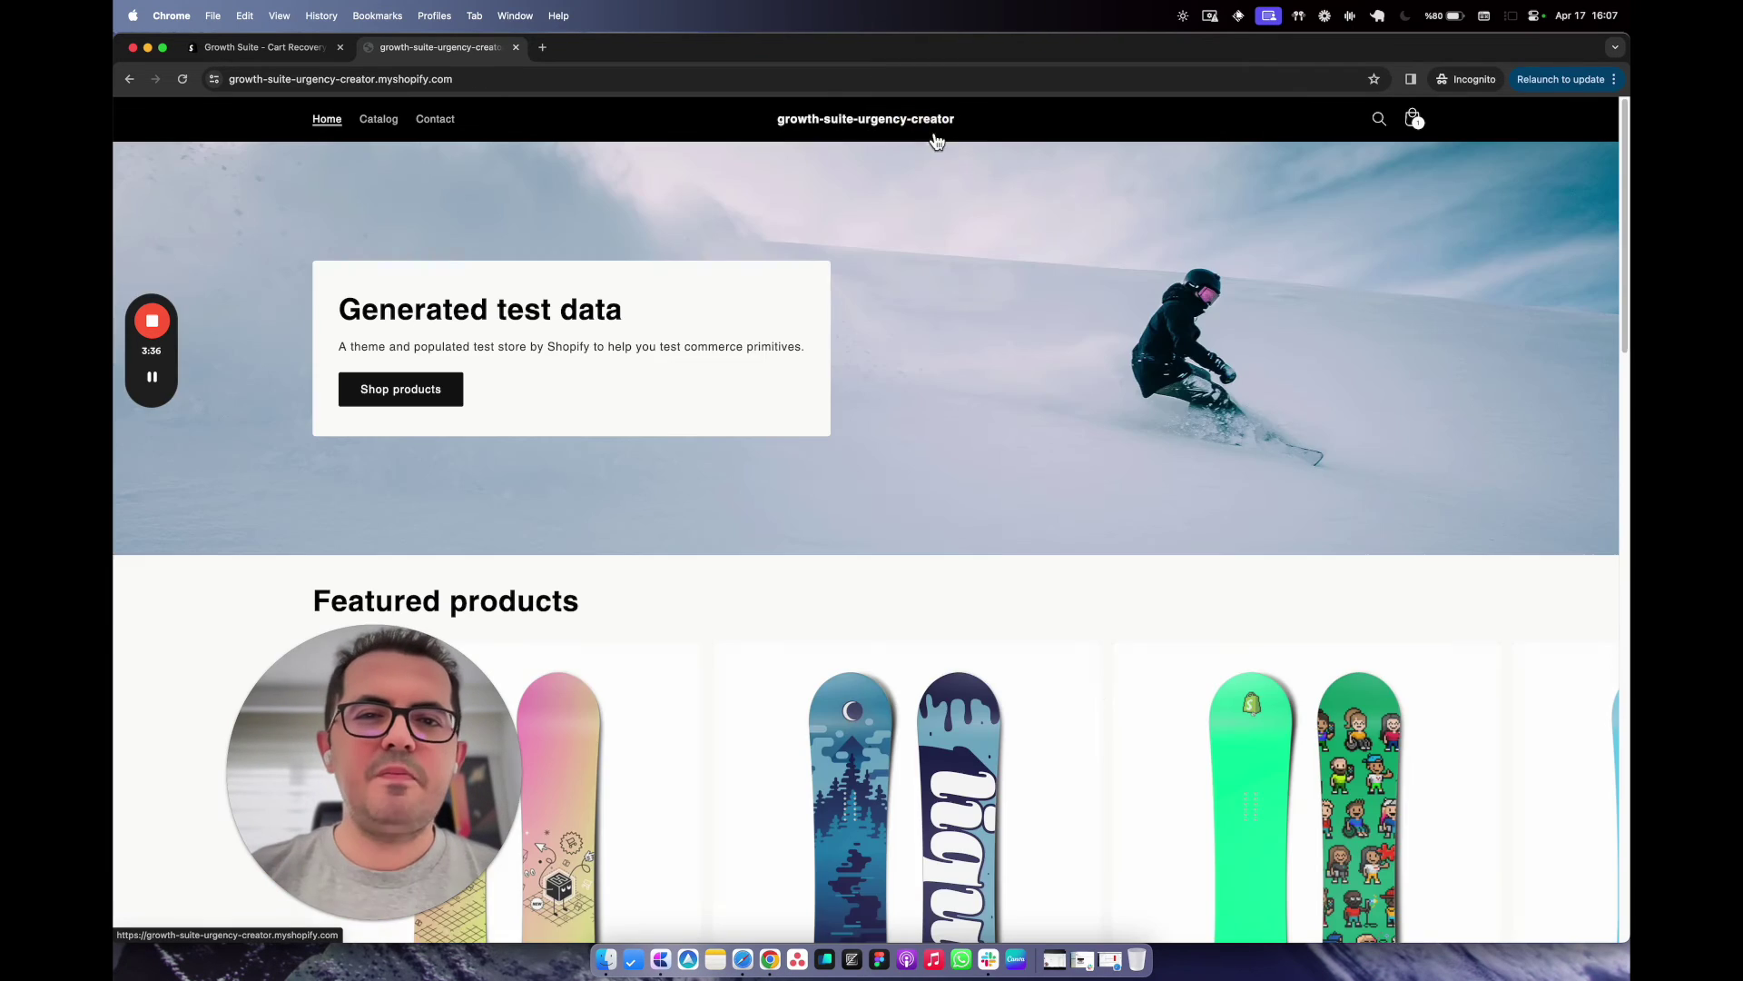
pyautogui.scroll(-5, 1101, 739)
pyautogui.hscroll(5, 1080, 681)
pyautogui.click(1072, 633)
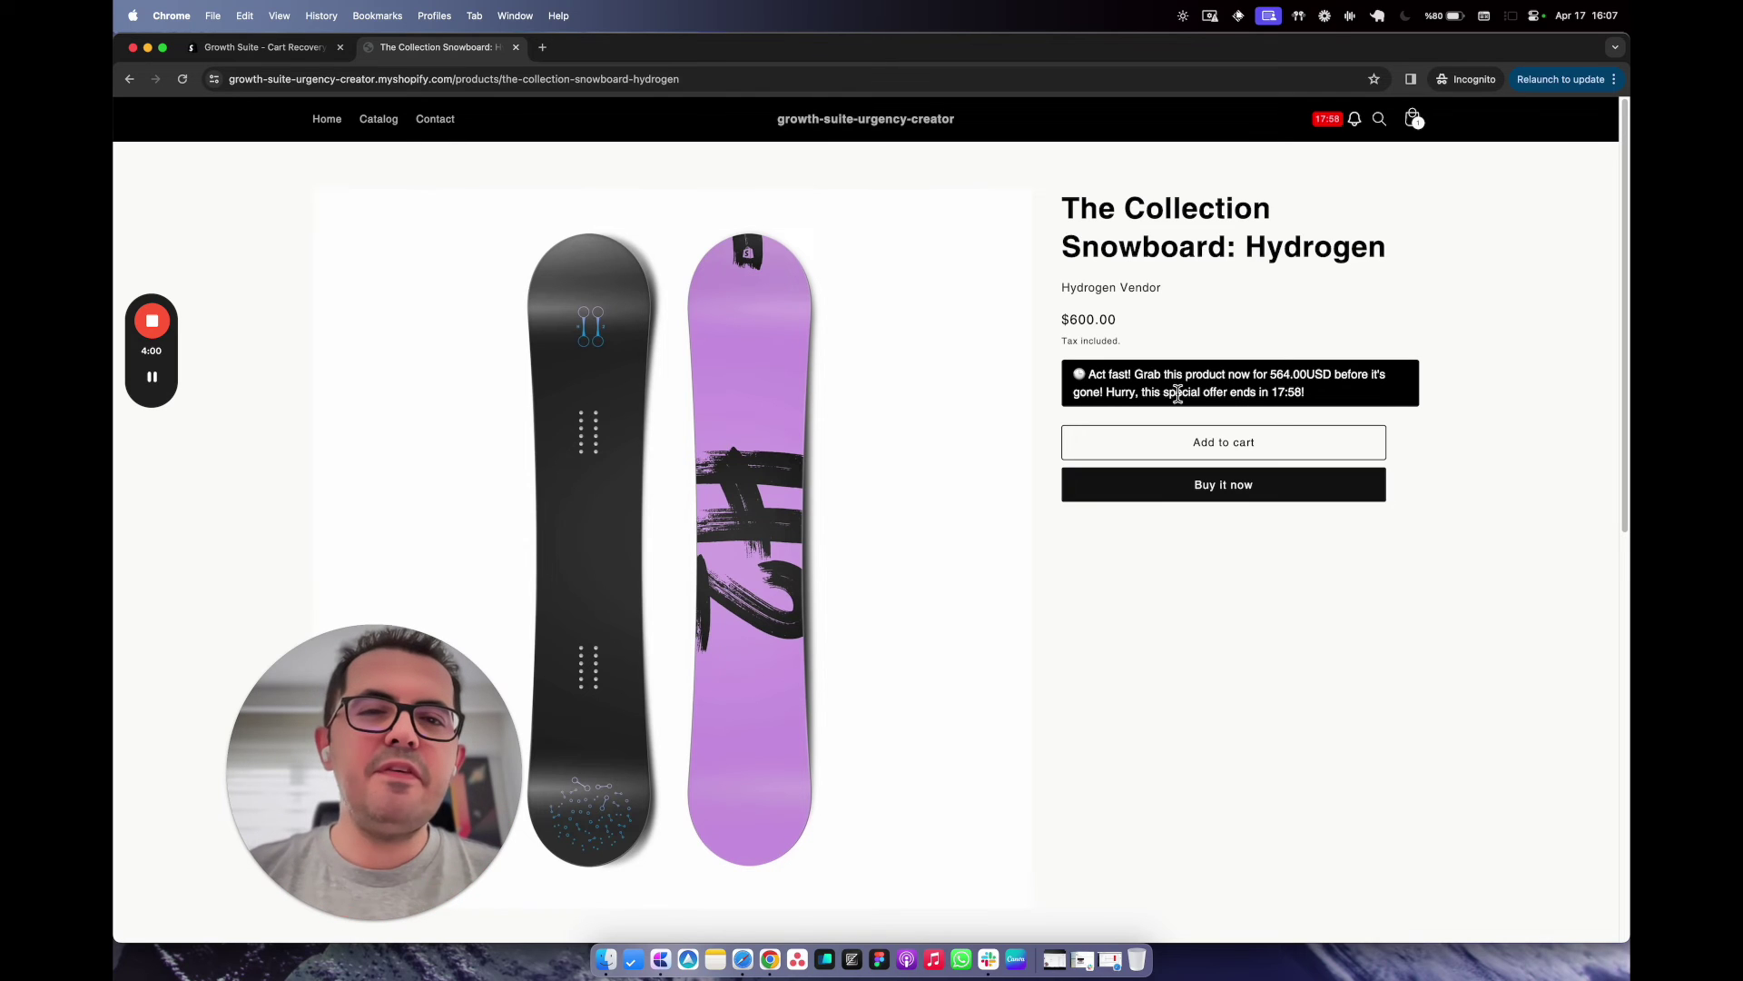
# Review the cart's 45.00USD discount on the Liquid snowboard and proceed to checkout.
pyautogui.click(1413, 119)
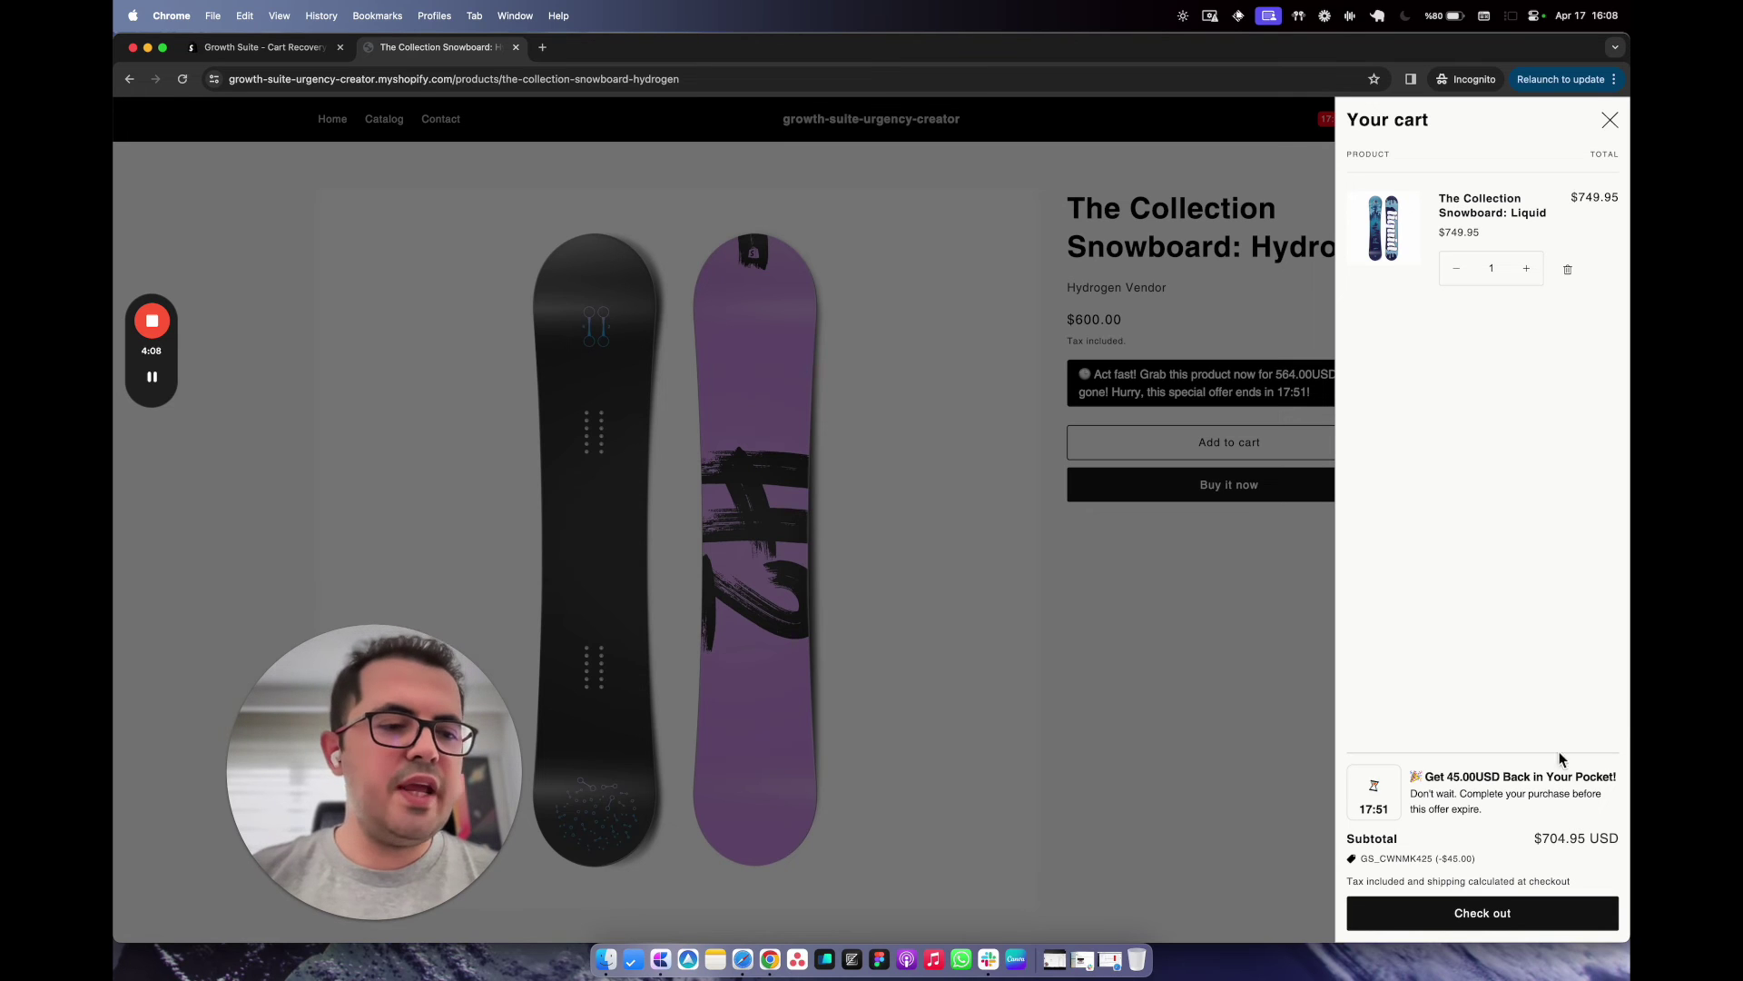
pyautogui.click(1441, 788)
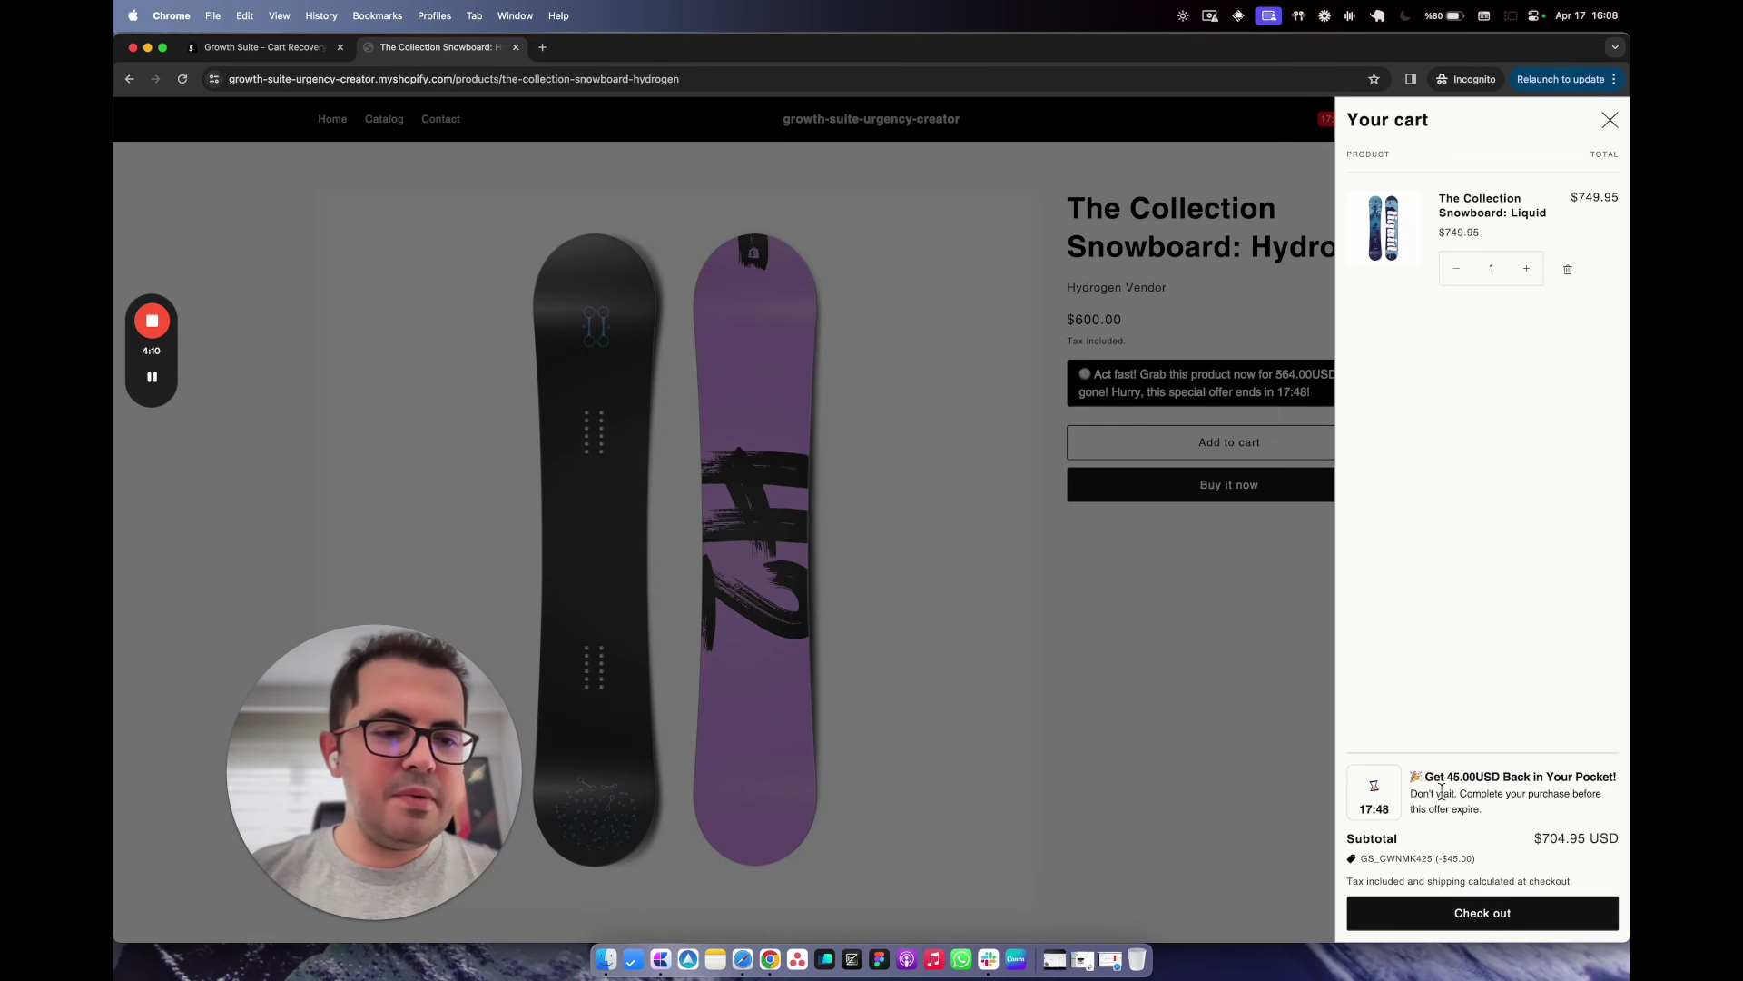
pyautogui.click(1384, 812)
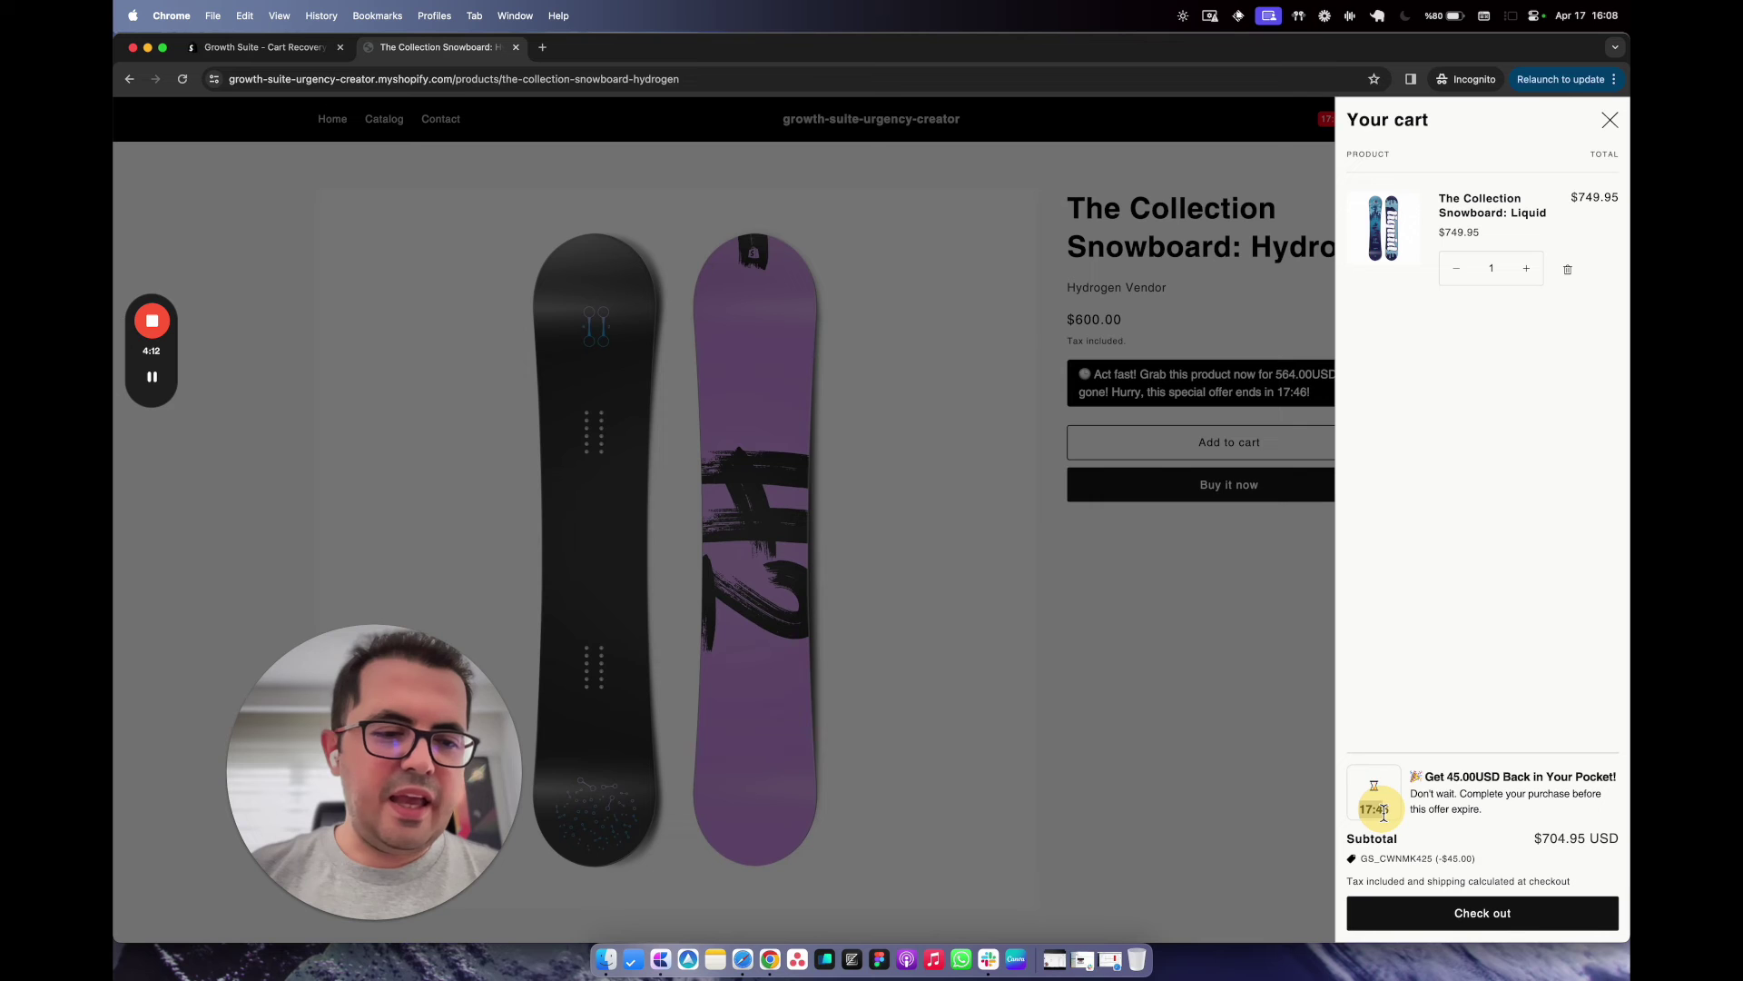
pyautogui.click(1439, 779)
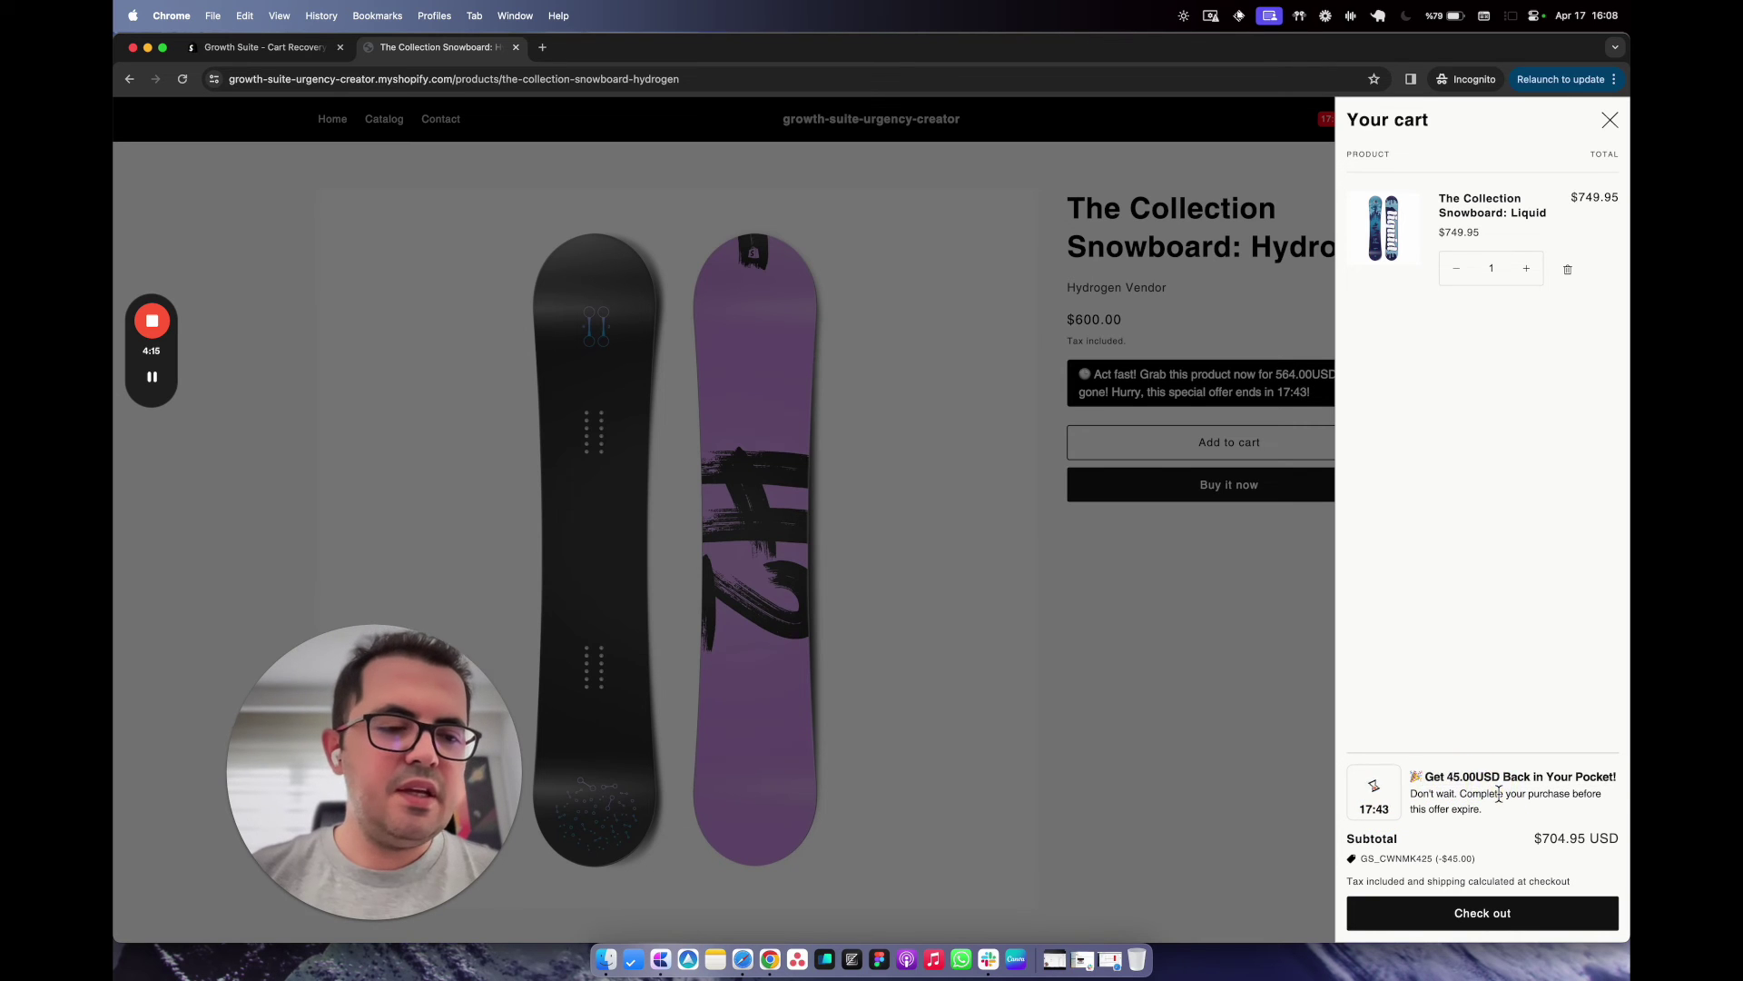
pyautogui.scroll(5, 1499, 795)
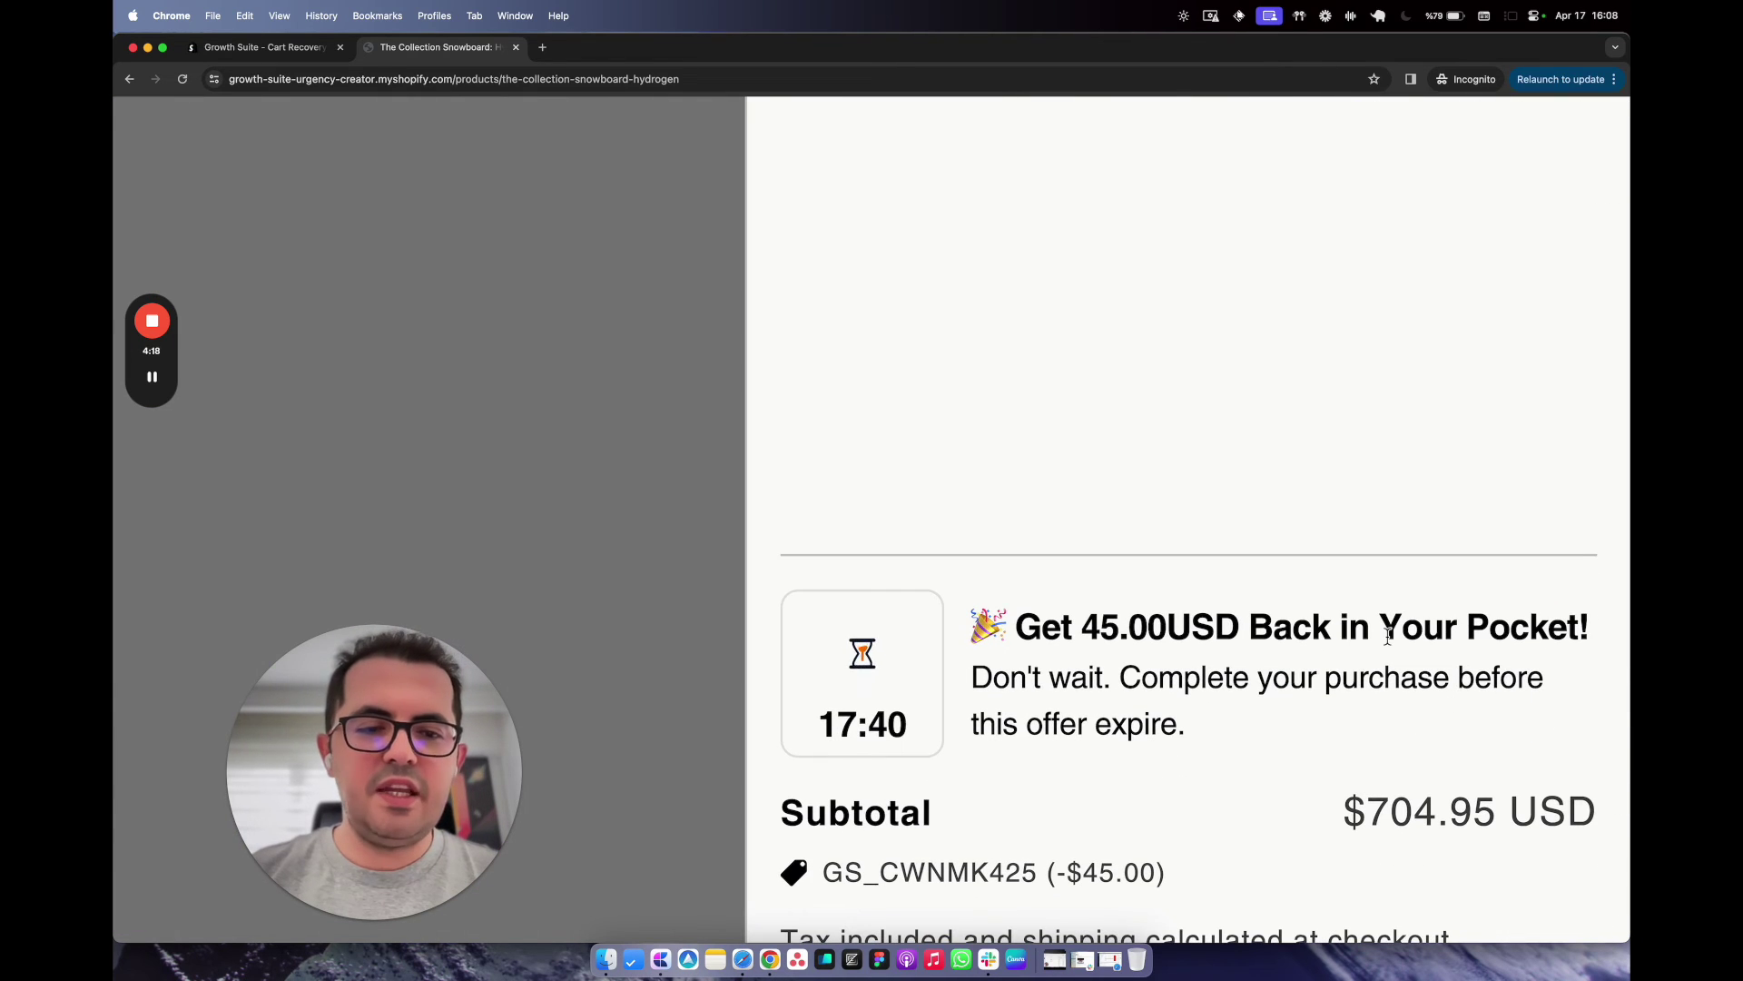
pyautogui.scroll(-5, 1387, 635)
pyautogui.click(1448, 919)
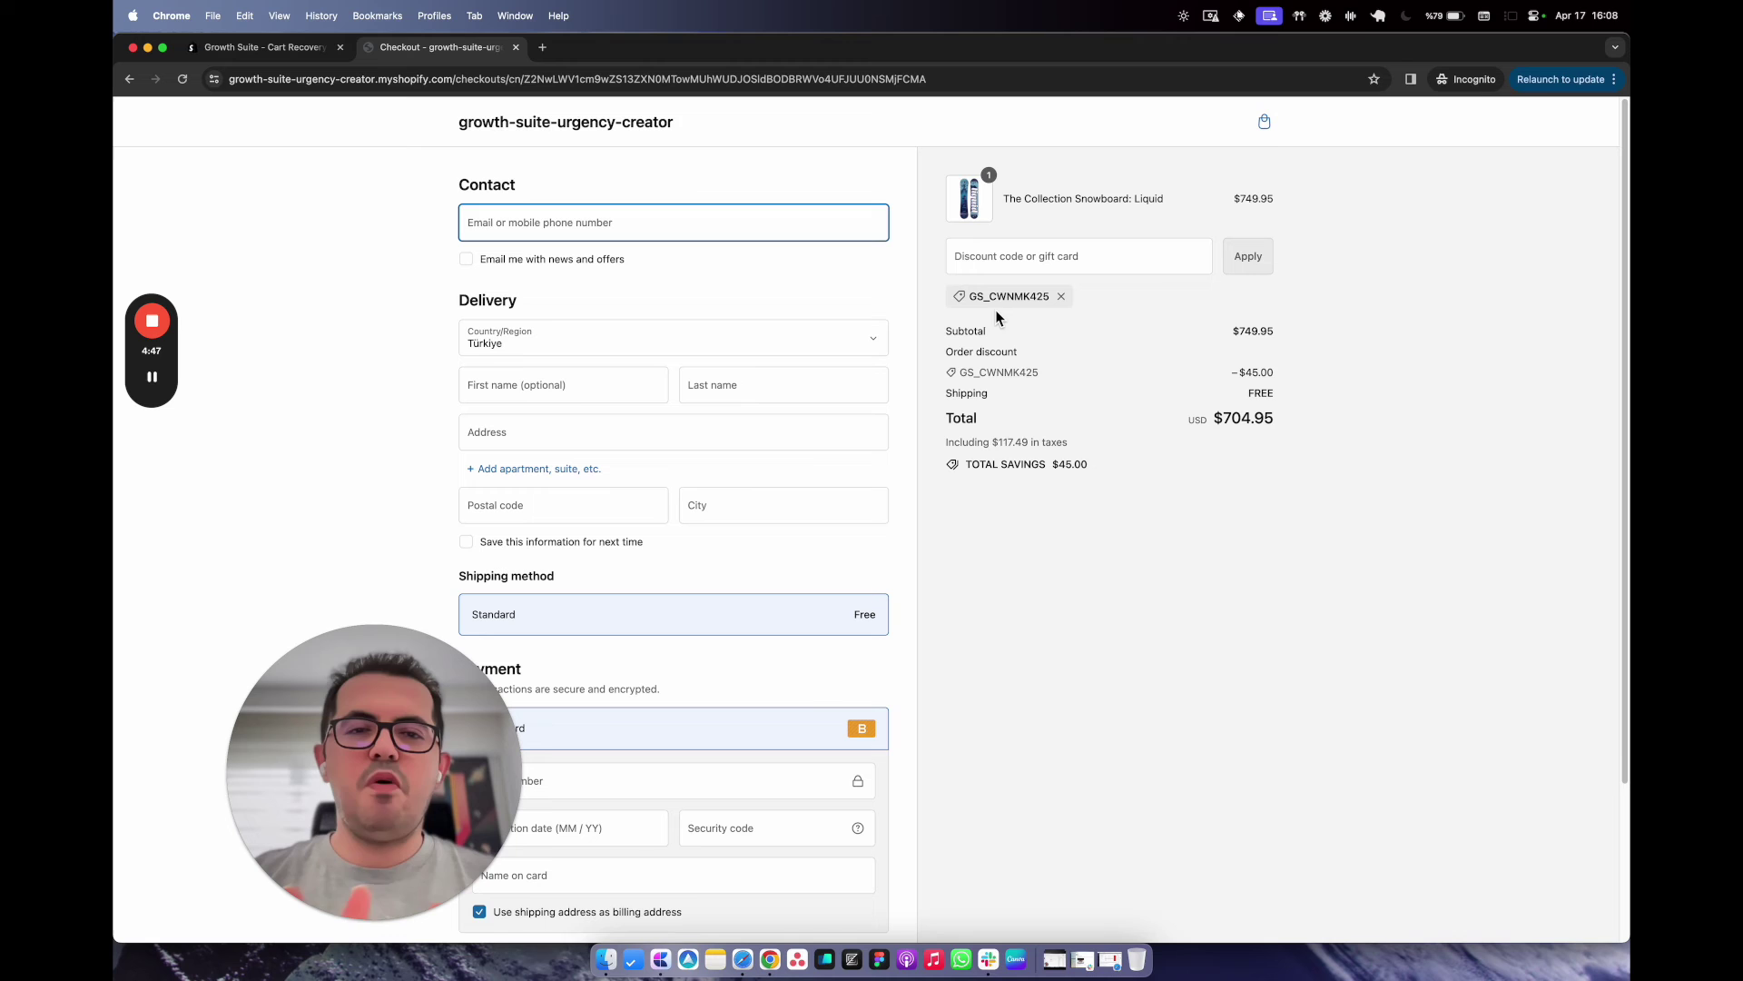
# Select the applied GS_CWNMK425 discount code in checkout, then return to the store home page.
pyautogui.doubleClick(994, 300)
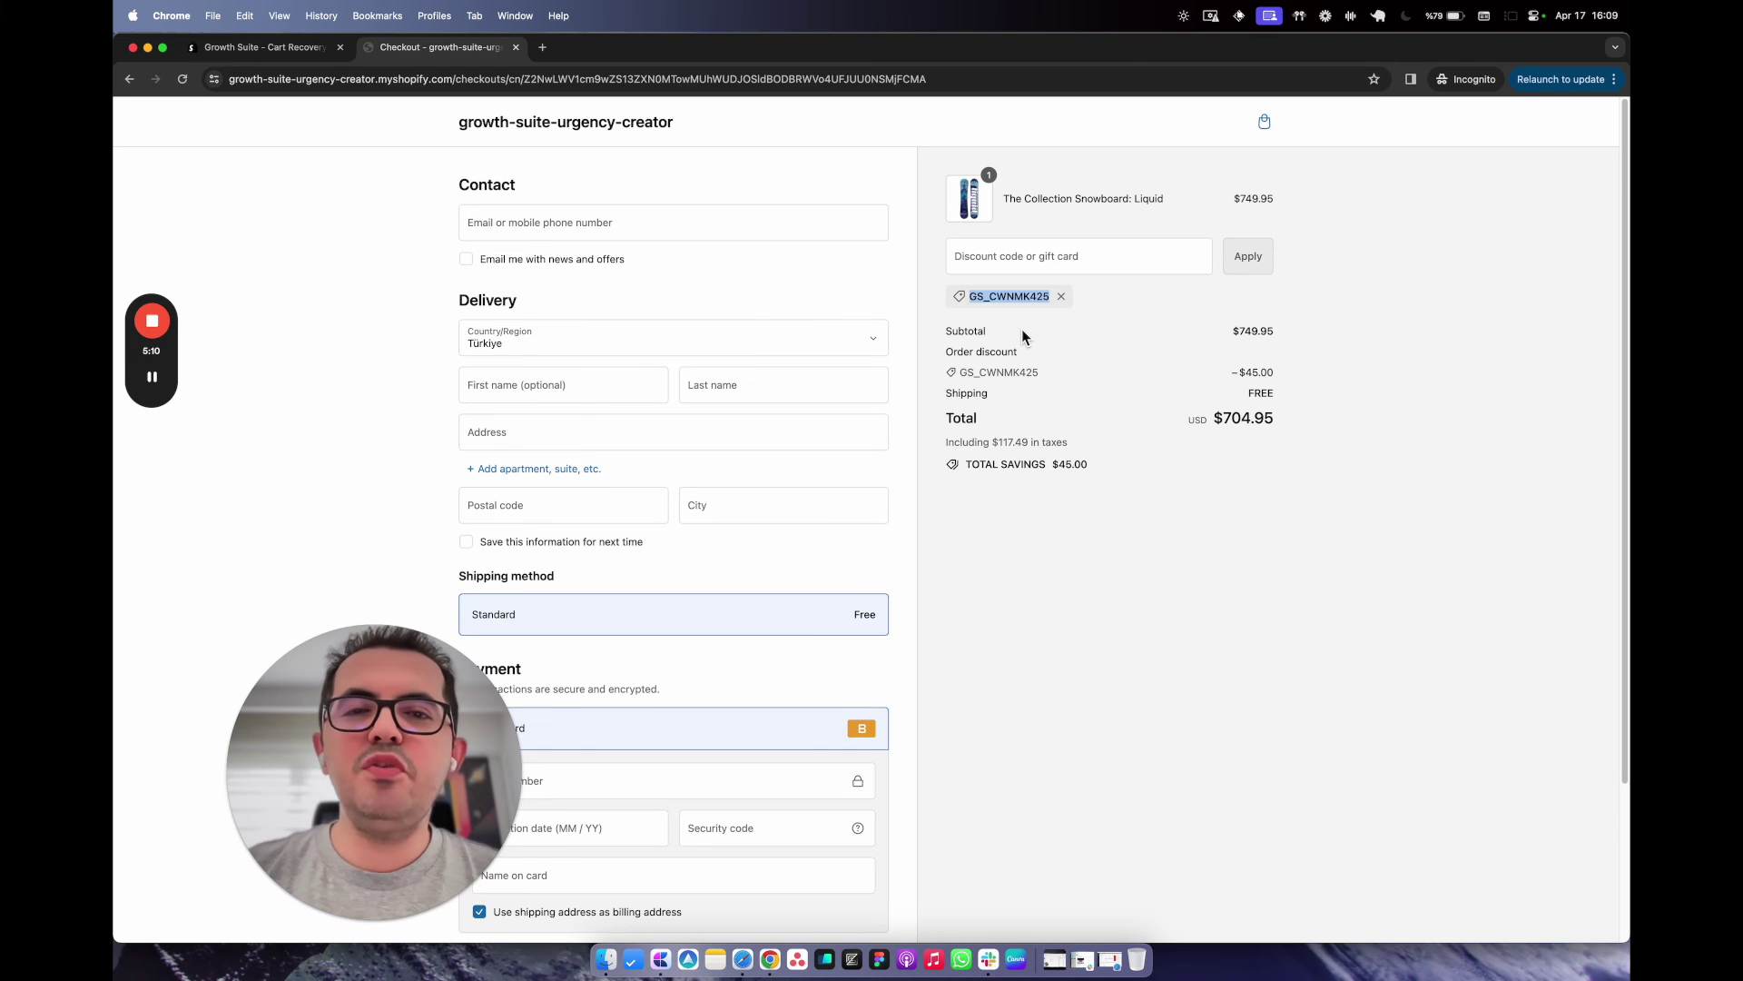
pyautogui.click(616, 129)
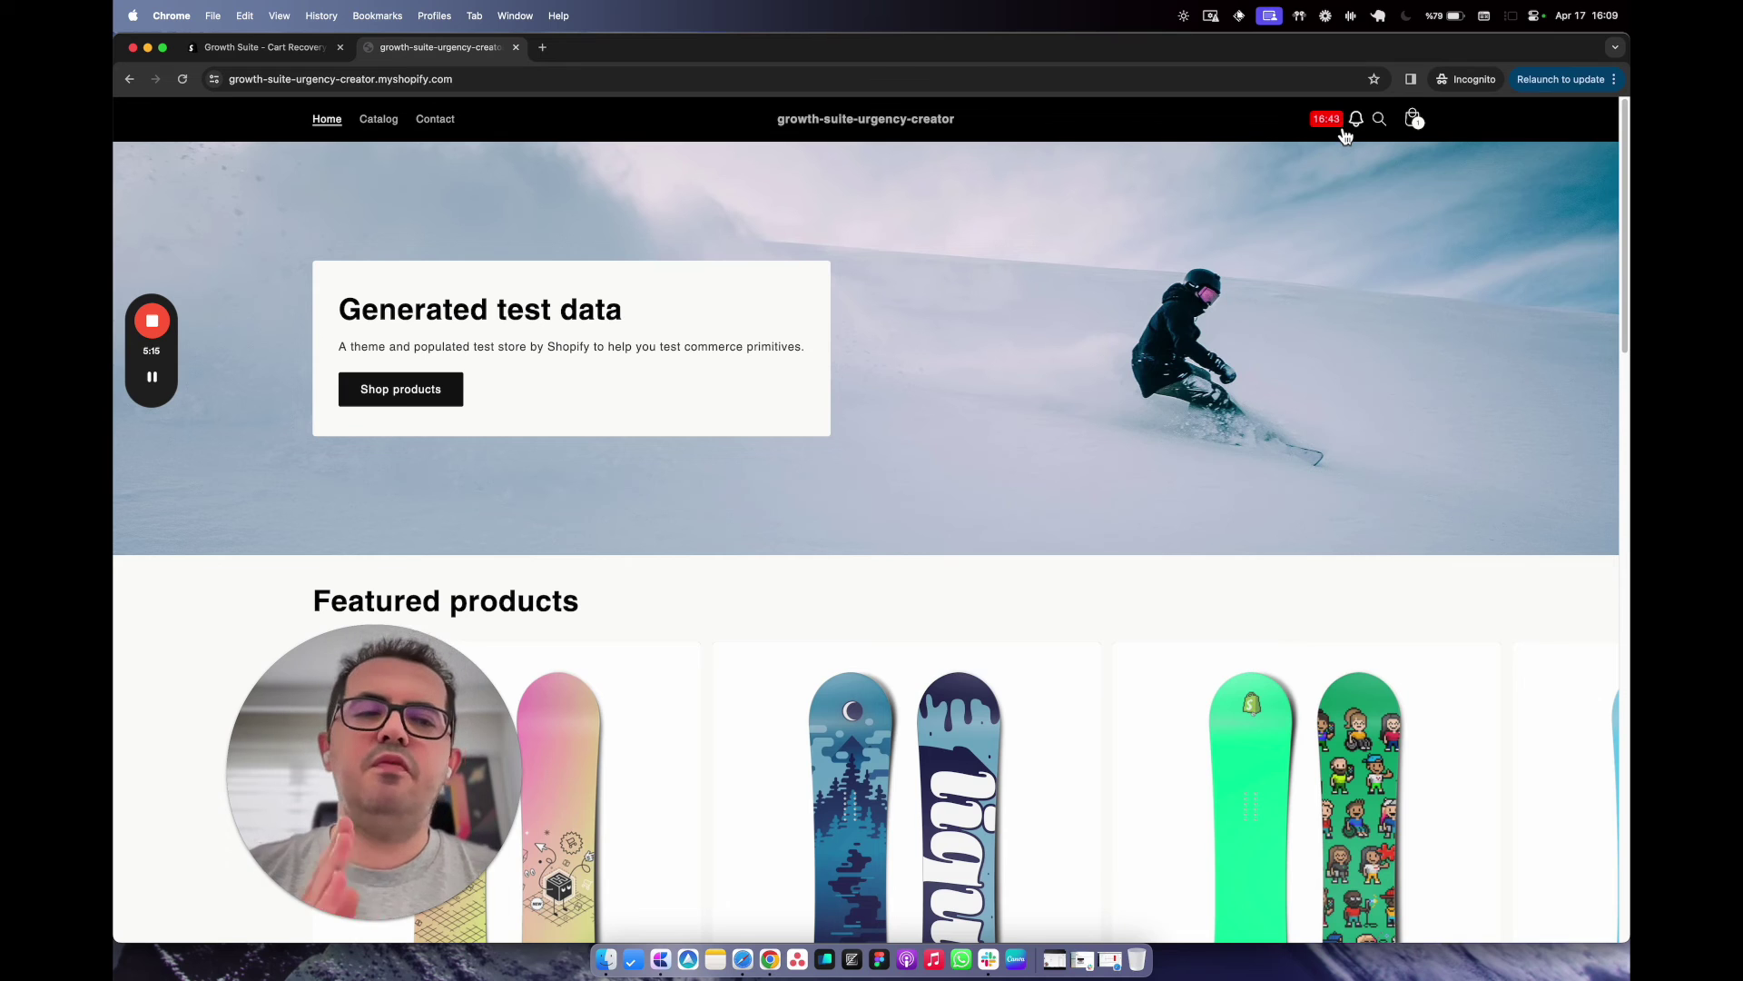
# Enlarge the Growth Suite Real-Time Buying Intention screenshot, then close it to return to the listing.
pyautogui.click(273, 51)
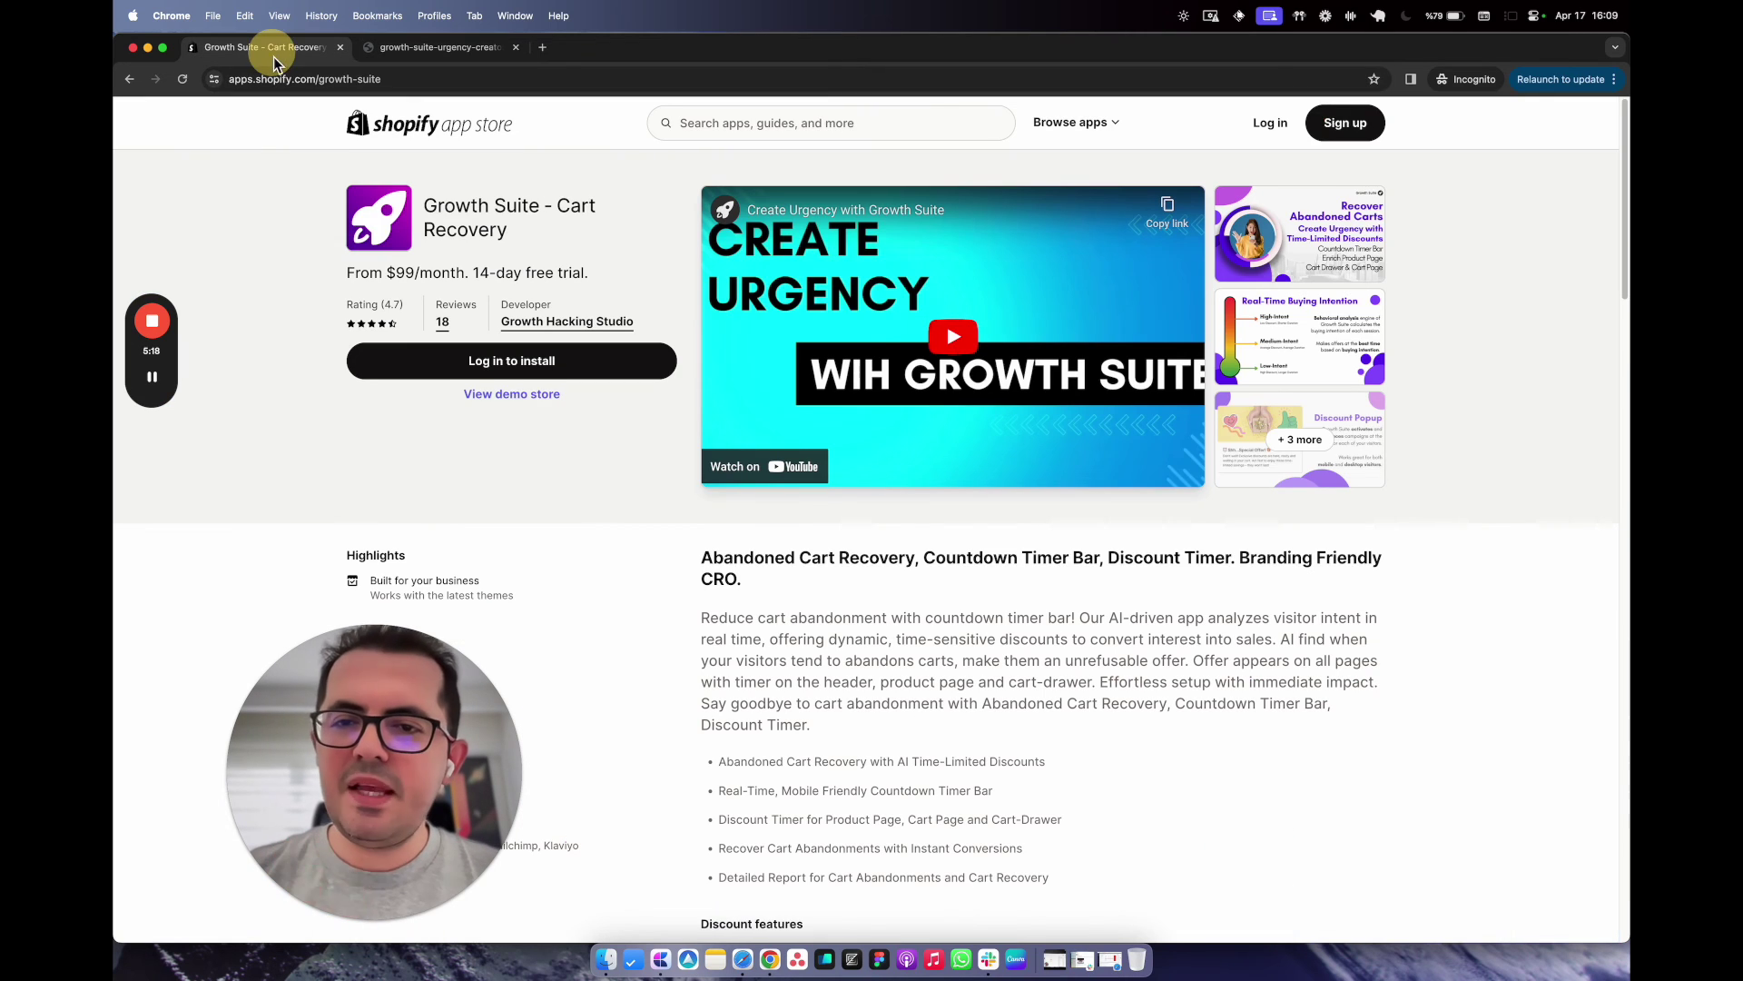
pyautogui.click(1354, 338)
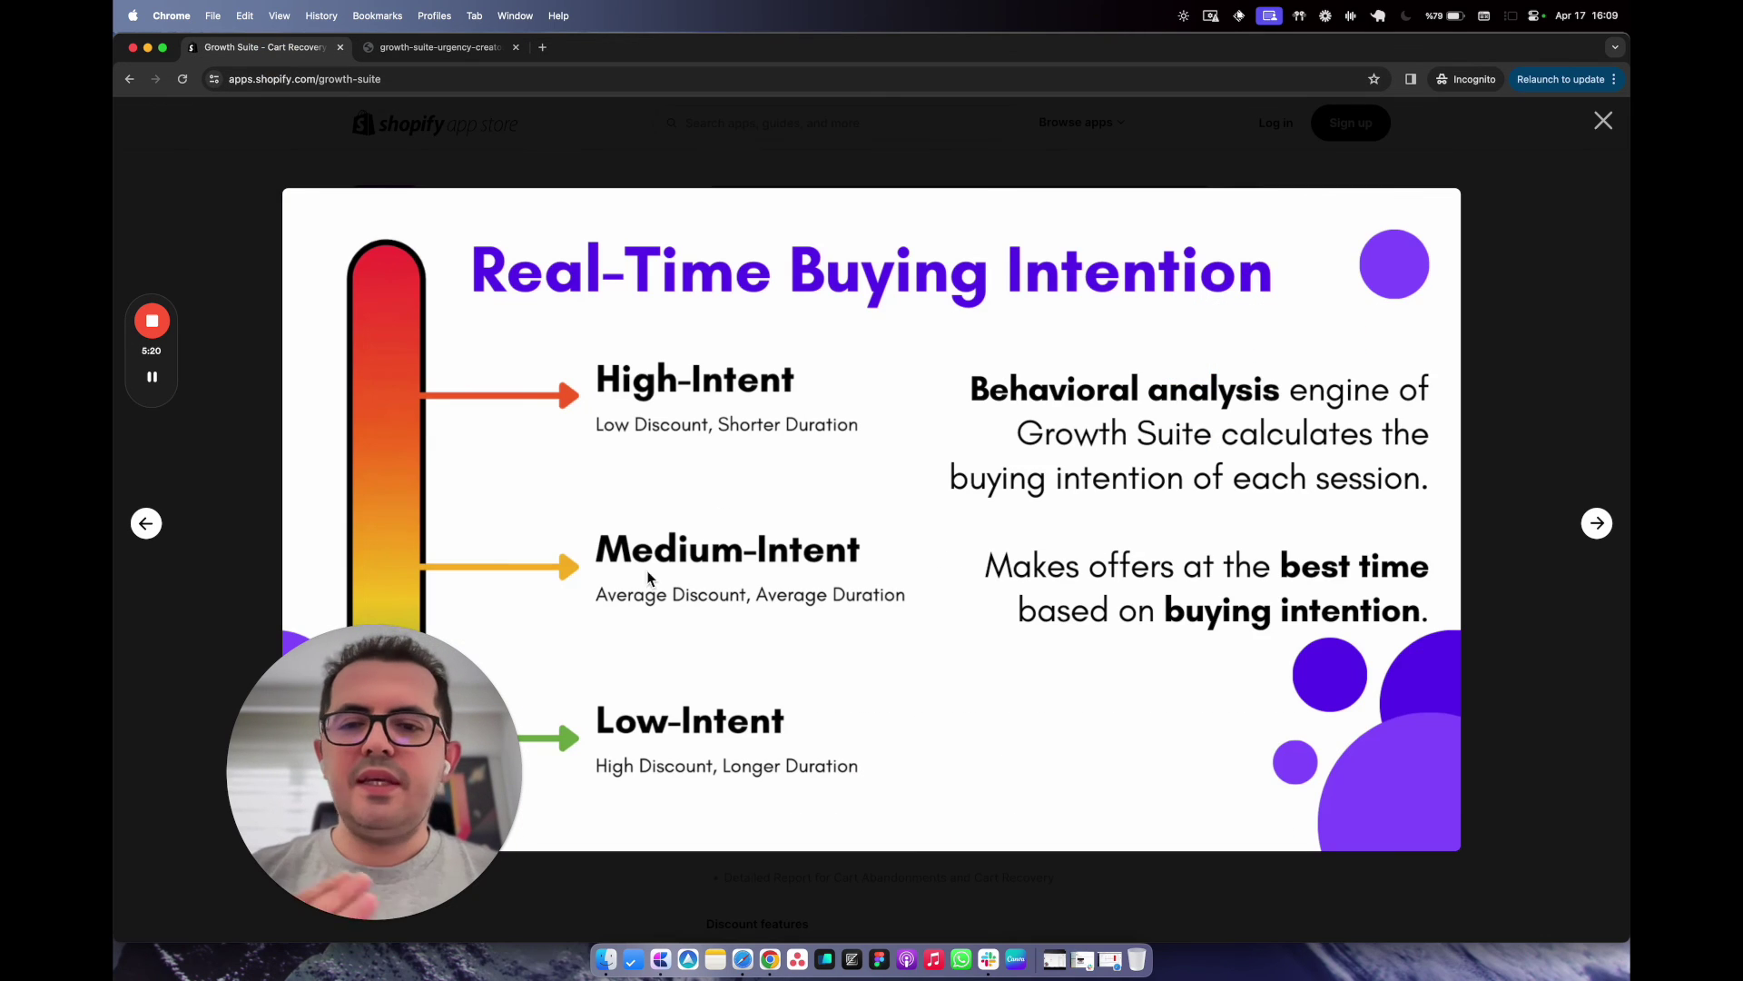
pyautogui.moveTo(414, 727); pyautogui.dragTo(332, 726)
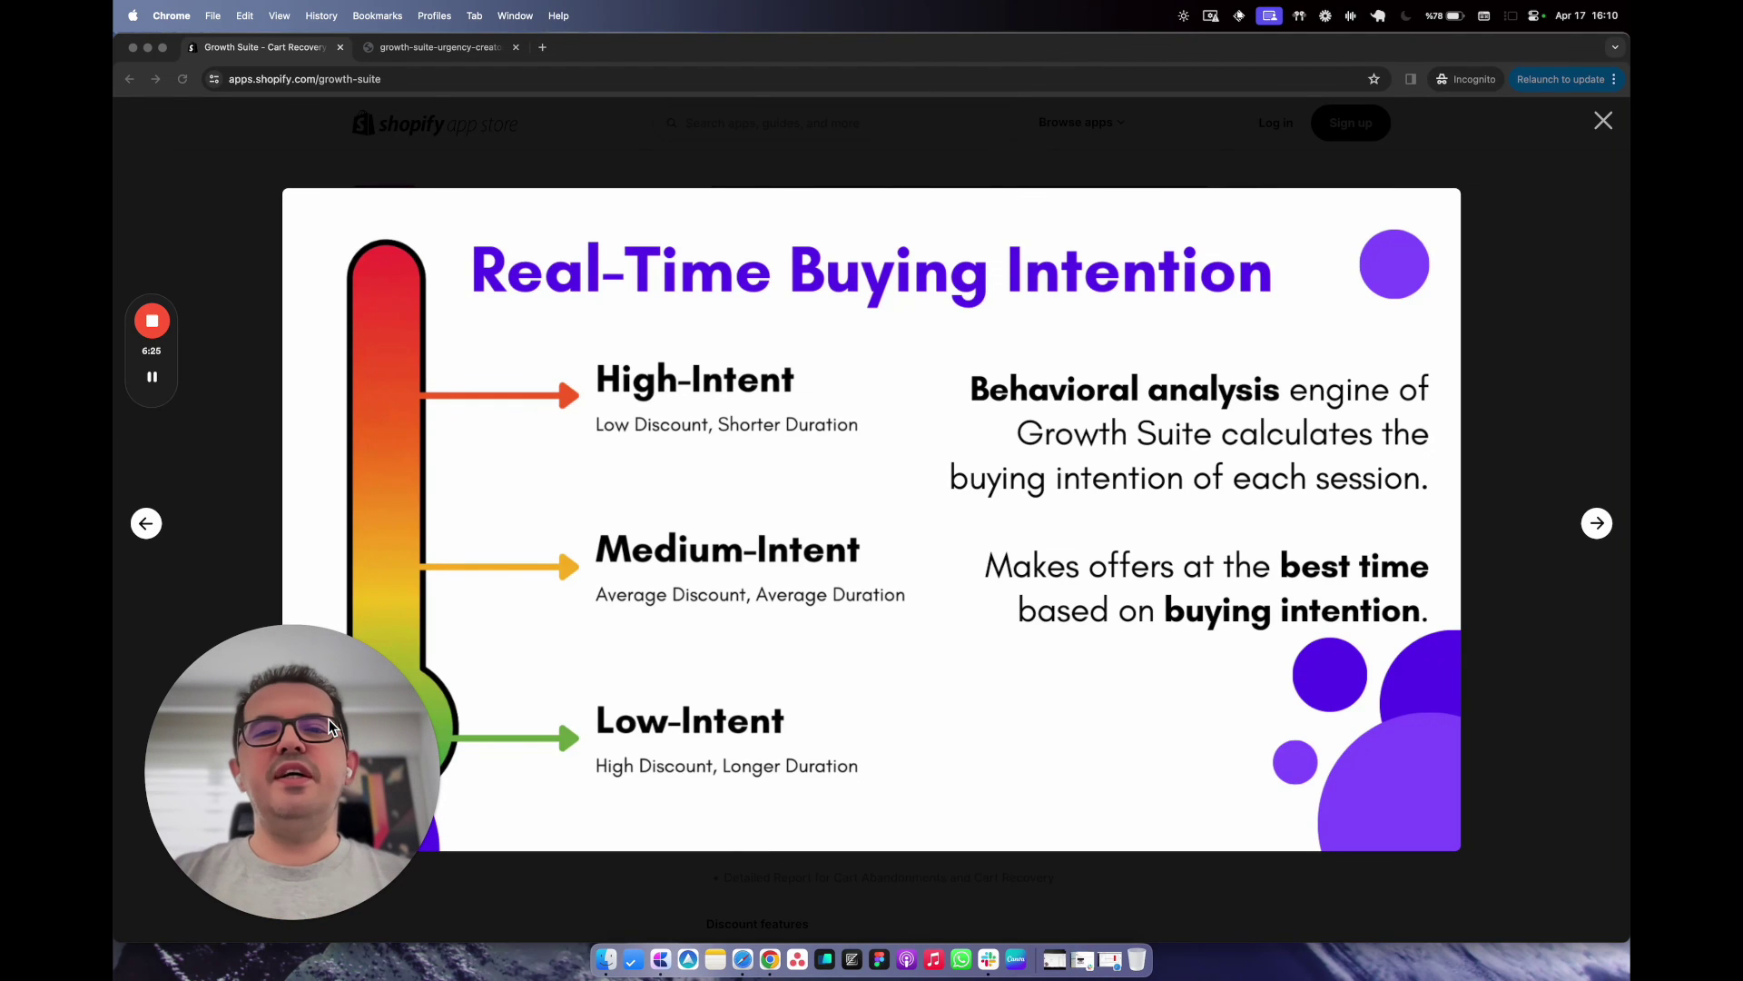
pyautogui.click(840, 169)
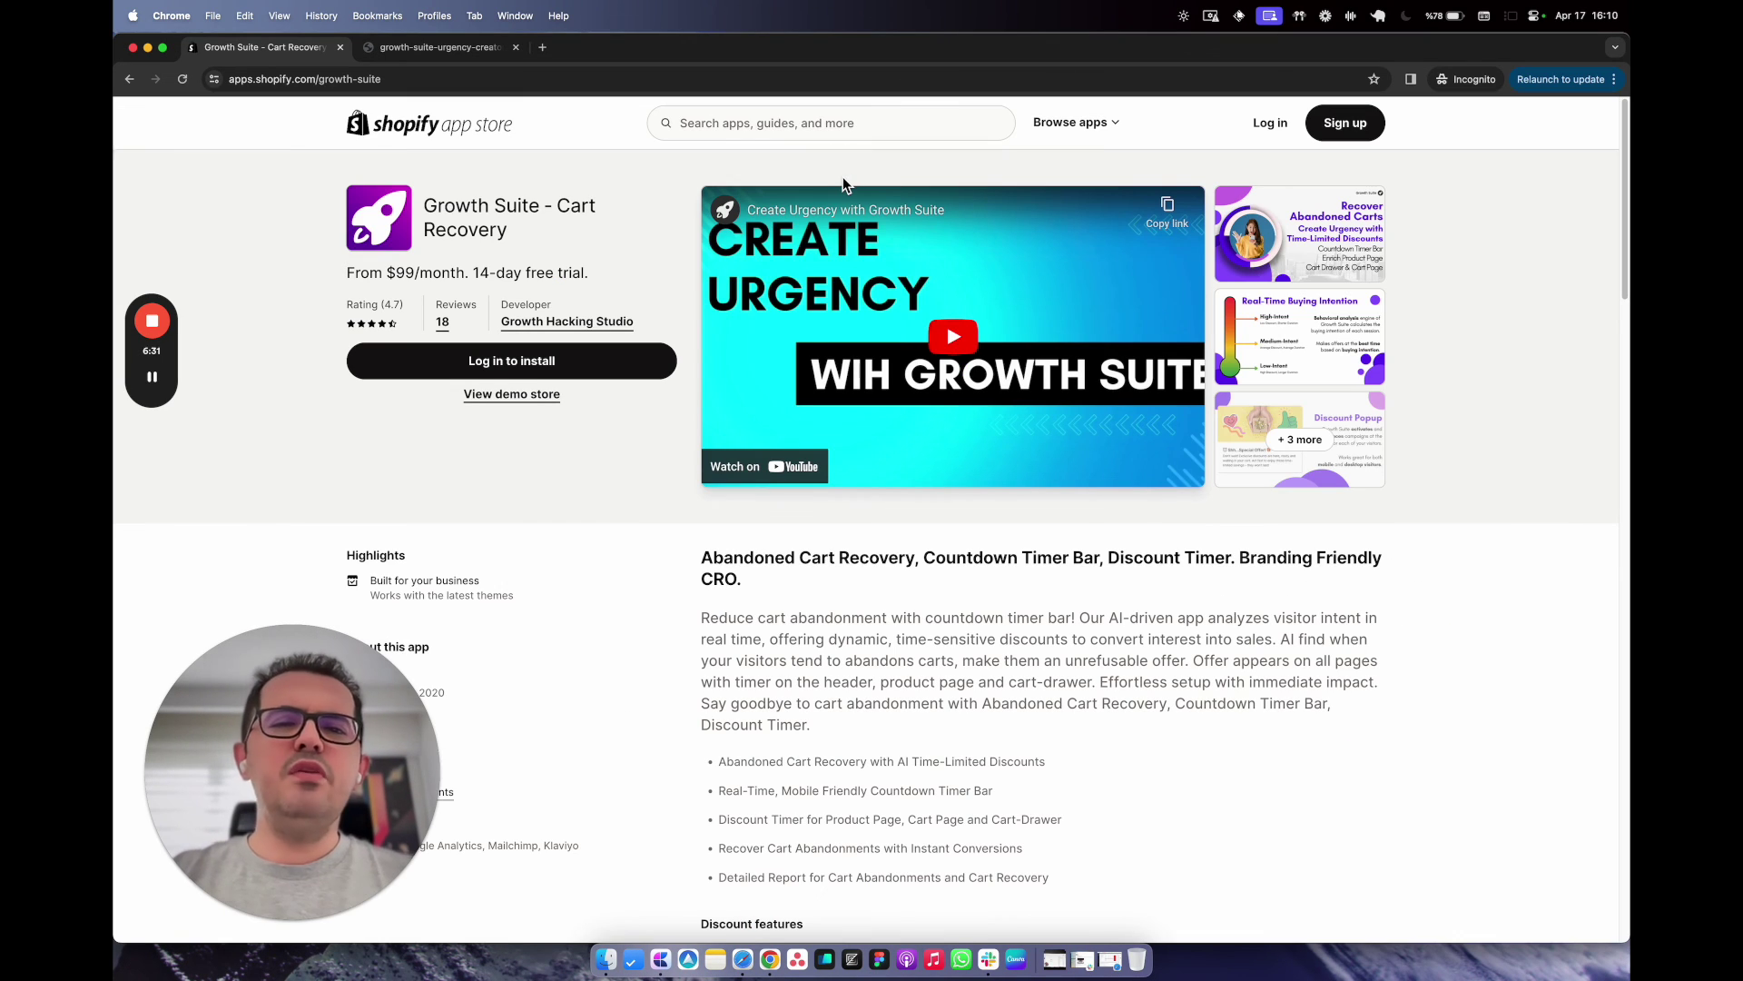
# Open the remaining Growth Suite screenshots at Discount Popup and advance three slides to Performance Focused.
pyautogui.click(1300, 439)
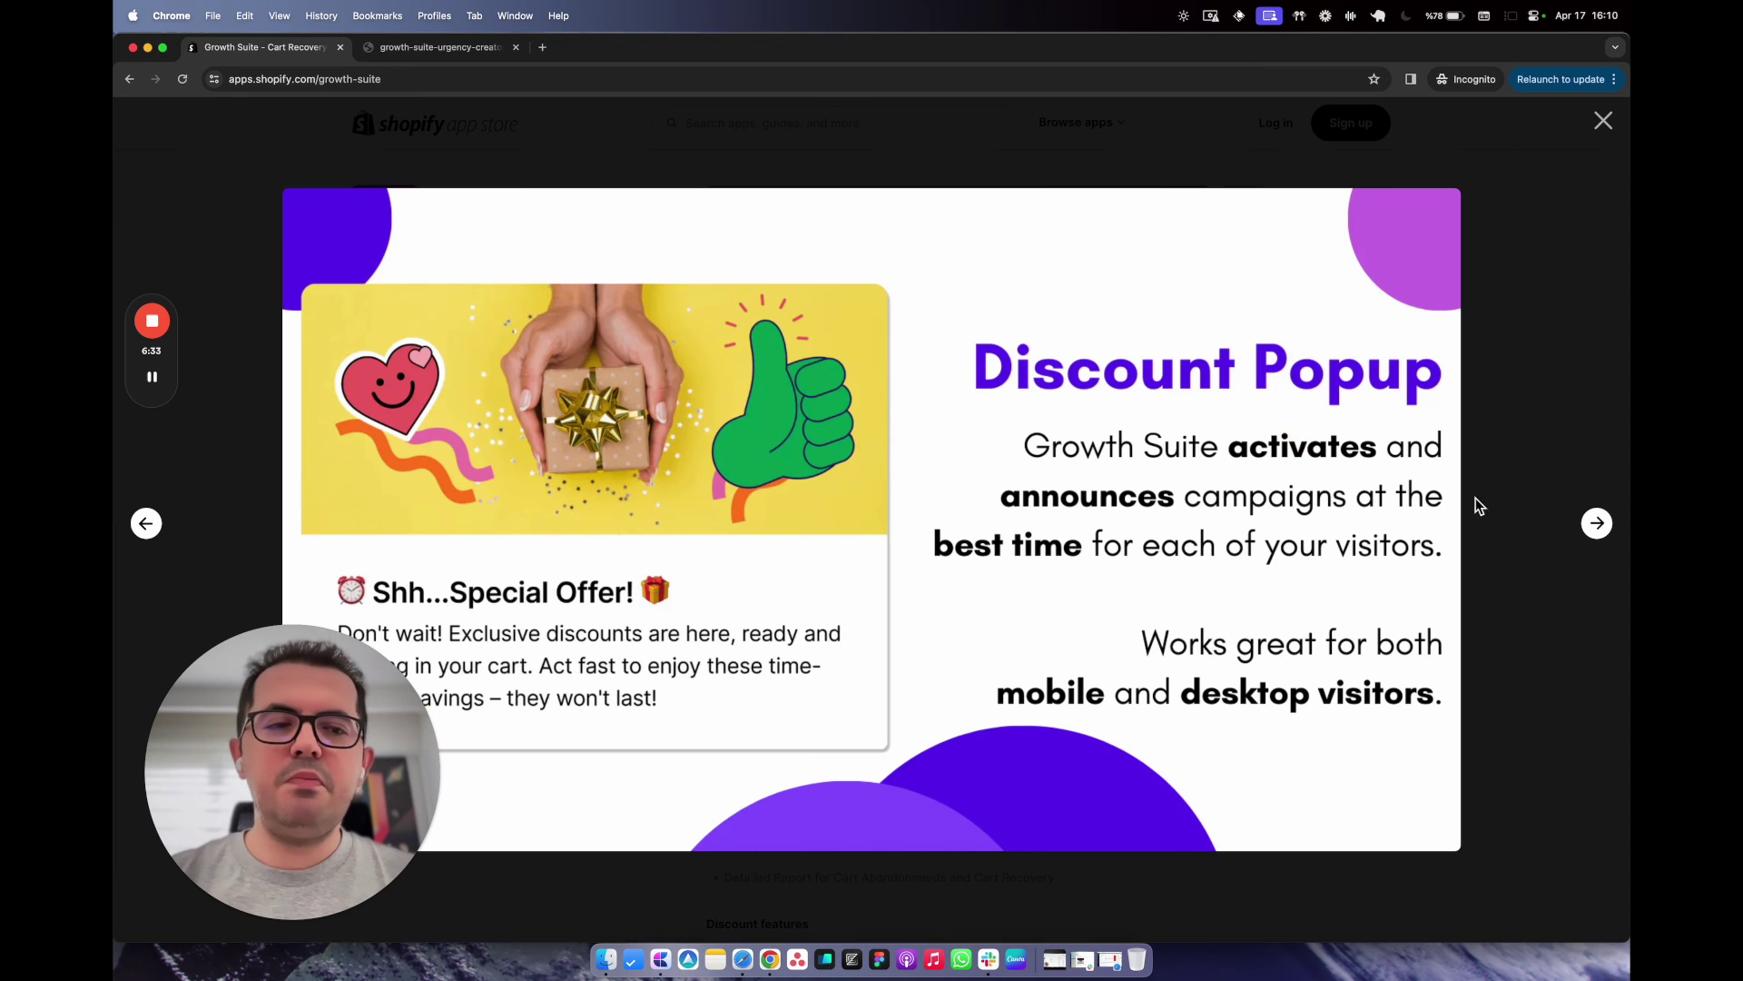
pyautogui.click(1597, 524)
pyautogui.click(1597, 524)
pyautogui.click(1597, 524)
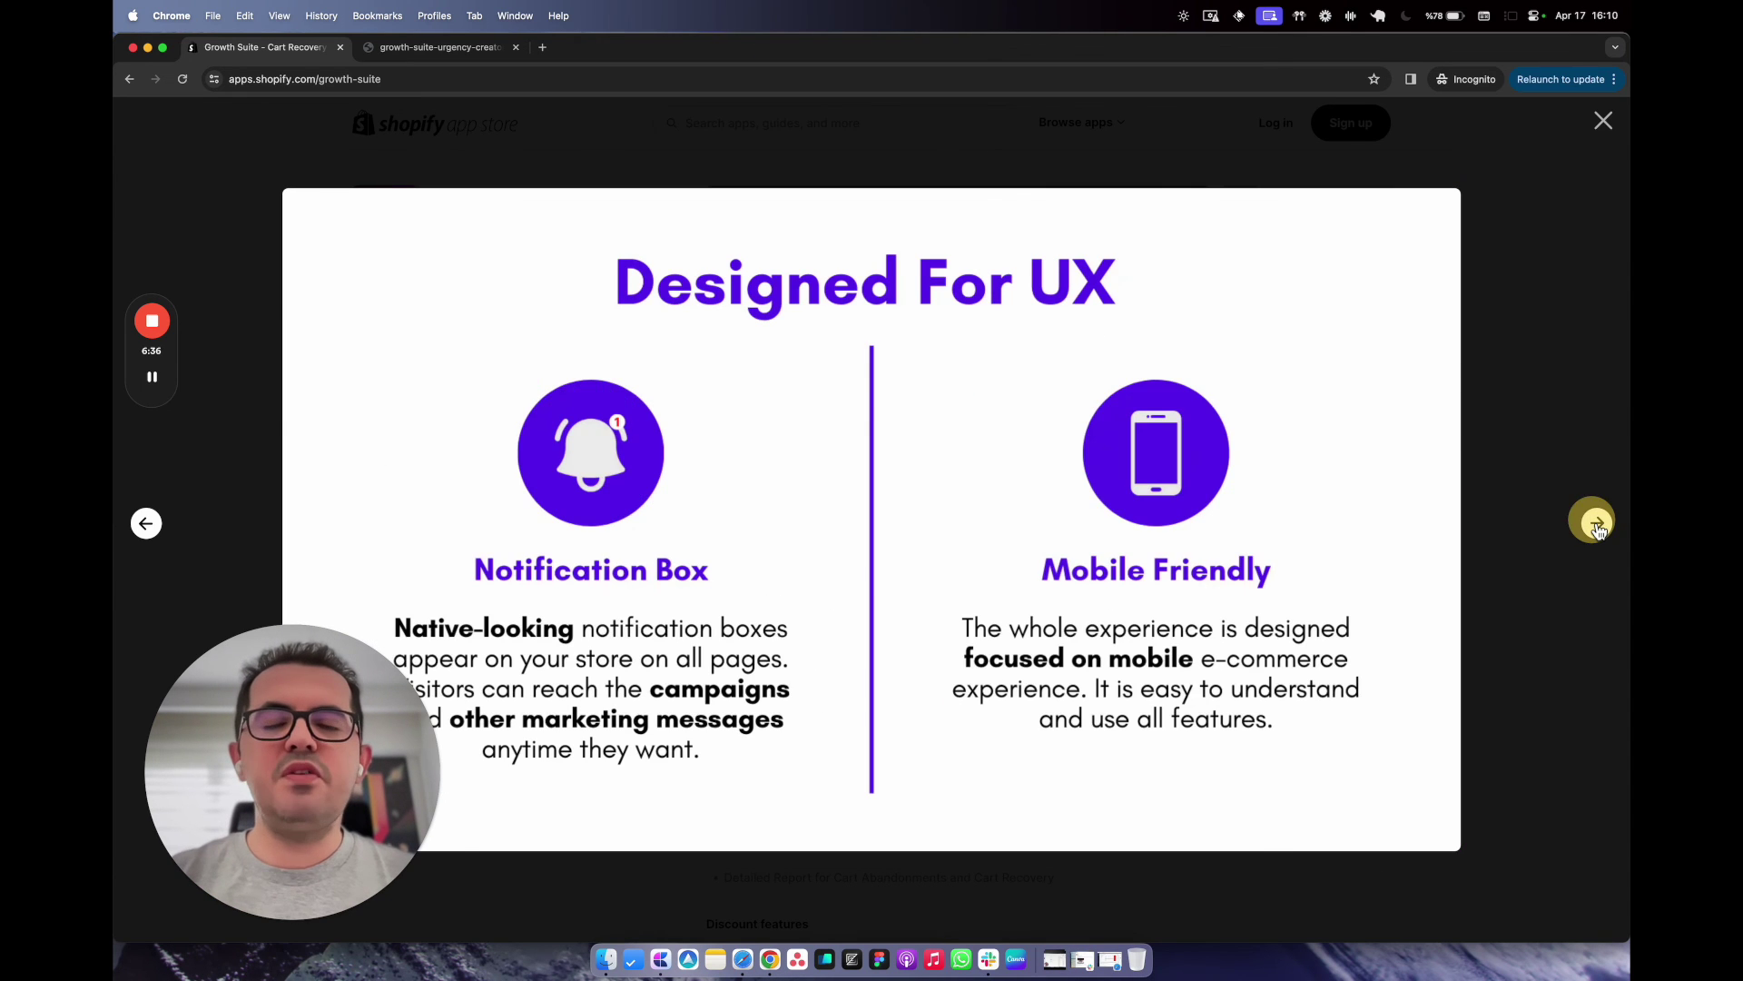